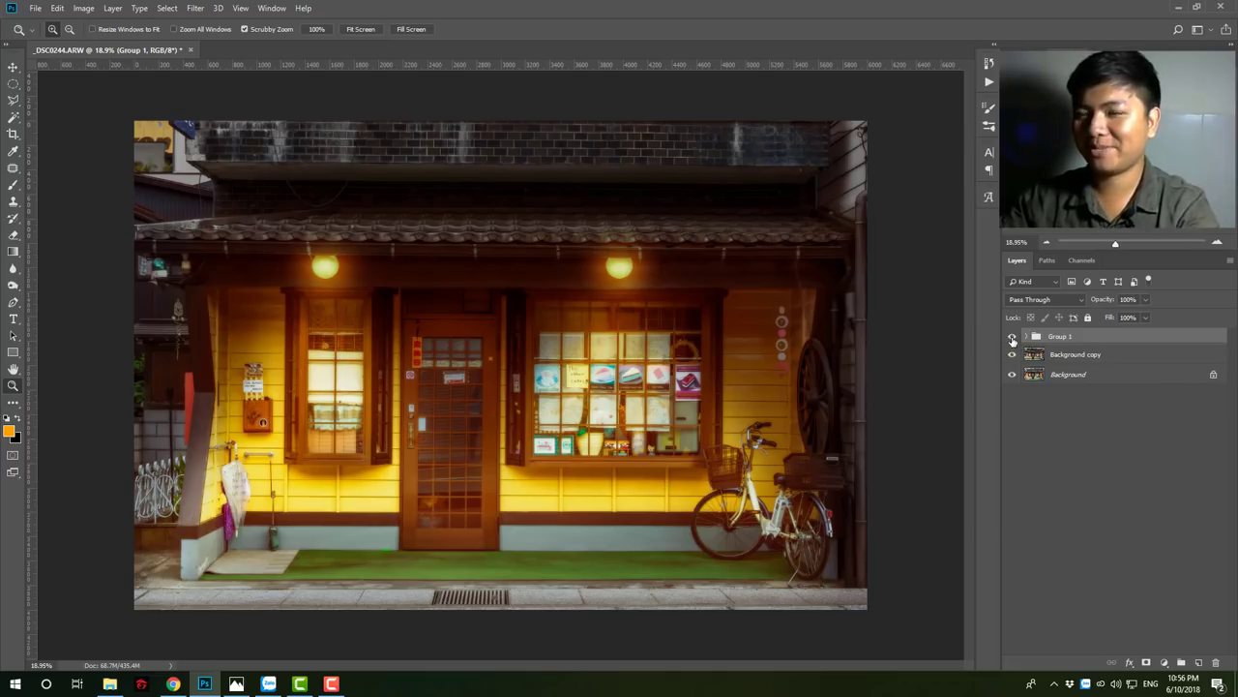
Step: Toggle Group 1's visibility repeatedly to compare the warm grade with the original photo
click(1012, 339)
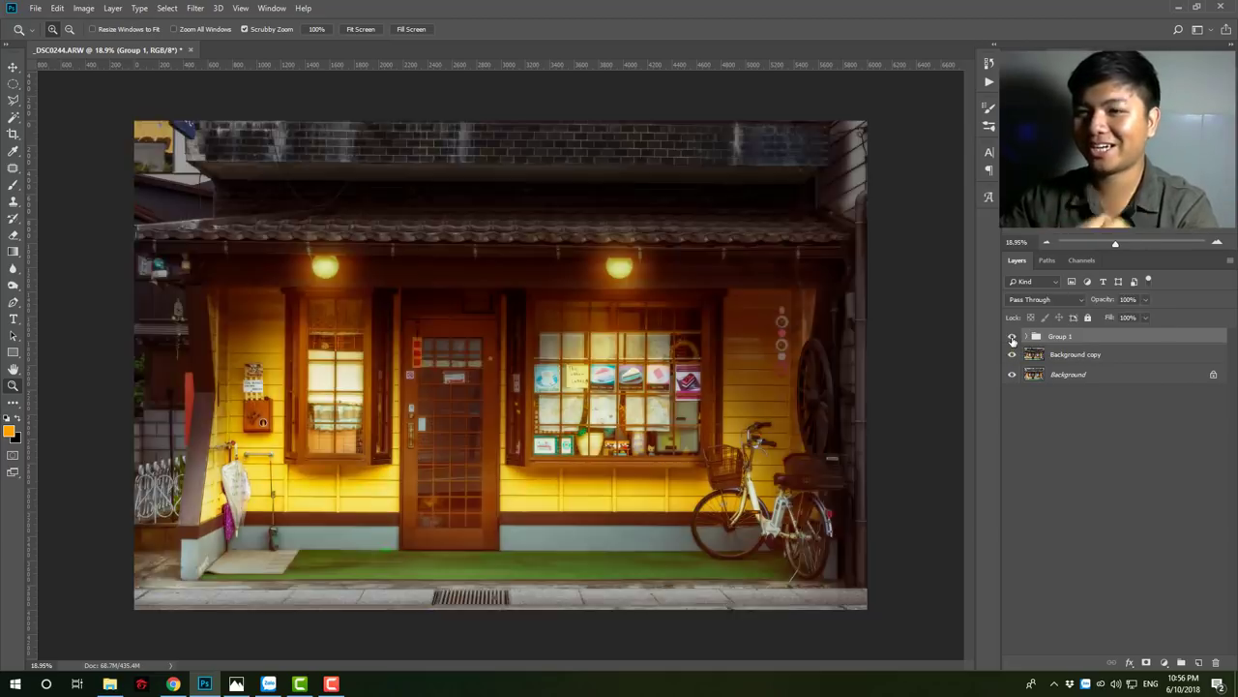
click(1012, 339)
click(1012, 338)
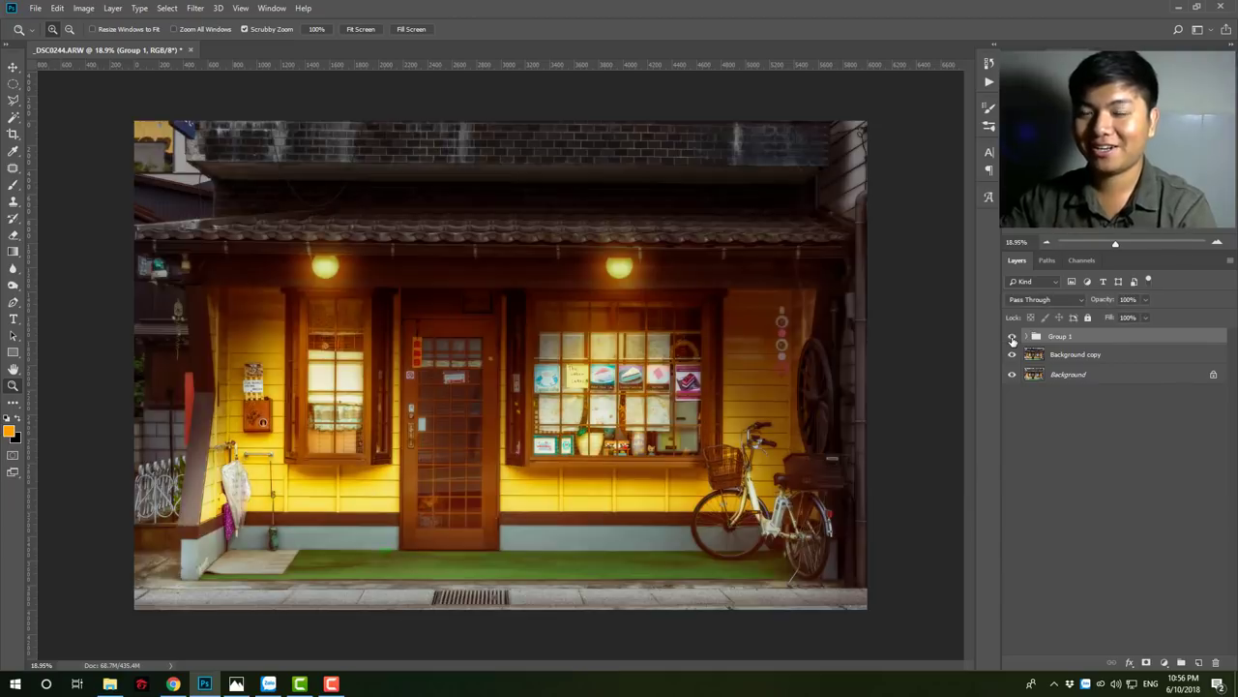
click(1012, 339)
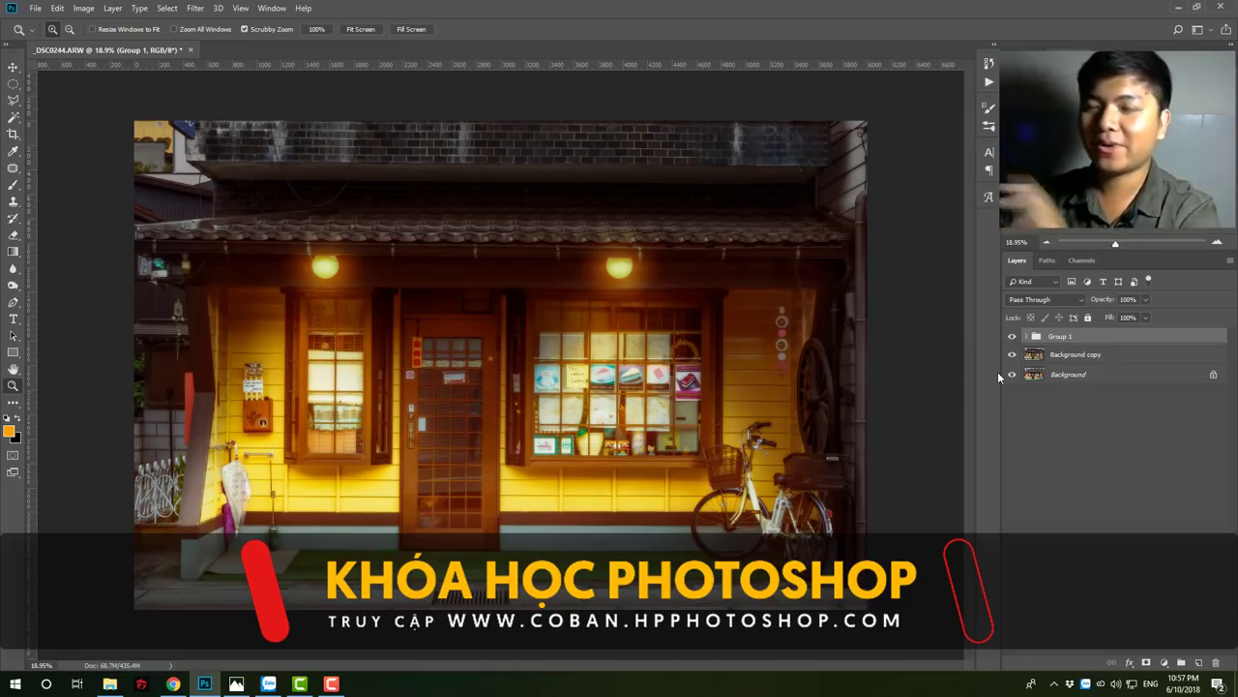
click(1012, 335)
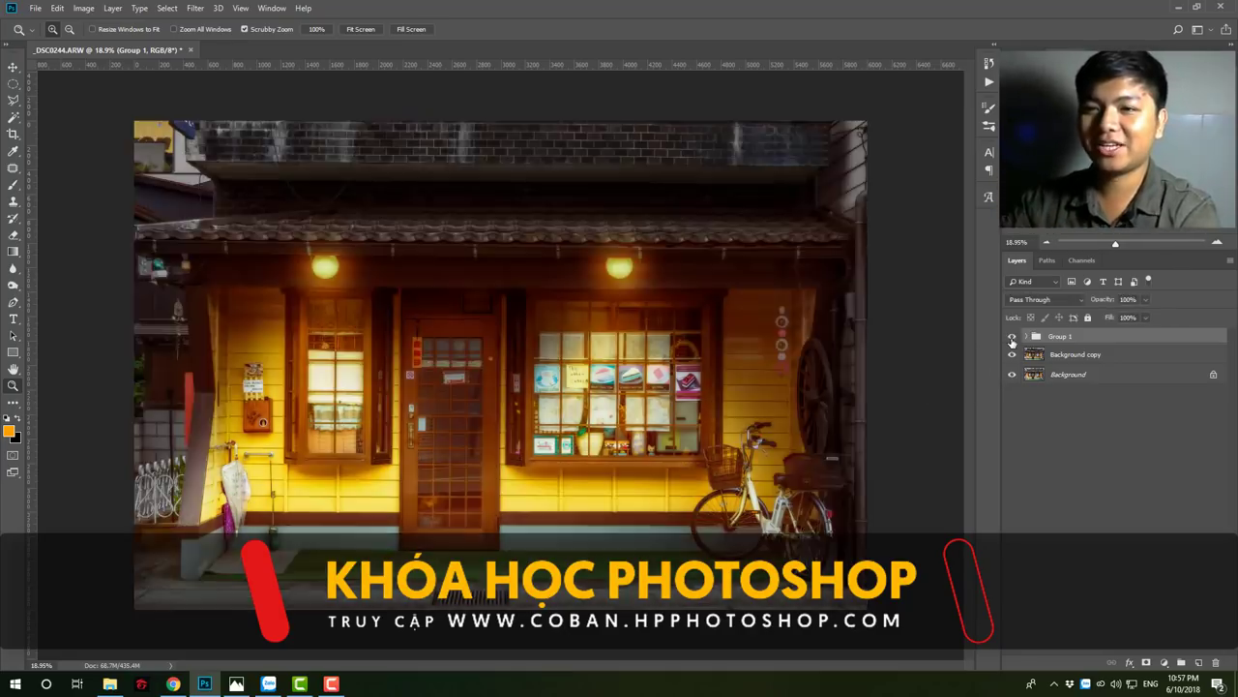
click(1012, 335)
click(1012, 336)
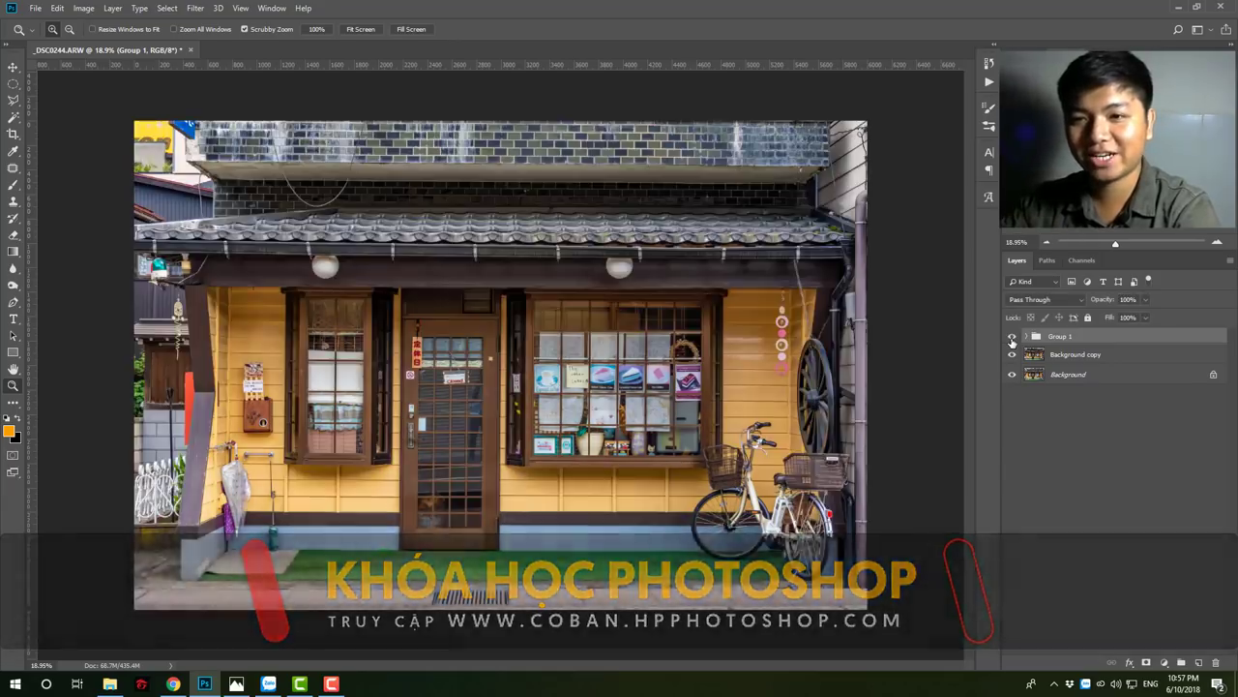
click(1012, 335)
Step: Browse the finished rainy shopfront and street examples in Photos
click(236, 683)
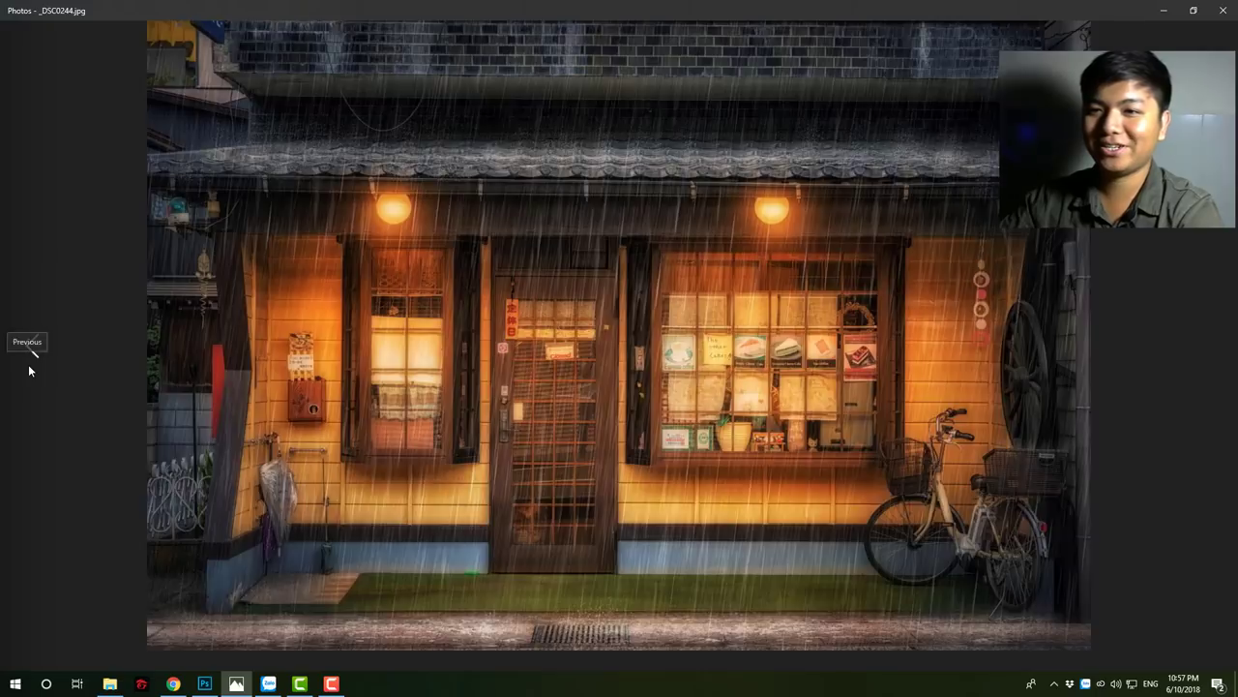
click(28, 364)
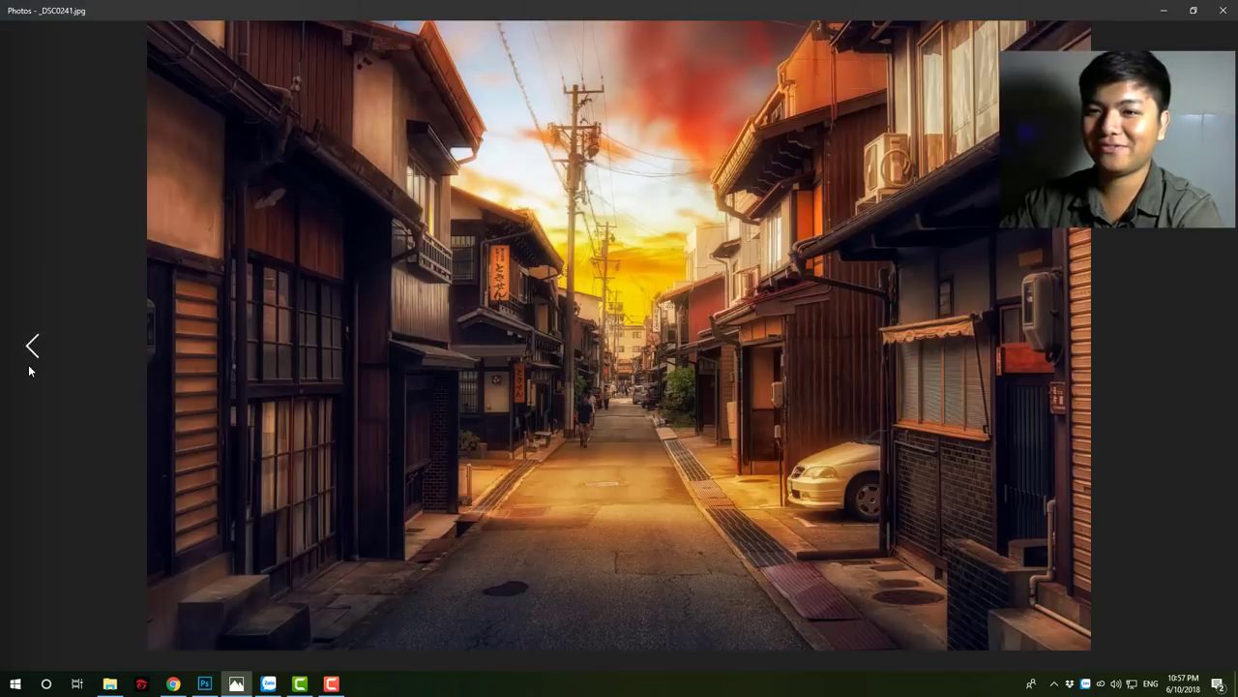
click(1213, 385)
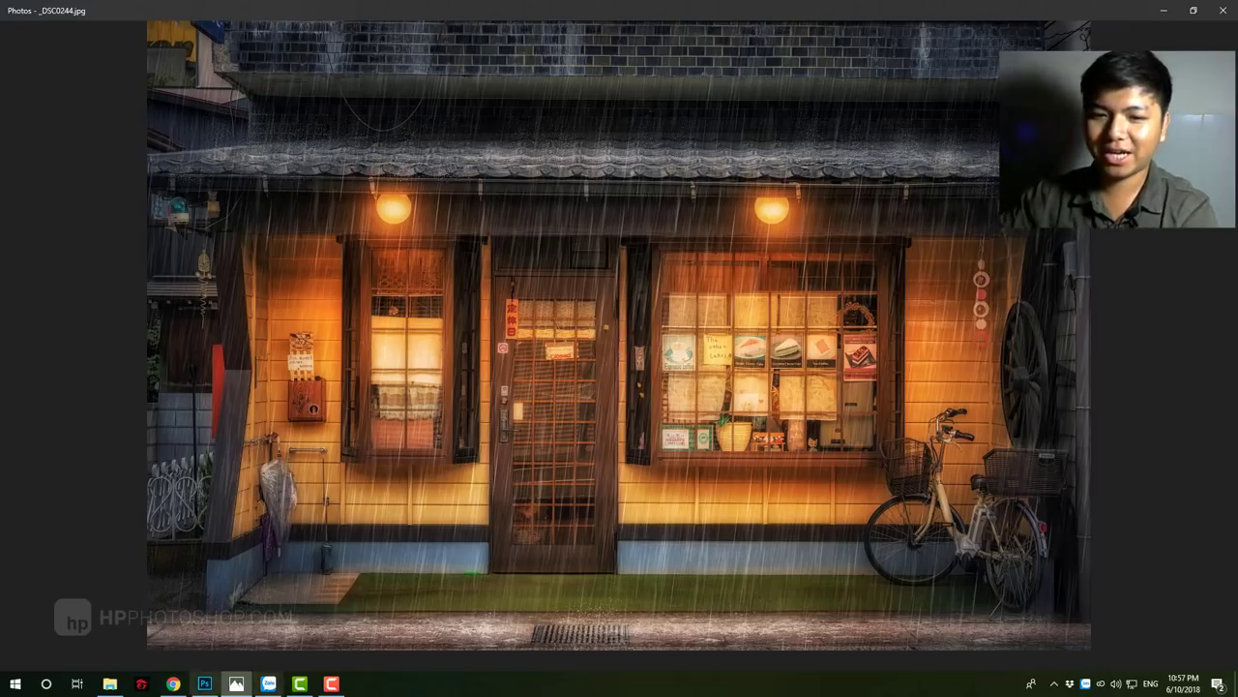
Step: Hide Group 1 in Photoshop and compare it against the finished rainy shopfront example
click(205, 683)
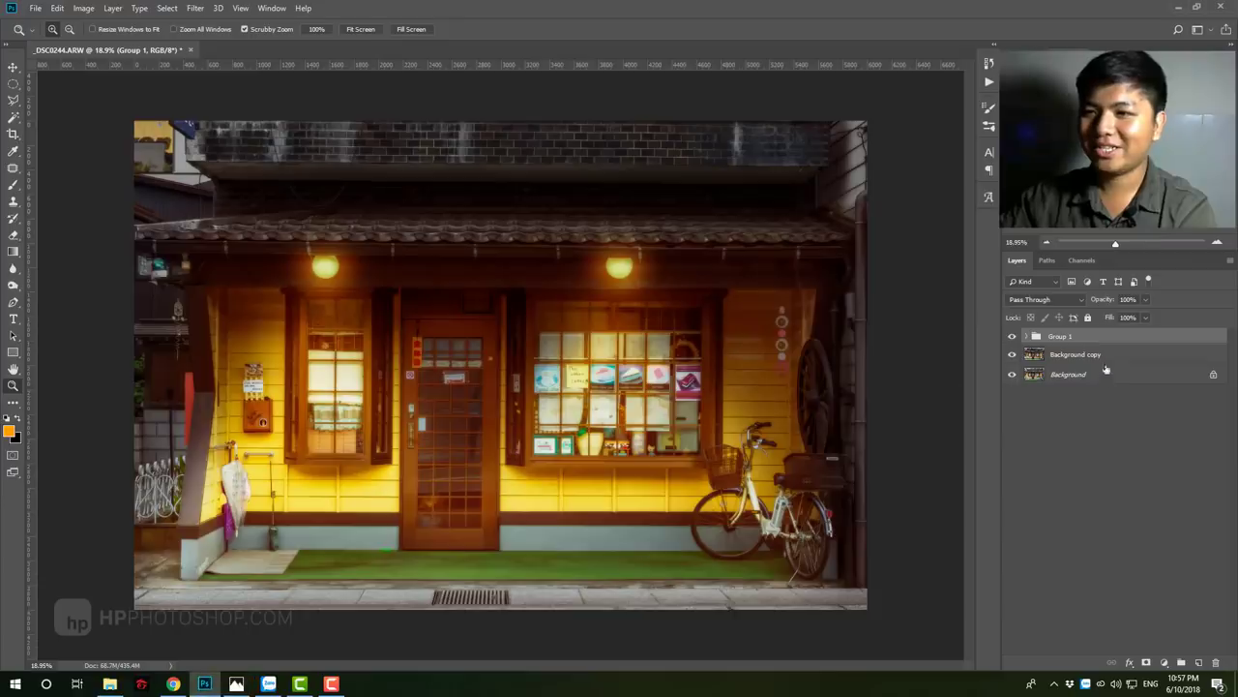
click(1011, 344)
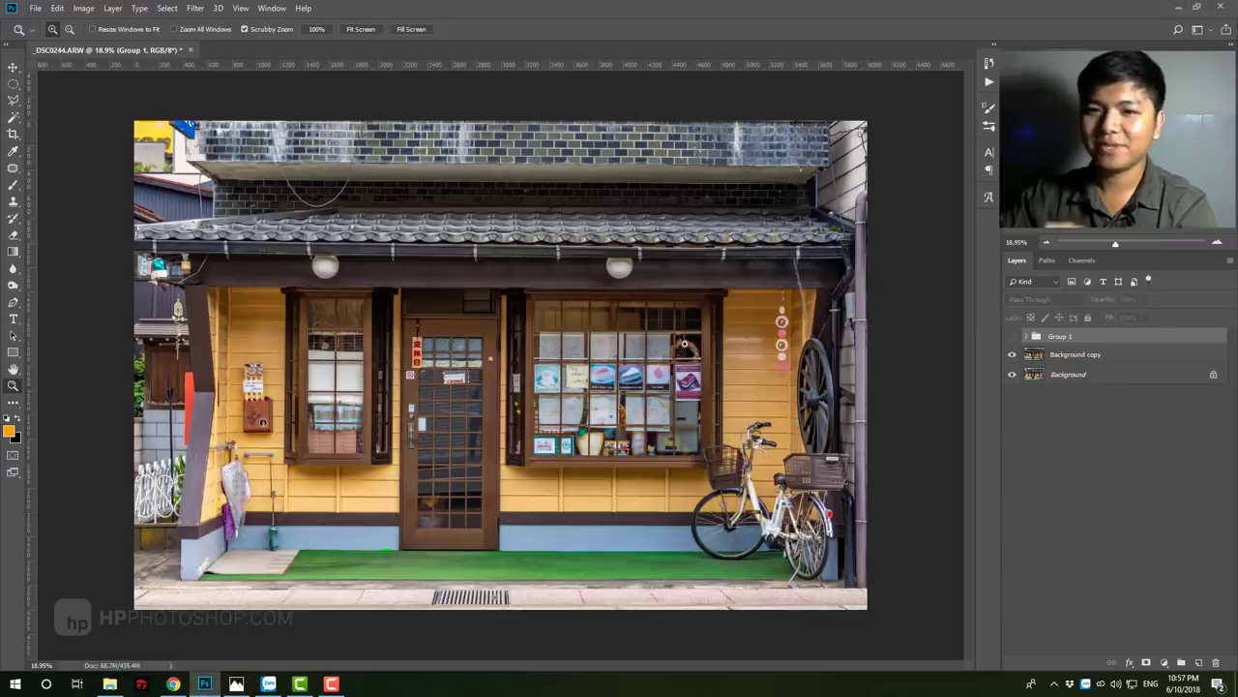
click(174, 684)
click(174, 684)
click(236, 684)
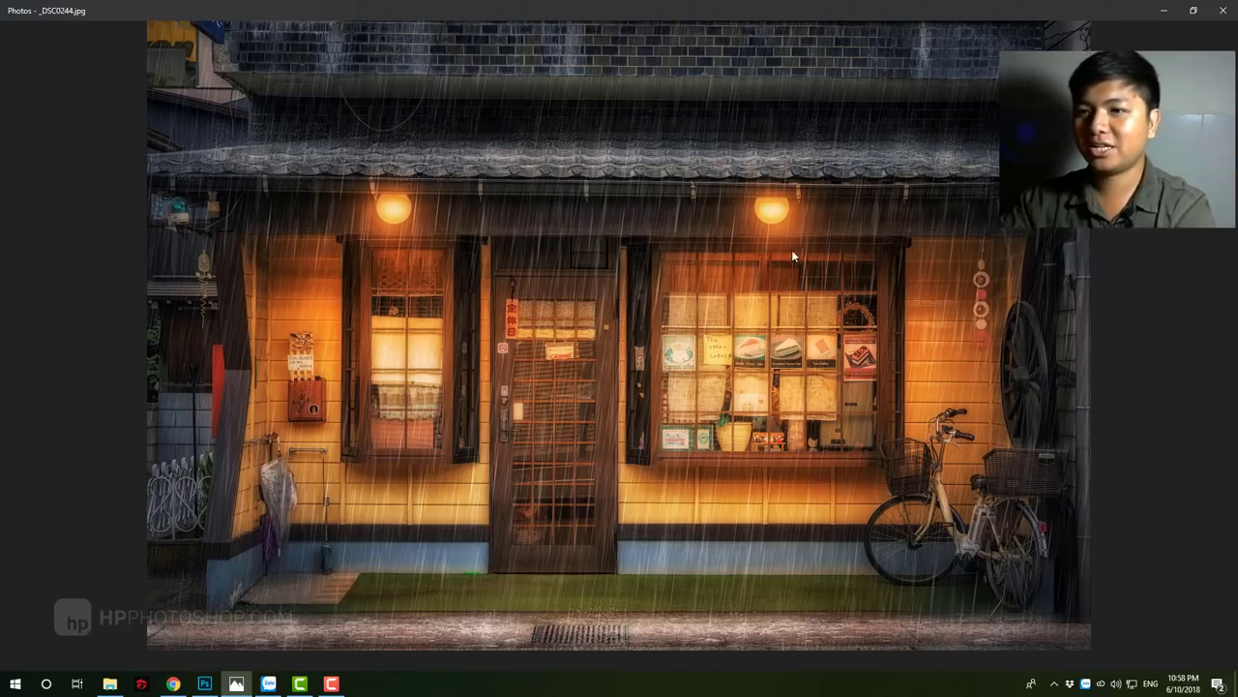
click(204, 683)
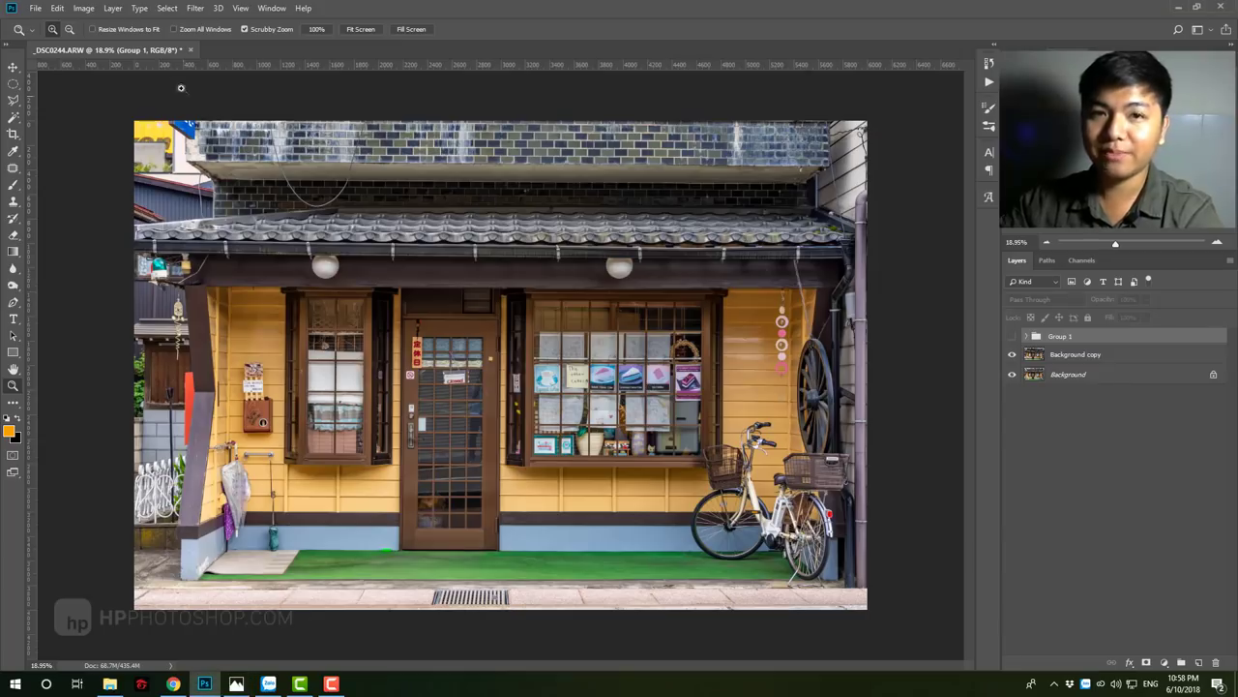
Step: Close the shopfront document without saving and preview the finished _DSC0241.jpg in File Explorer
click(191, 49)
click(614, 255)
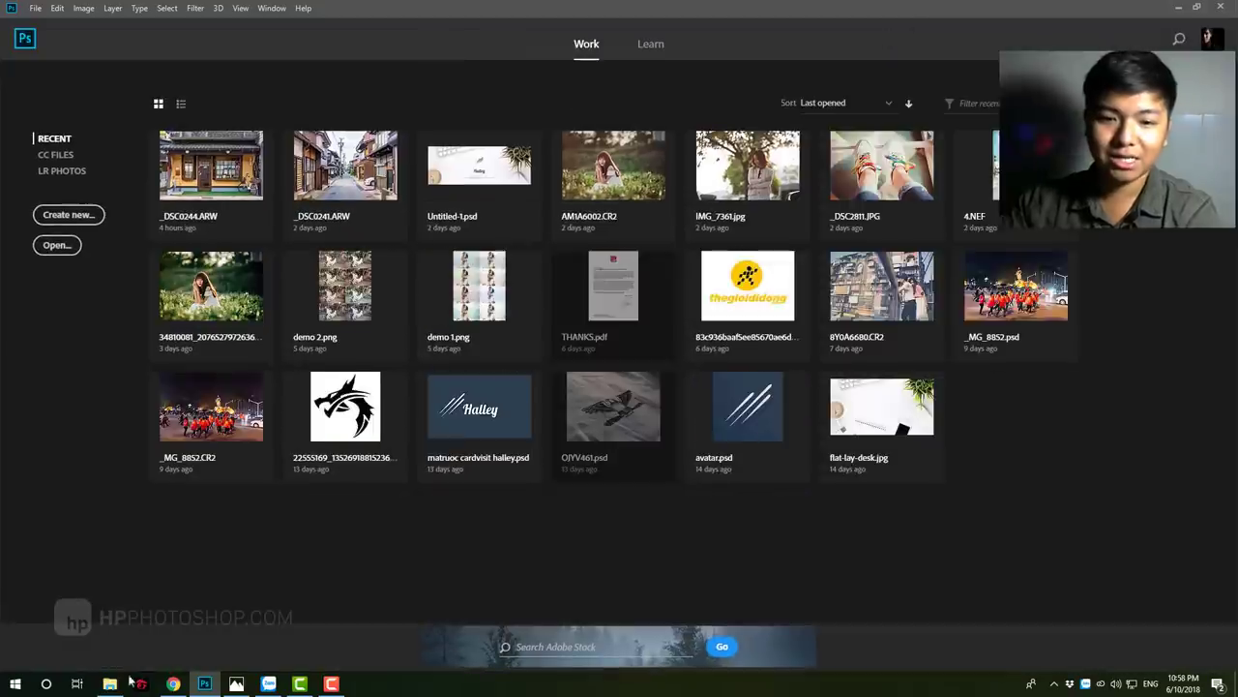
click(109, 683)
drag(711, 95, 683, 93)
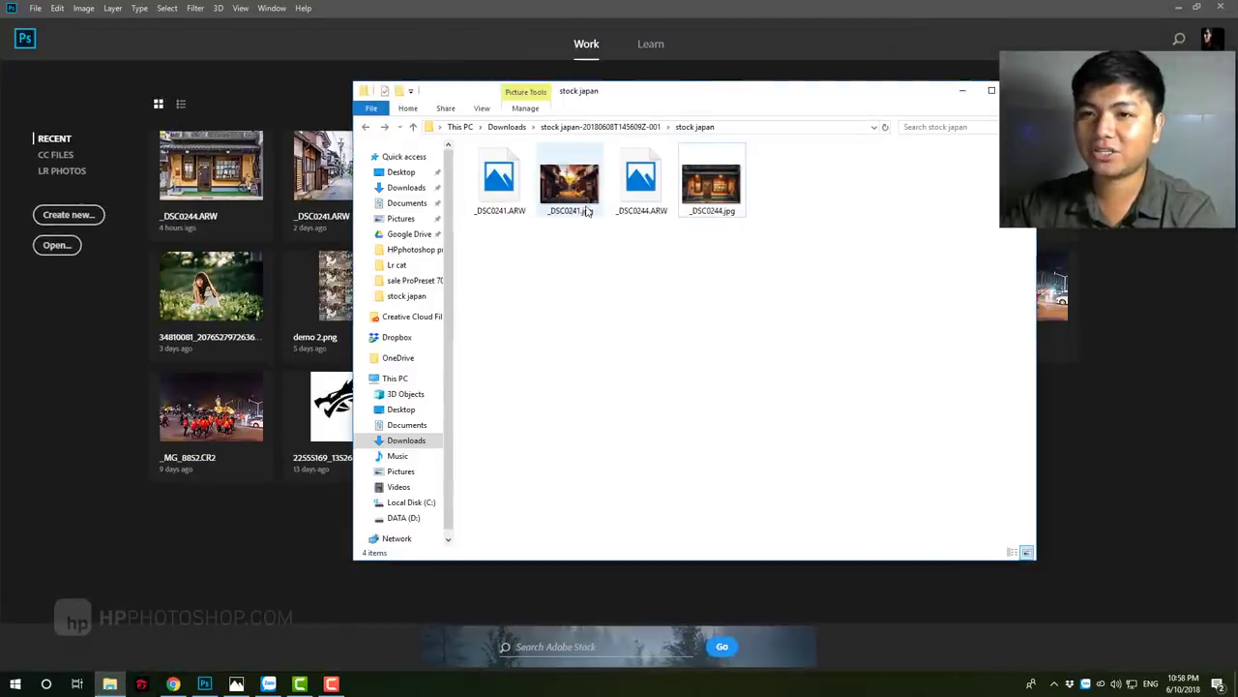
double_click(569, 196)
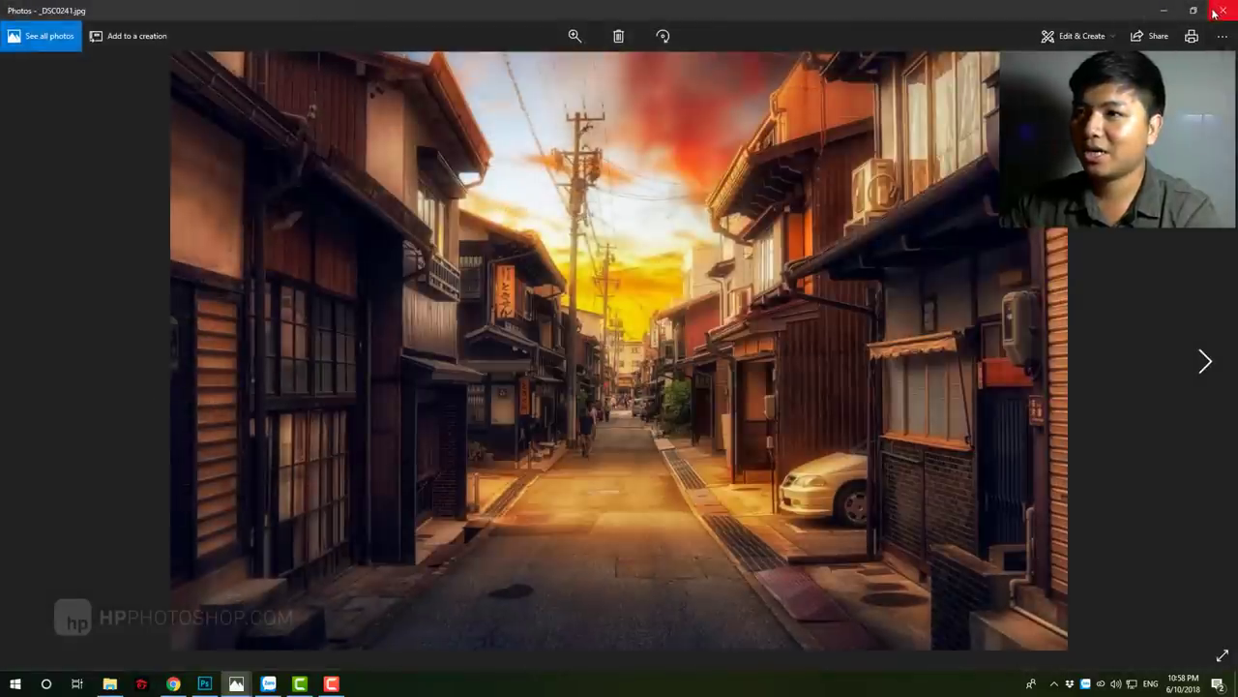
click(1221, 10)
Step: Drag _DSC0241.ARW and _DSC0244.ARW together onto Photoshop to open them in Camera Raw
click(499, 183)
ctrl+click(641, 183)
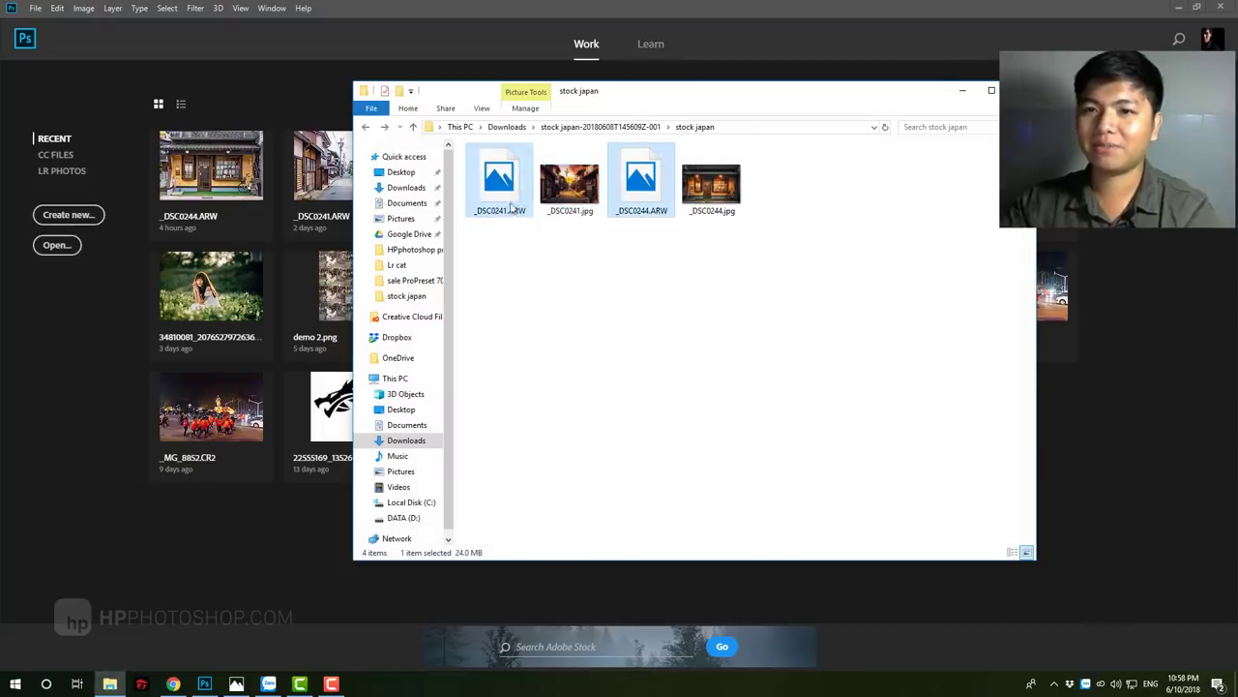
mouse_move(640, 183)
mouse_down()
mouse_move(184, 555)
mouse_move(309, 542)
mouse_up()
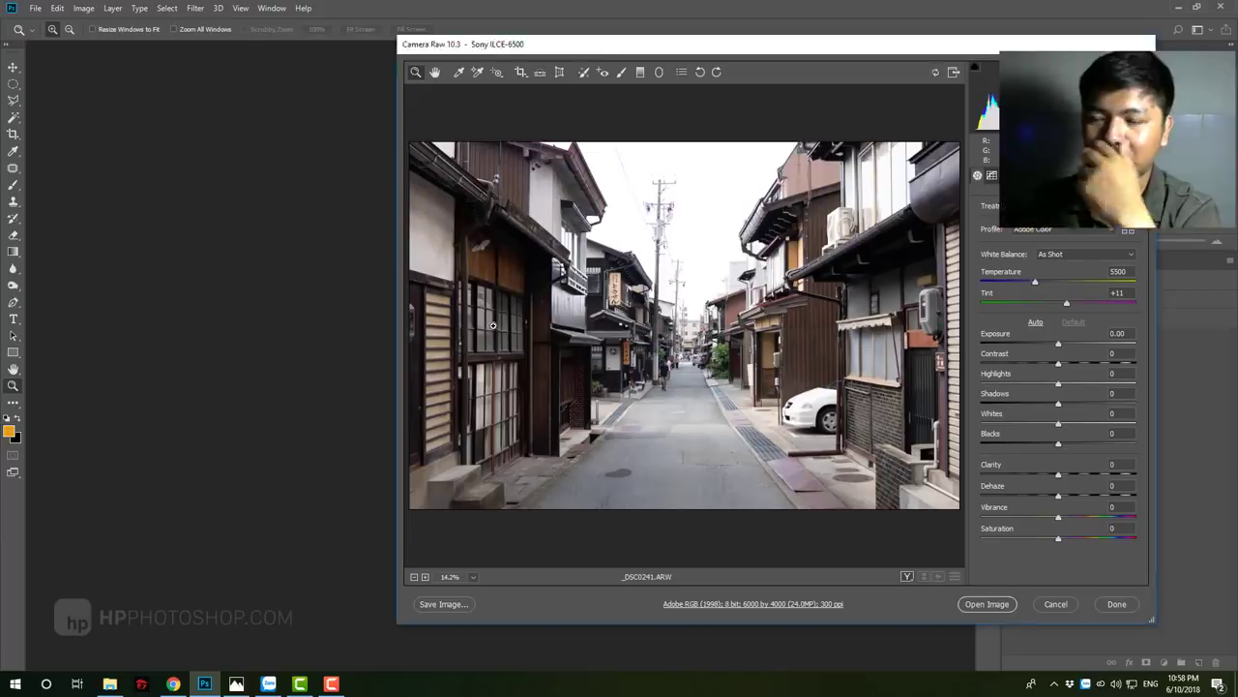
Step: Lower the street photo's Exposure to -3.05 in Camera Raw
scroll(699, 251, up, 2)
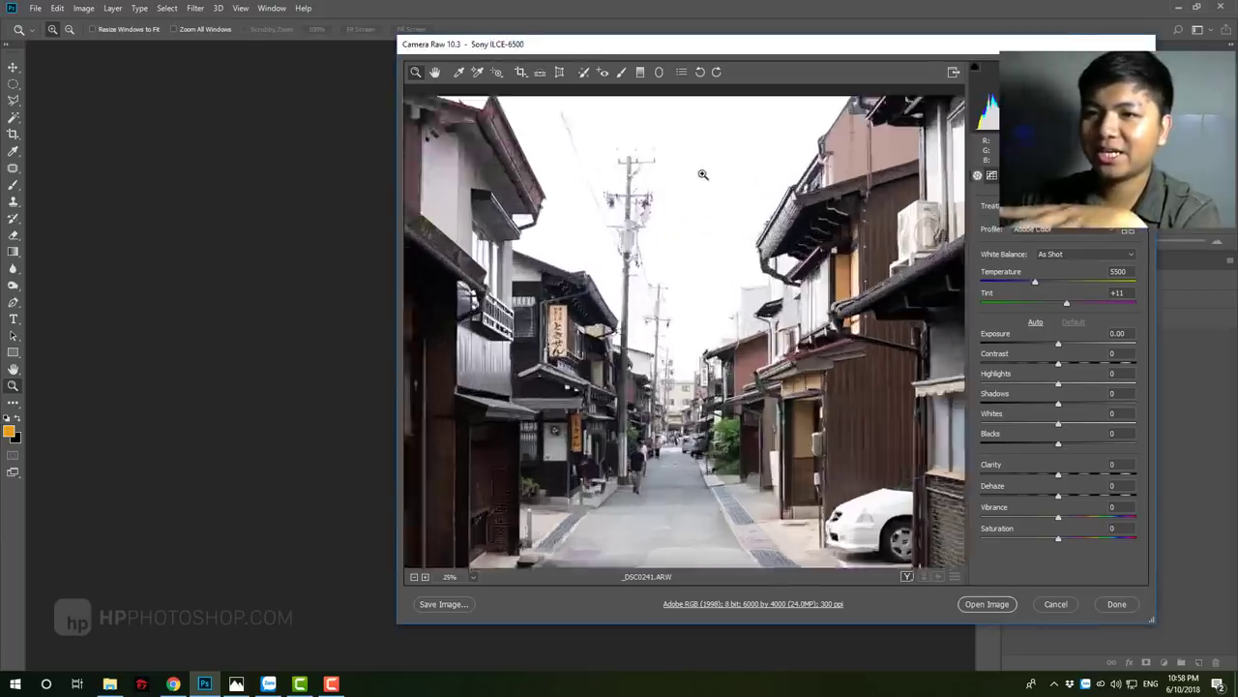
scroll(710, 200, up, 2)
scroll(686, 301, down, 5)
scroll(686, 301, up, 1)
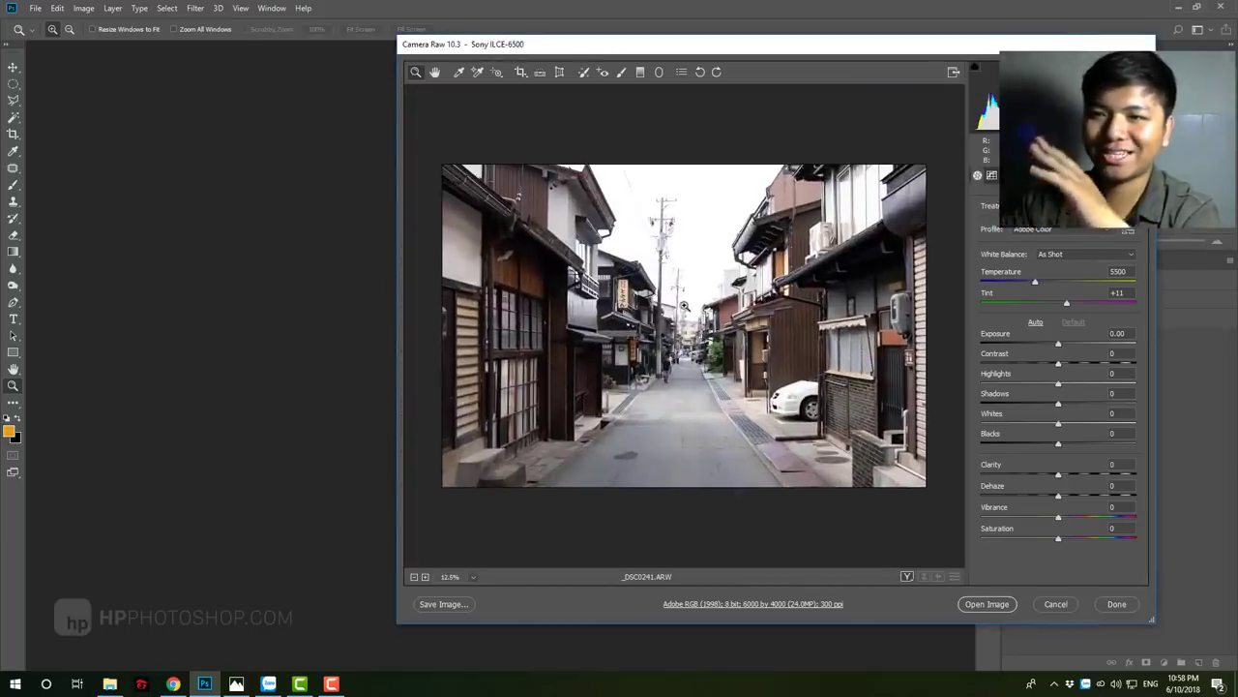
click(1022, 344)
drag(1022, 344, 1012, 345)
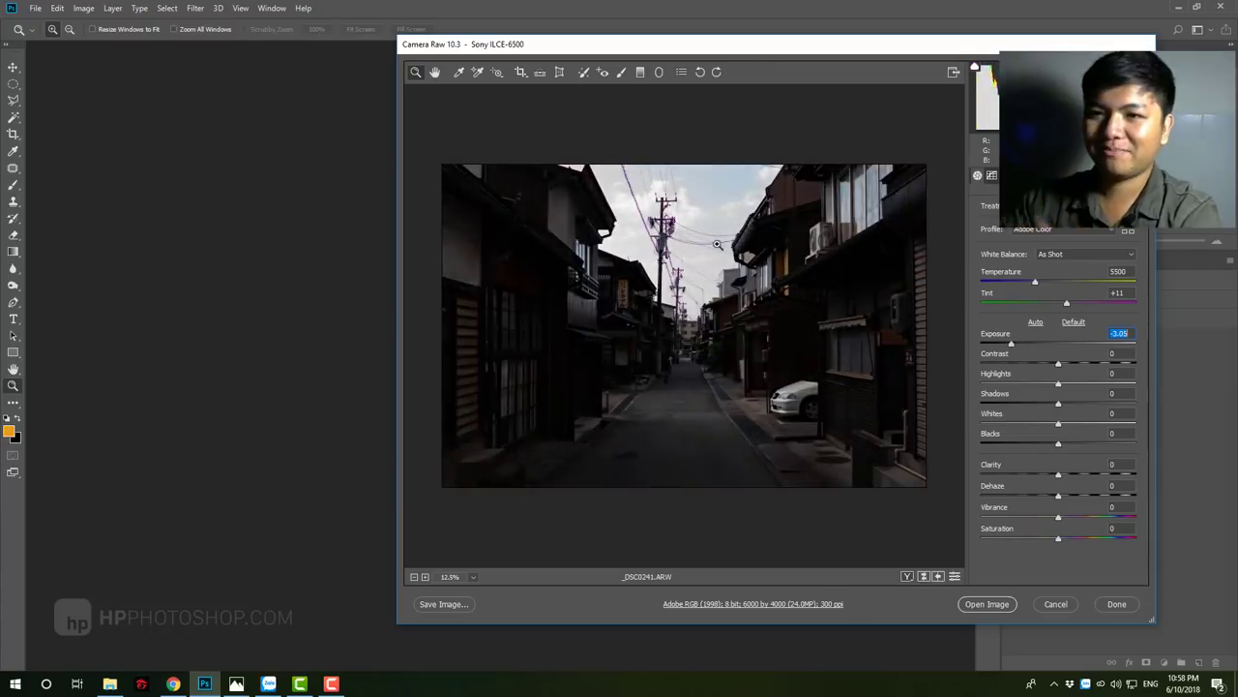
Step: Compare with the rainy and sunset examples in Photos, then cancel the street photo
click(239, 684)
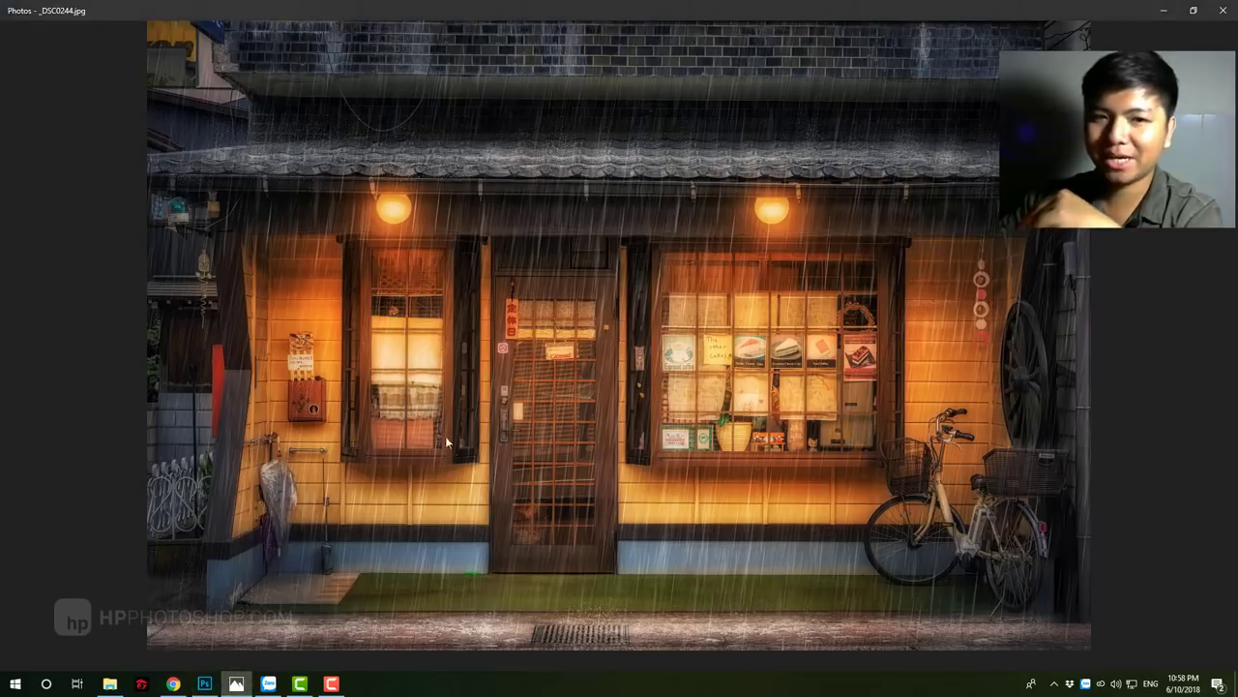
click(33, 346)
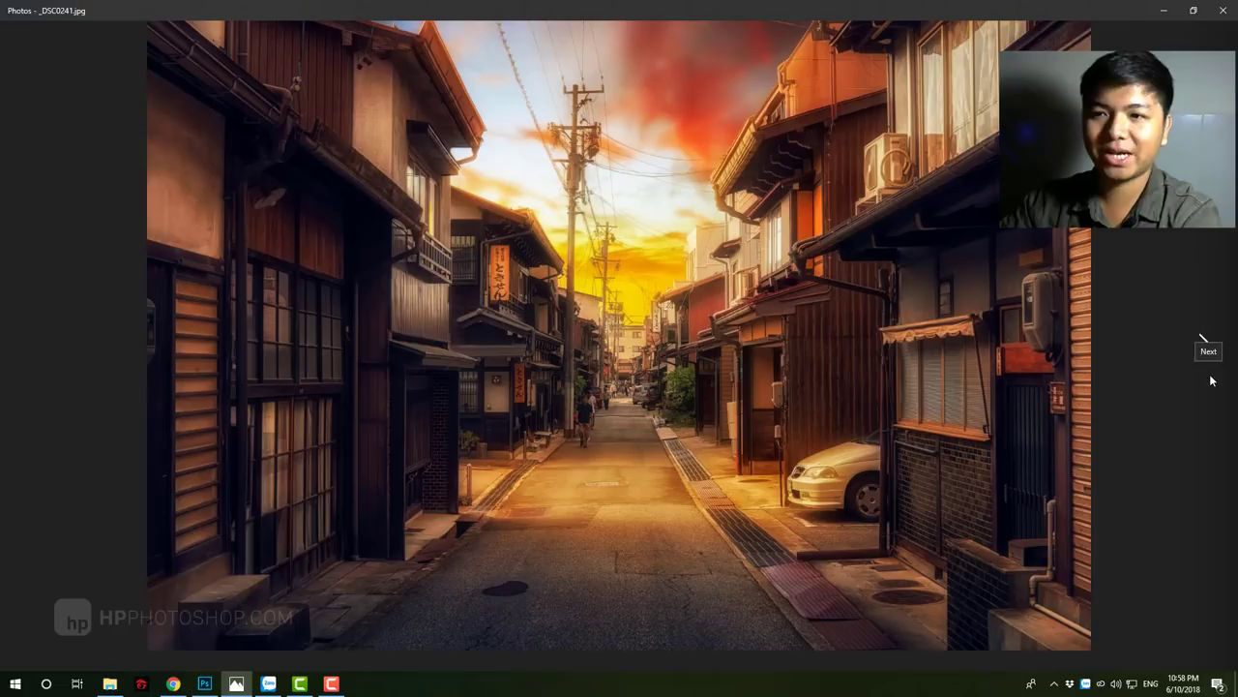
click(204, 684)
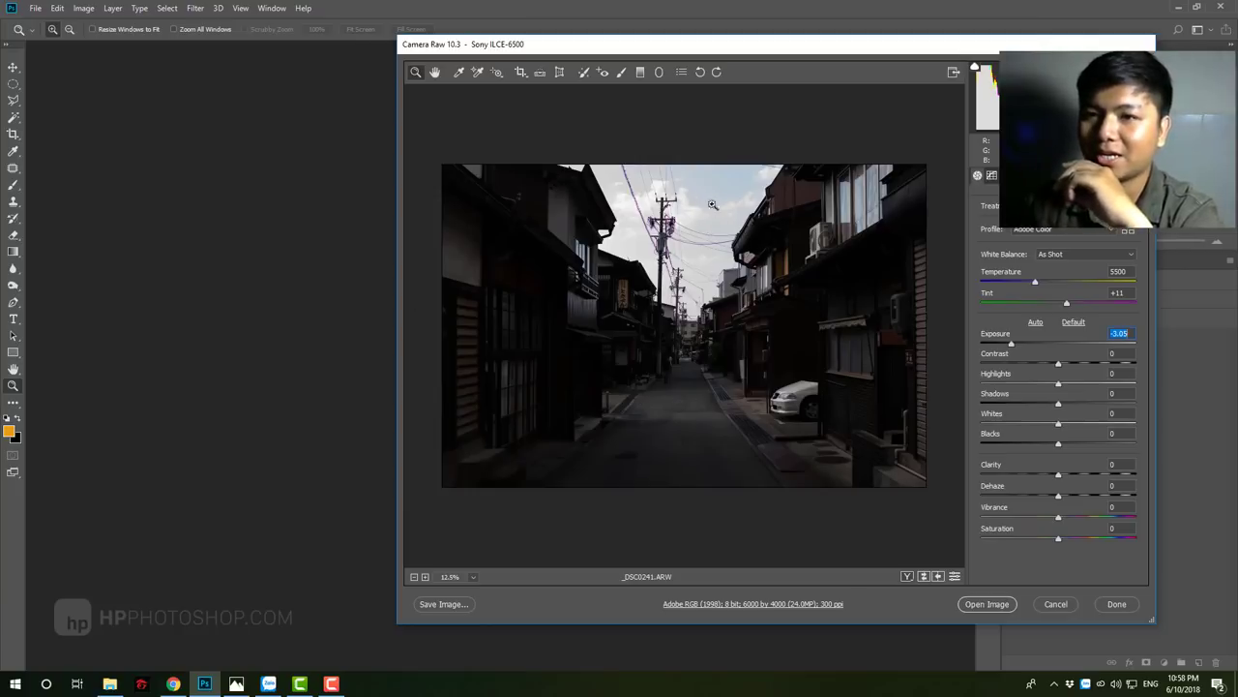
click(1056, 604)
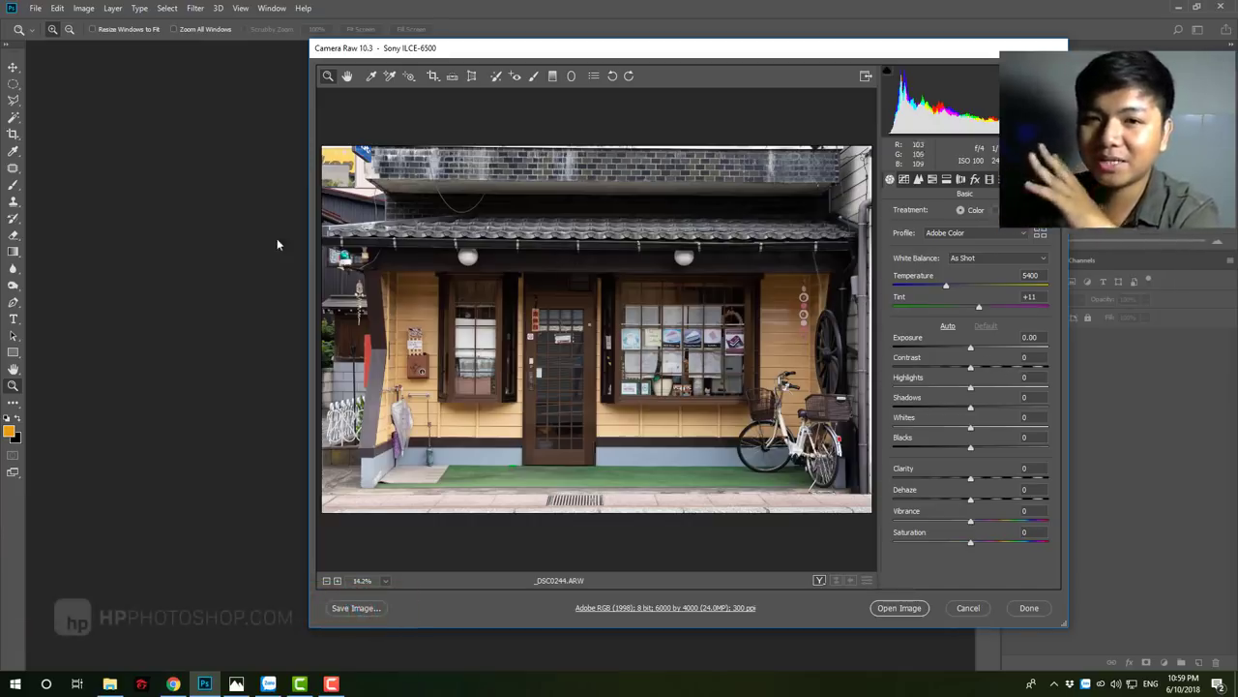
Step: Set Contrast +21, Highlights -92, Shadows +100, Clarity +62, Dehaze +8 and Vibrance +34
drag(310, 240, 54, 253)
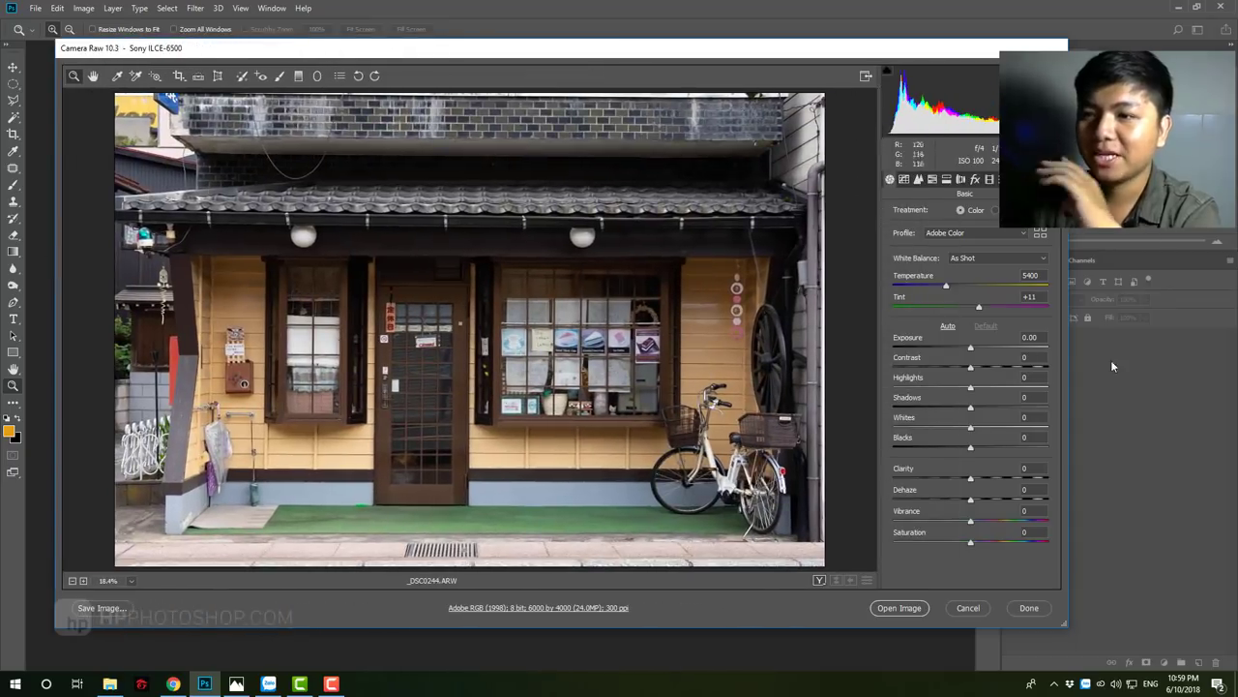
click(901, 388)
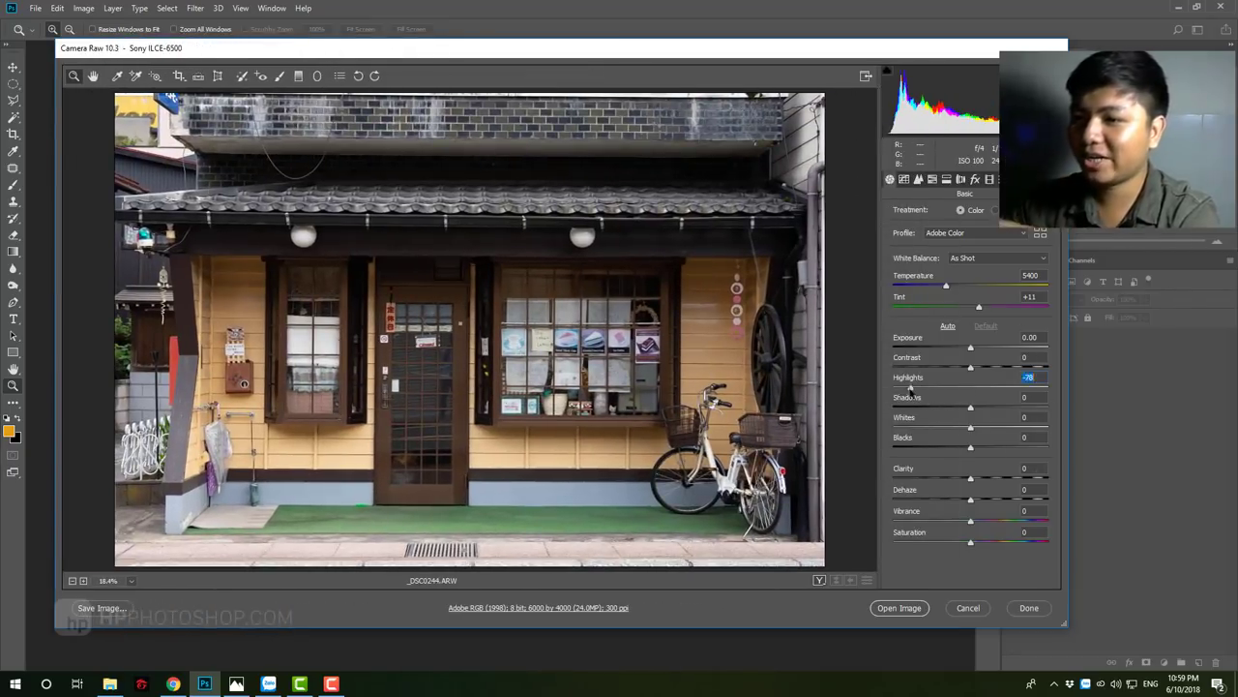
click(1048, 407)
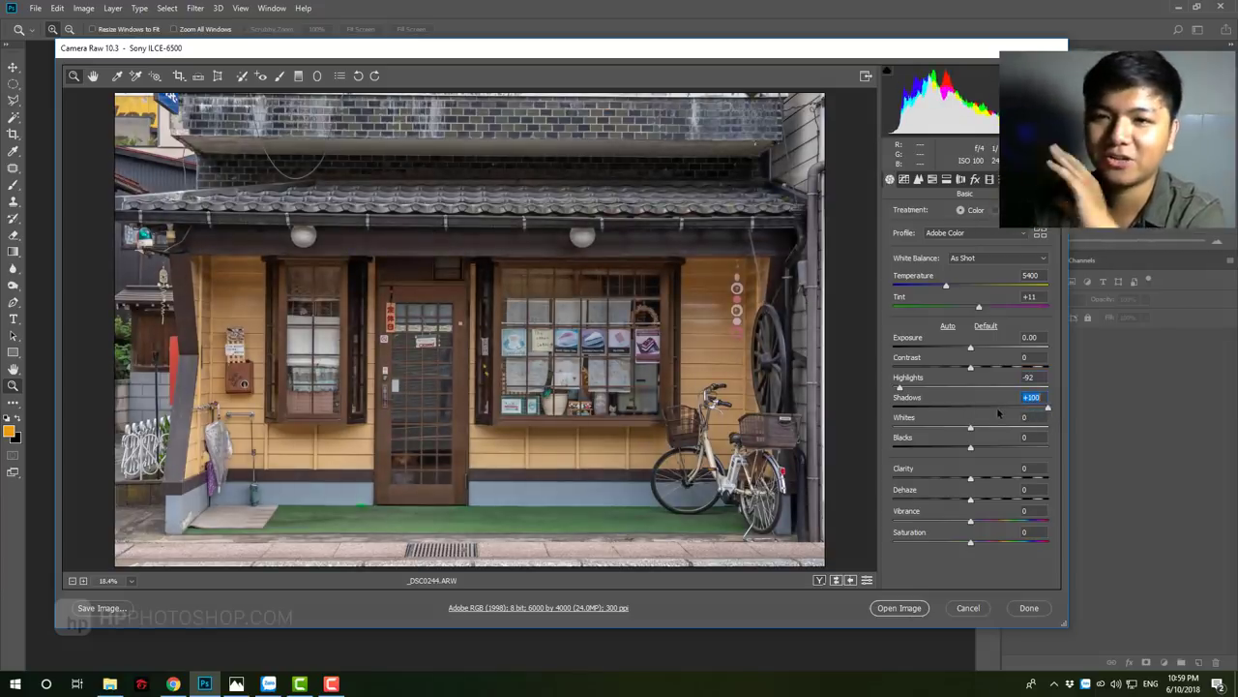
drag(970, 367, 987, 367)
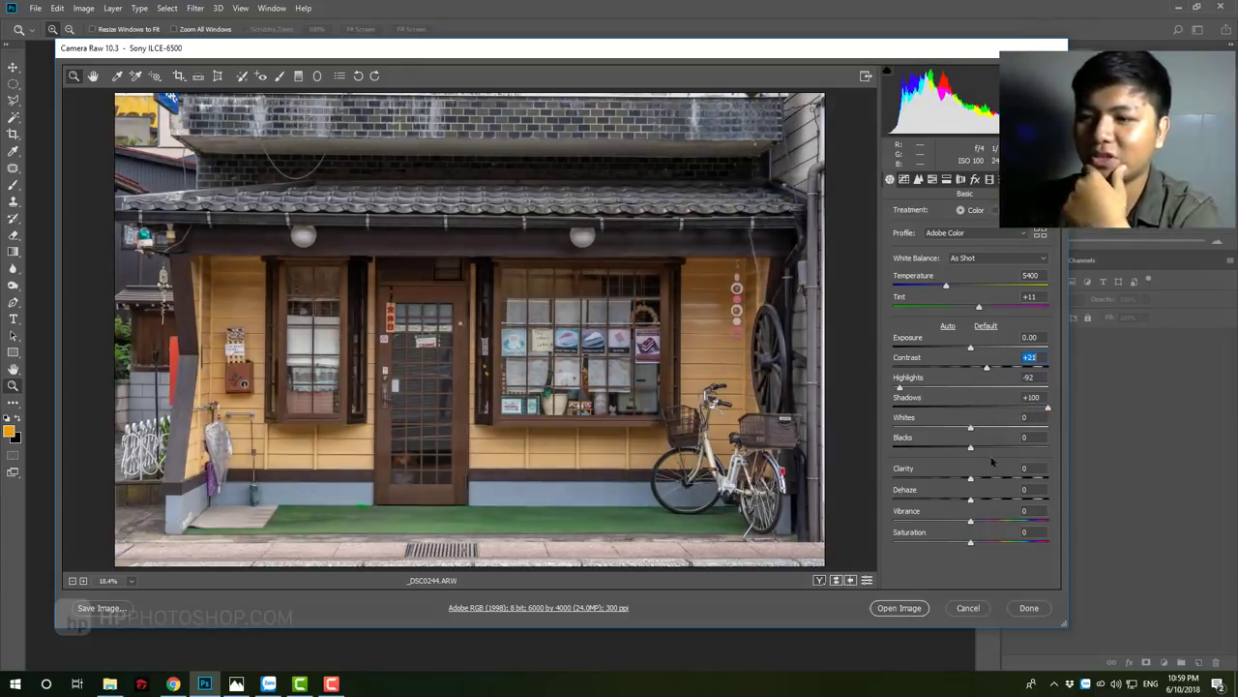
mouse_move(997, 479)
mouse_down()
mouse_move(1032, 476)
mouse_move(1018, 477)
mouse_up()
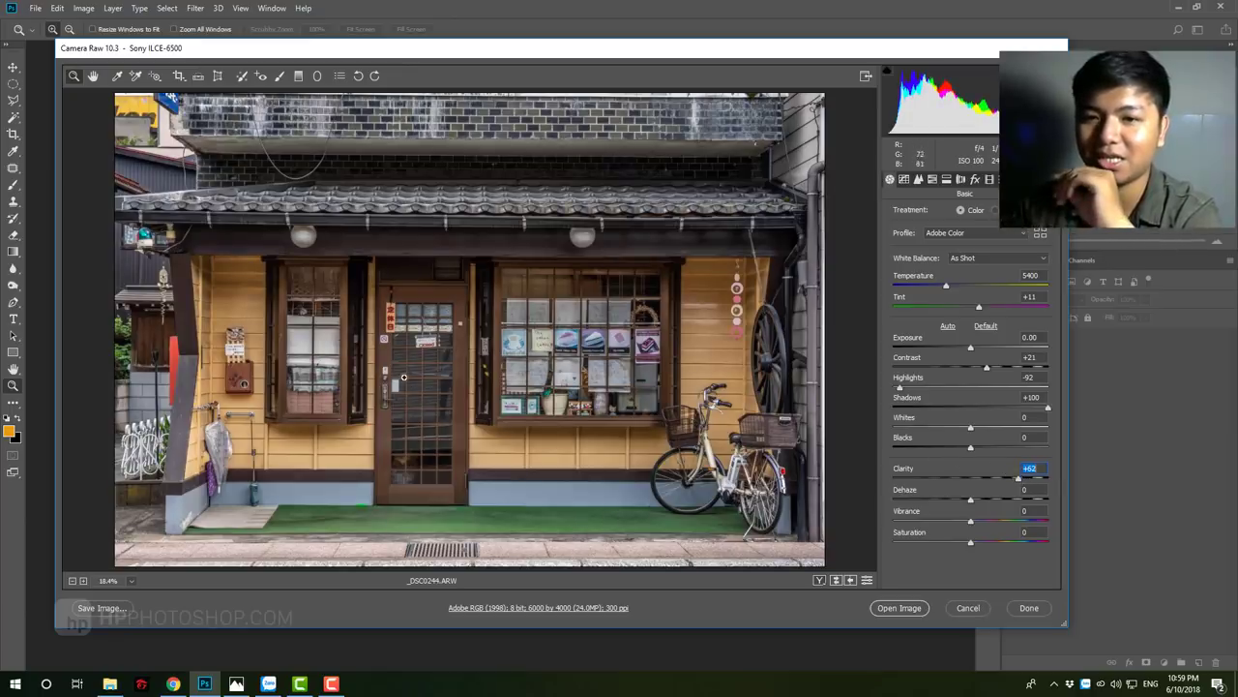
mouse_move(971, 499)
mouse_down()
mouse_move(989, 500)
mouse_move(978, 502)
mouse_up()
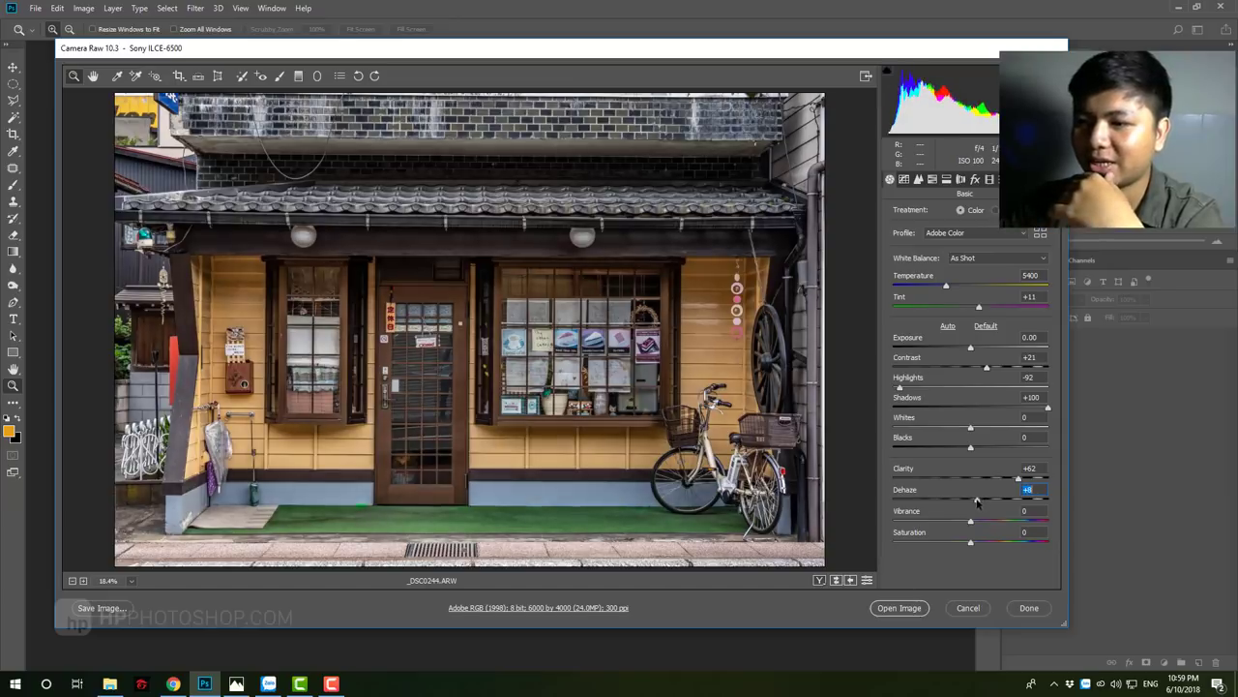
drag(995, 522, 998, 522)
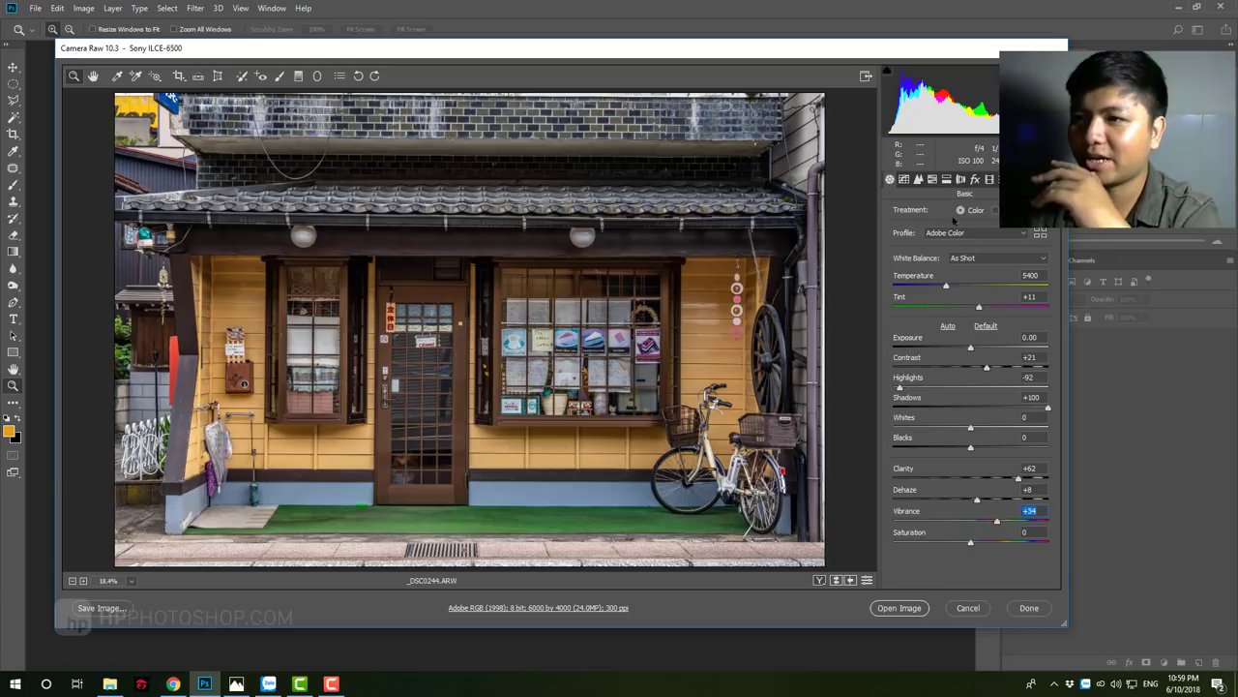
click(961, 180)
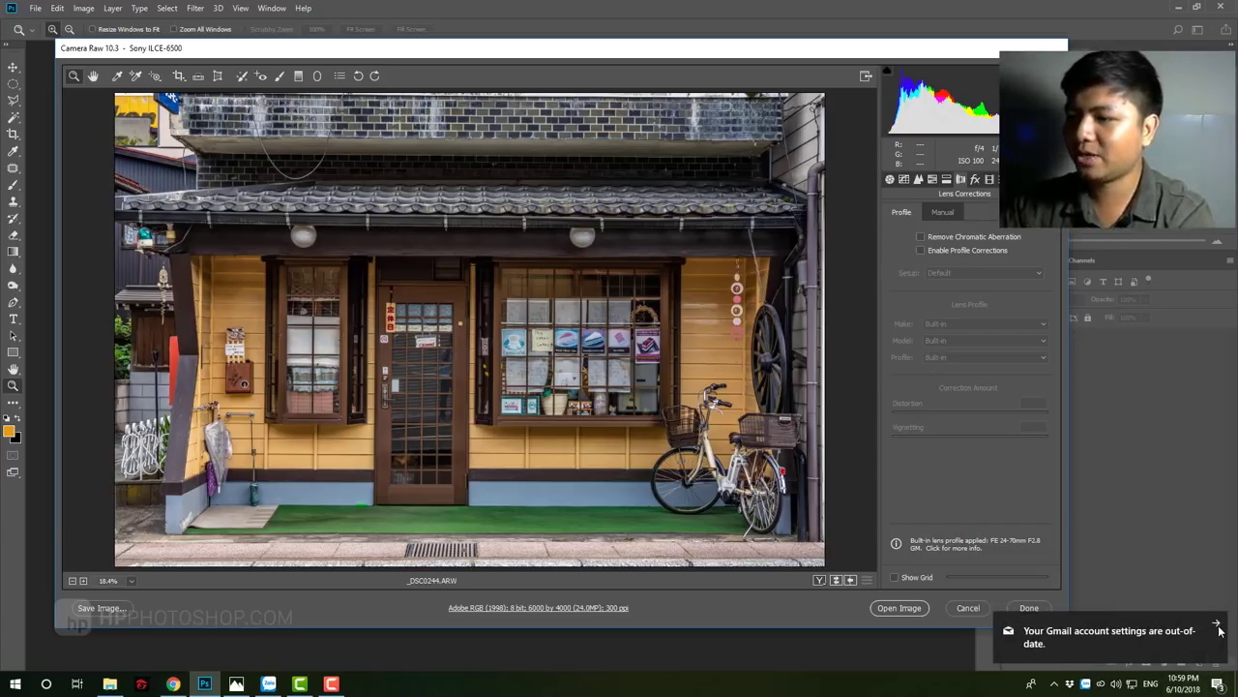
Step: Enable chromatic aberration removal and Sony lens profile correction, then open the image in Photoshop
click(921, 237)
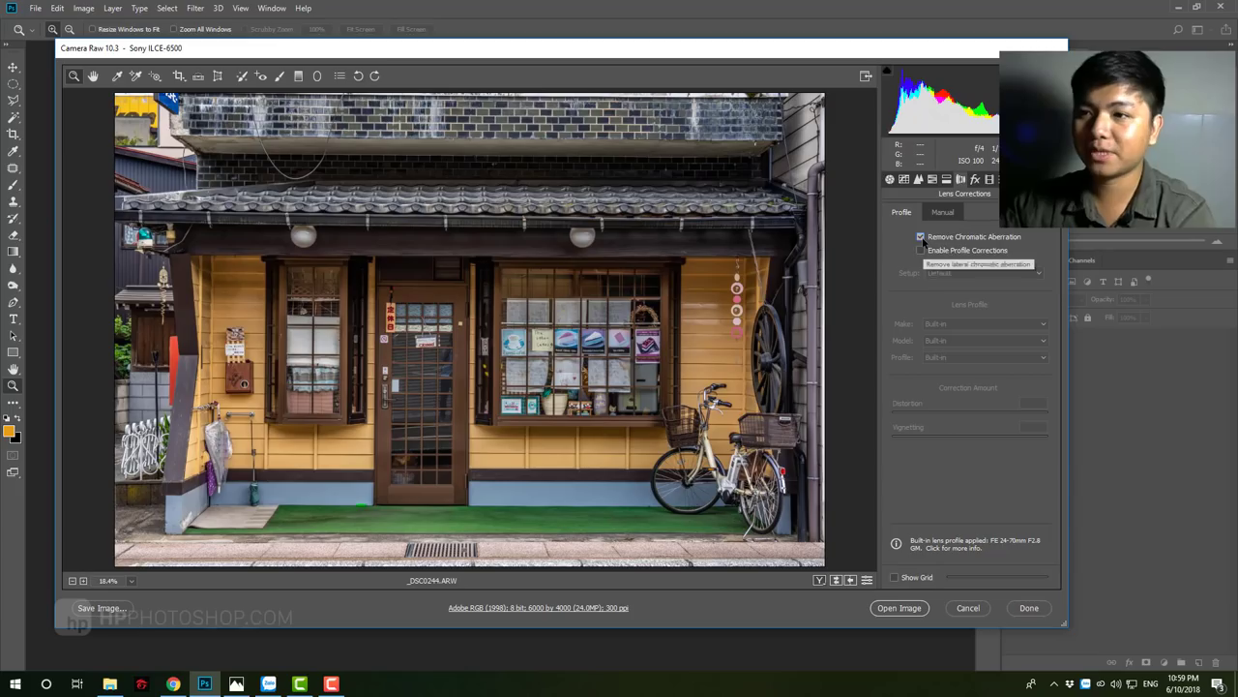
click(921, 250)
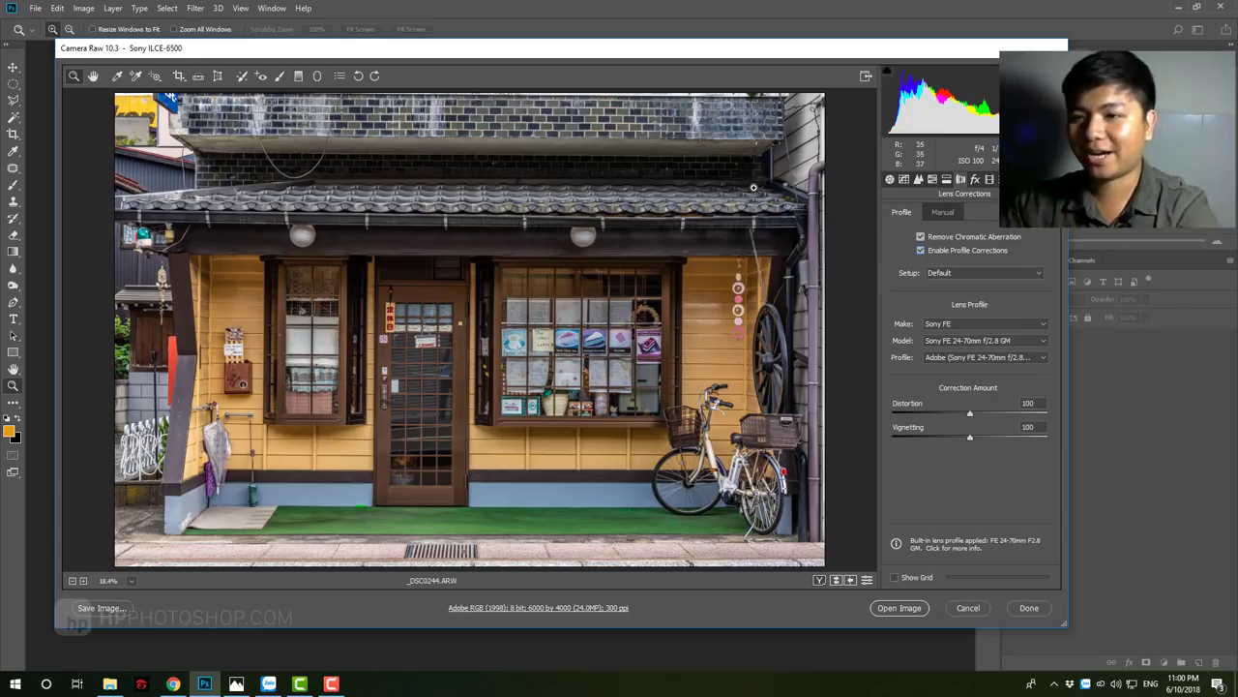
click(899, 607)
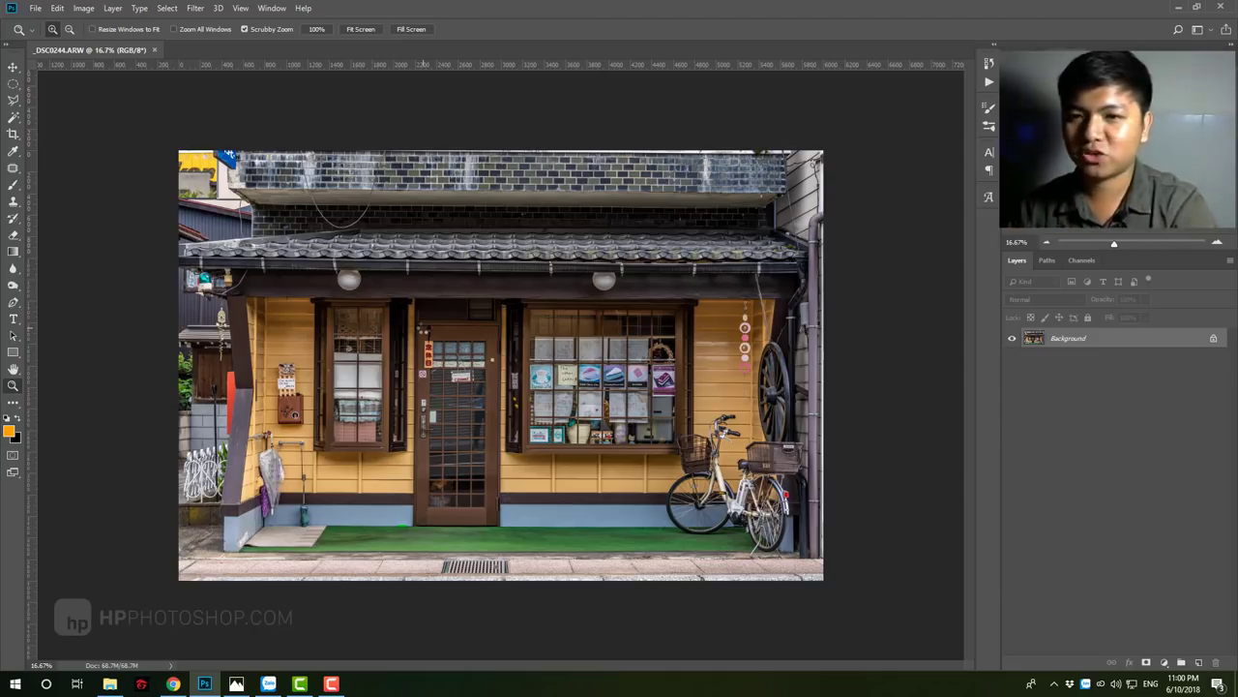
Step: Duplicate the Background layer to Layer 1 with Ctrl+J and open the Filter menu
key(ctrl+j)
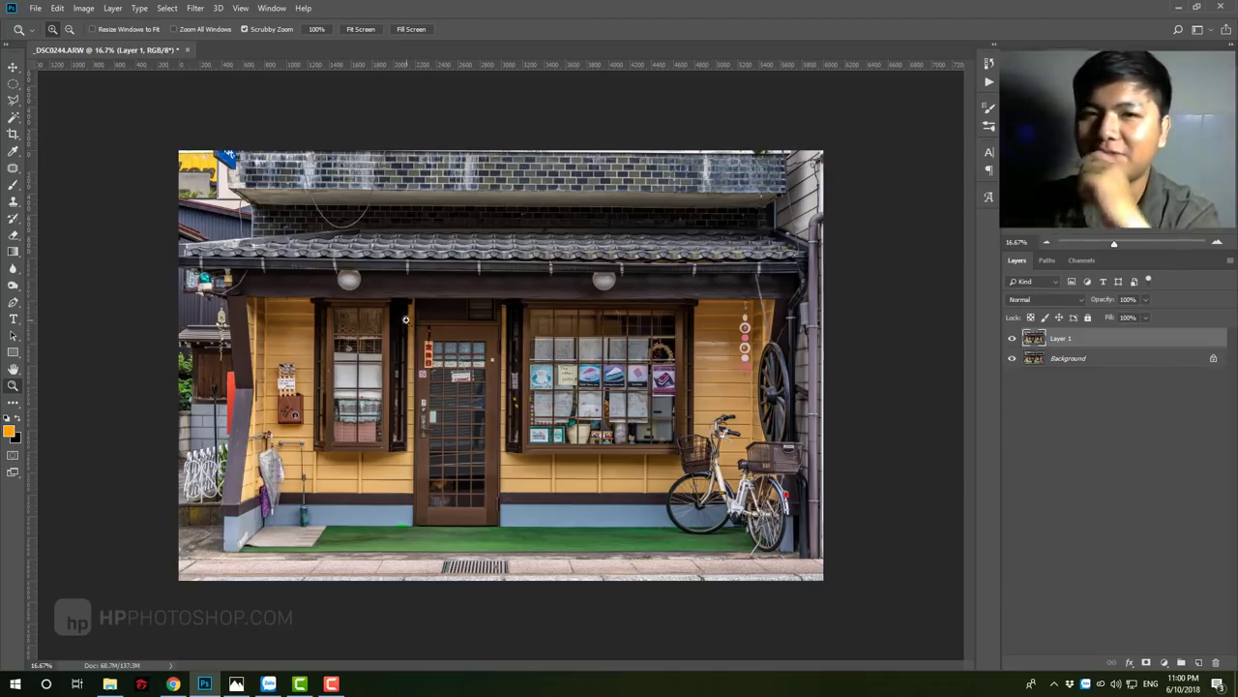
click(196, 9)
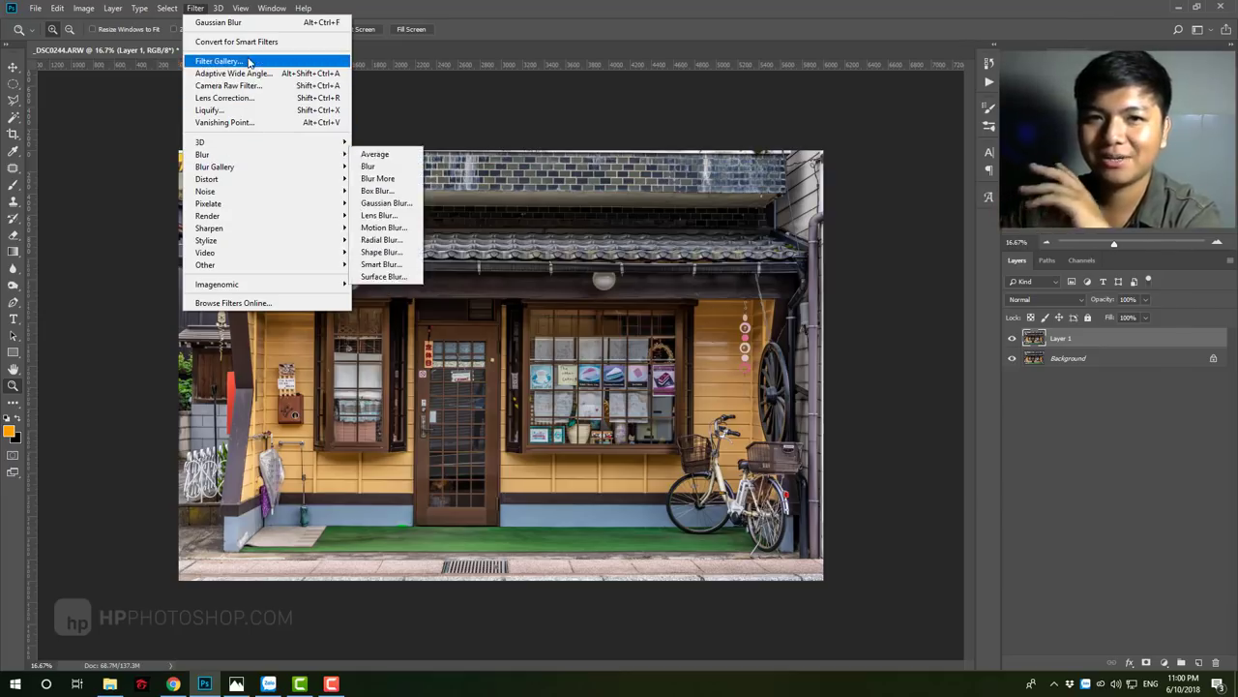
Step: Open the Filter Gallery's Artistic filters and zoom the preview out to show the storefront
click(253, 64)
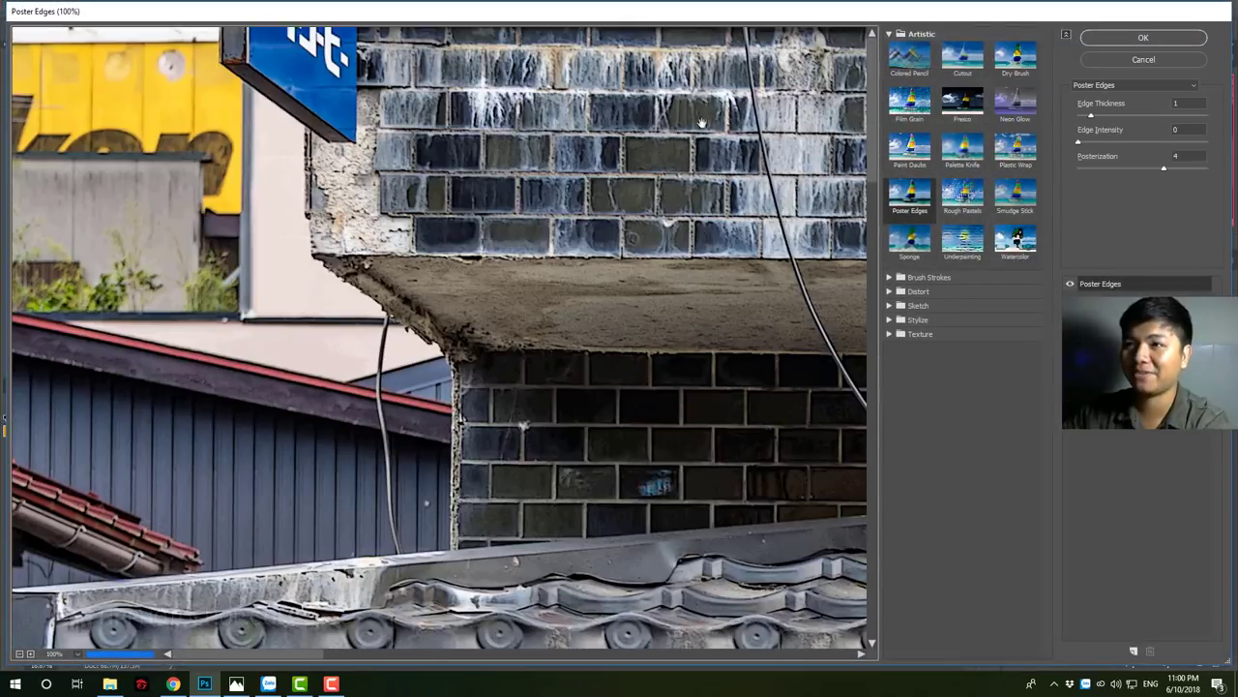
click(900, 34)
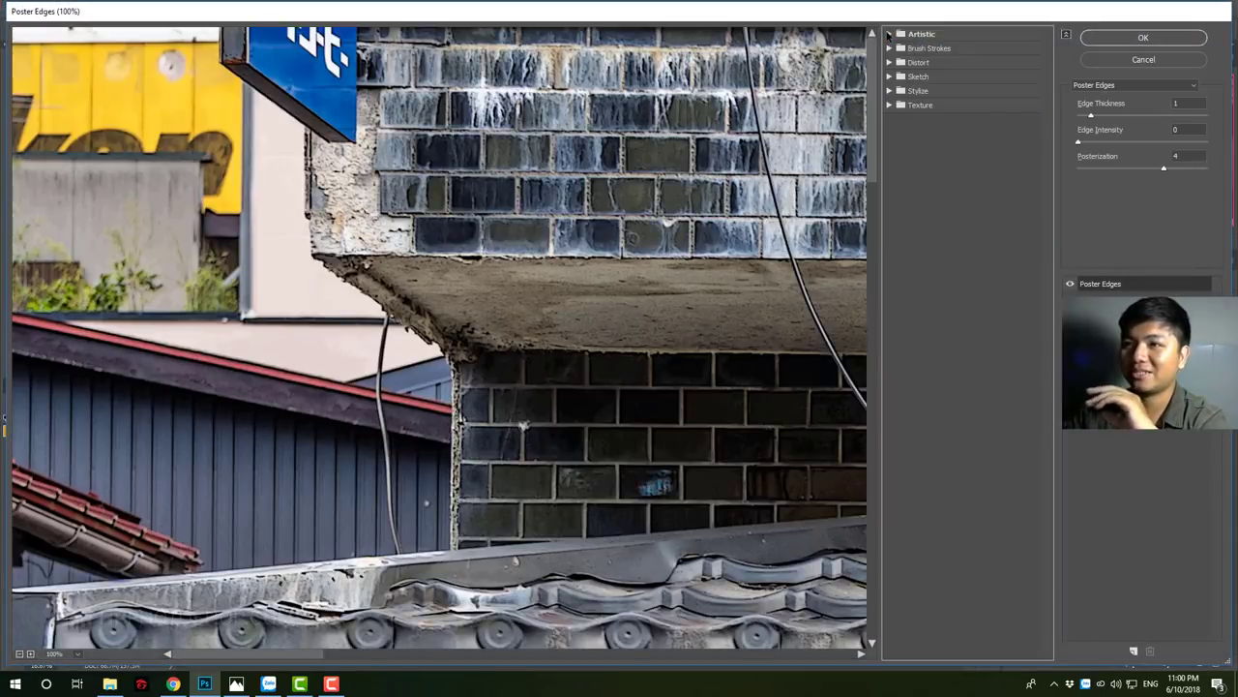
click(900, 34)
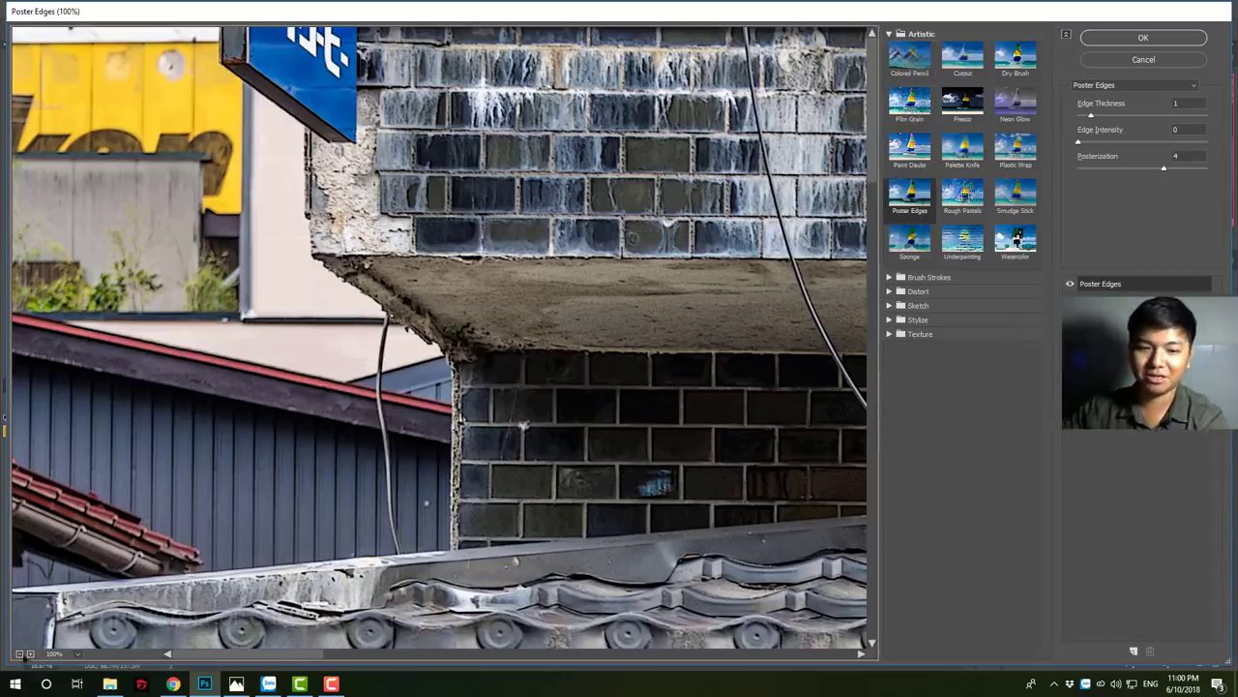
click(19, 654)
click(18, 654)
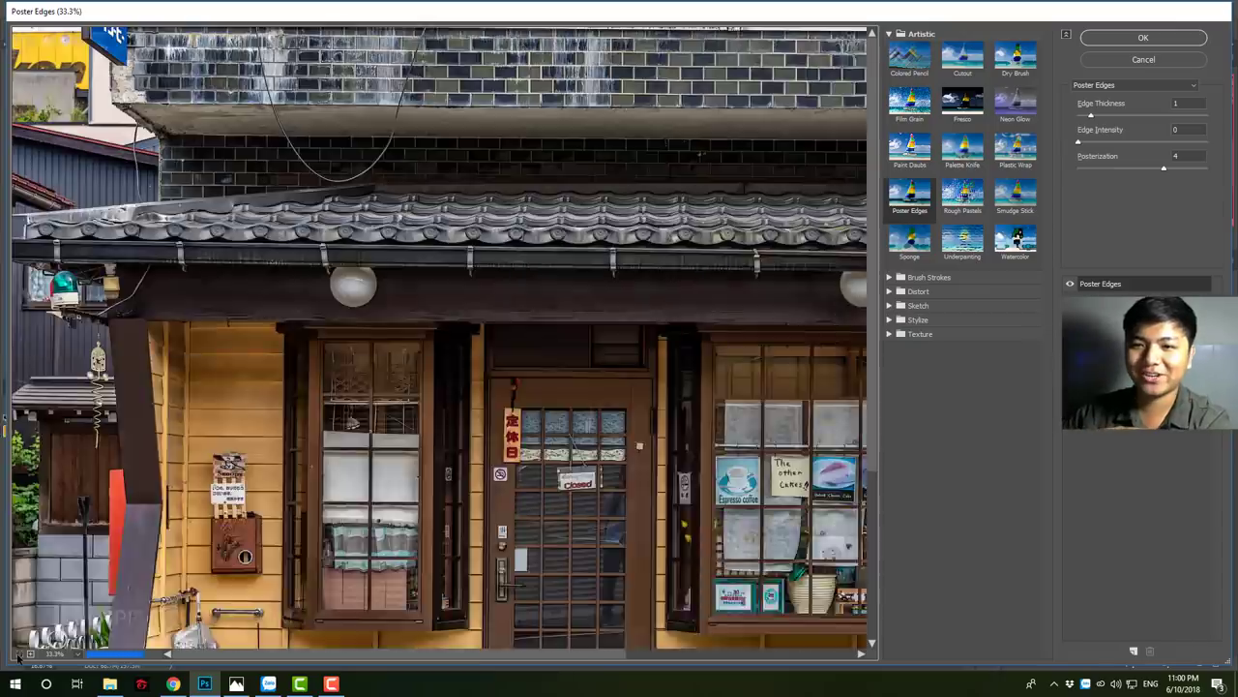
click(19, 654)
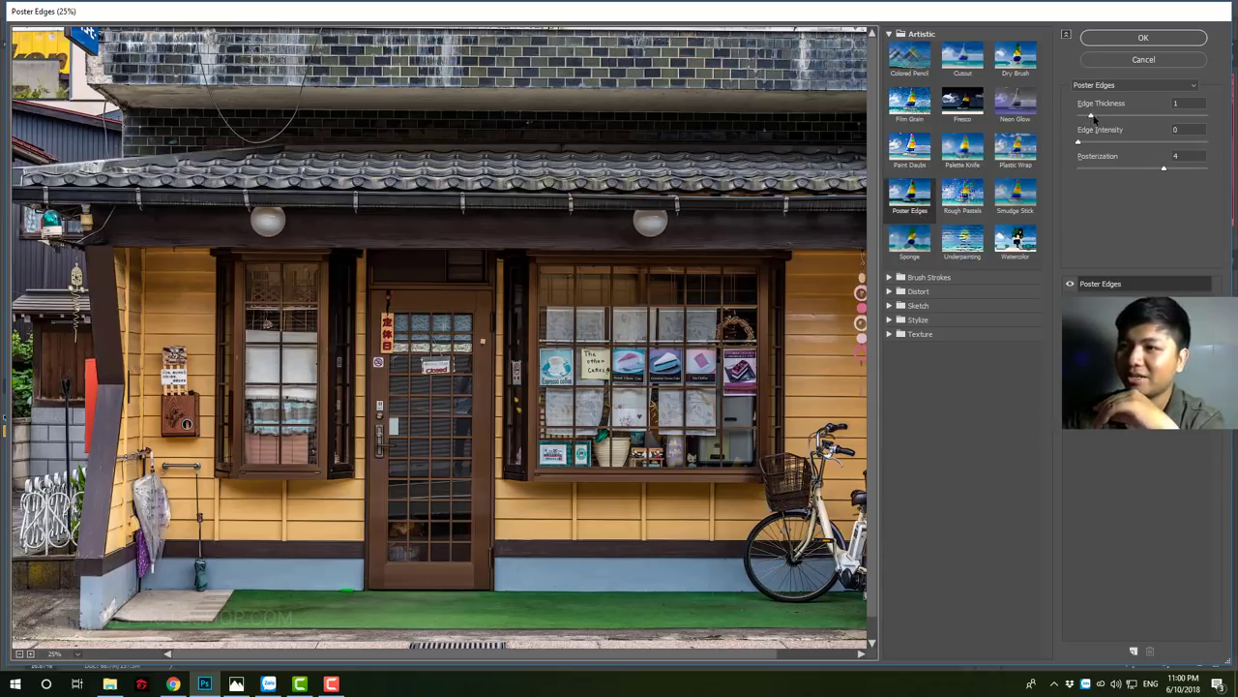
Step: Set Poster Edges to Edge Thickness 3, Posterization 5 and Edge Intensity 0
drag(1091, 115, 1122, 115)
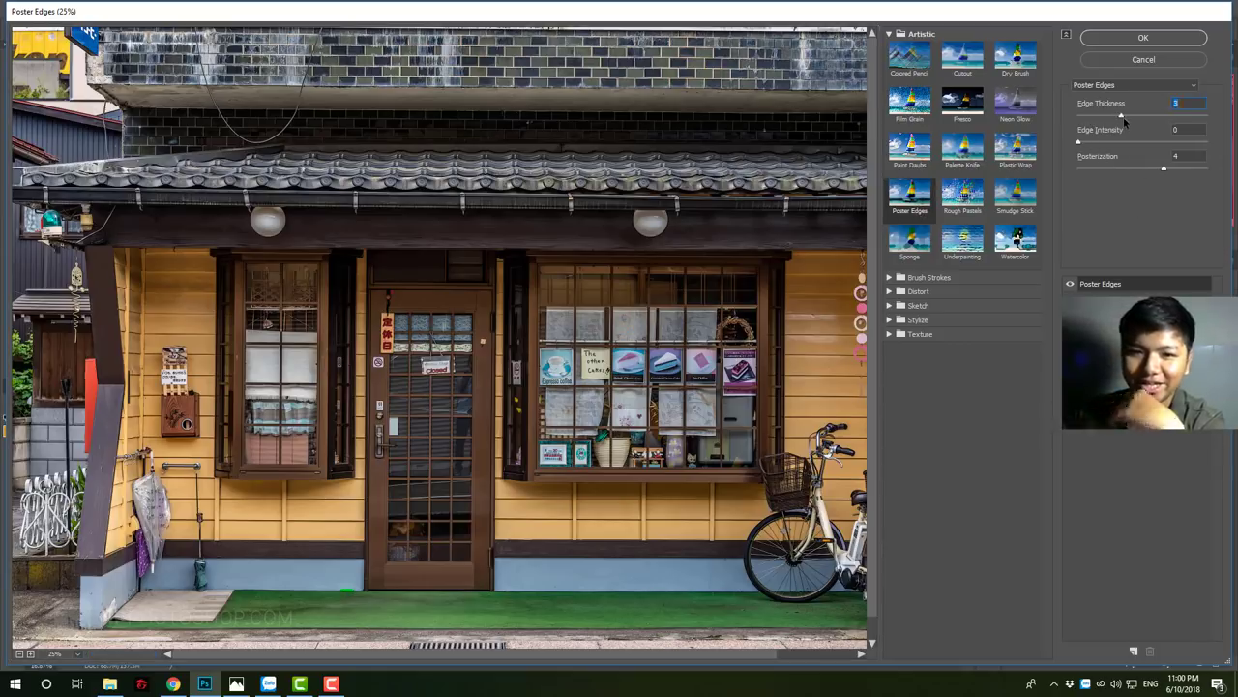
click(1181, 171)
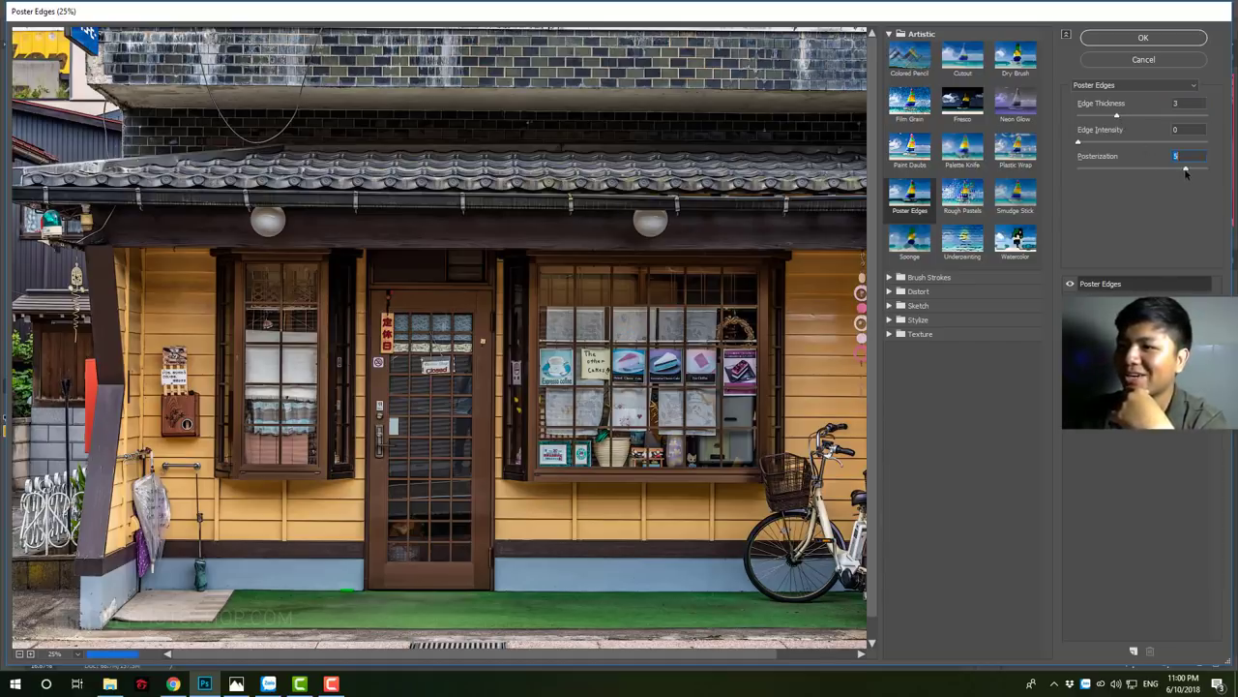
click(1098, 142)
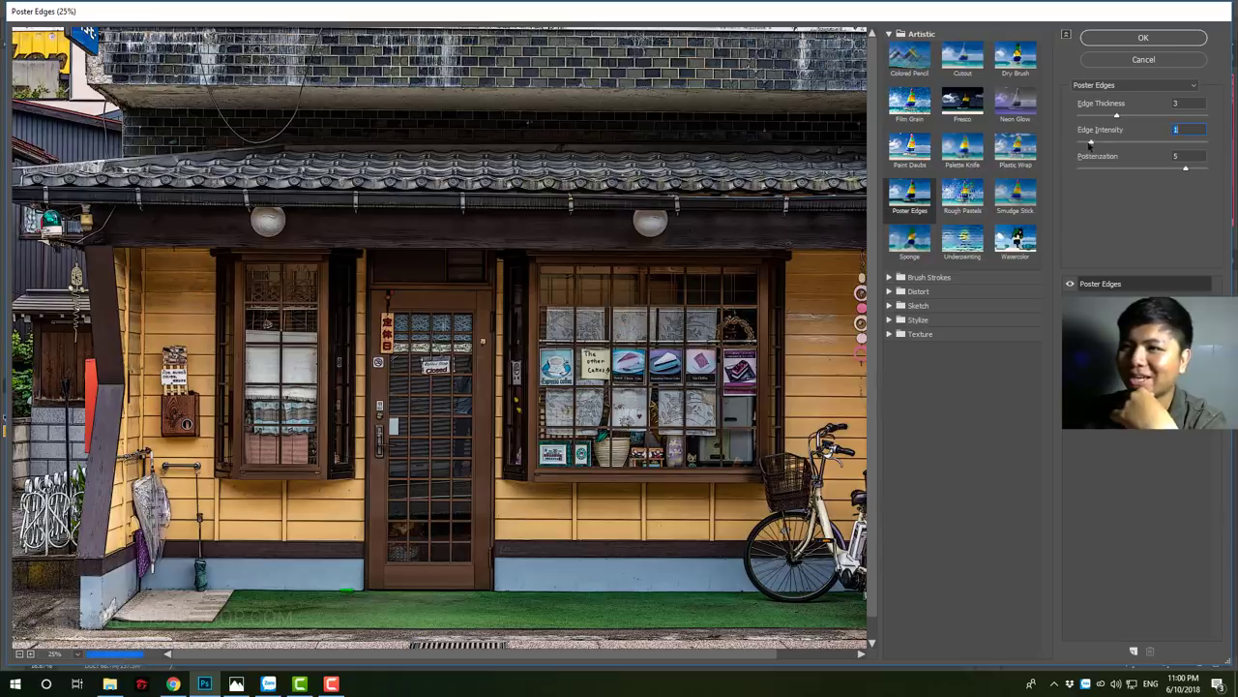
drag(1091, 144, 1079, 143)
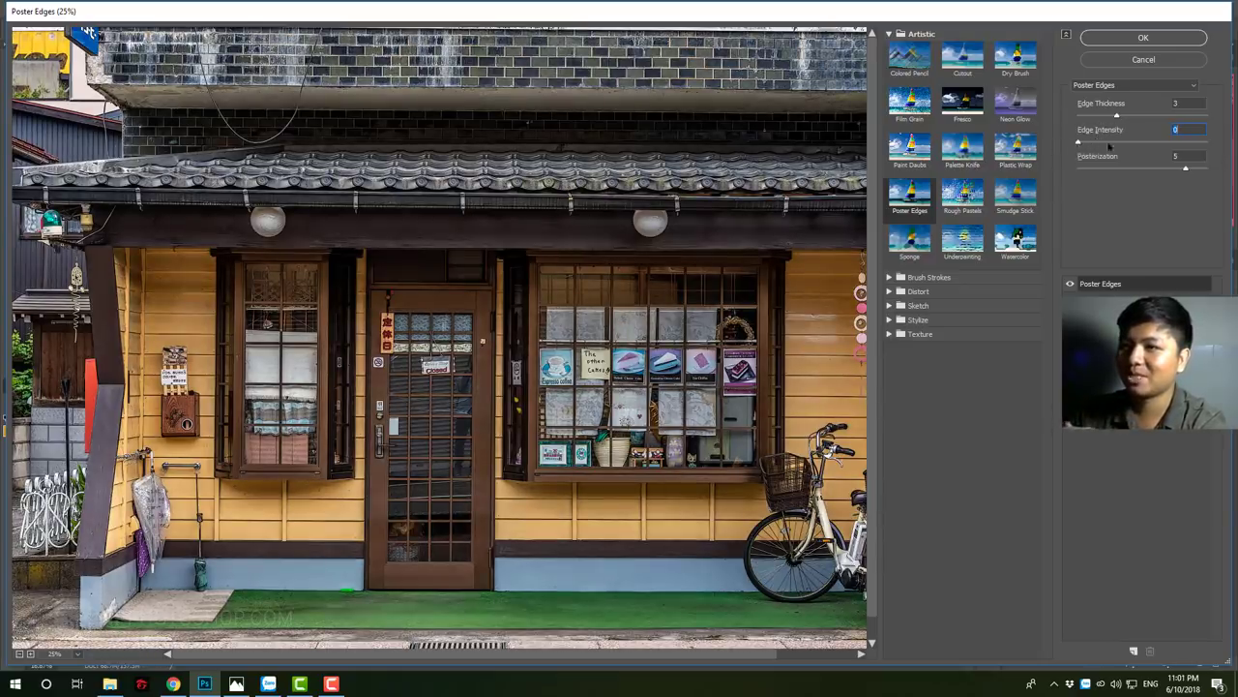
click(1159, 143)
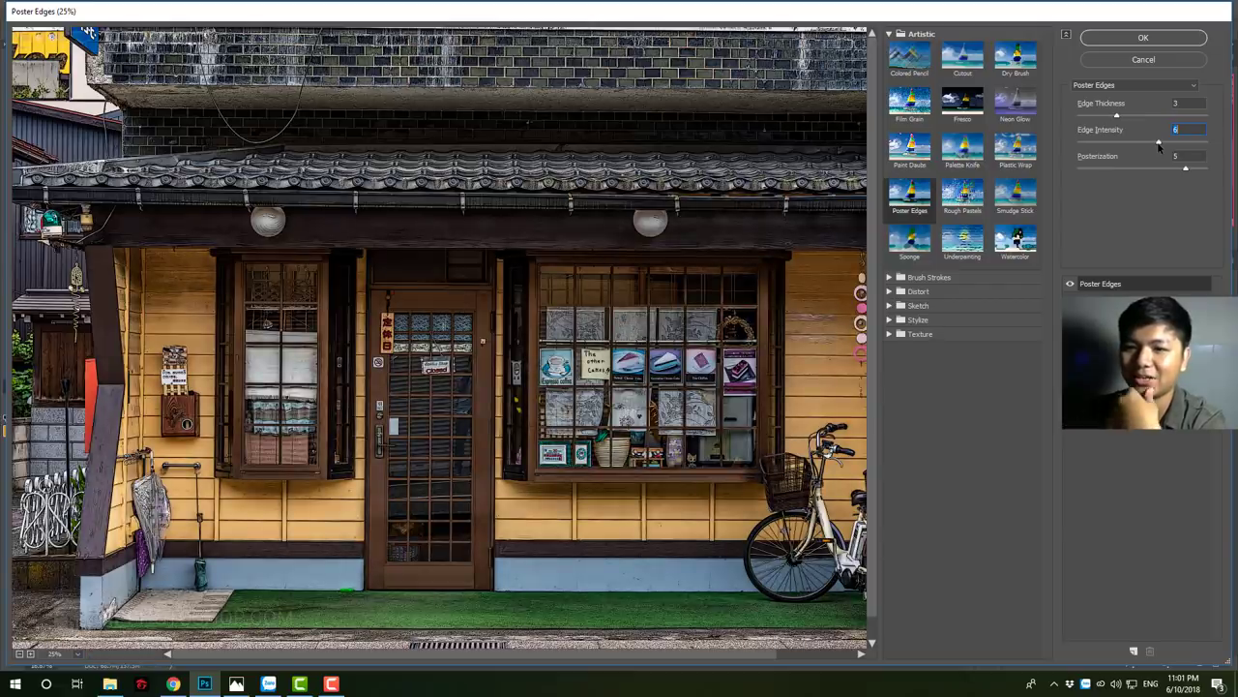
mouse_move(1159, 143)
mouse_down()
mouse_move(1078, 143)
mouse_move(1093, 117)
mouse_up()
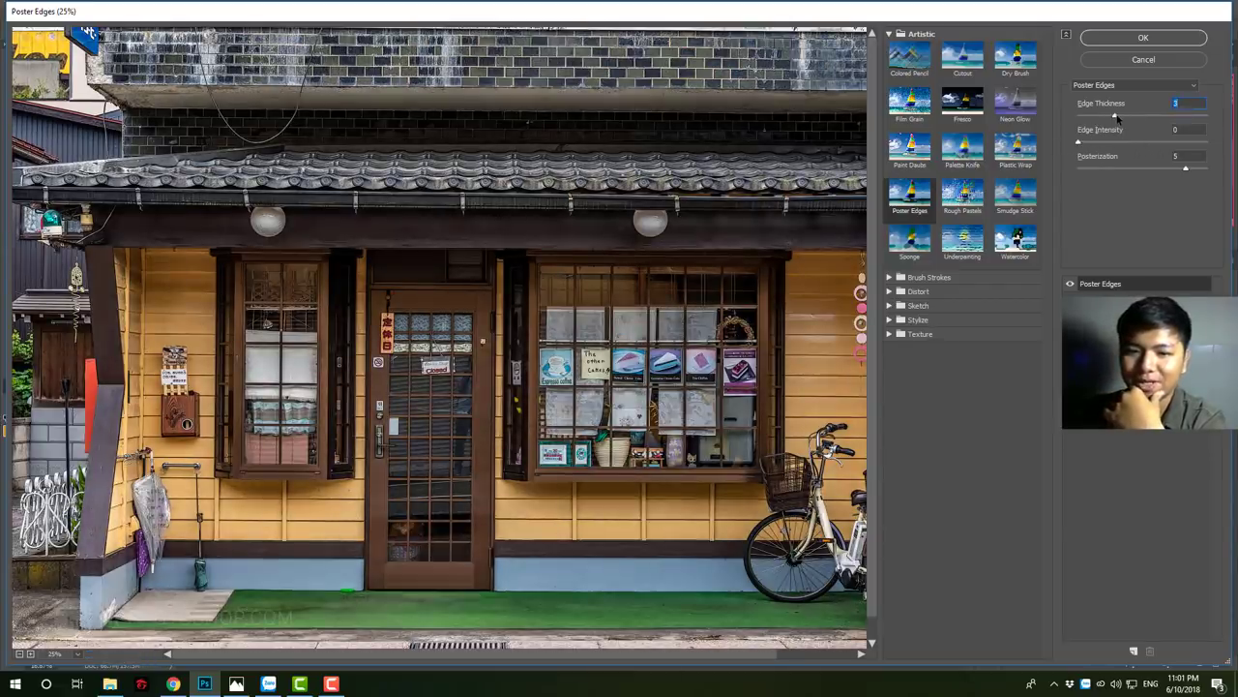
click(1144, 38)
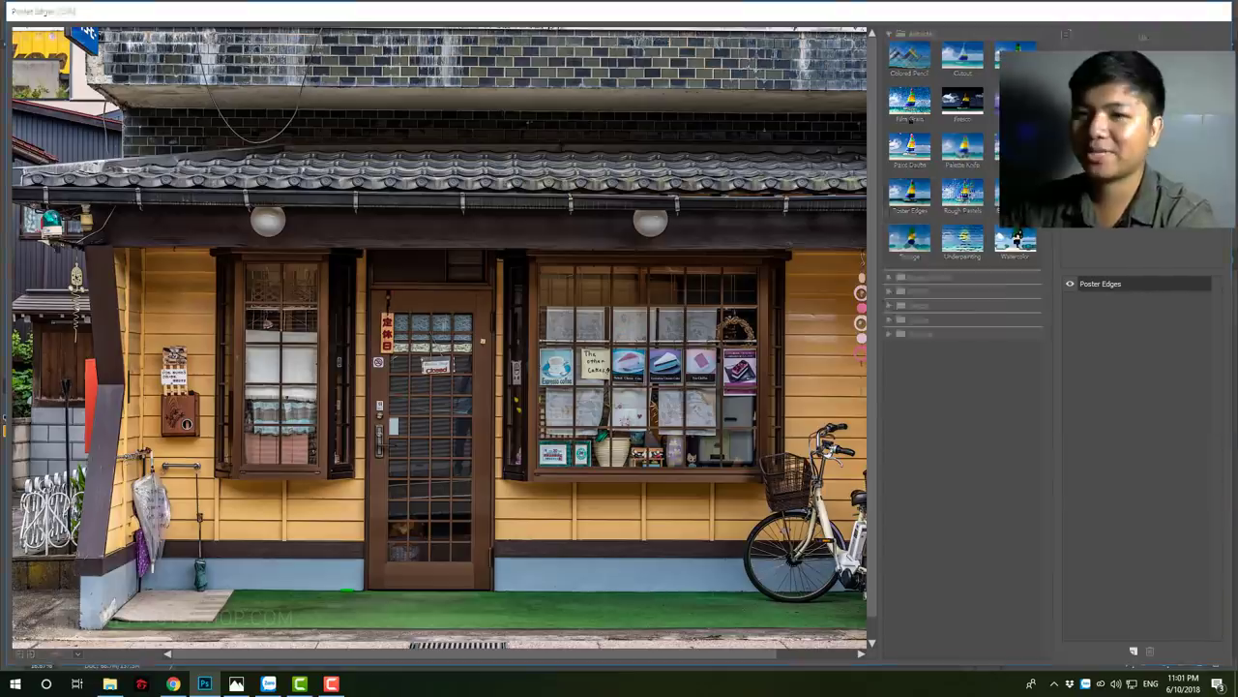
click(639, 335)
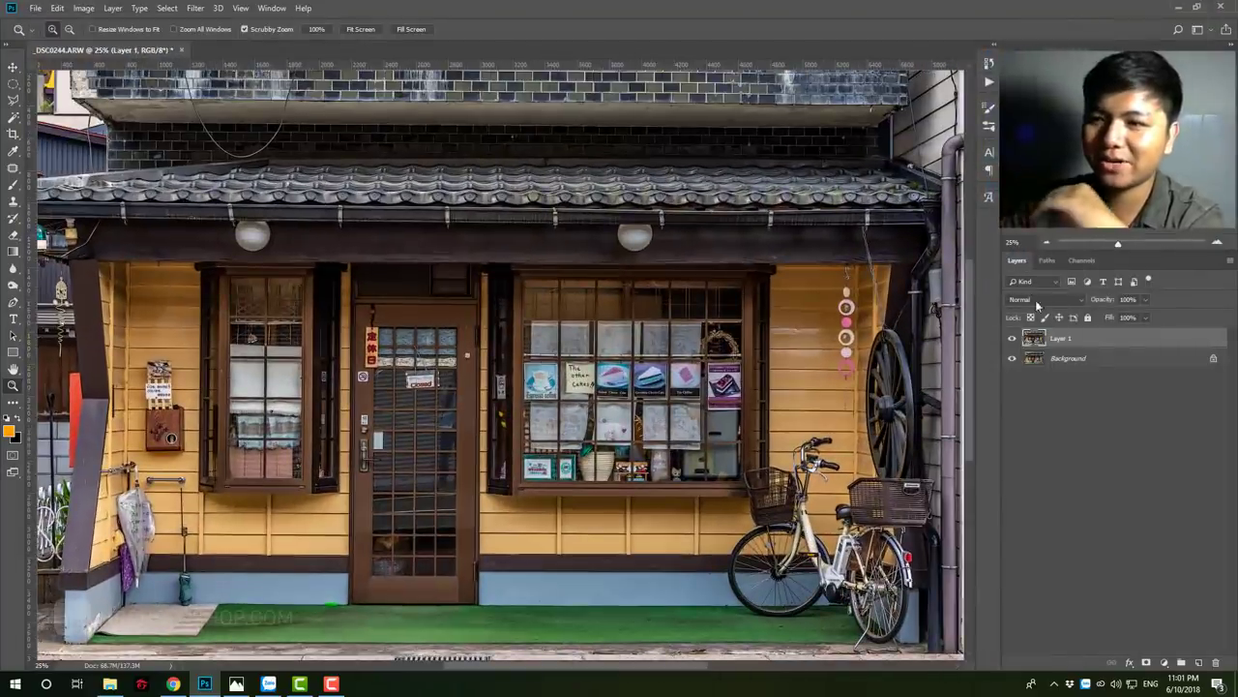
click(1012, 339)
click(1012, 339)
click(1012, 339)
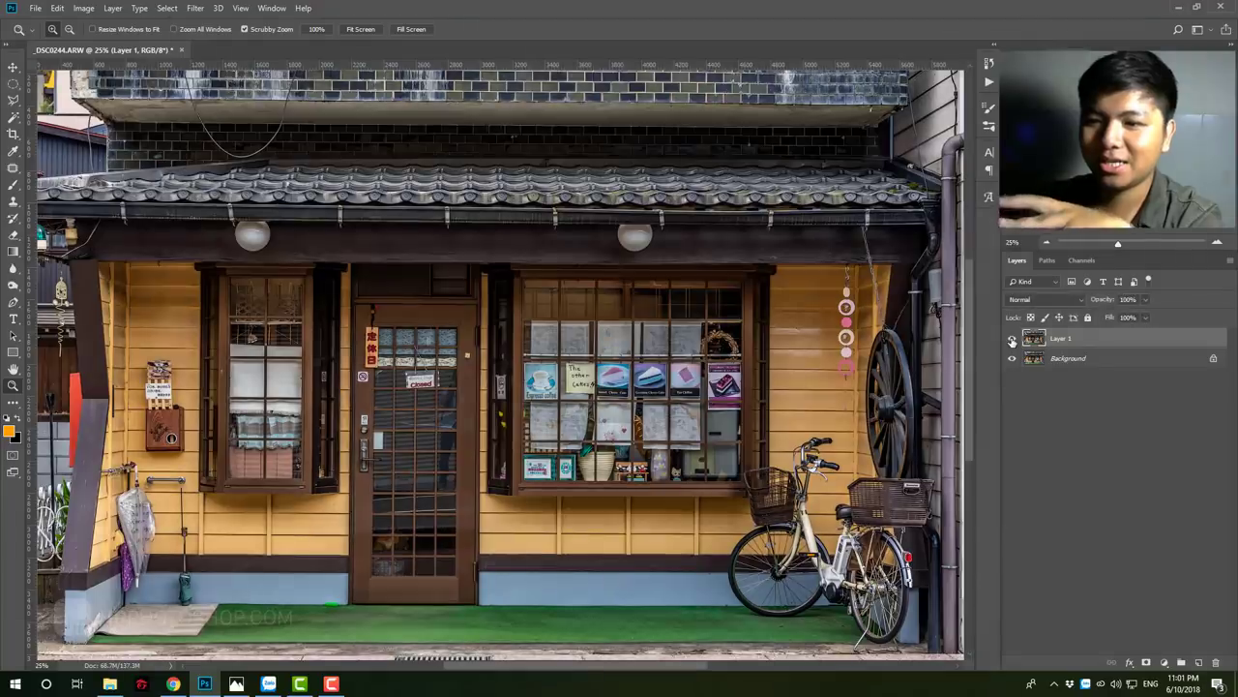
click(1012, 339)
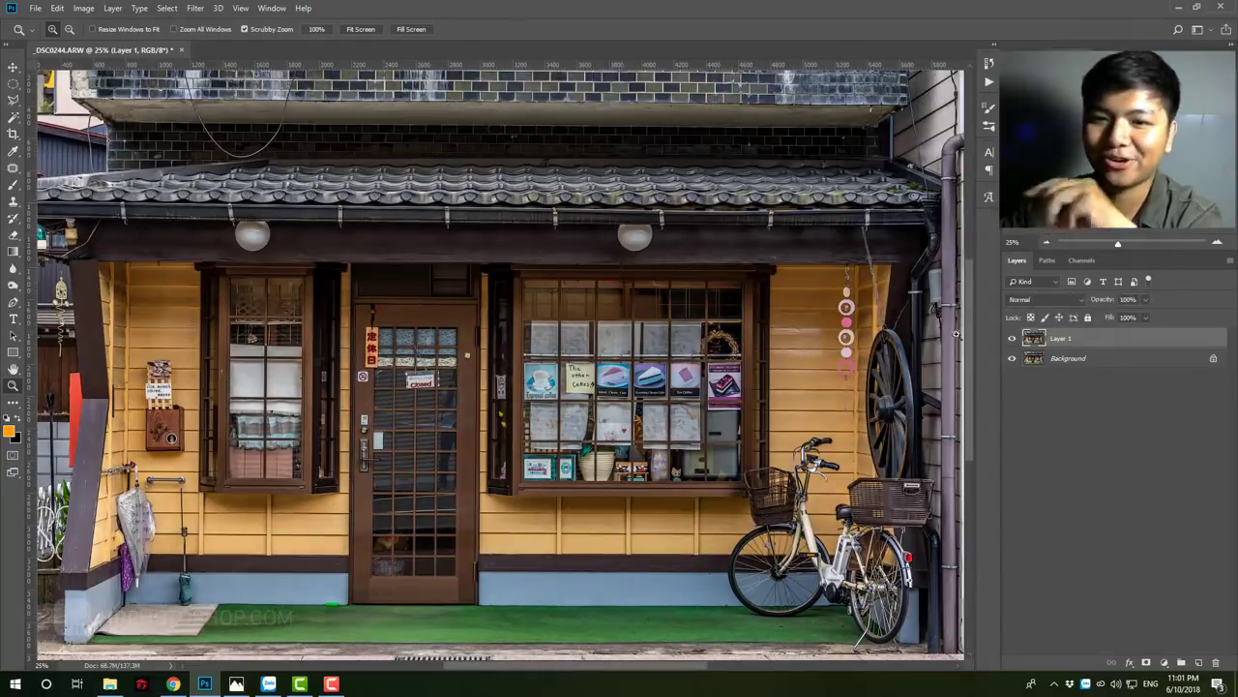
click(236, 683)
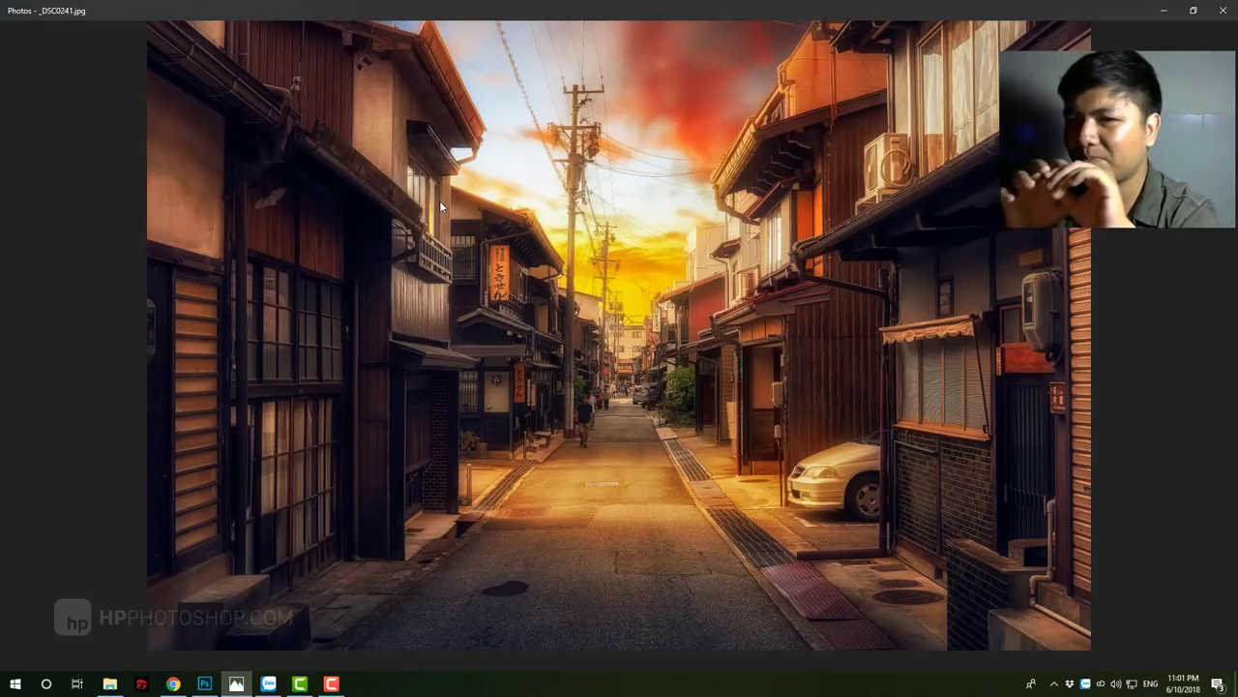
click(1206, 345)
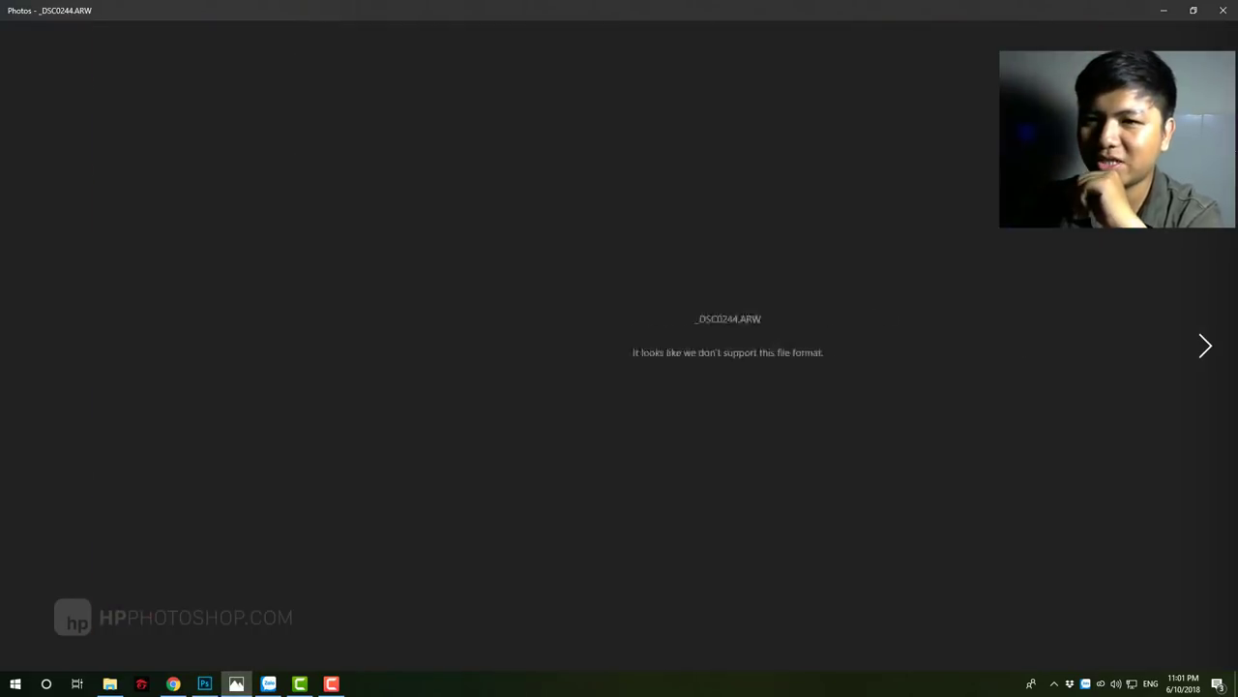
click(1205, 345)
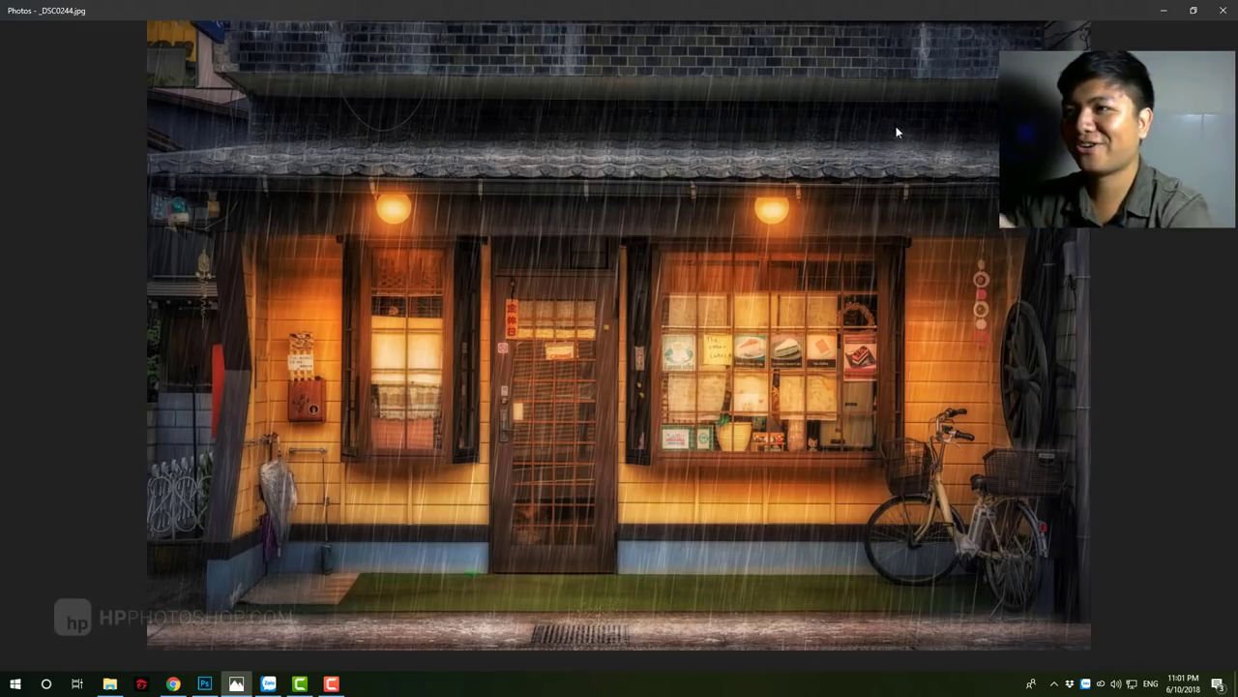
Step: Fit the photo in the window, duplicate Layer 1, and apply High Pass at a 13.9-pixel radius
click(204, 683)
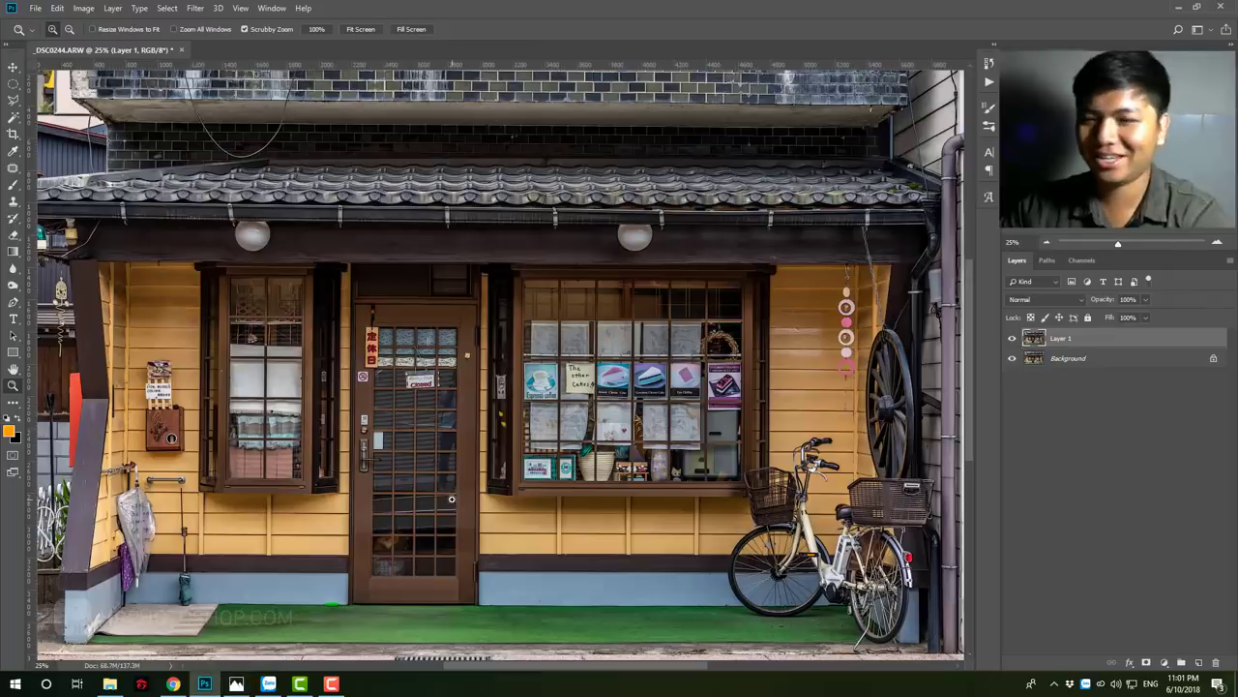
alt+click(451, 499)
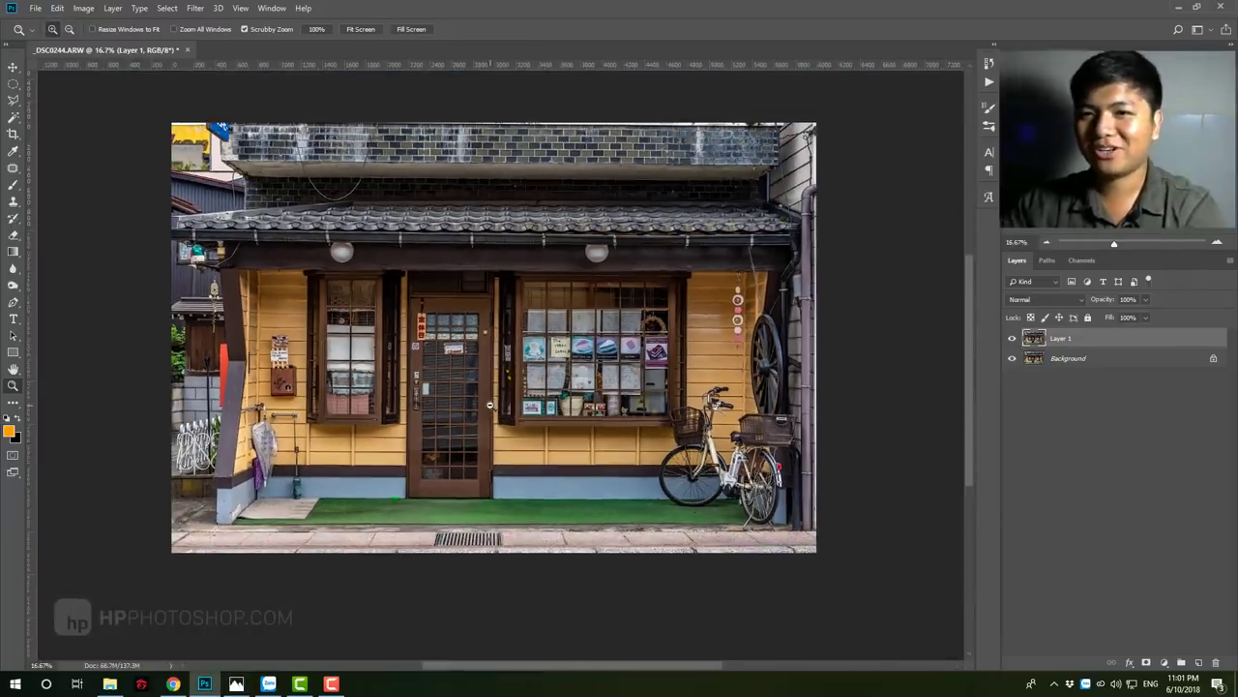
drag(528, 347, 558, 372)
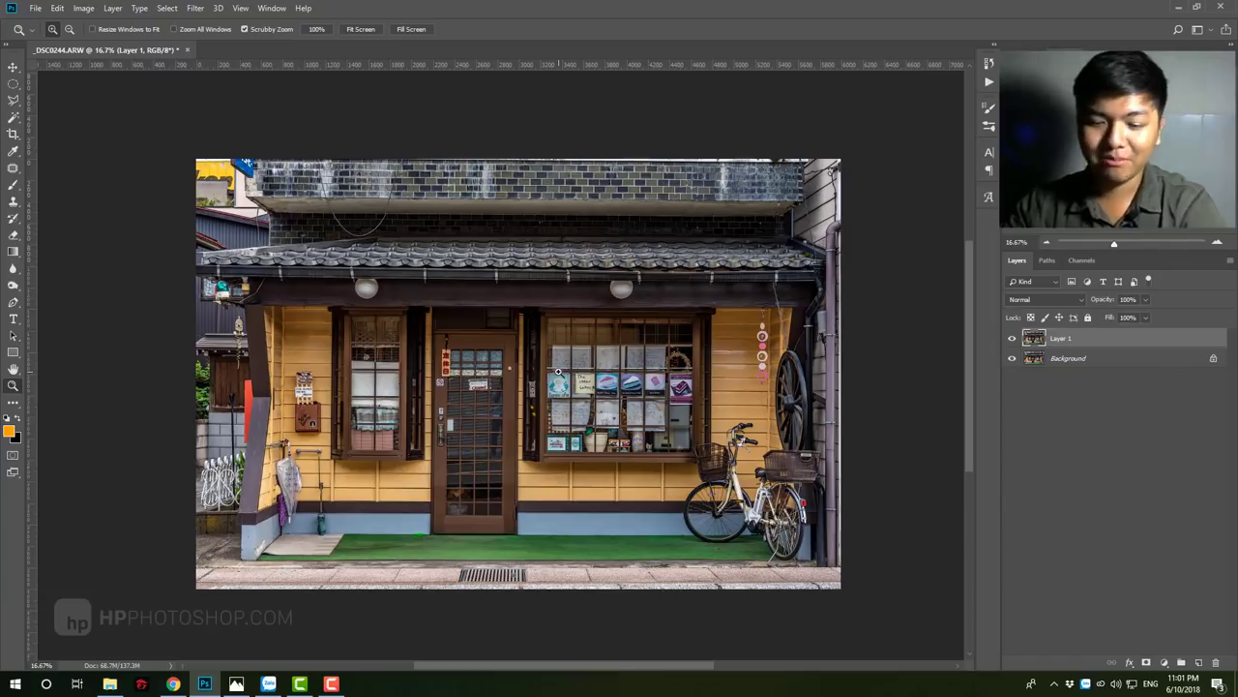
key(ctrl+j)
click(194, 7)
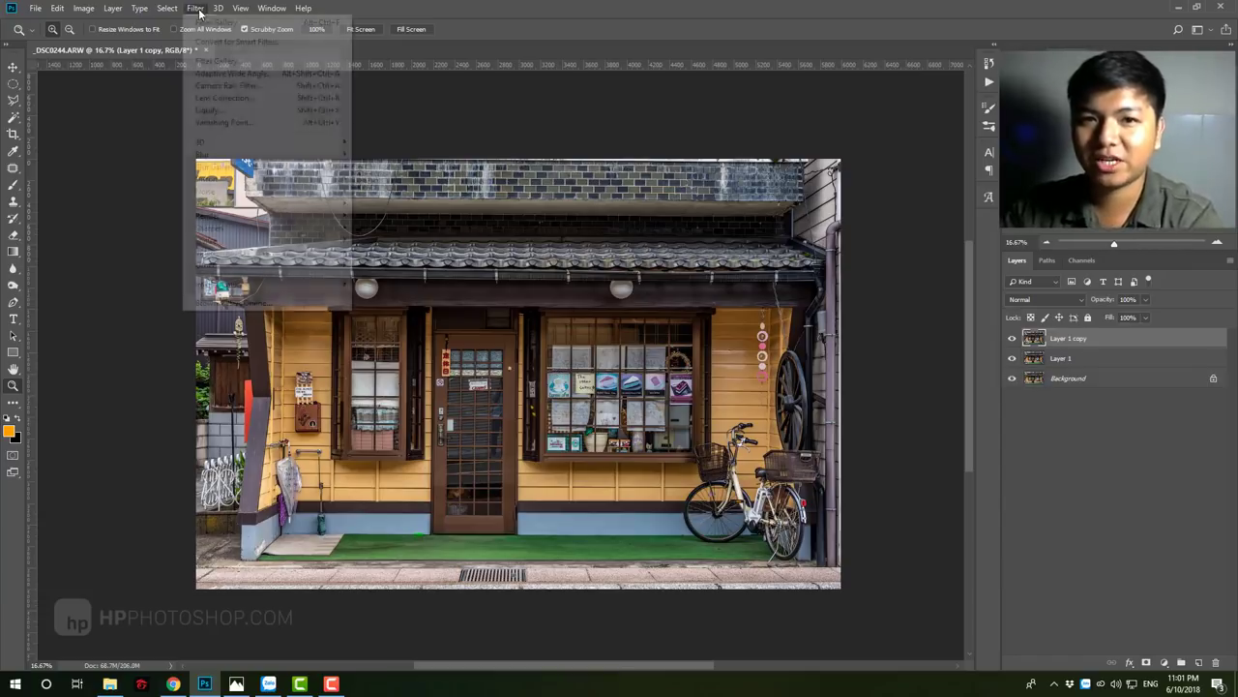
click(373, 279)
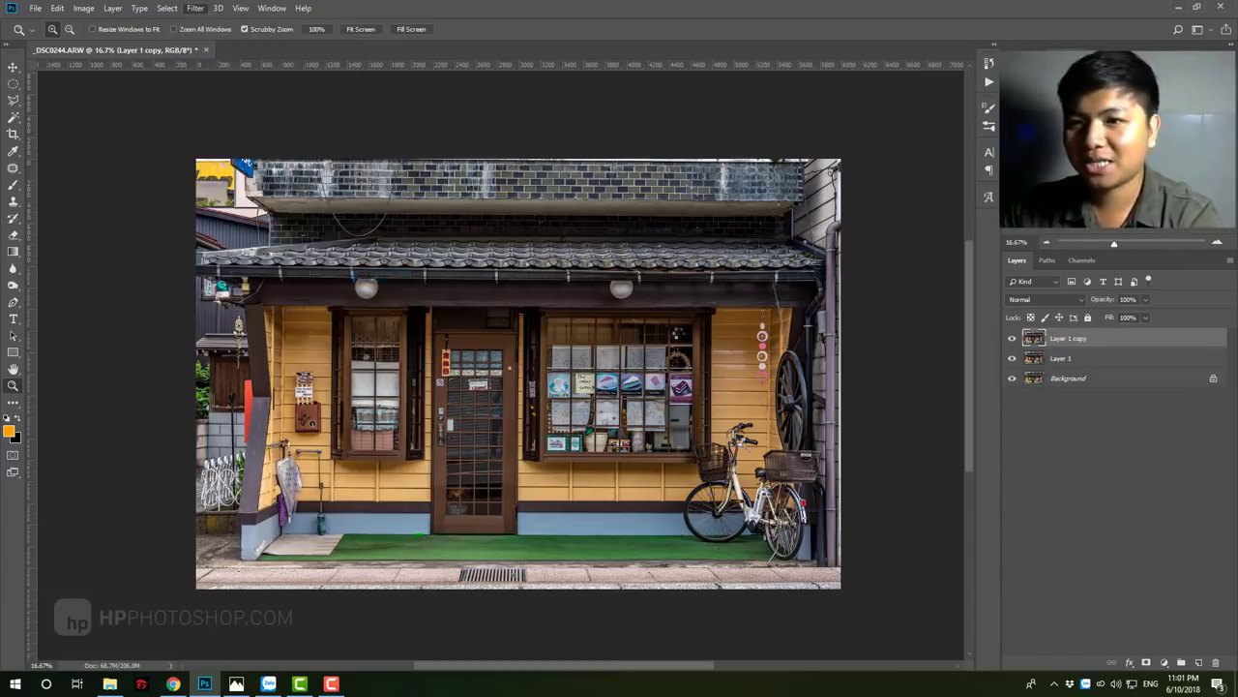
drag(573, 338, 576, 338)
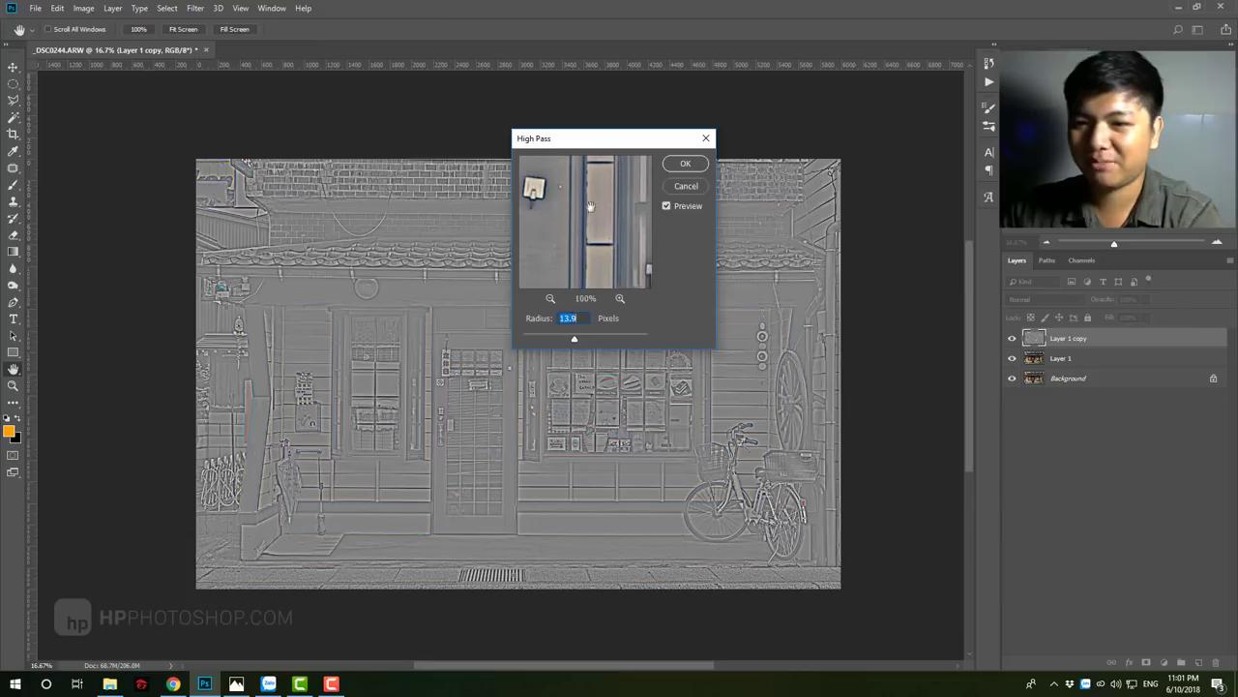
click(682, 166)
Step: Set Layer 1 copy to Soft Light, invert it with Ctrl+I, and toggle it to compare
click(1064, 299)
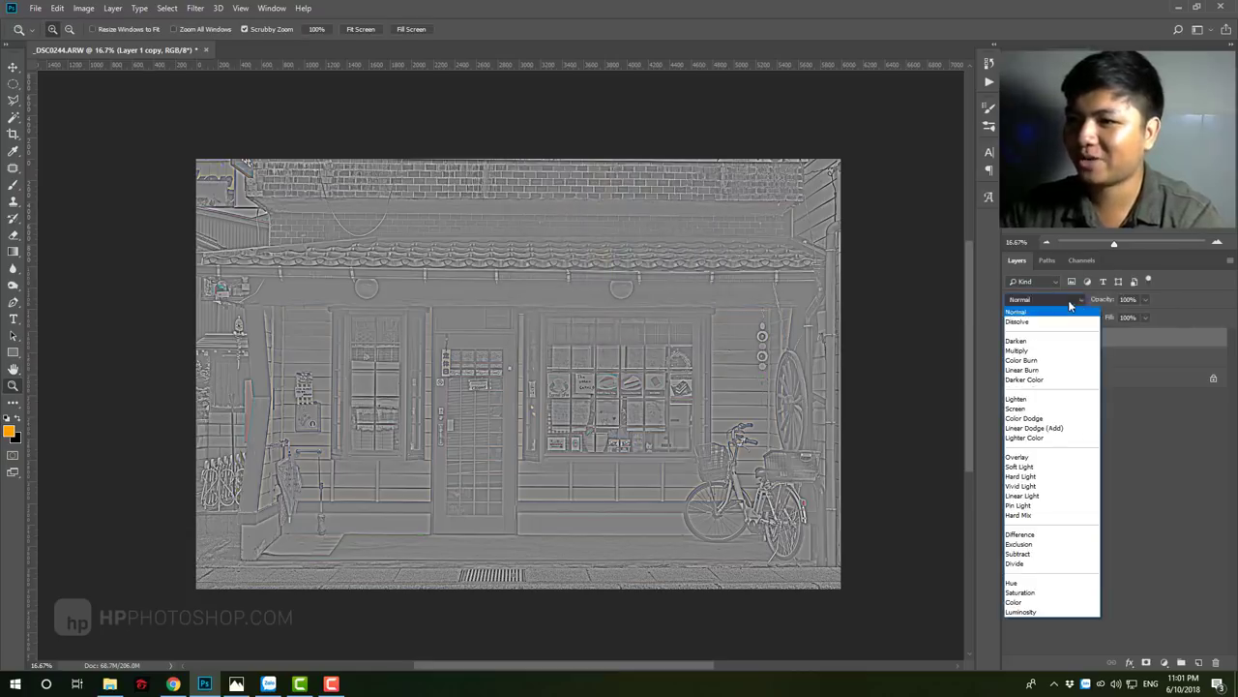
click(1040, 466)
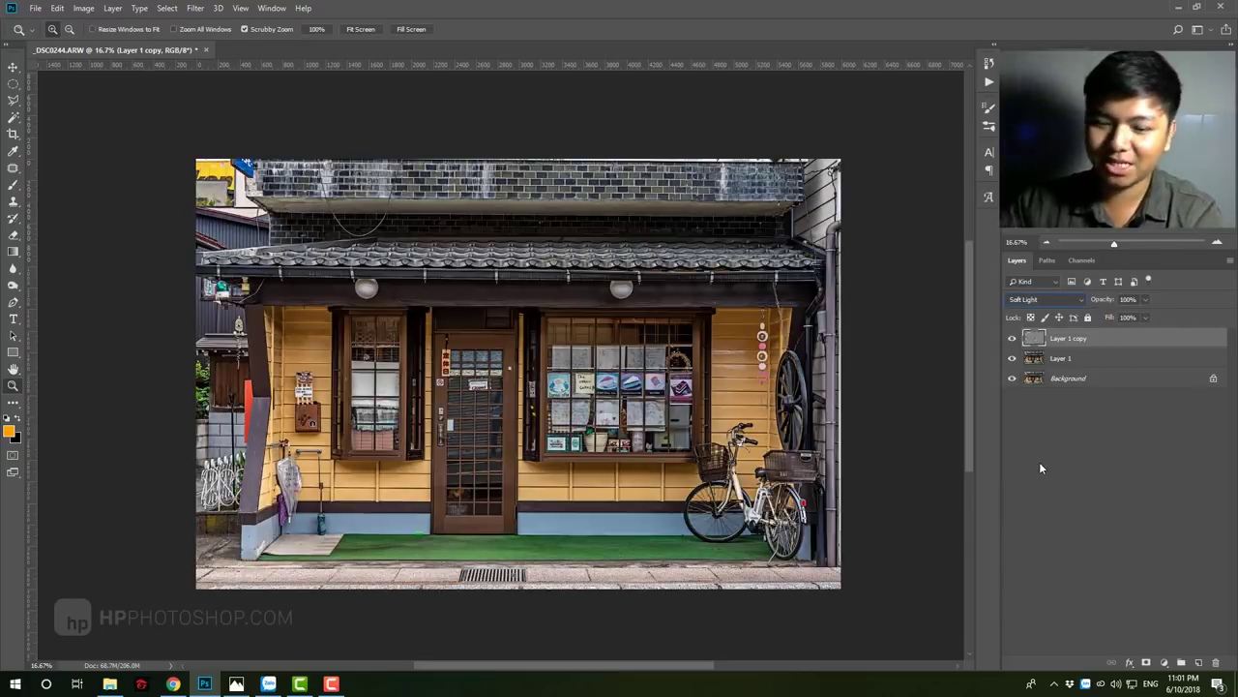
key(ctrl+i)
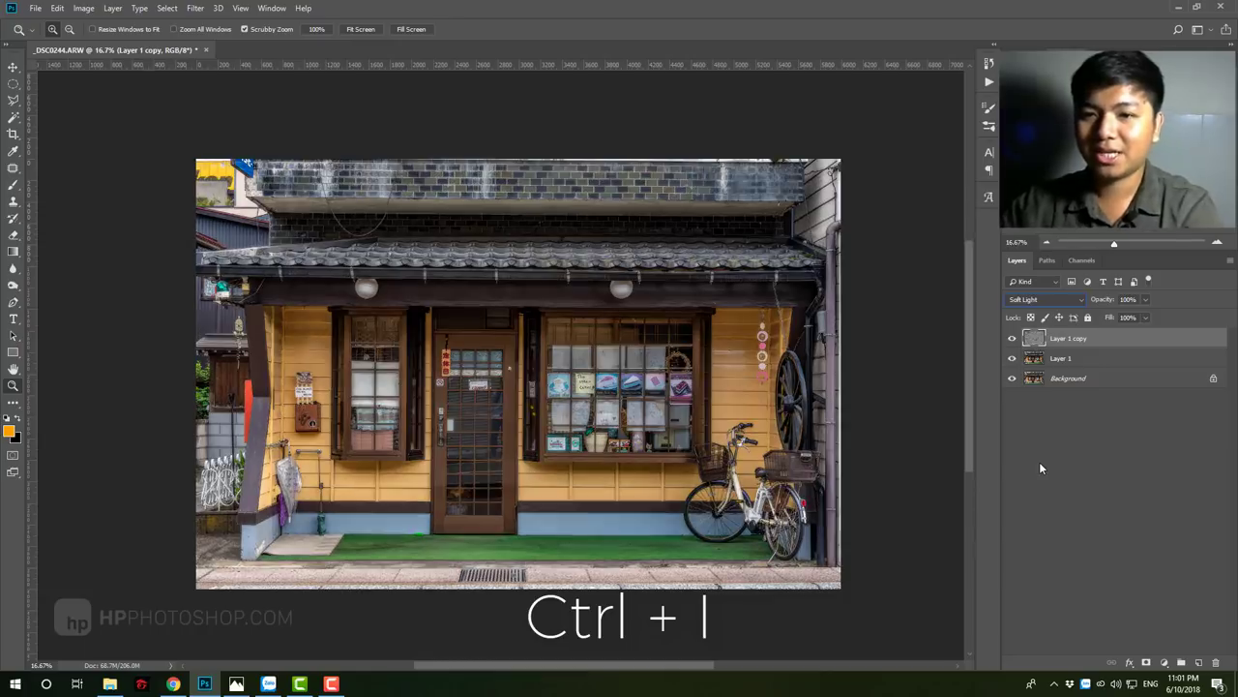
click(564, 384)
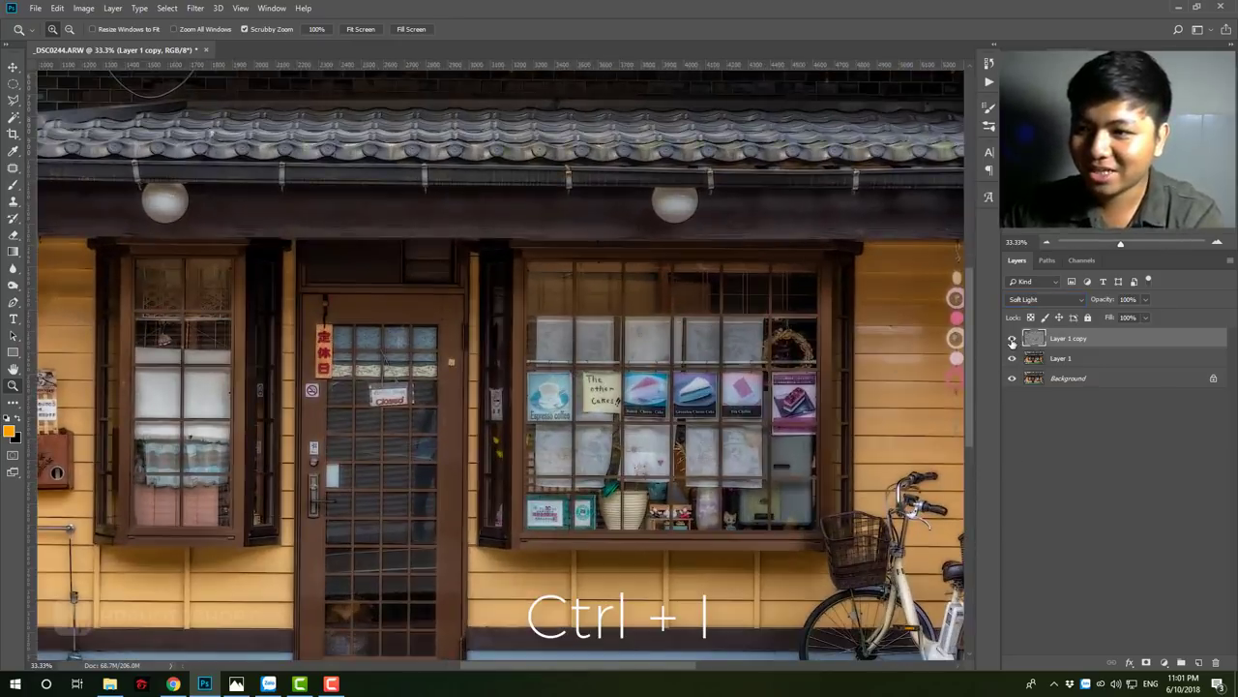
click(1012, 337)
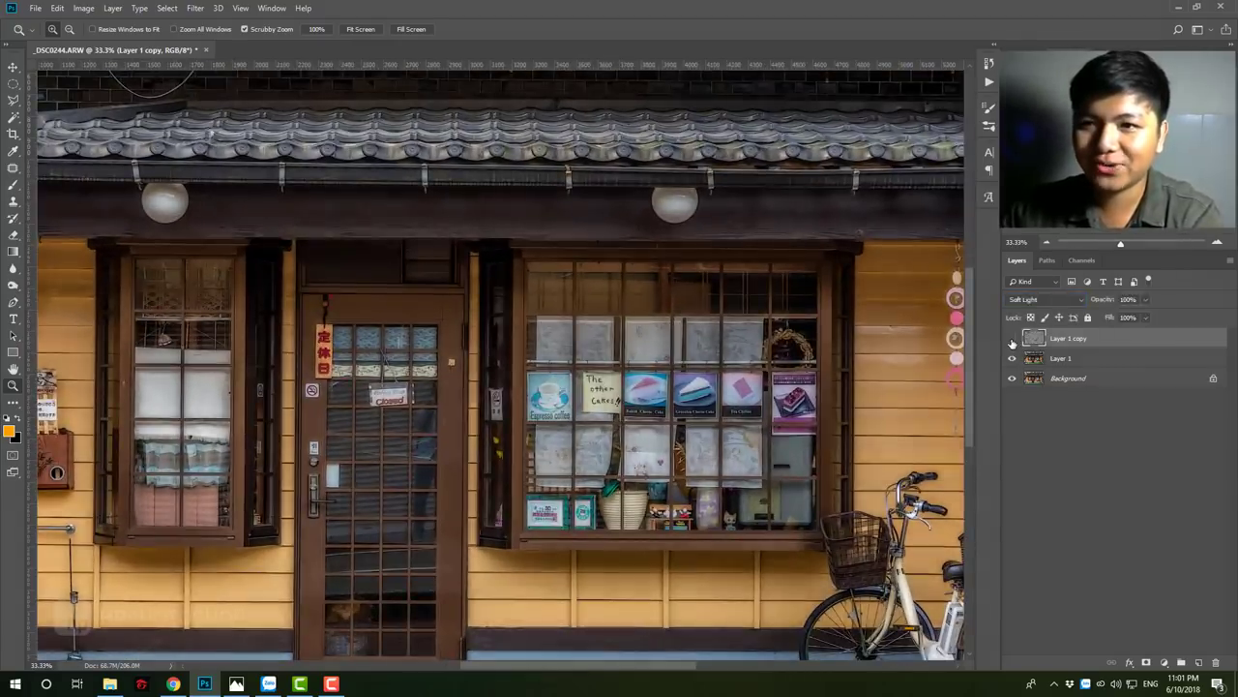
alt+click(530, 239)
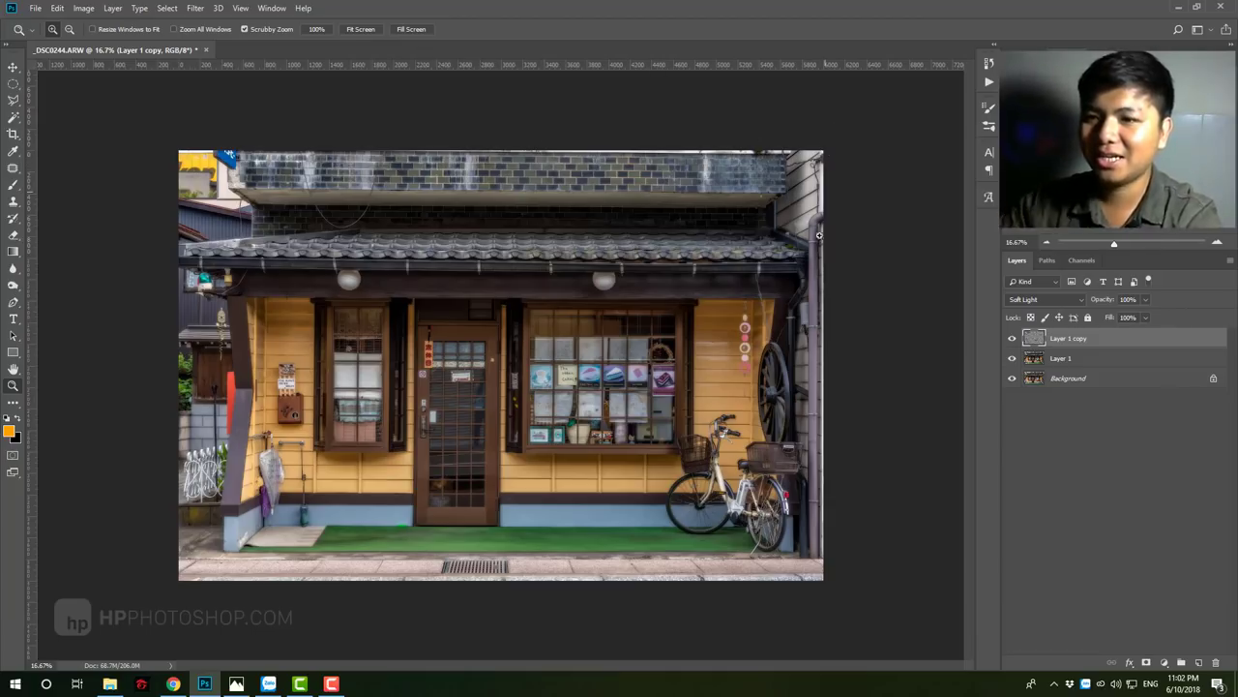
Step: Scale Layer 1 and Layer 1 copy together to about 102.4% with Free Transform
shift+click(1101, 362)
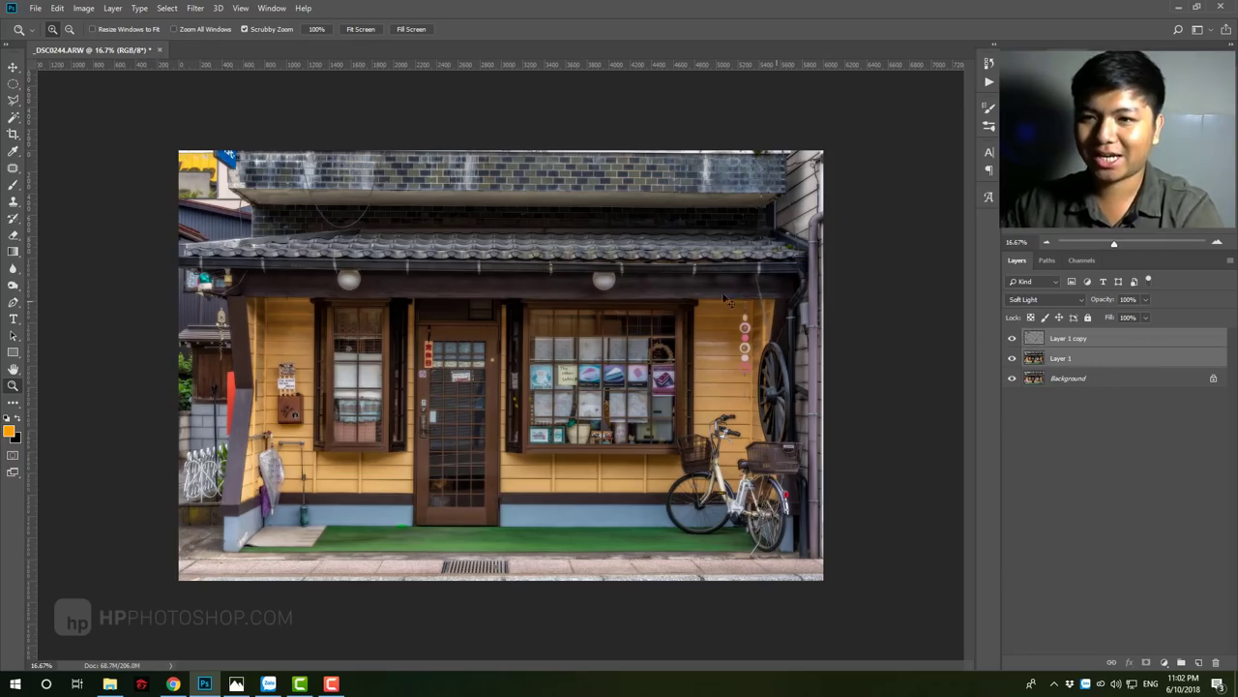
key(ctrl+t)
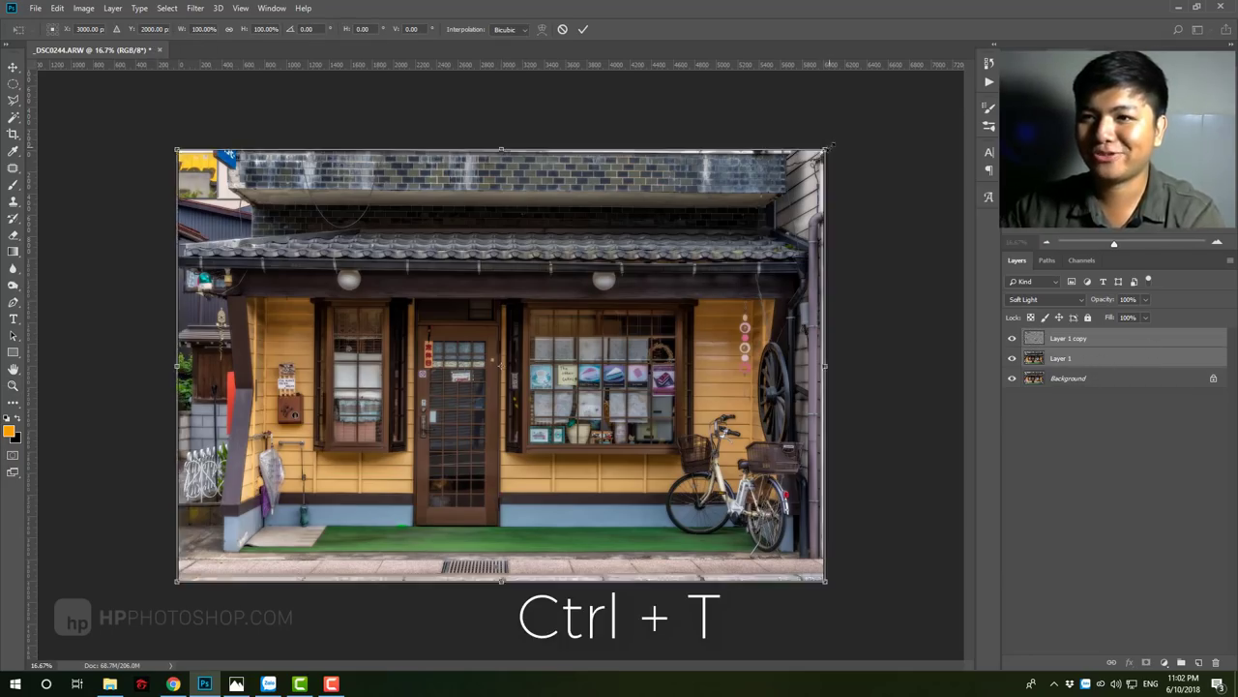
drag(823, 151, 834, 145)
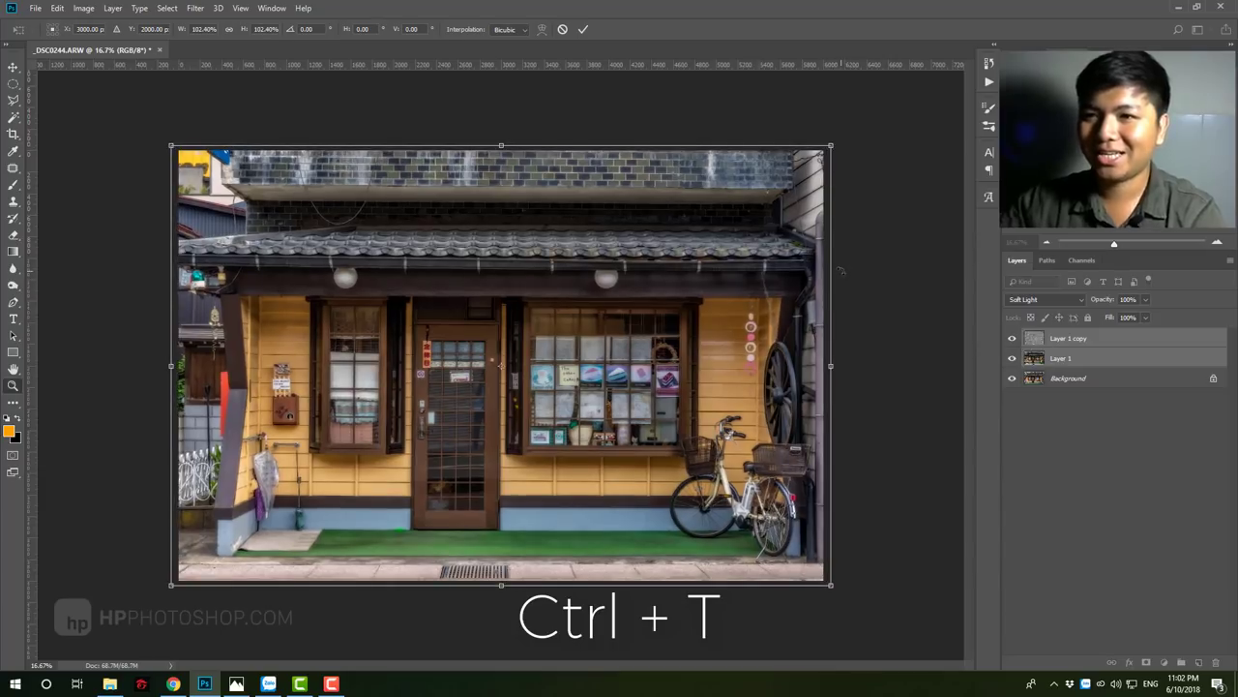
key(ctrl+h)
key(Return)
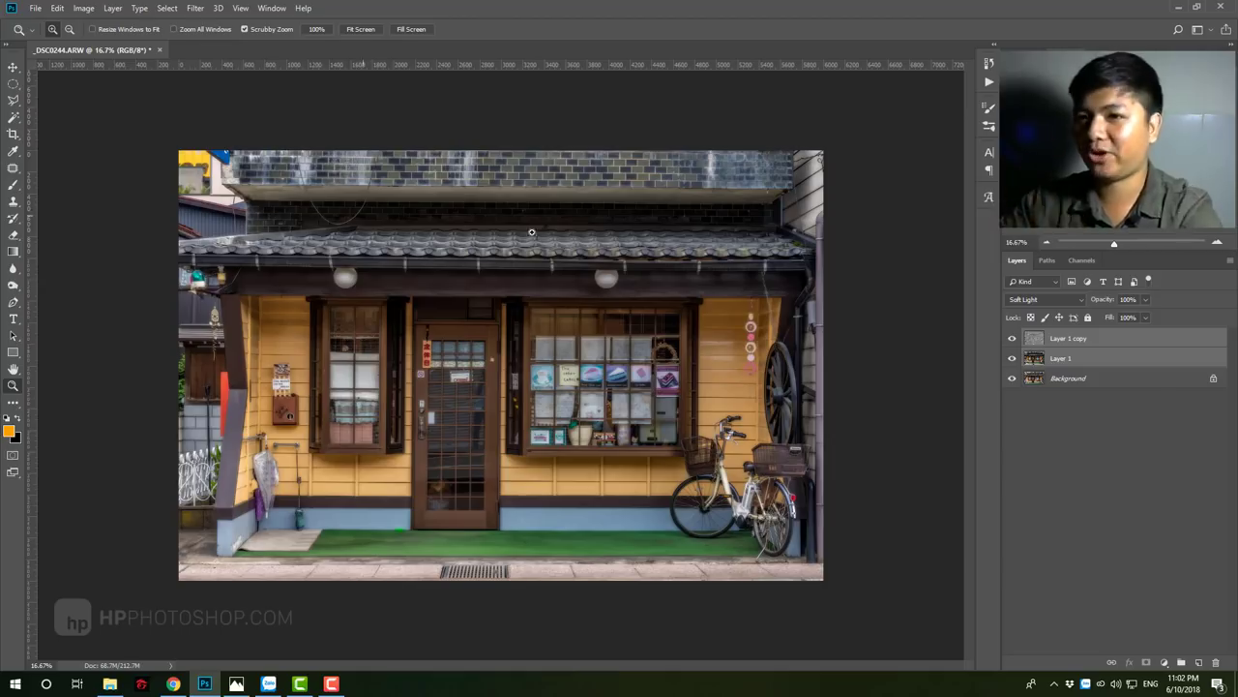
click(1123, 354)
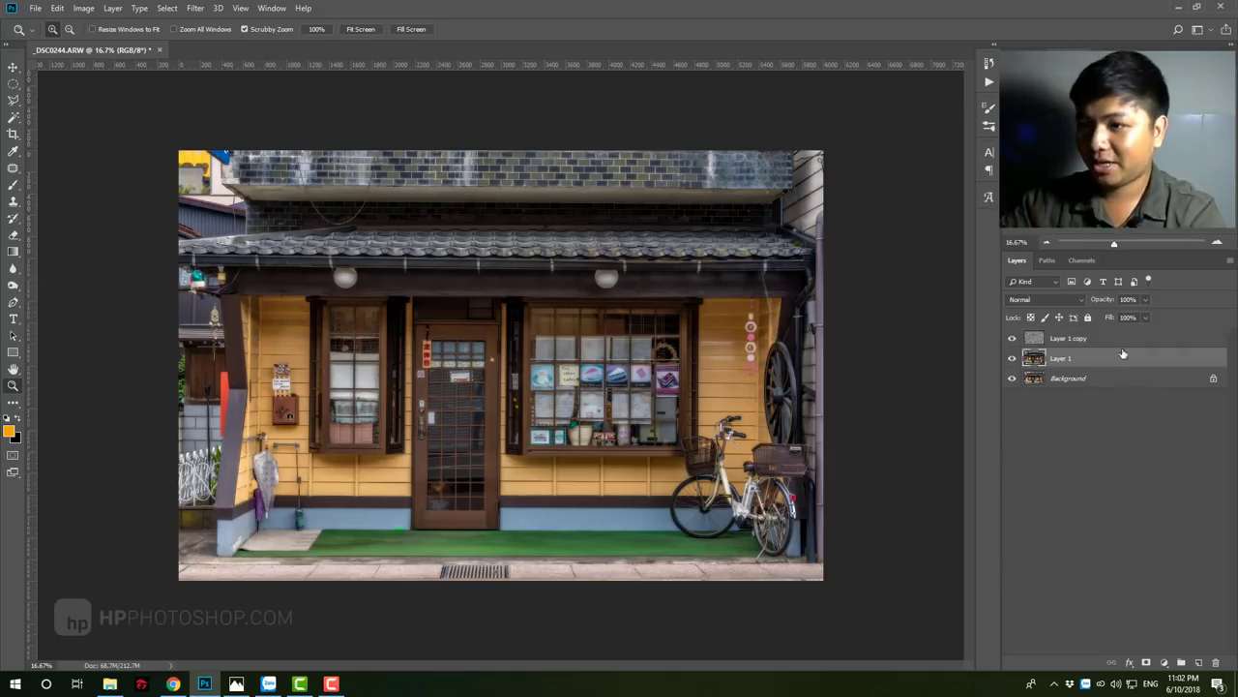
Step: Add a Brightness/Contrast 1 layer with brightness -102 and contrast -10, then compare it on and off
click(1163, 662)
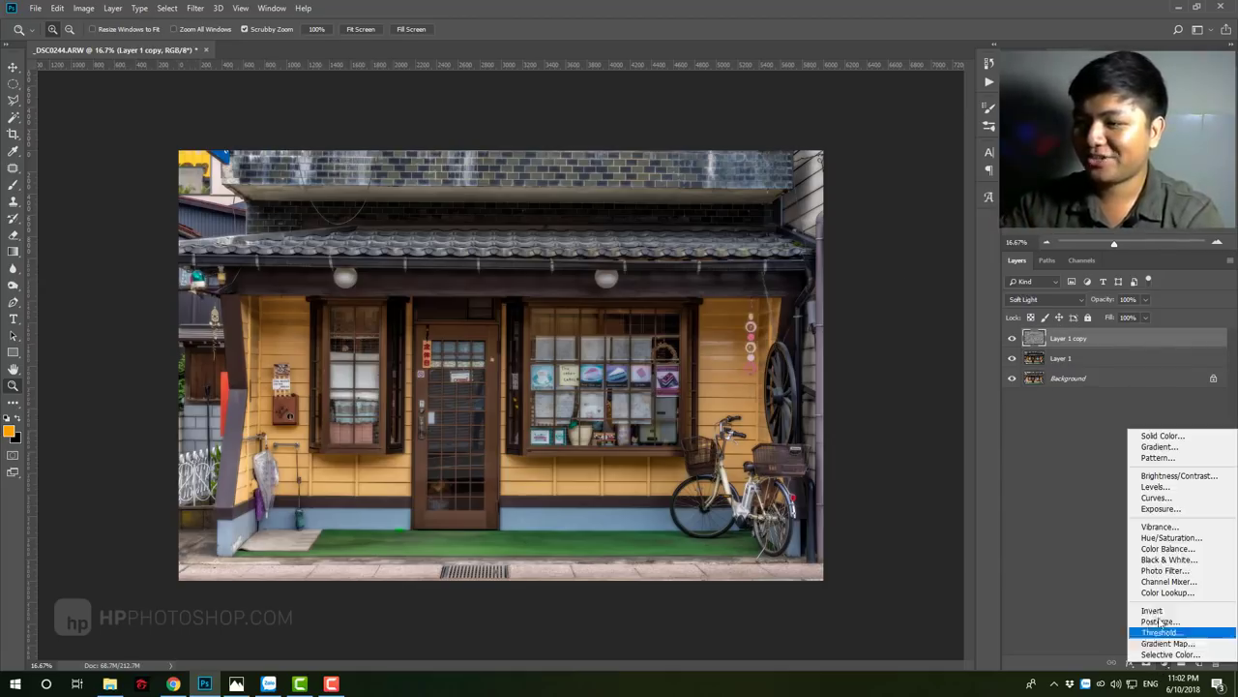
click(1170, 476)
mouse_move(800, 242)
mouse_down()
mouse_move(711, 247)
mouse_move(722, 247)
mouse_up()
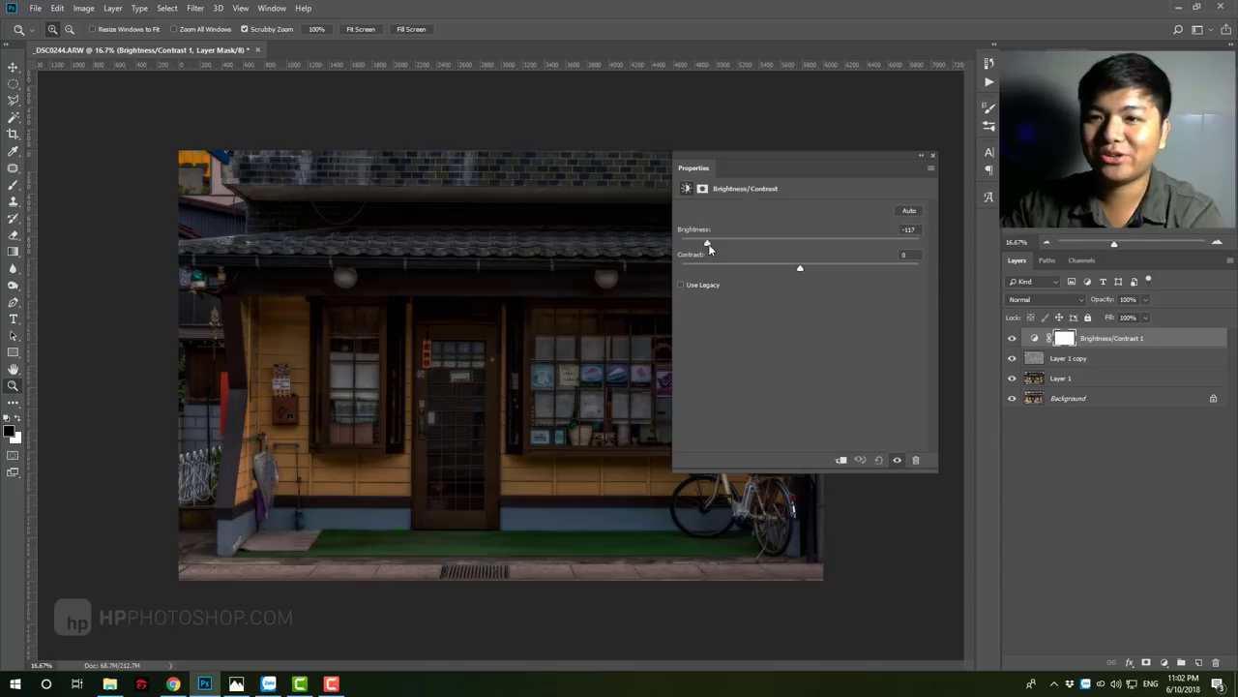
drag(719, 243, 721, 244)
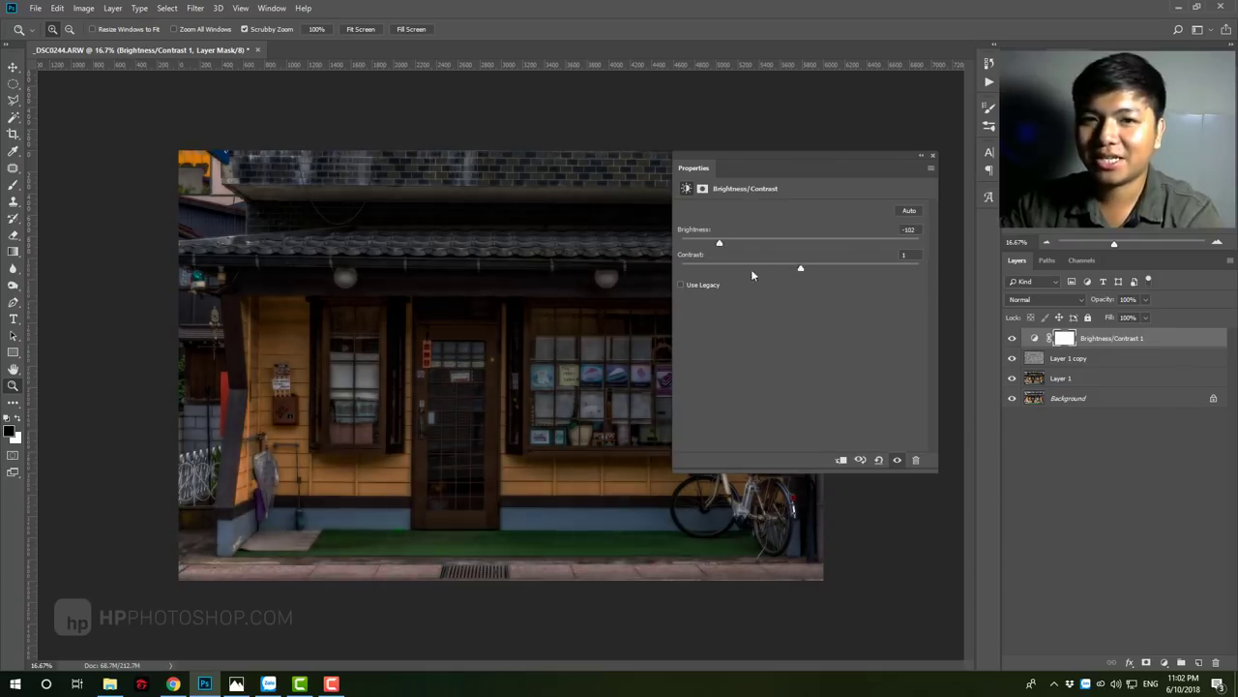
drag(800, 267, 734, 267)
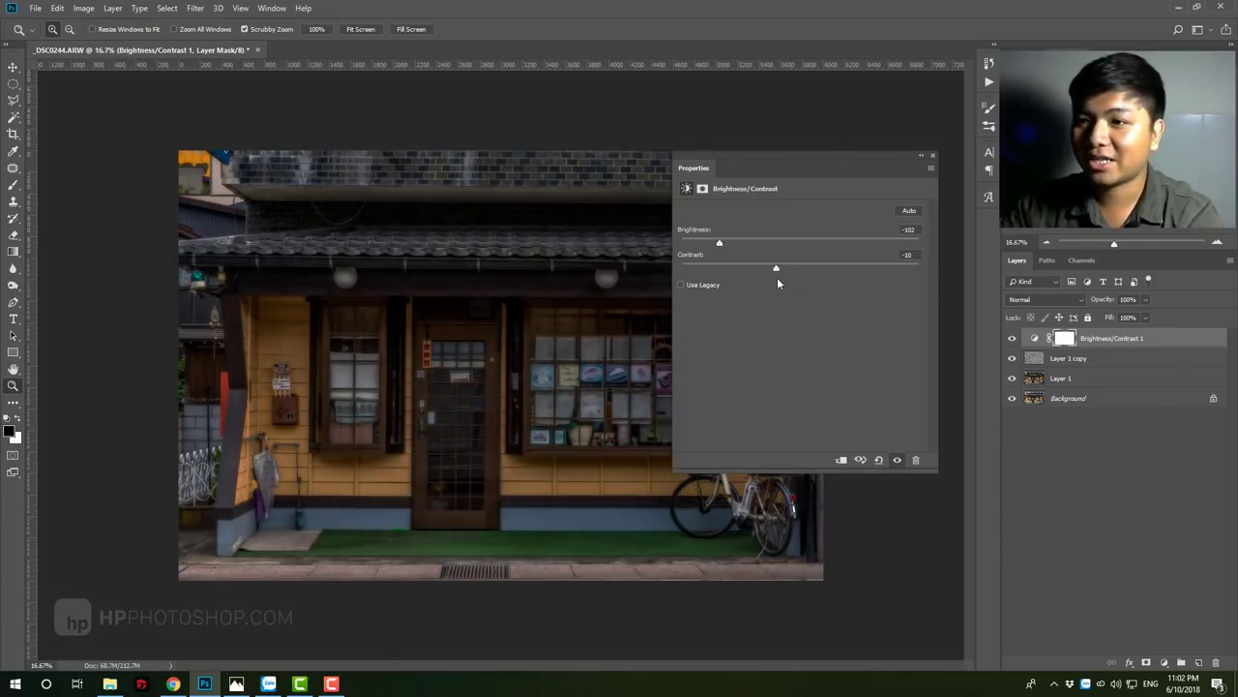
click(933, 155)
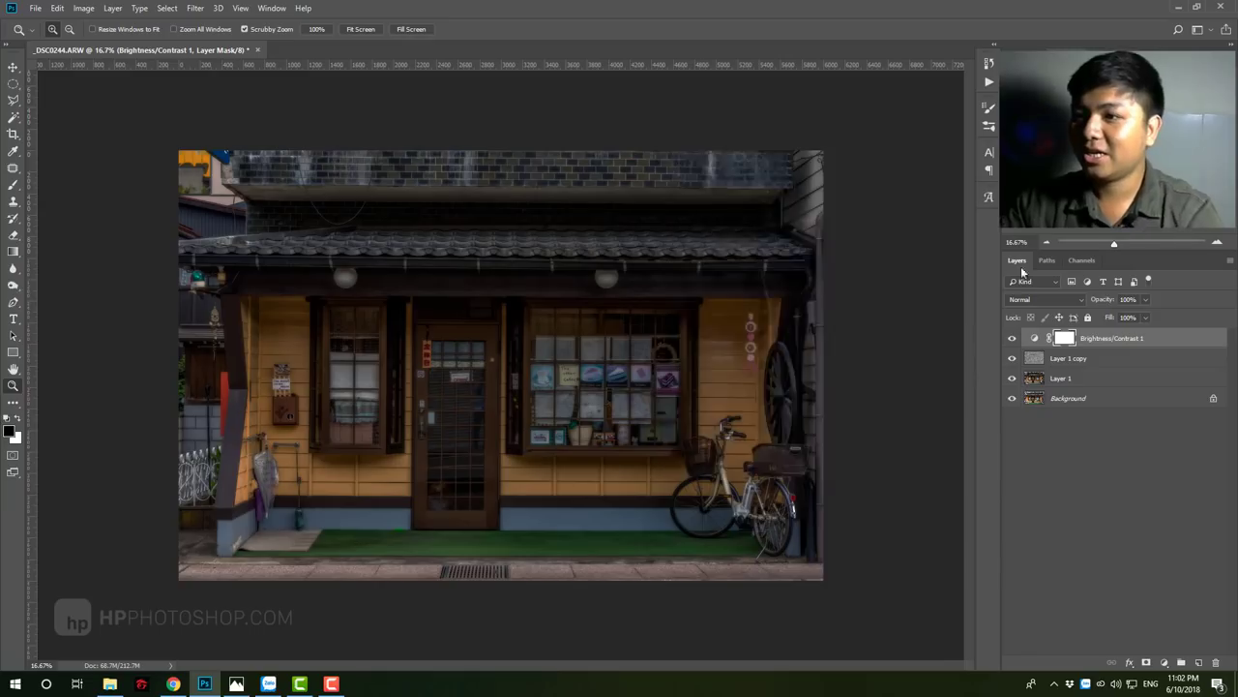
click(1013, 339)
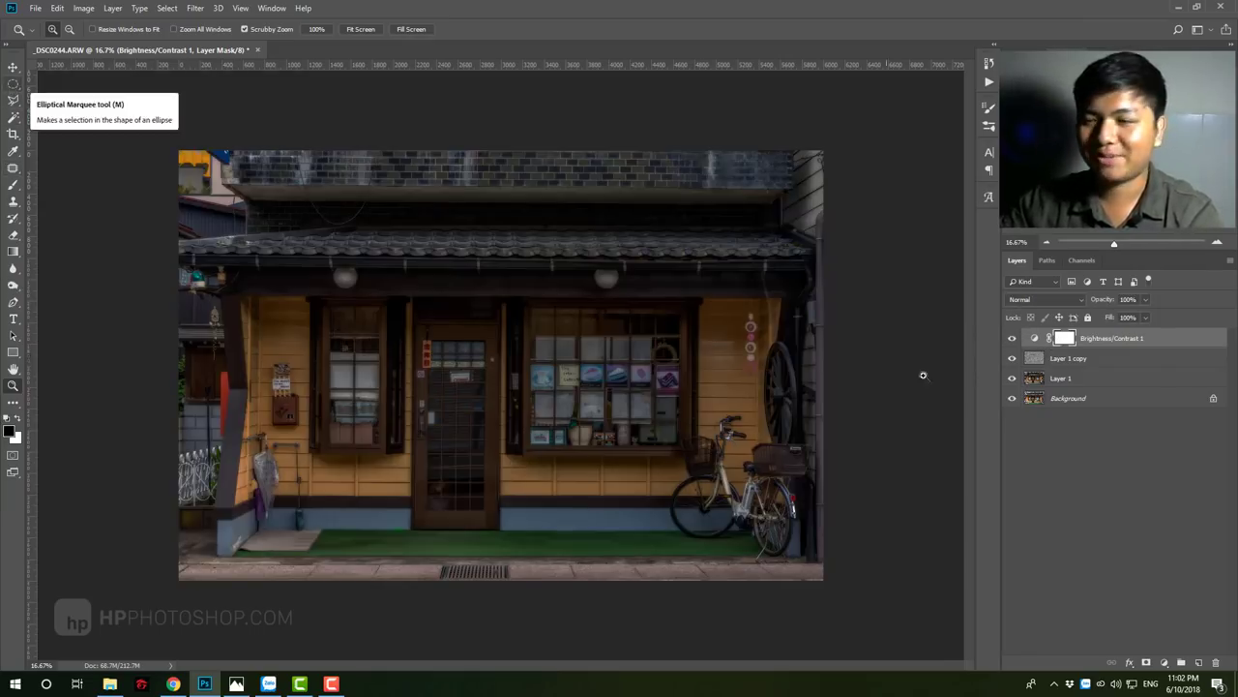
Step: Invert the Brightness/Contrast 1 mask and set up a white brush at 100% opacity
key(ctrl+i)
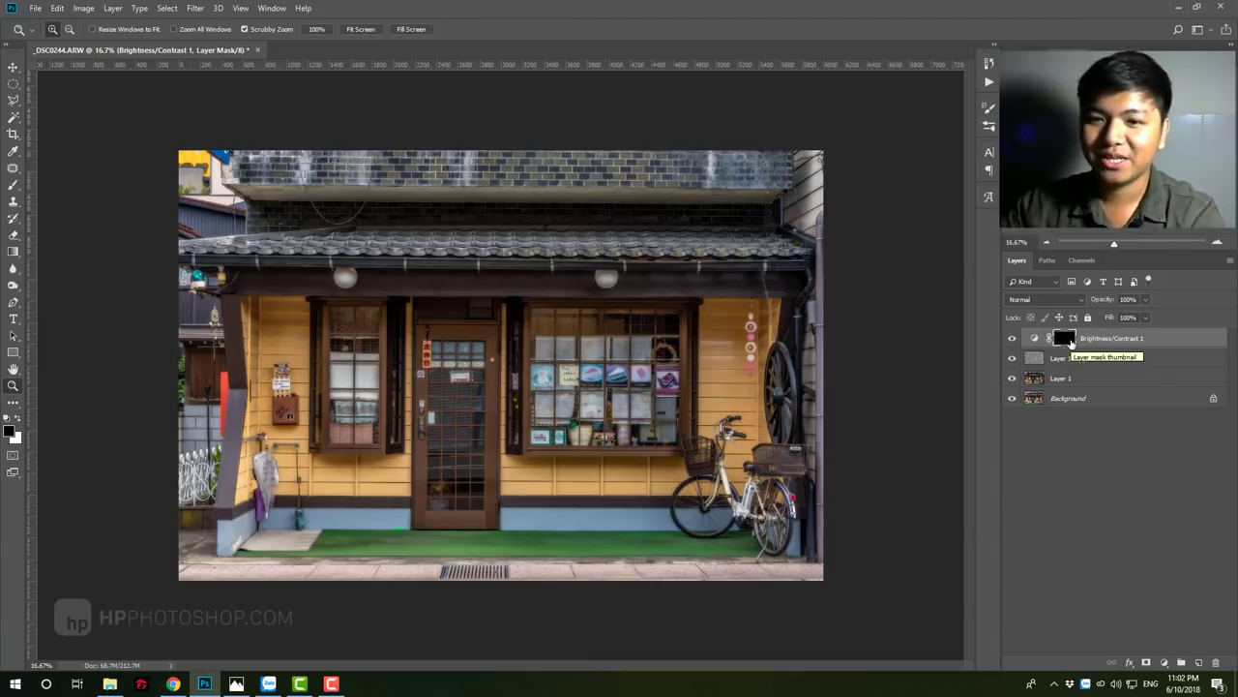
click(14, 185)
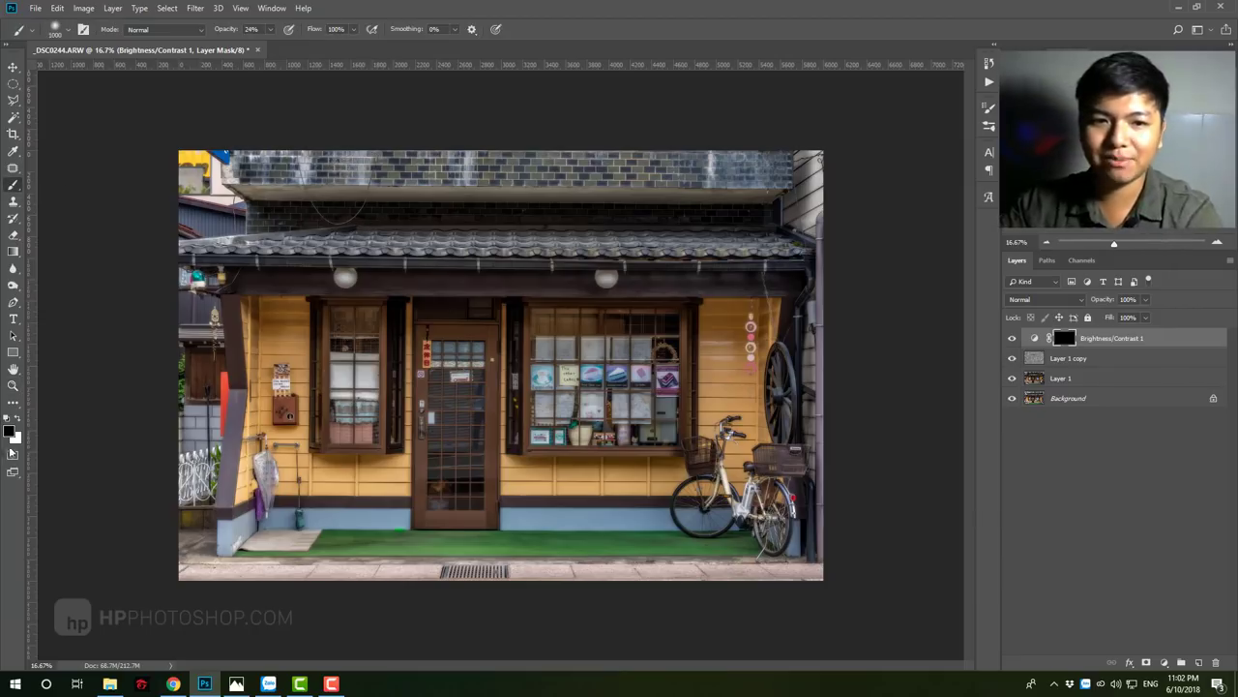
key(x)
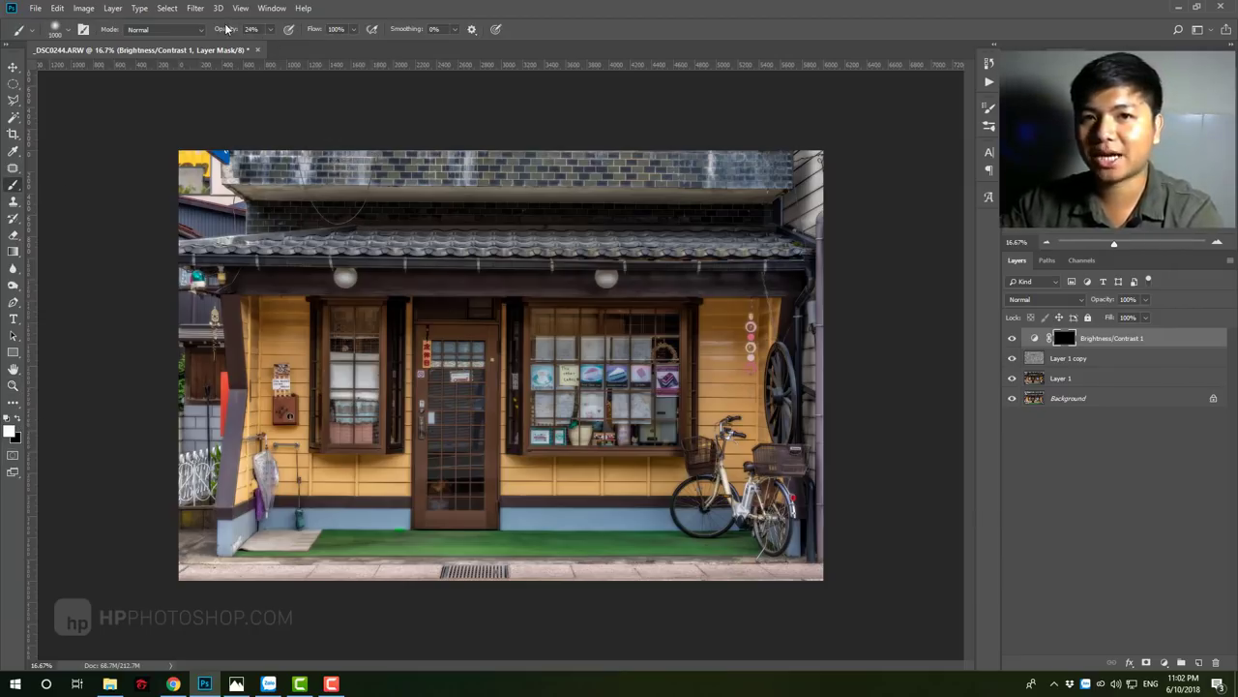
key(0)
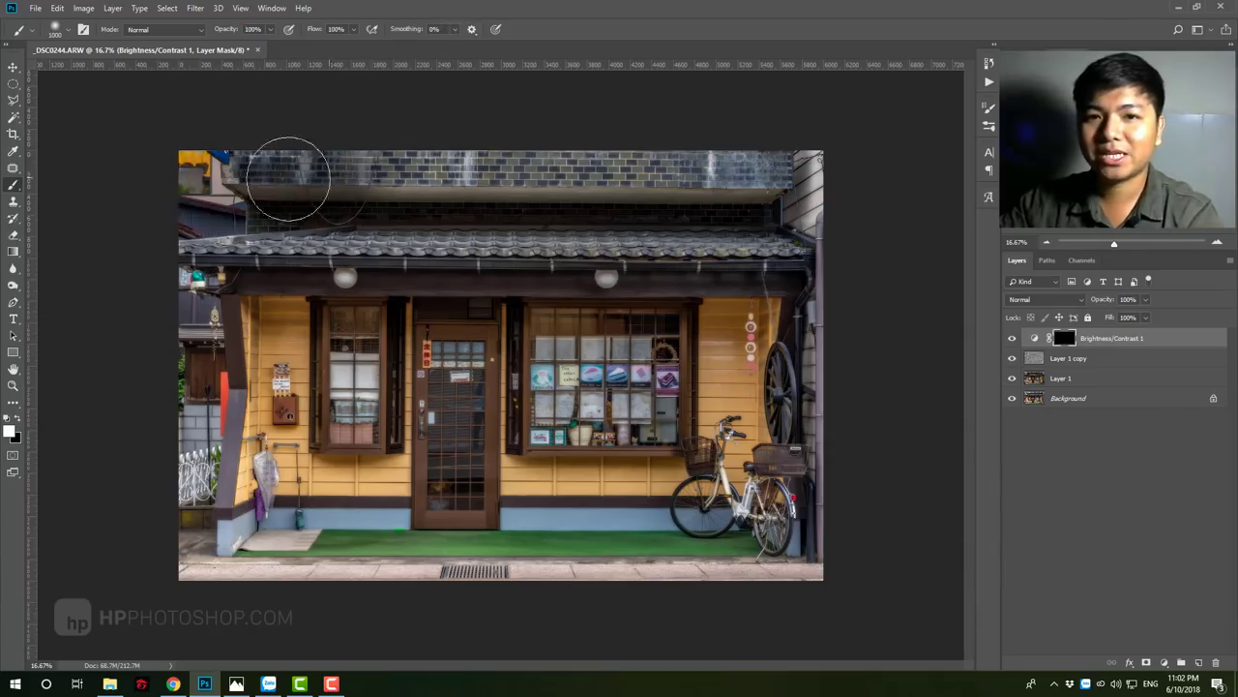
Step: Paint the darkening back onto the top brick band and left edge, zooming in to check
drag(288, 179, 797, 165)
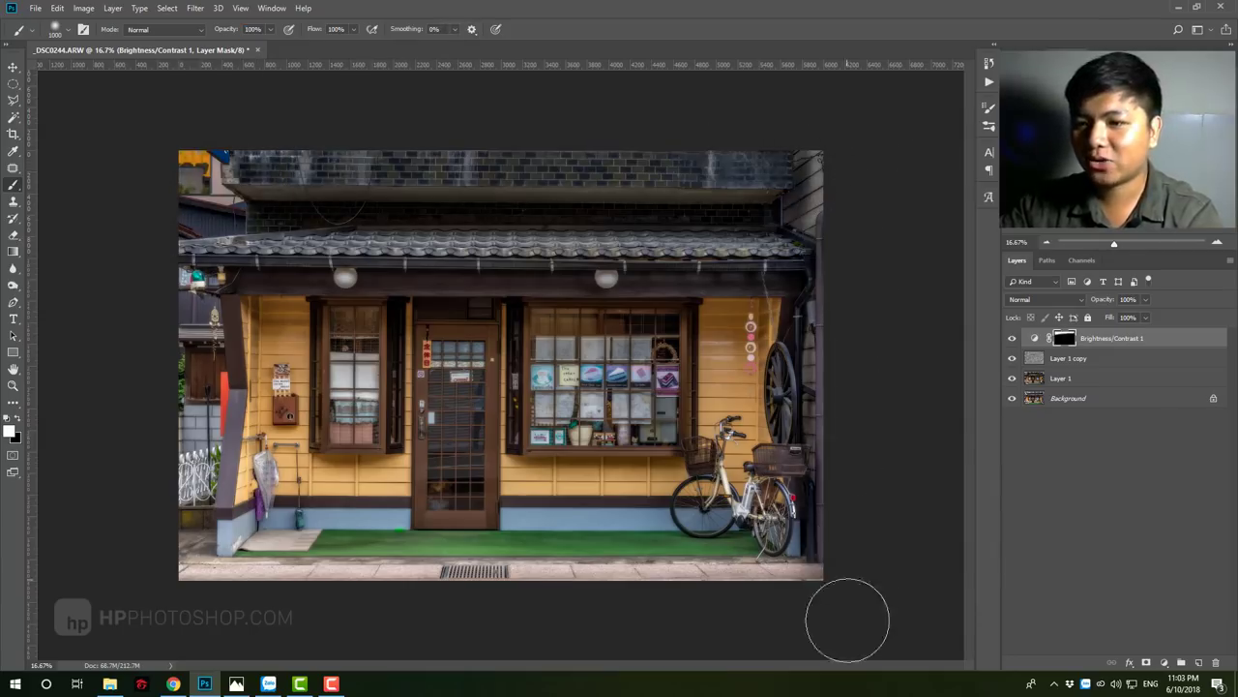
mouse_move(157, 323)
mouse_down()
mouse_move(186, 333)
mouse_move(157, 537)
mouse_move(152, 338)
mouse_move(207, 200)
mouse_move(152, 227)
mouse_move(208, 203)
mouse_move(609, 194)
mouse_move(263, 193)
mouse_move(813, 211)
mouse_move(135, 207)
mouse_up()
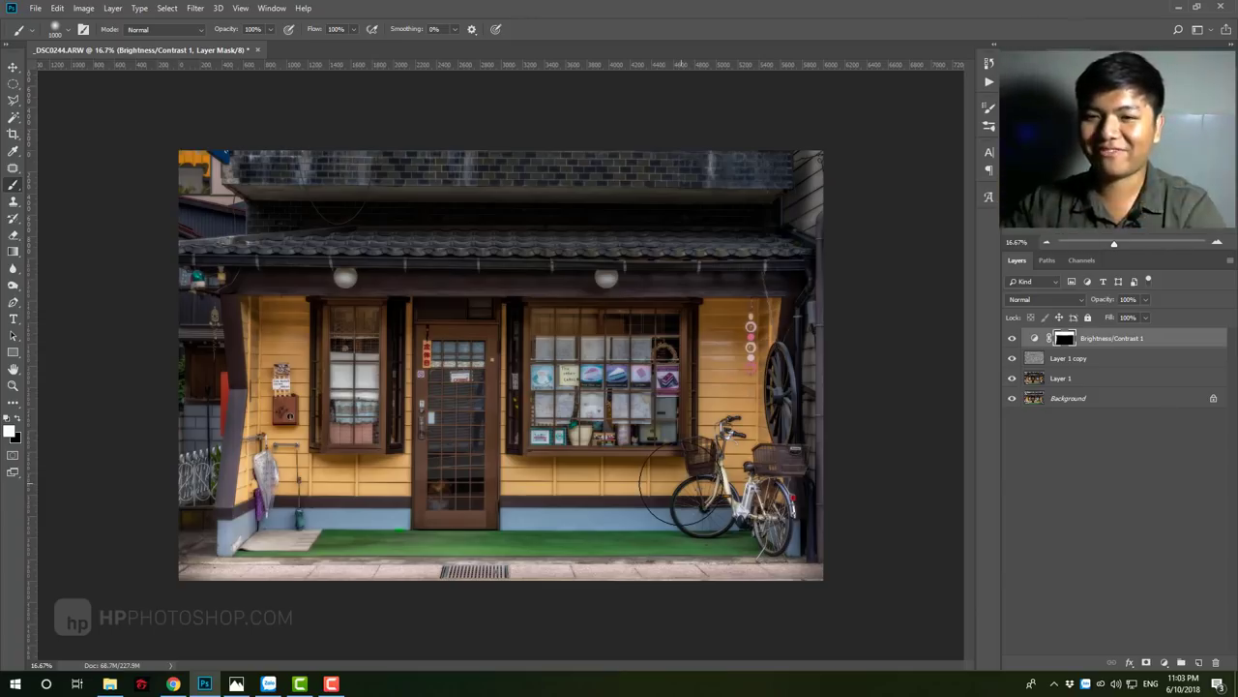
key(z)
click(574, 399)
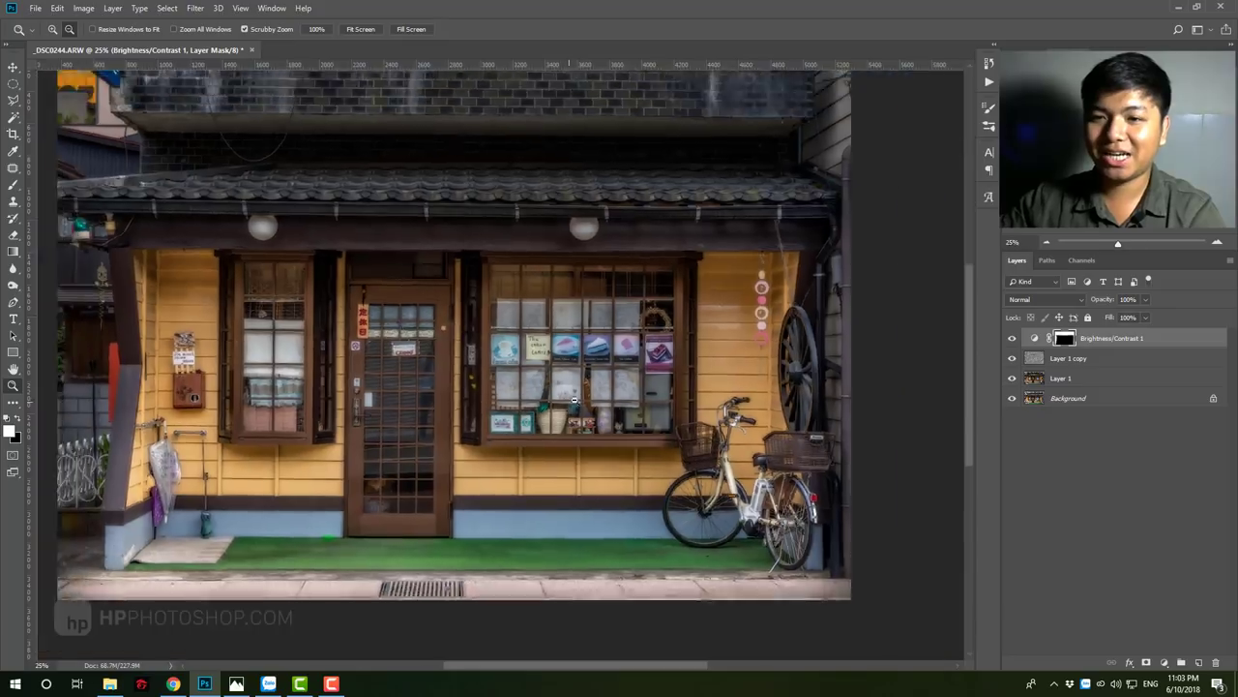
alt+click(574, 400)
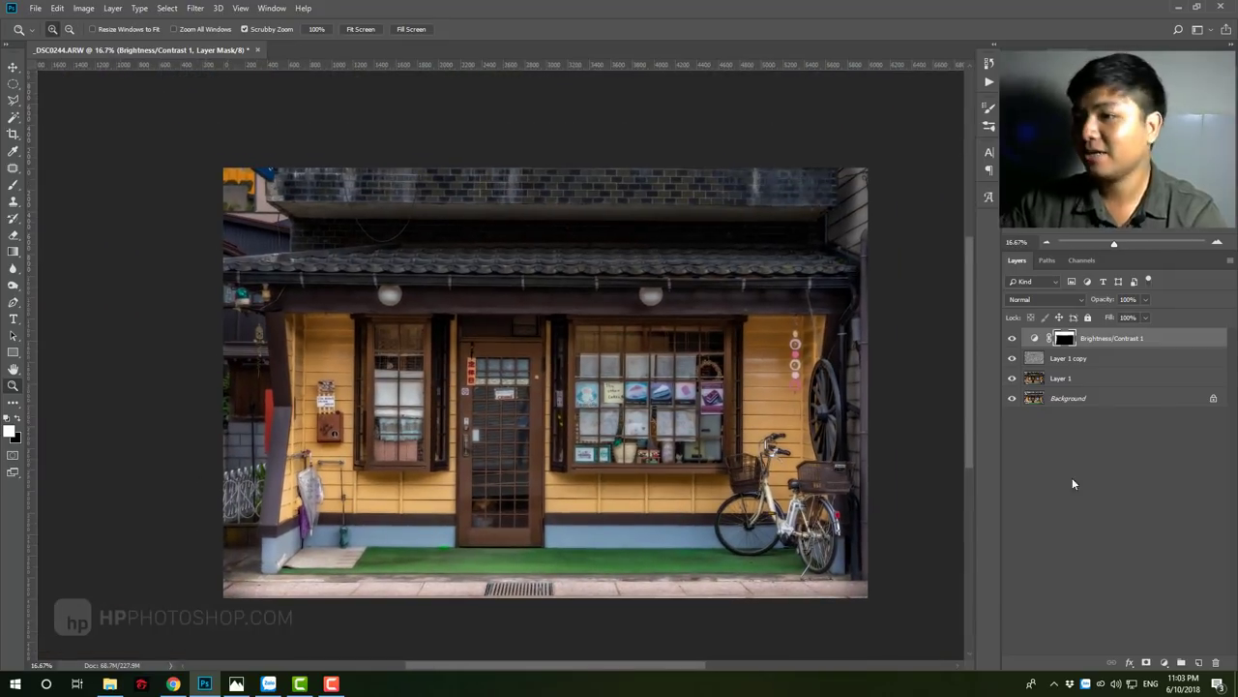
click(1166, 662)
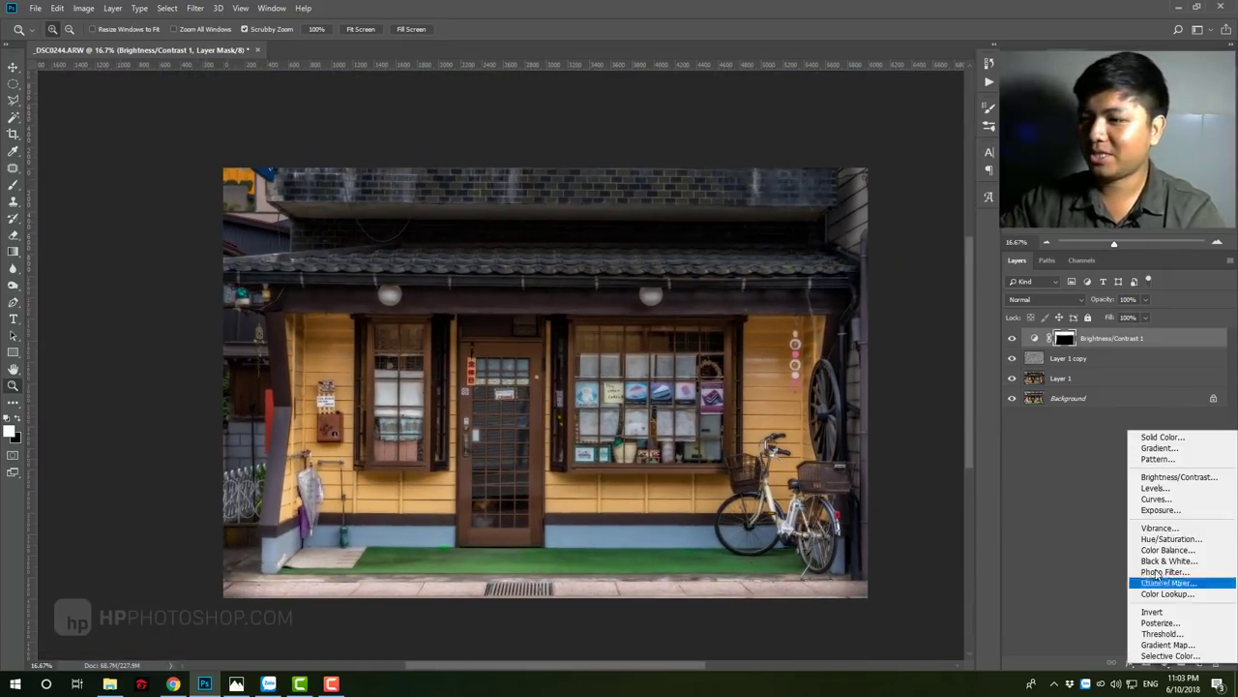
Step: Add a trial Curves 1 adjustment, raising the curve and then lowering its points slightly
click(1155, 499)
drag(833, 300, 832, 285)
click(766, 354)
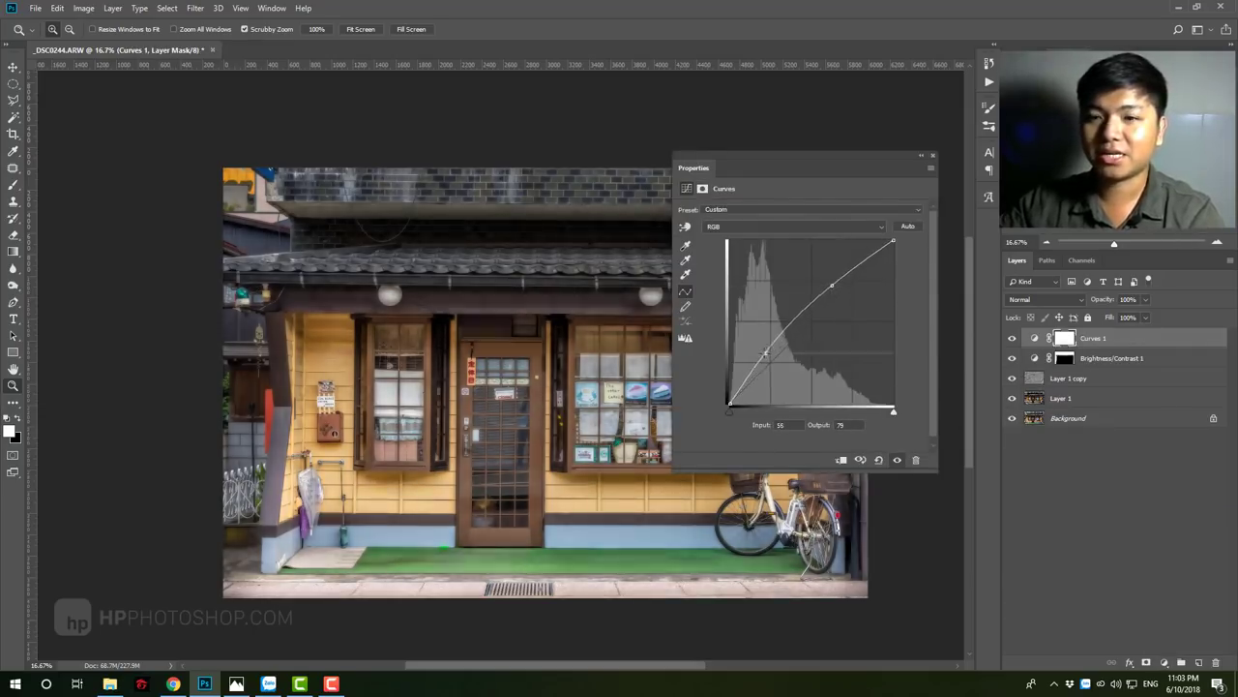
drag(893, 240, 894, 263)
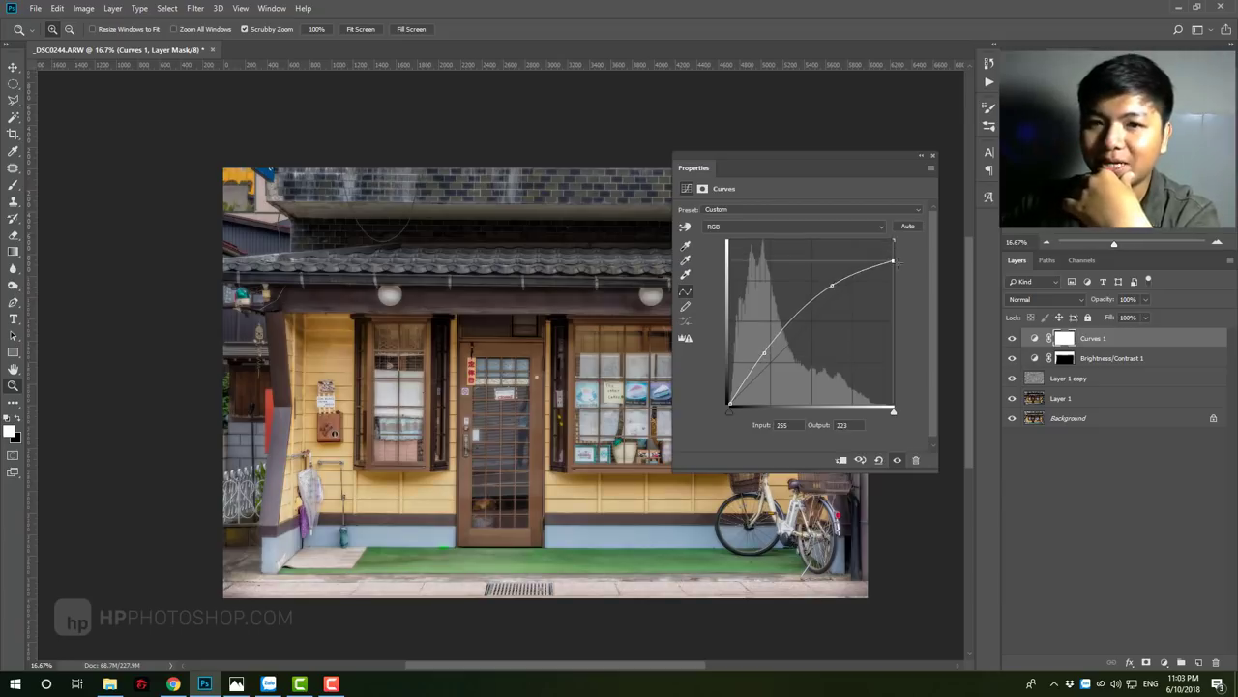
drag(763, 354, 766, 360)
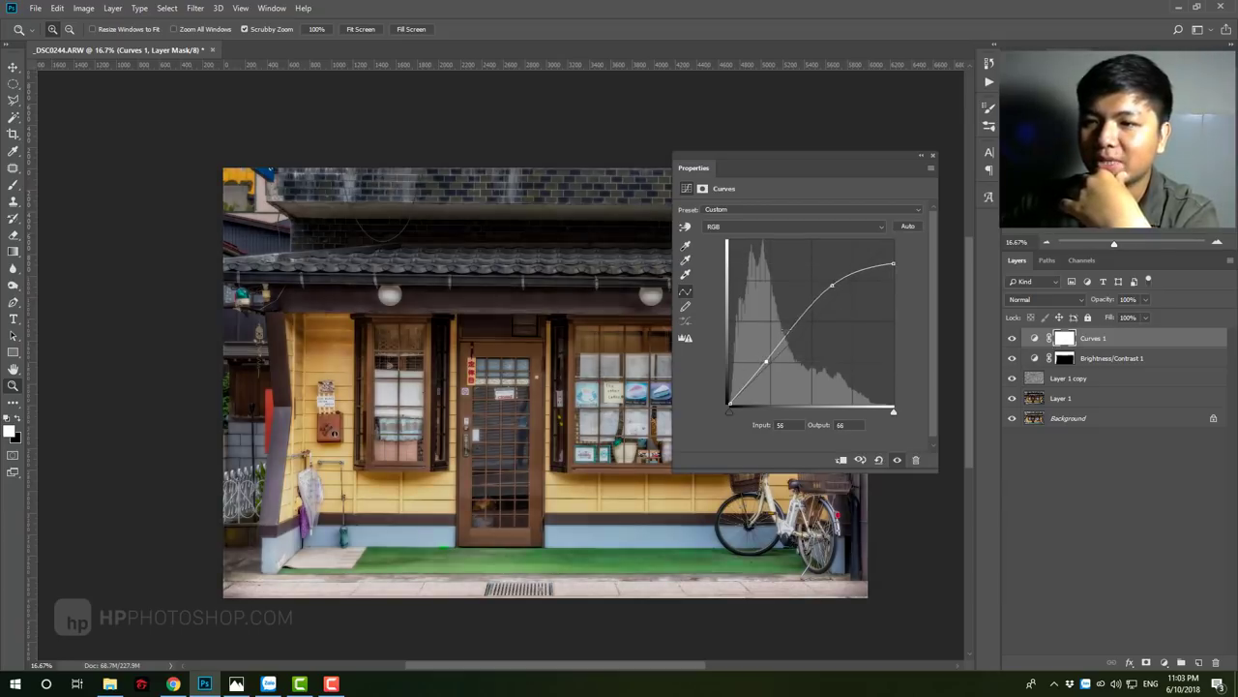
drag(832, 286, 833, 296)
click(931, 158)
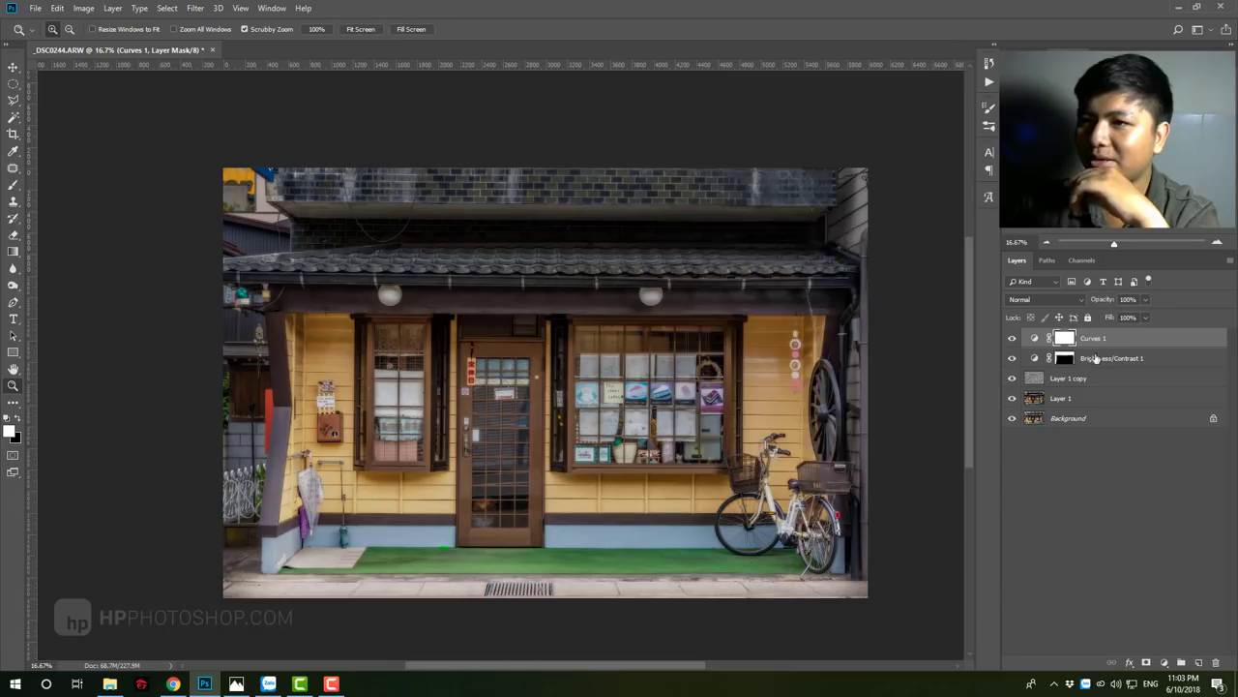
Step: Compare Curves 1 on and off, then delete it in the trash
click(1013, 338)
click(1013, 339)
click(1013, 339)
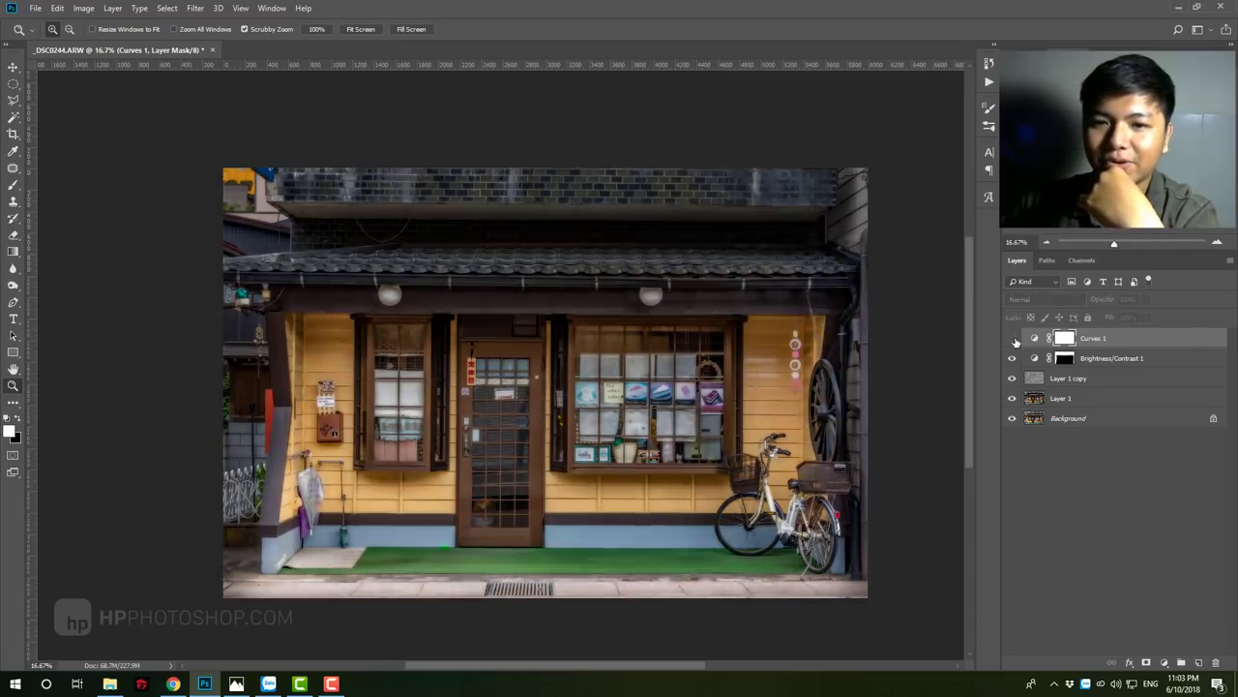
click(1013, 338)
drag(1187, 336, 1216, 663)
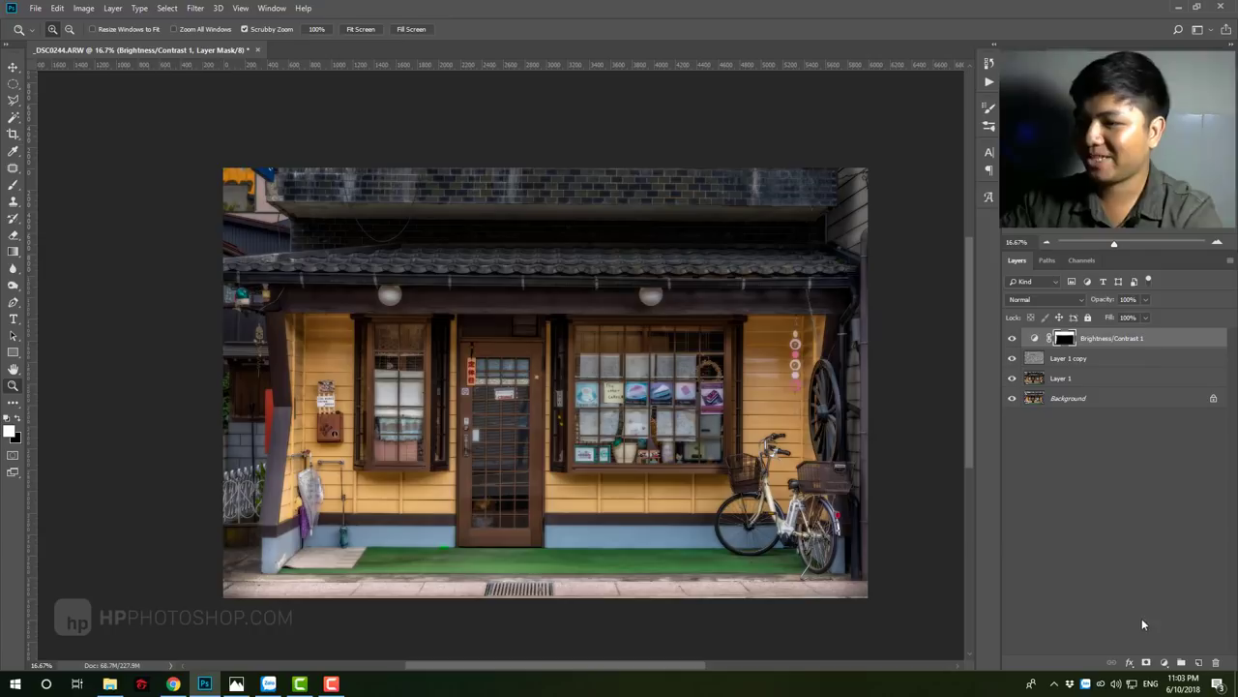
click(1164, 663)
Step: Zoom in on the storefront and switch to the Polygonal Lasso Tool
click(1164, 479)
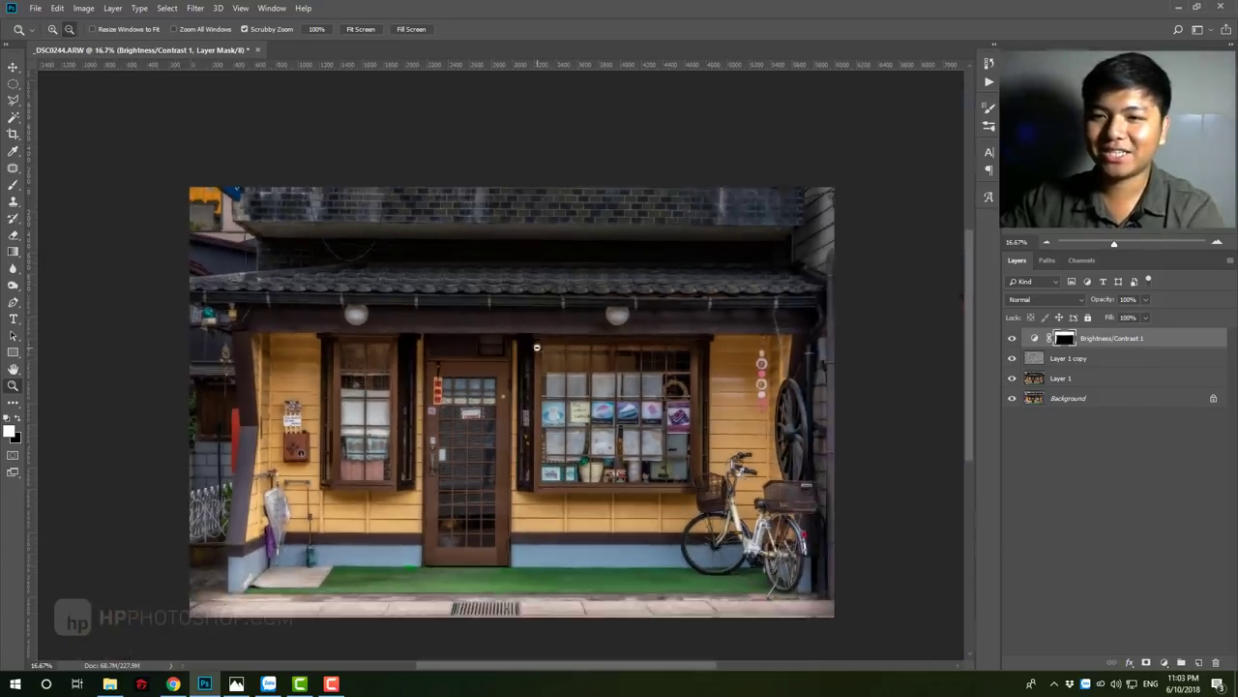
click(537, 347)
drag(278, 362, 360, 269)
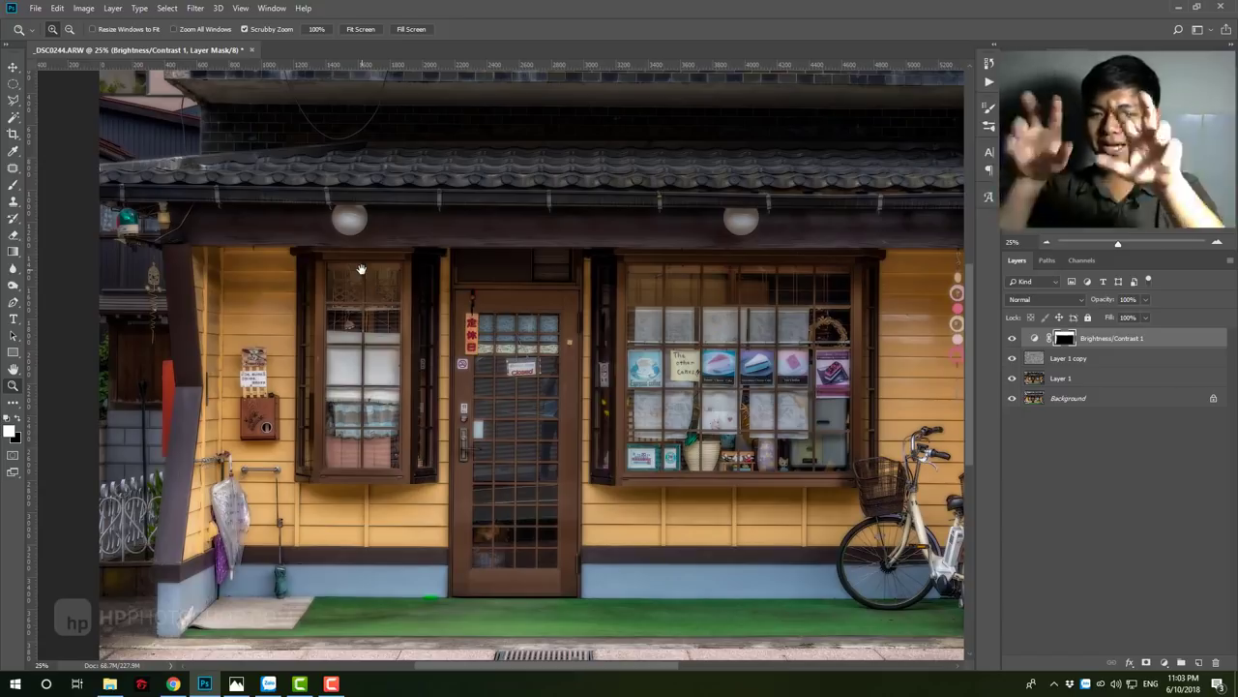
mouse_move(522, 407)
mouse_down()
mouse_move(629, 406)
mouse_move(484, 425)
mouse_up()
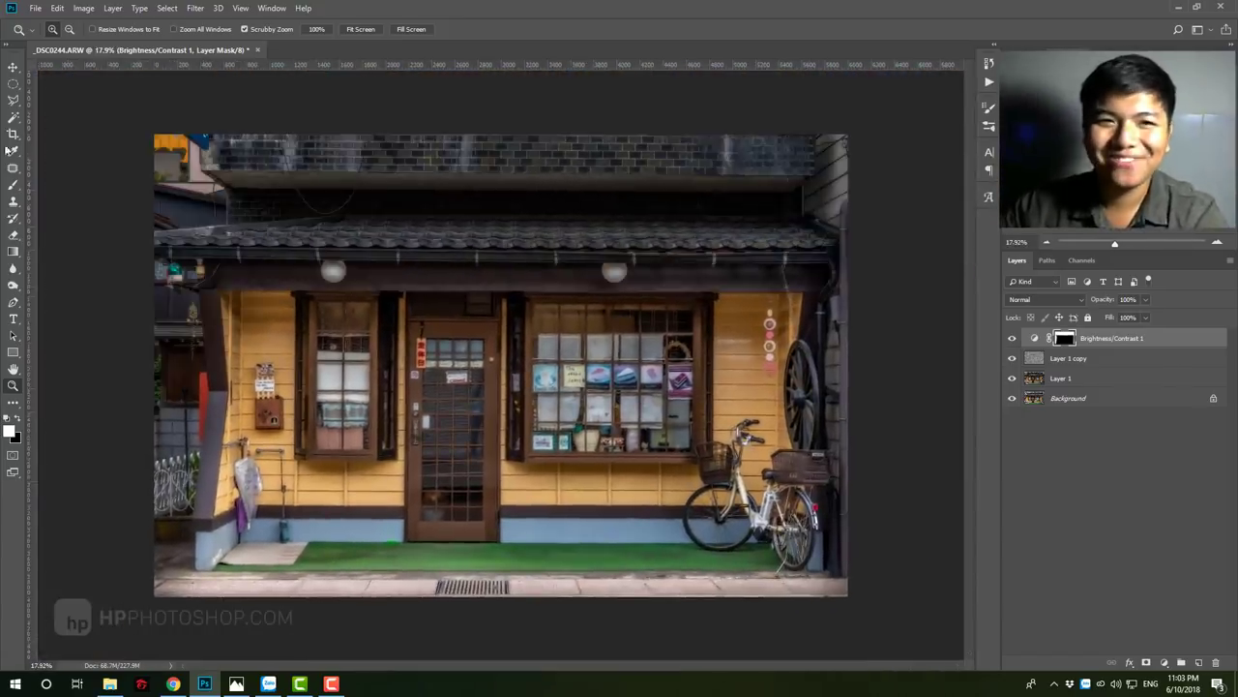
click(12, 101)
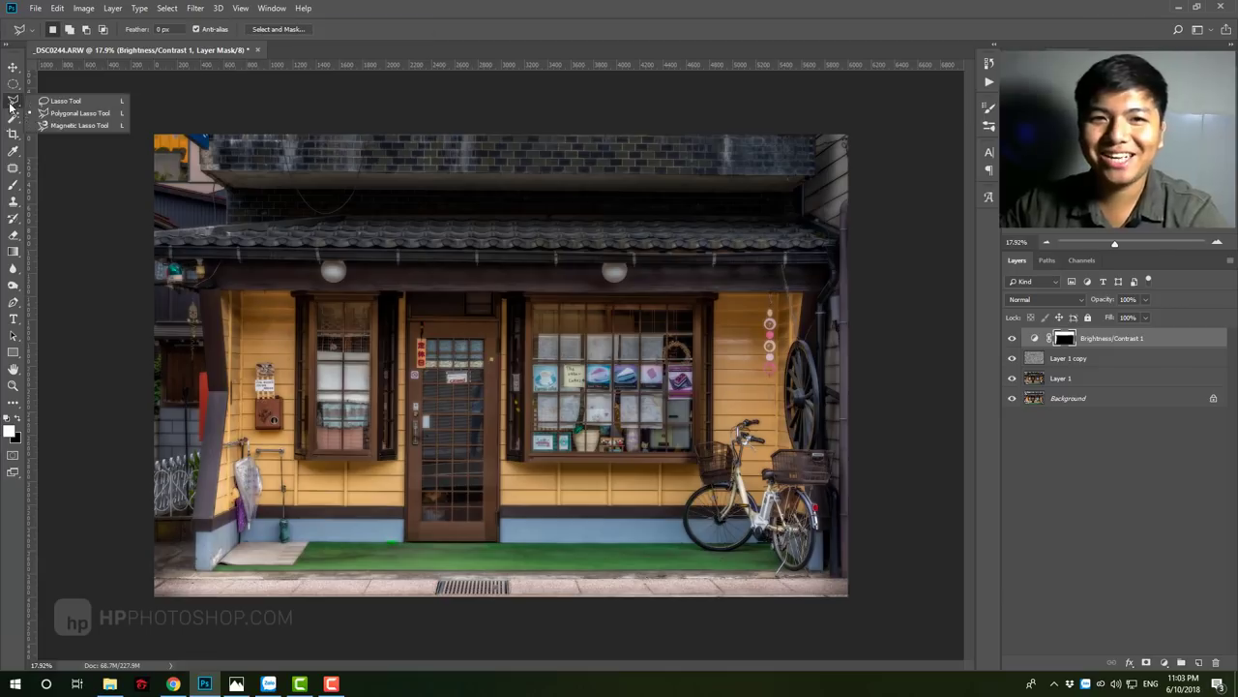
click(60, 114)
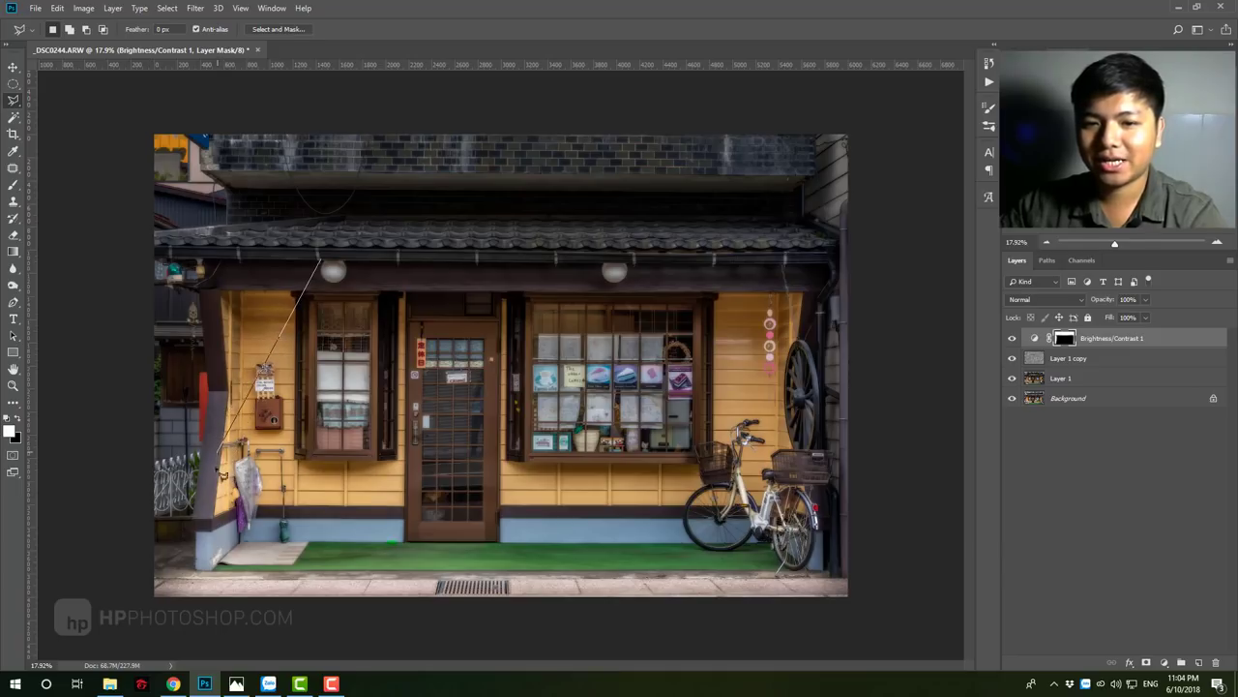
Step: Select two triangular cones from the left and right lamps down to the pavement
click(206, 572)
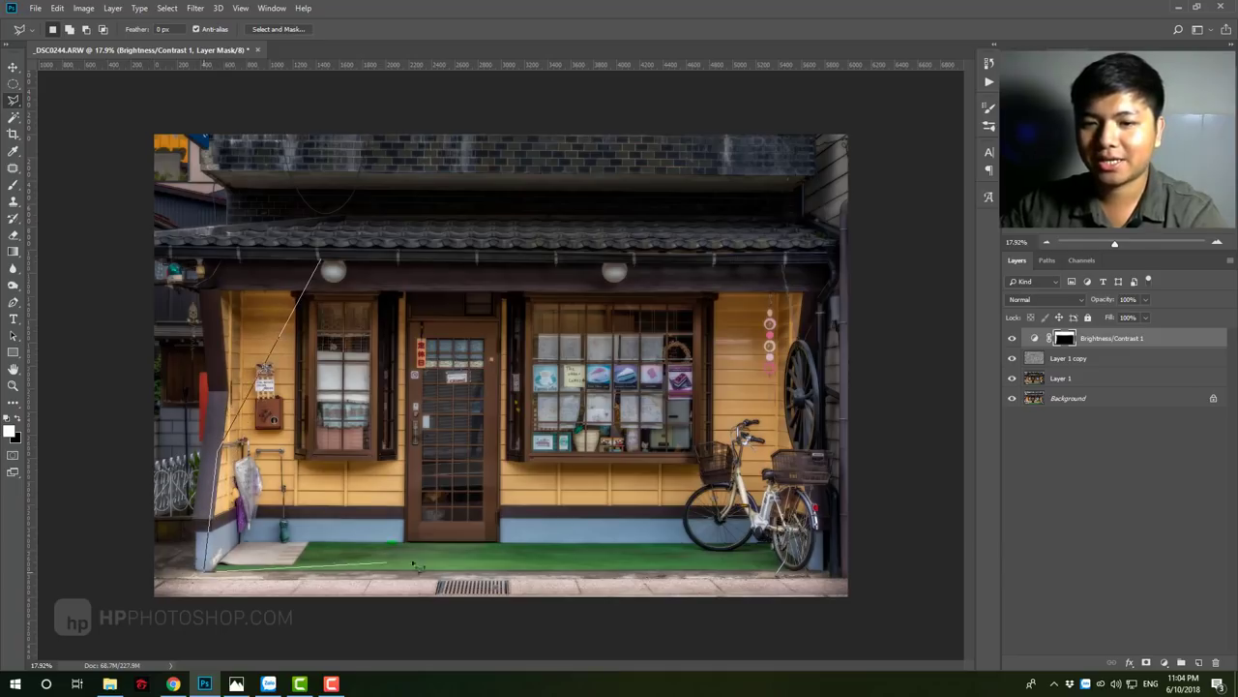
click(517, 571)
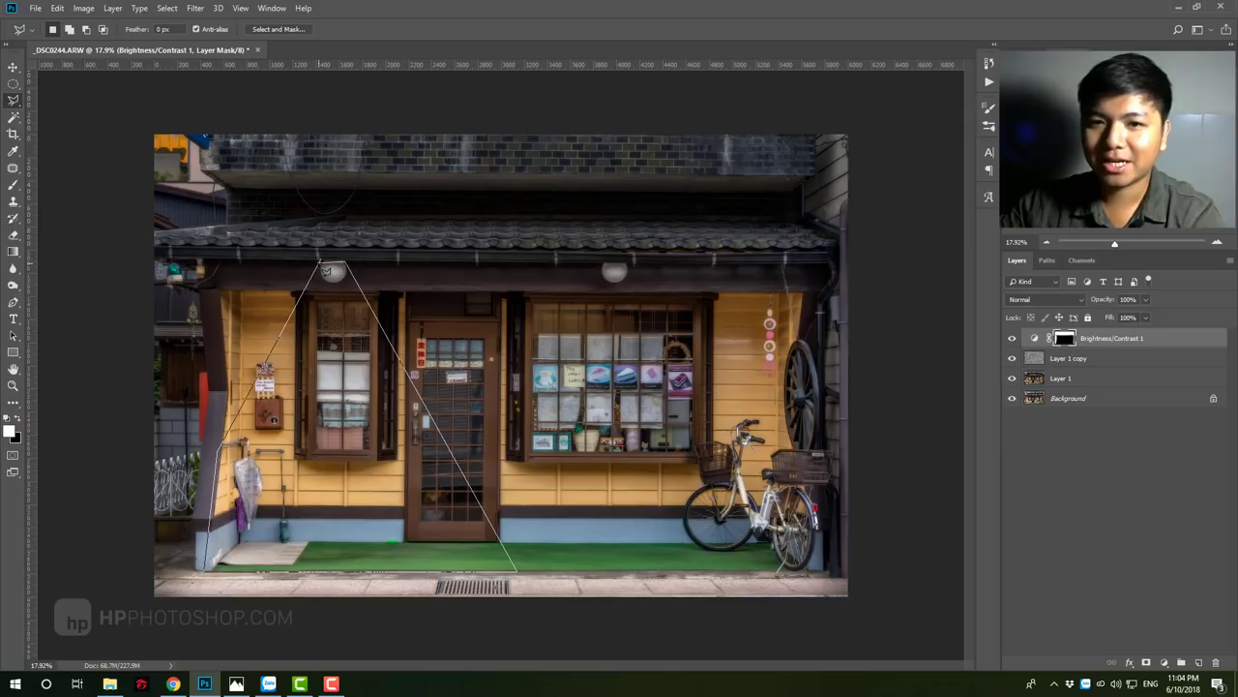
click(322, 263)
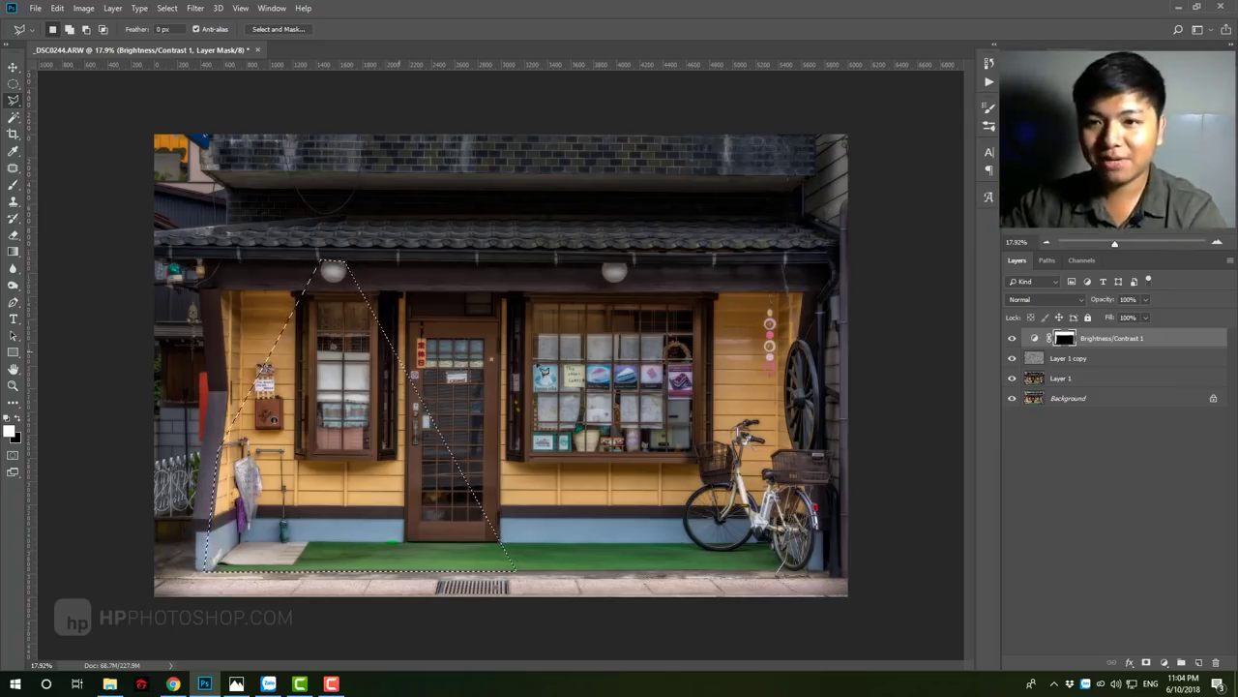
click(606, 265)
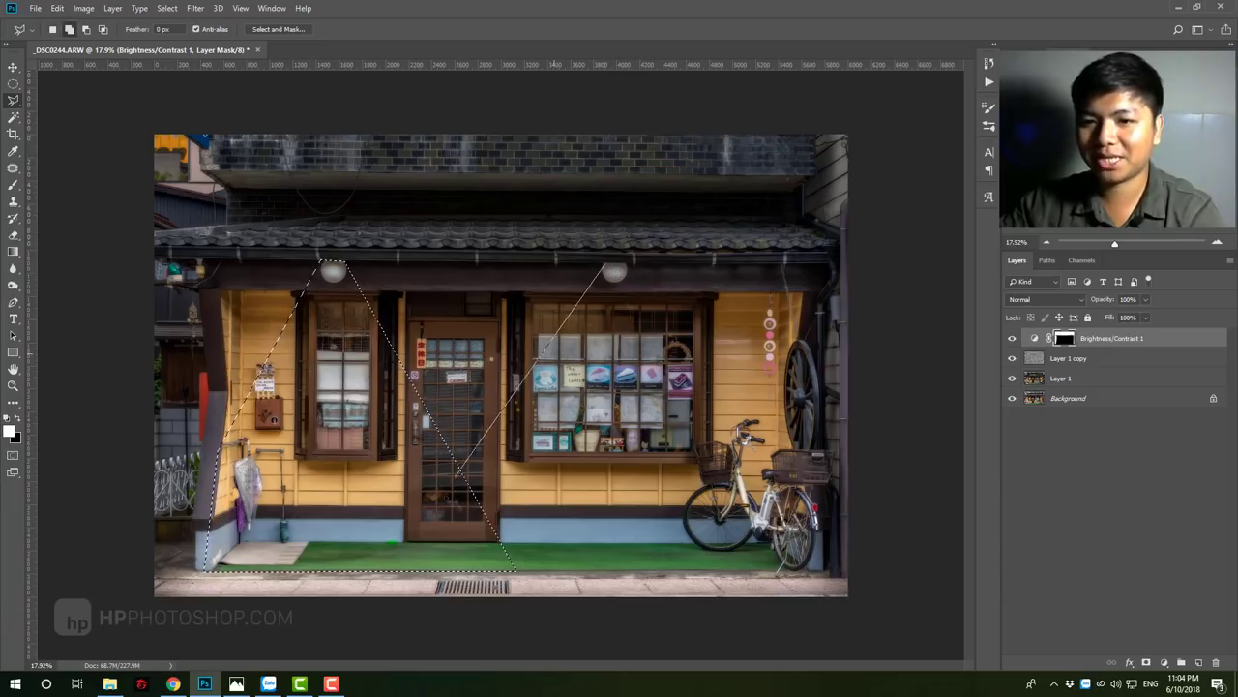
click(388, 570)
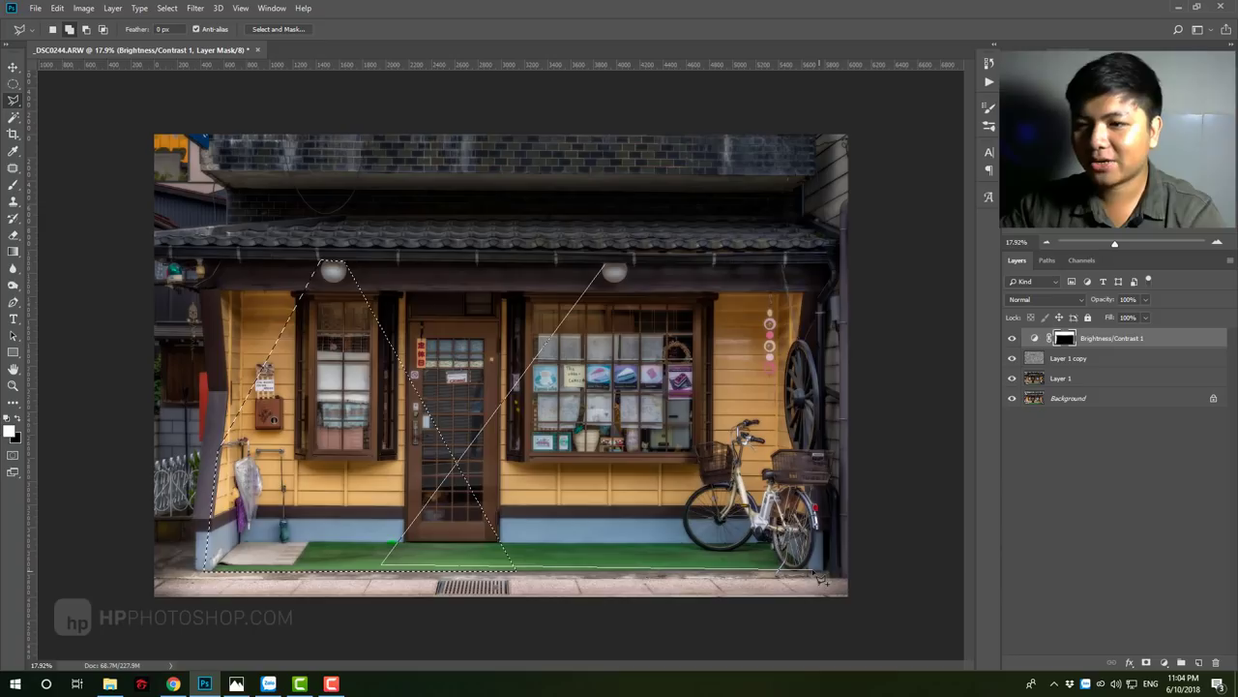
click(811, 569)
click(809, 451)
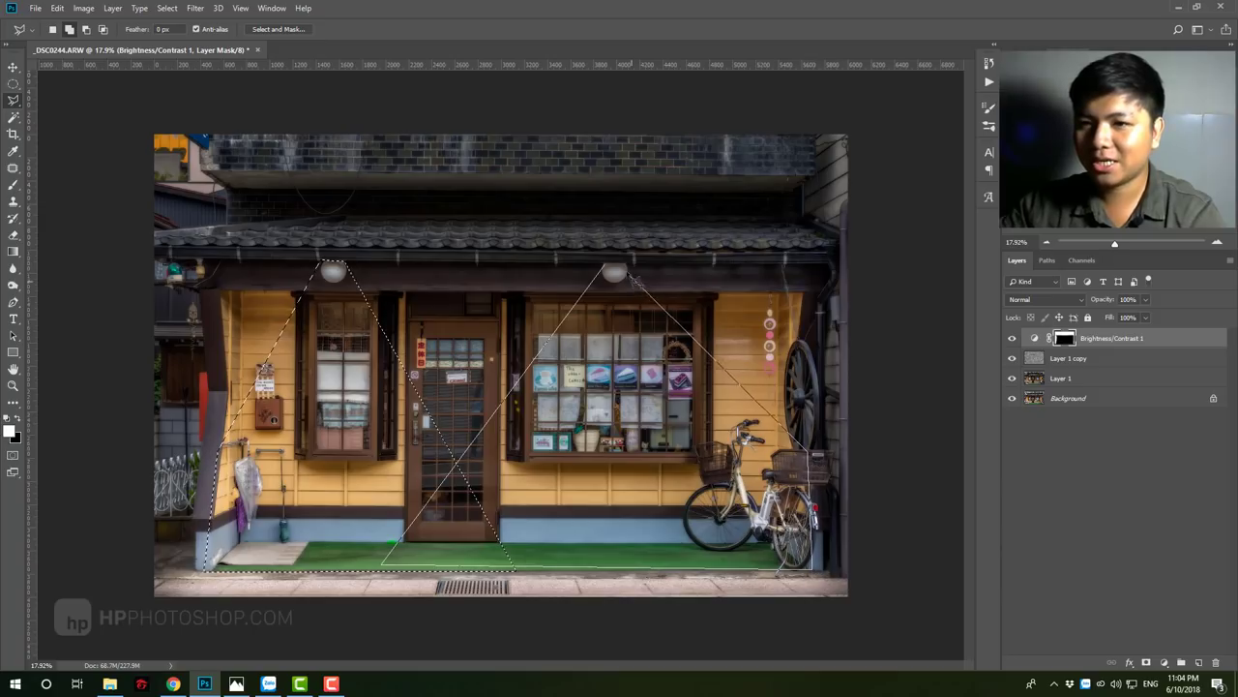
click(614, 272)
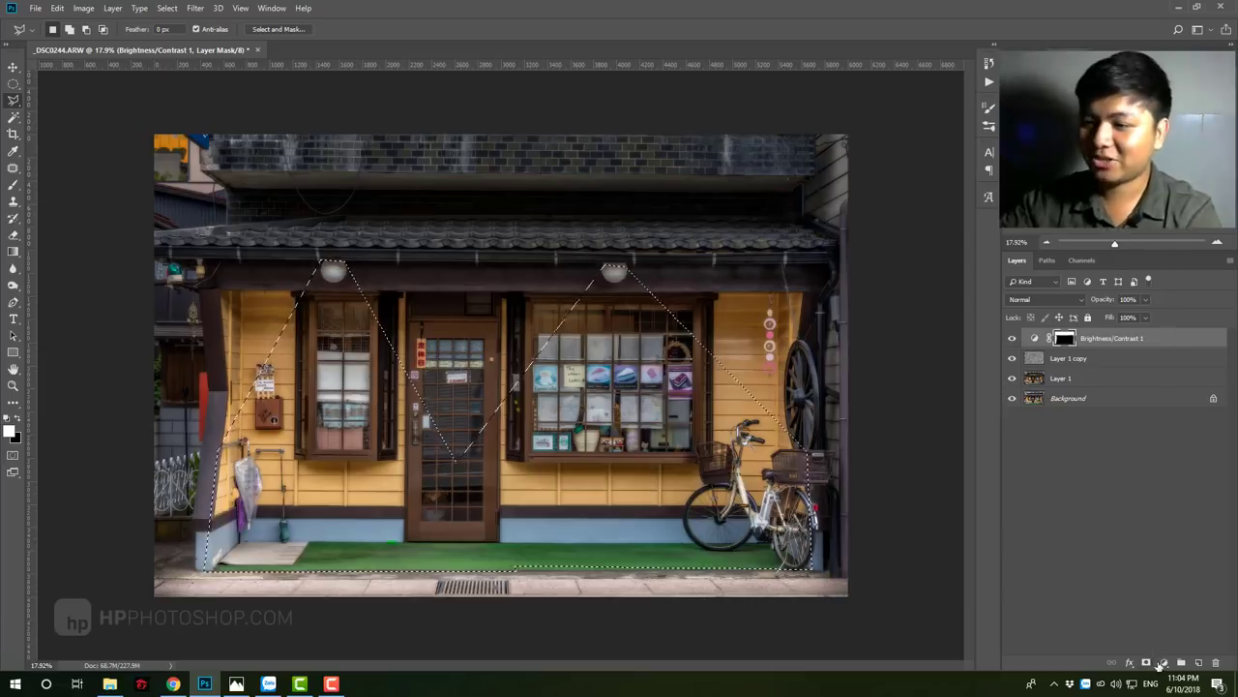
click(1164, 662)
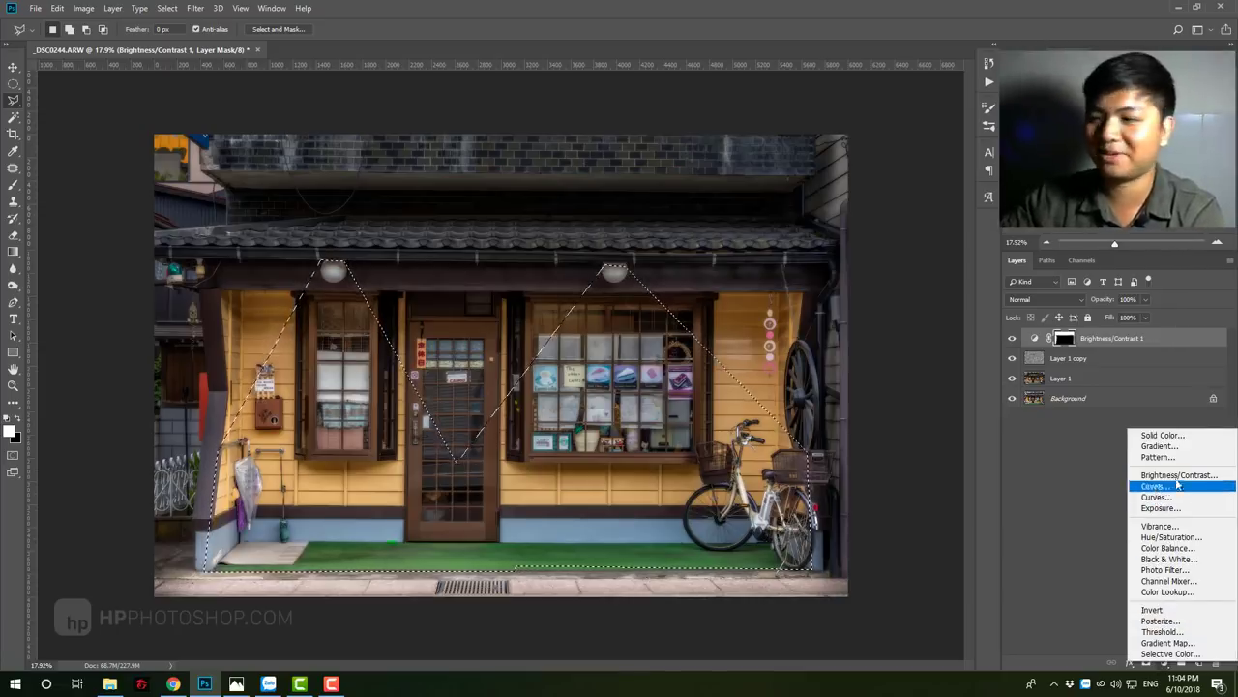
Step: Add a Brightness/Contrast 2 layer on the cone selection with brightness 90
click(1179, 474)
drag(827, 240, 869, 247)
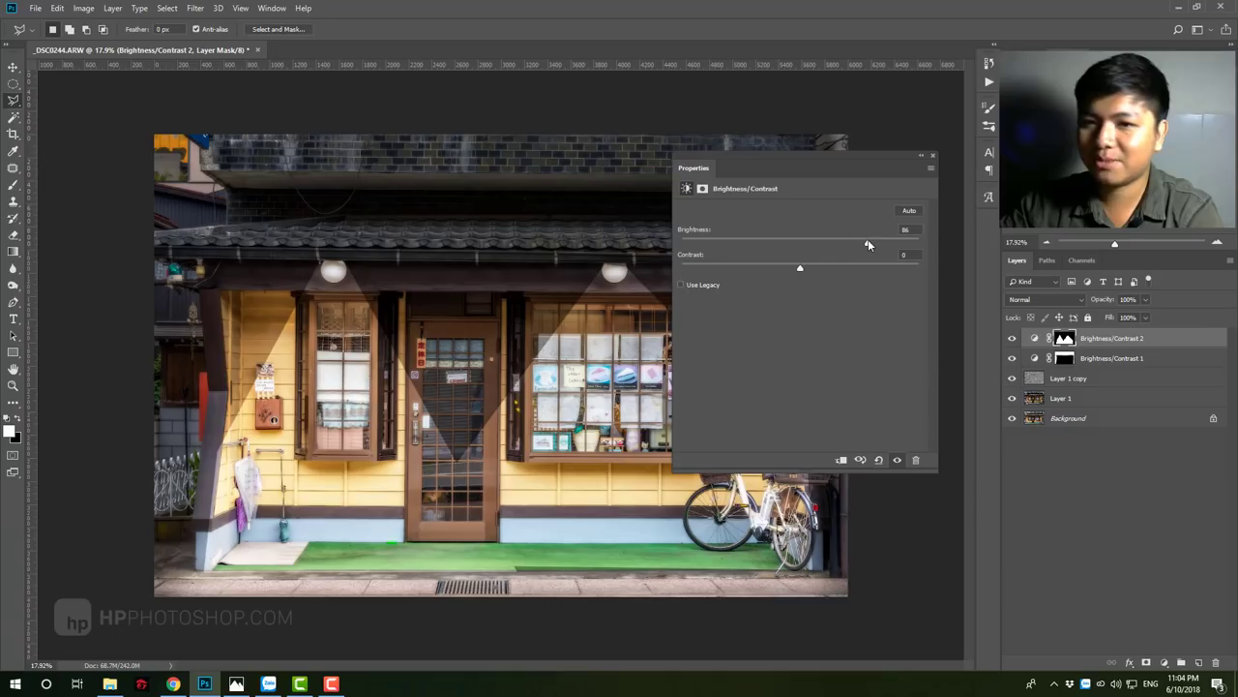
drag(870, 244, 872, 240)
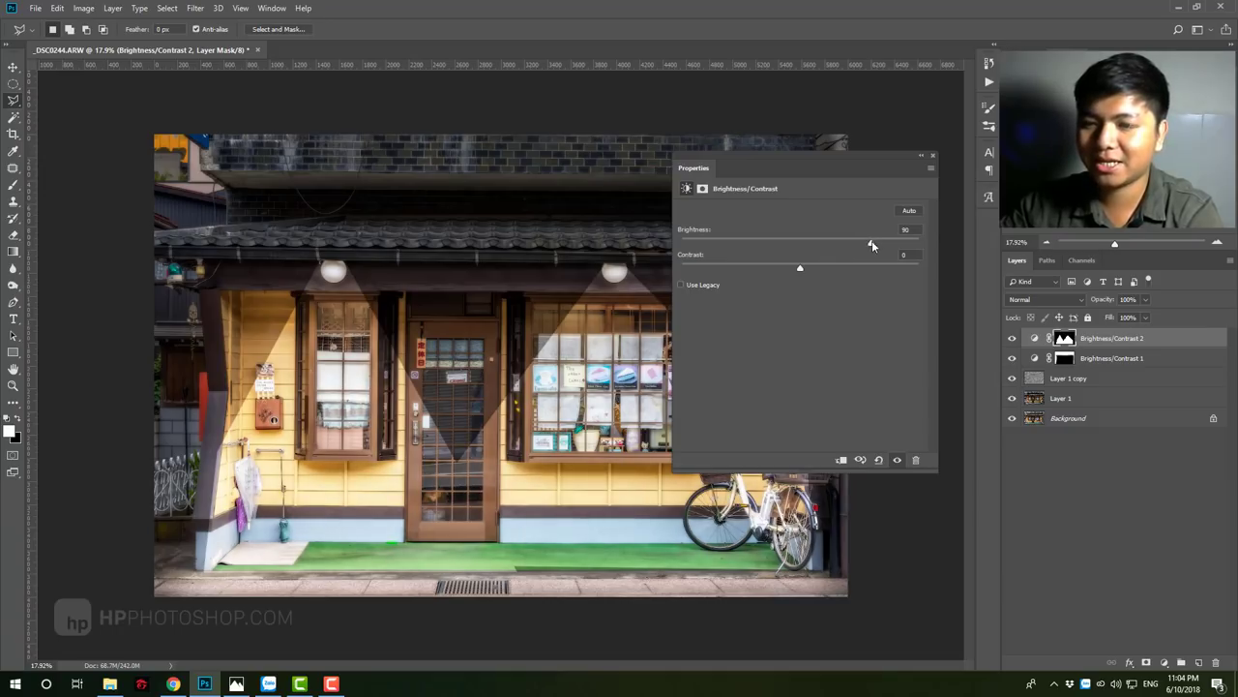
click(571, 372)
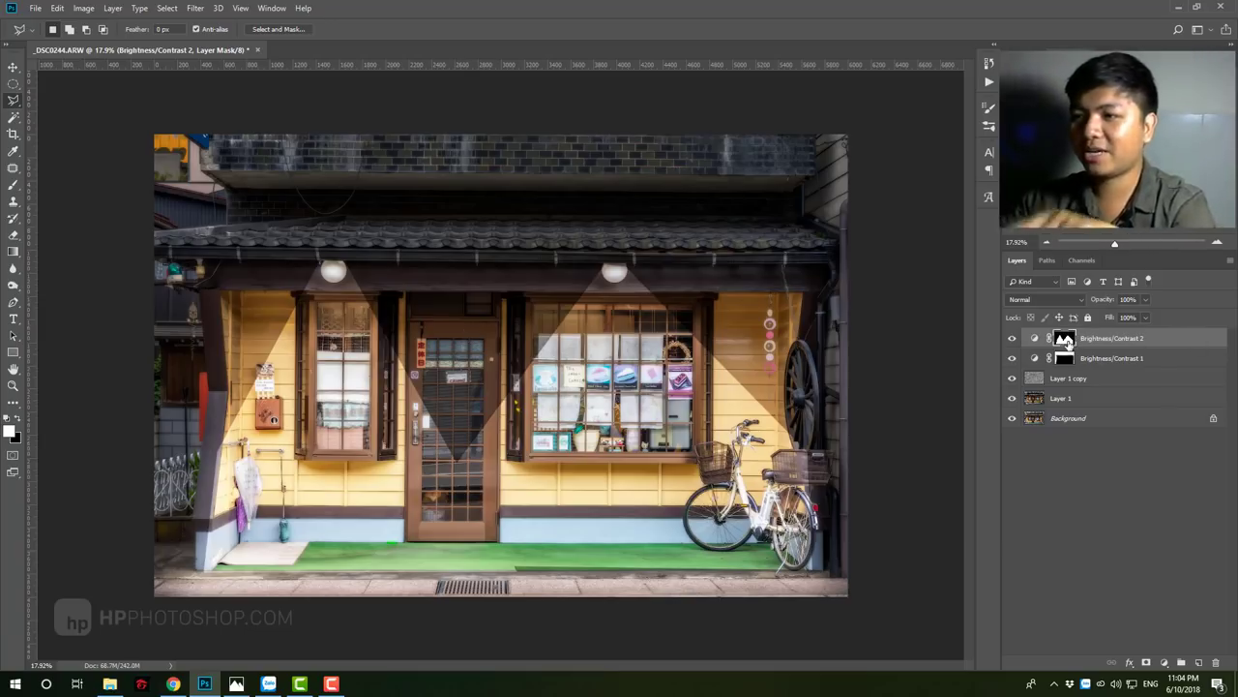
Step: Apply a 170.5-pixel Gaussian Blur to the Brightness/Contrast 2 mask
click(196, 9)
mouse_move(202, 155)
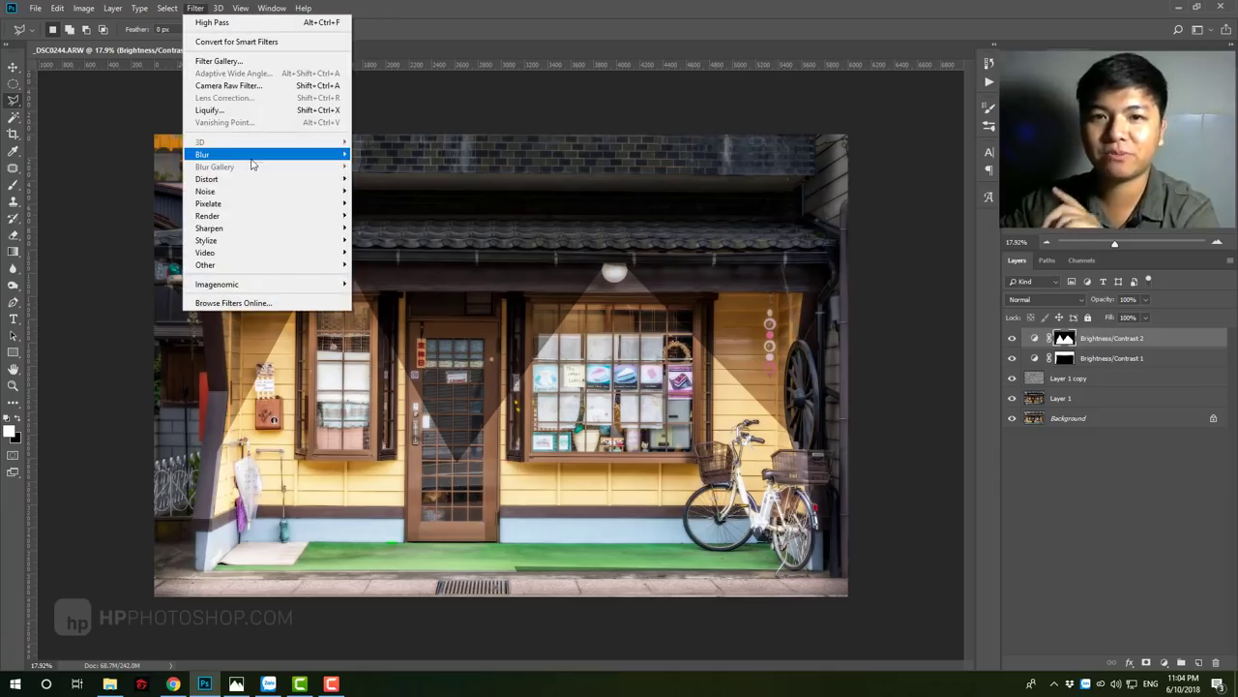
click(408, 207)
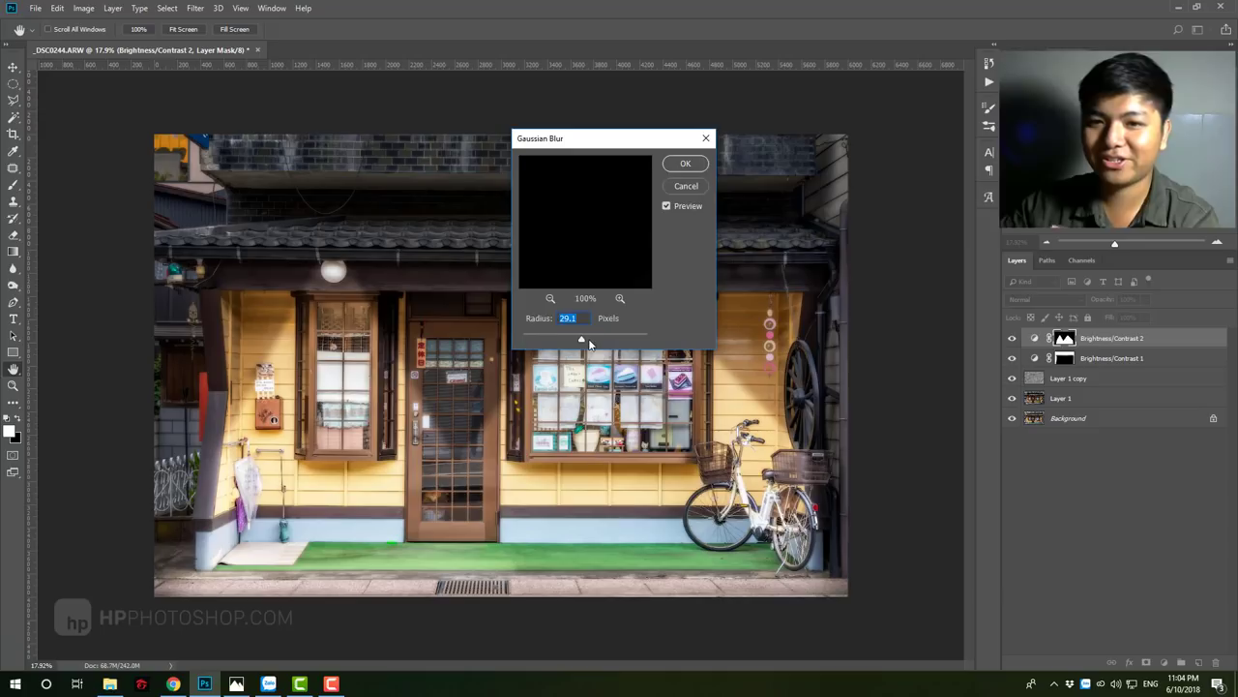
drag(608, 341, 618, 341)
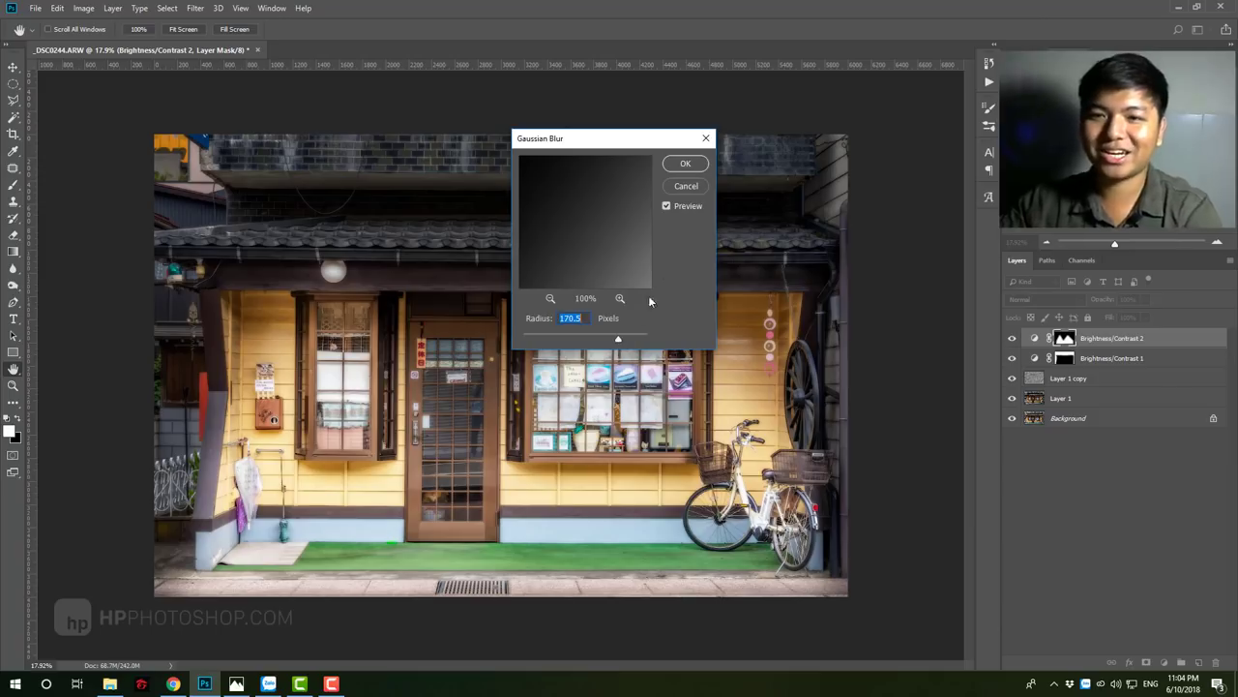
click(686, 163)
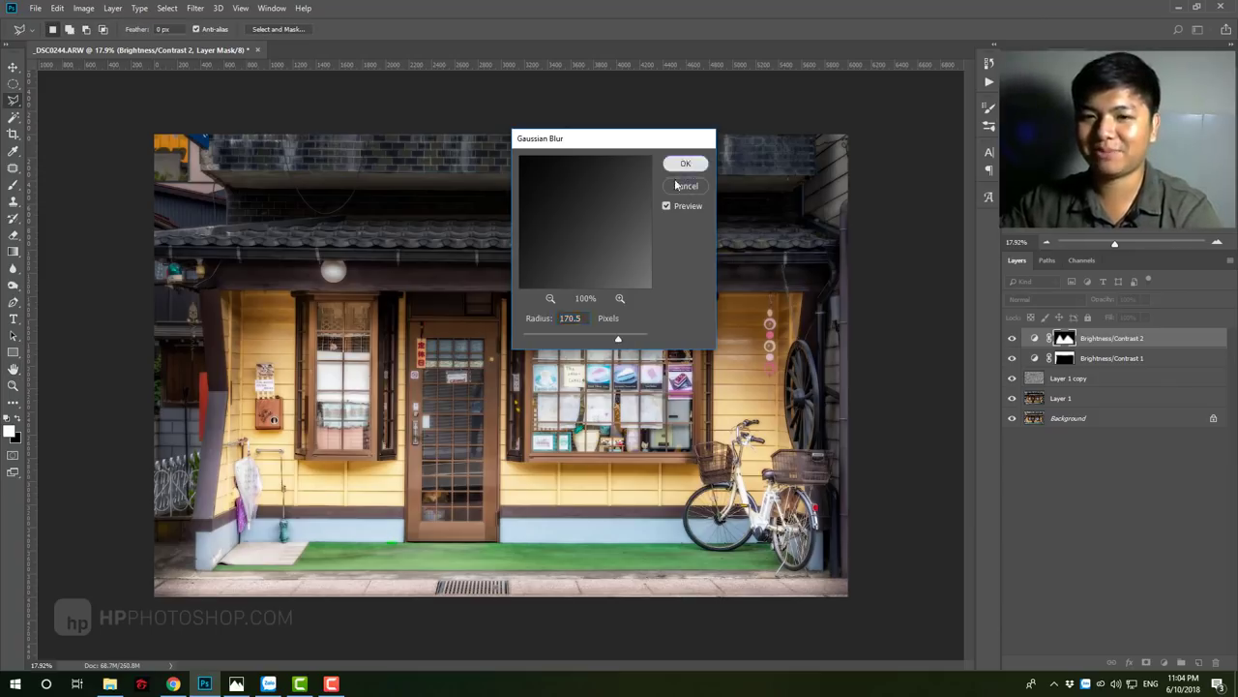
Step: Zoom out to the whole image and view the blurred mask alone to check it
key(z)
drag(556, 406, 522, 353)
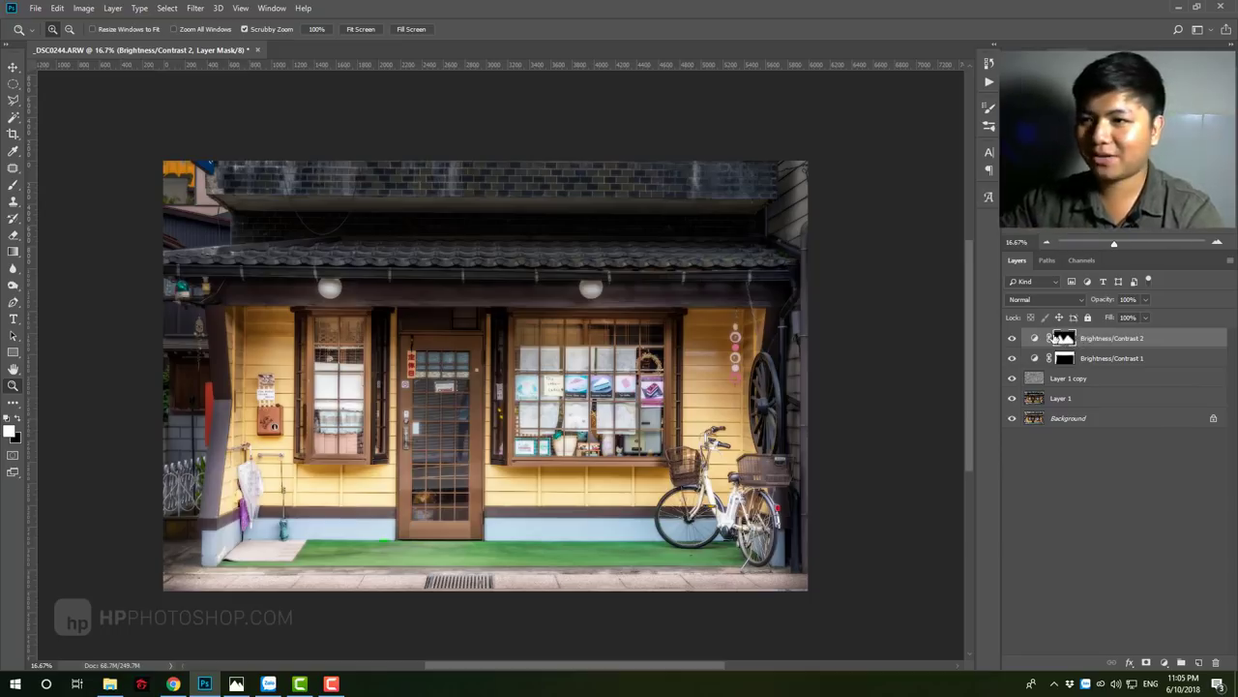
alt+click(1070, 340)
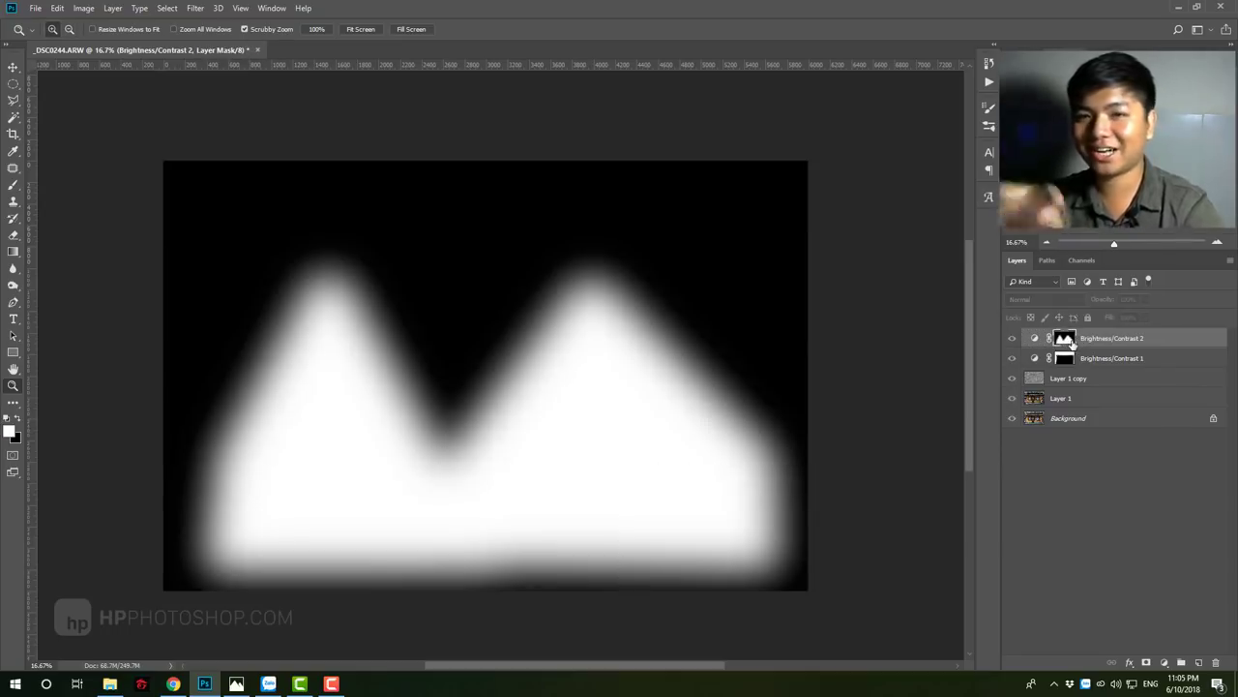
alt+click(1070, 341)
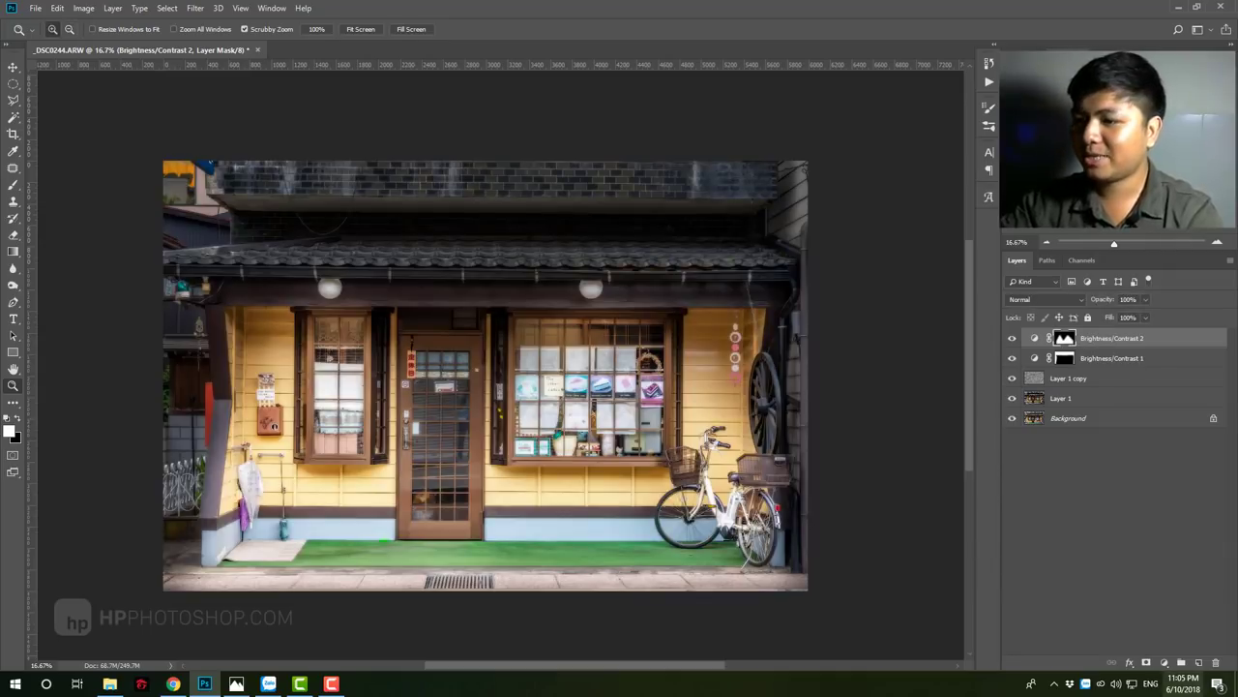
click(1164, 663)
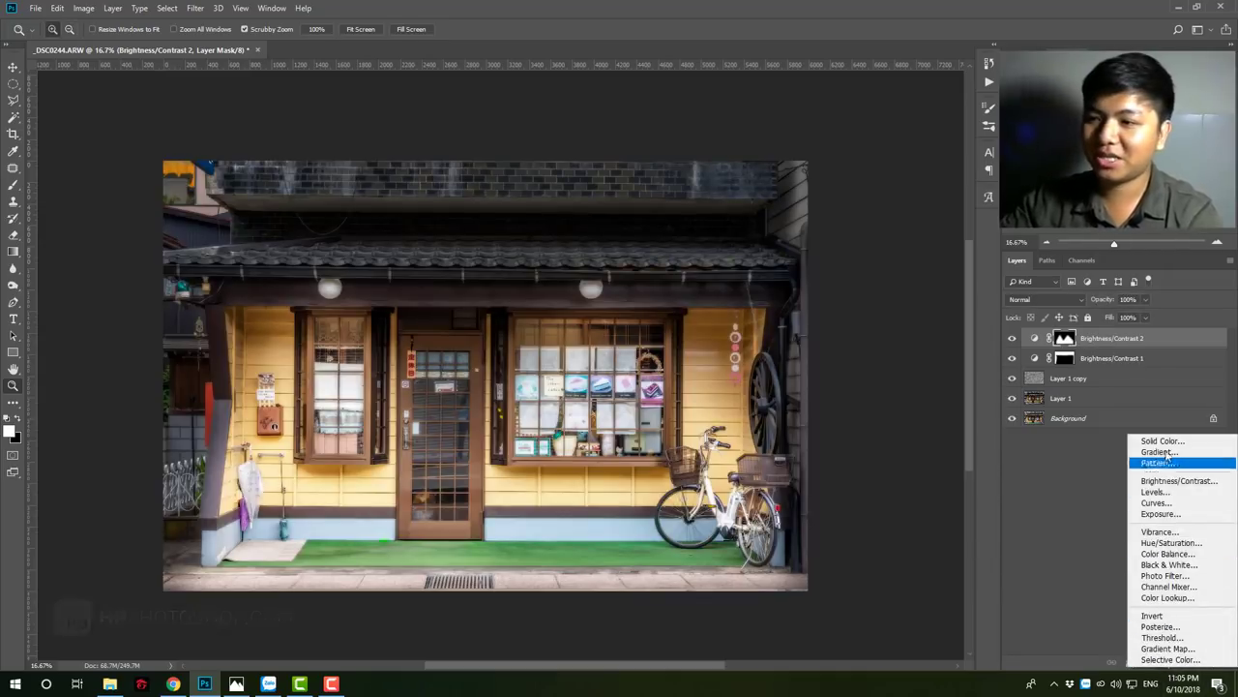
Step: Add a Solid Color fill layer in orange f58916
click(1162, 440)
mouse_move(777, 268)
mouse_down()
mouse_move(840, 235)
mouse_move(840, 219)
mouse_up()
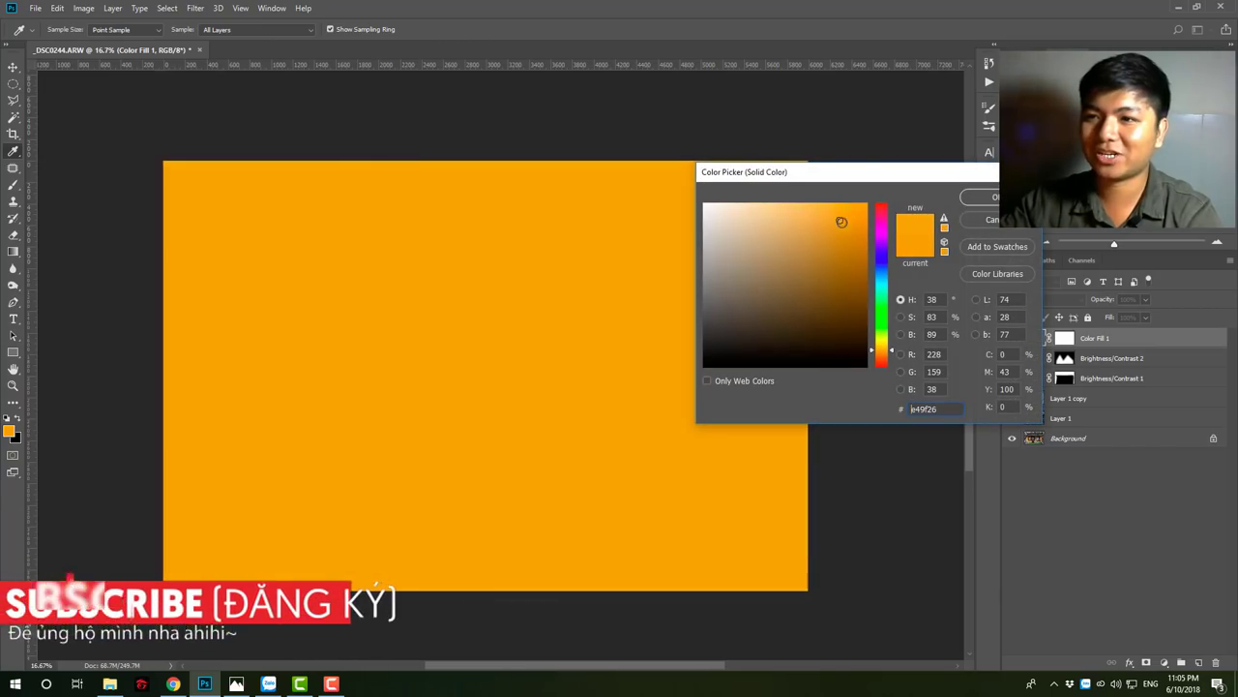
click(887, 356)
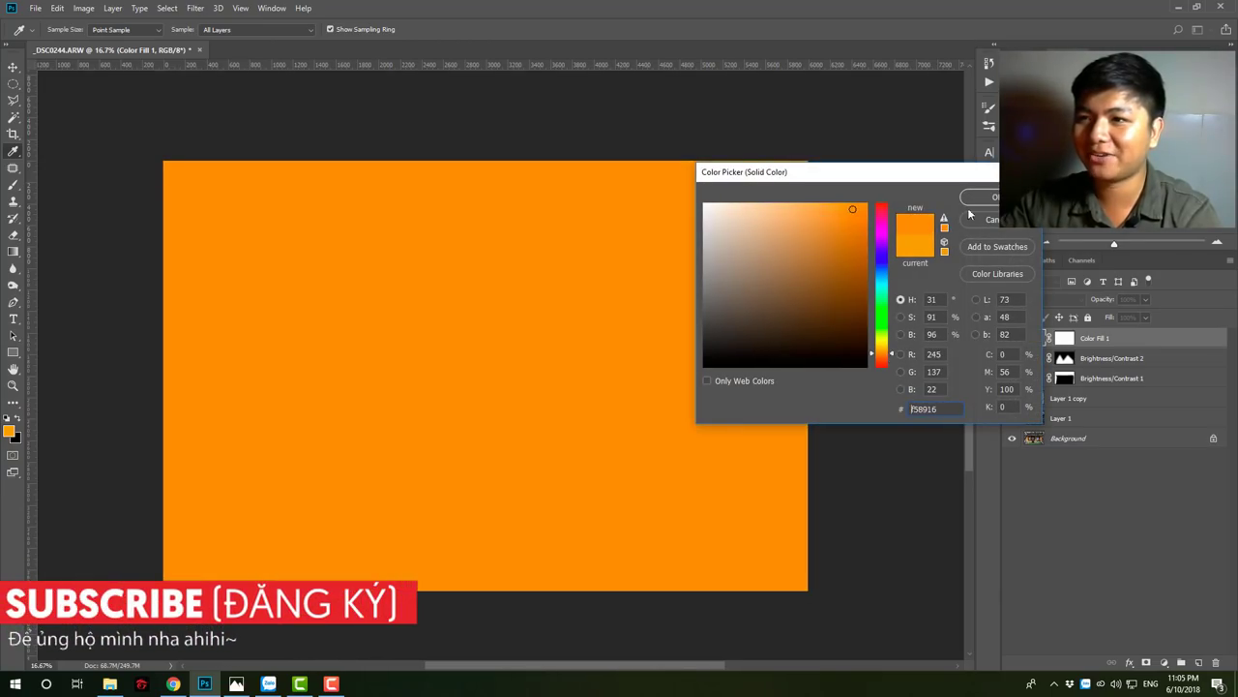
click(979, 198)
Step: Set Color Fill 1 to Soft Light and clip it to Brightness/Contrast 2
click(1045, 299)
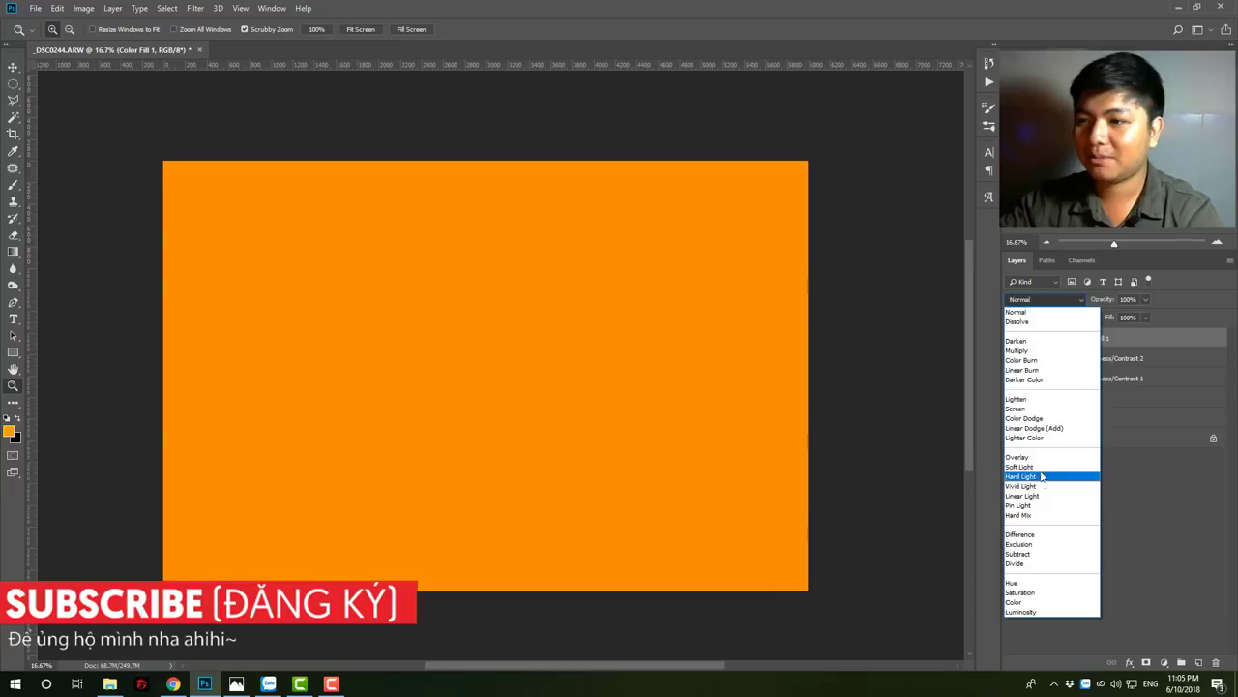
click(1026, 467)
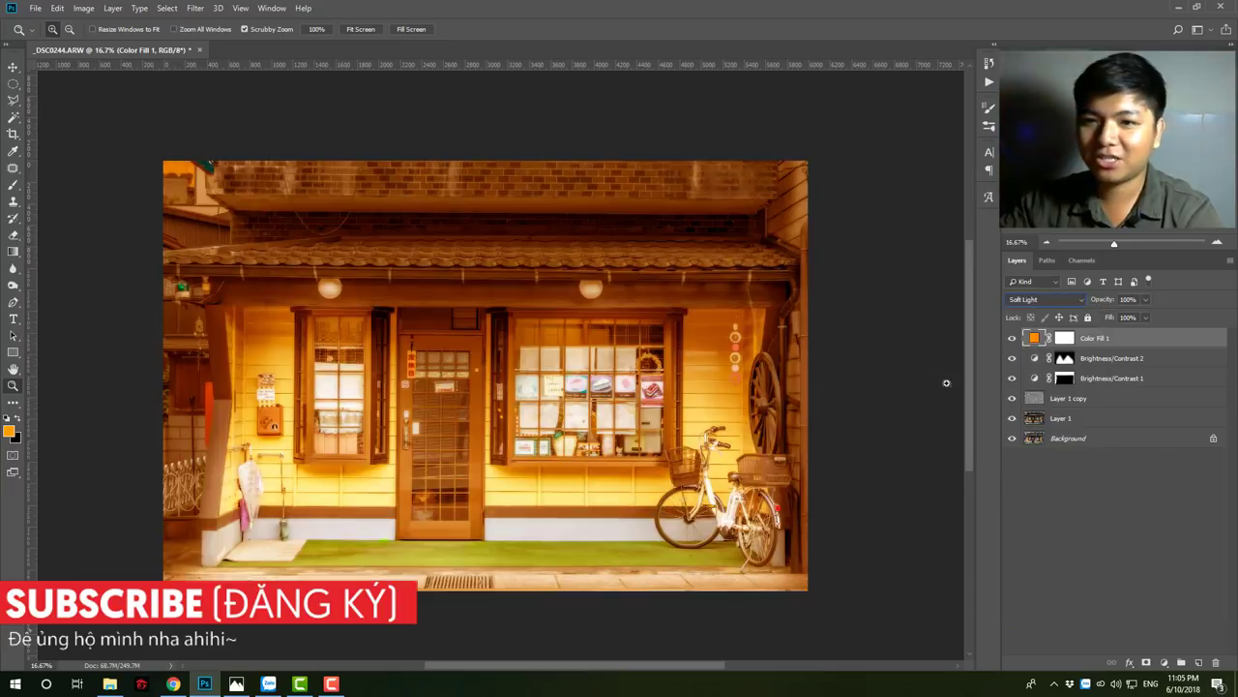
right_click(1141, 346)
click(1055, 372)
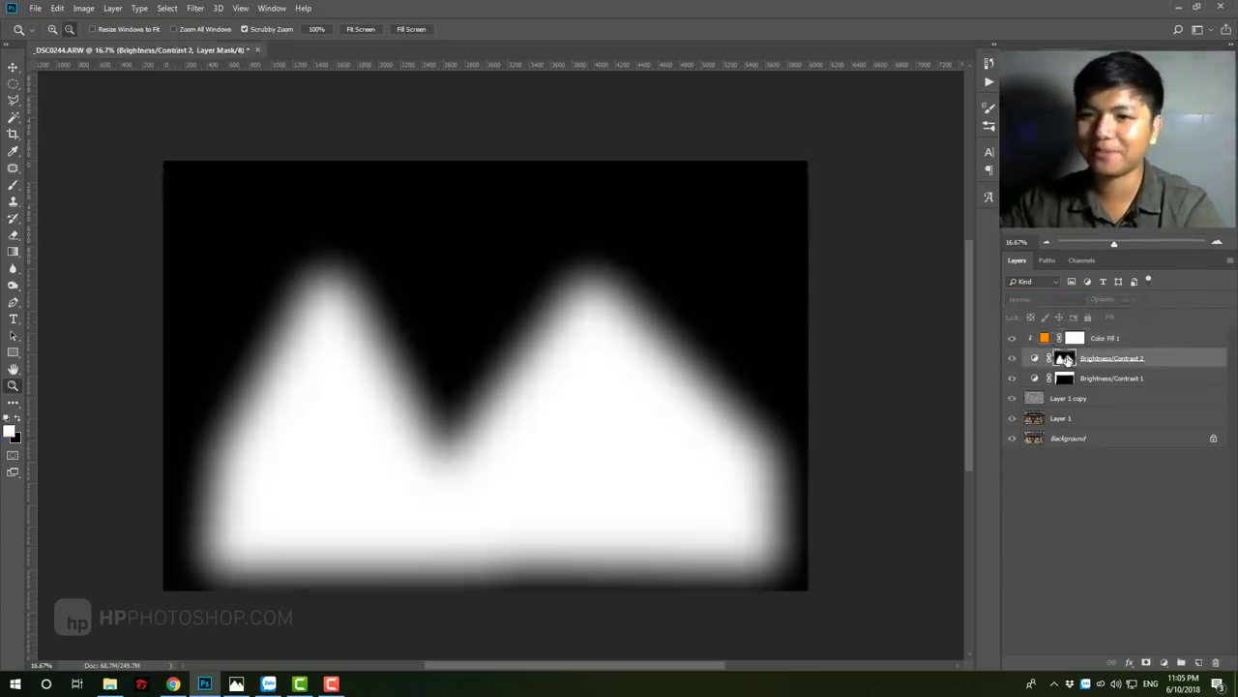
alt+click(1065, 358)
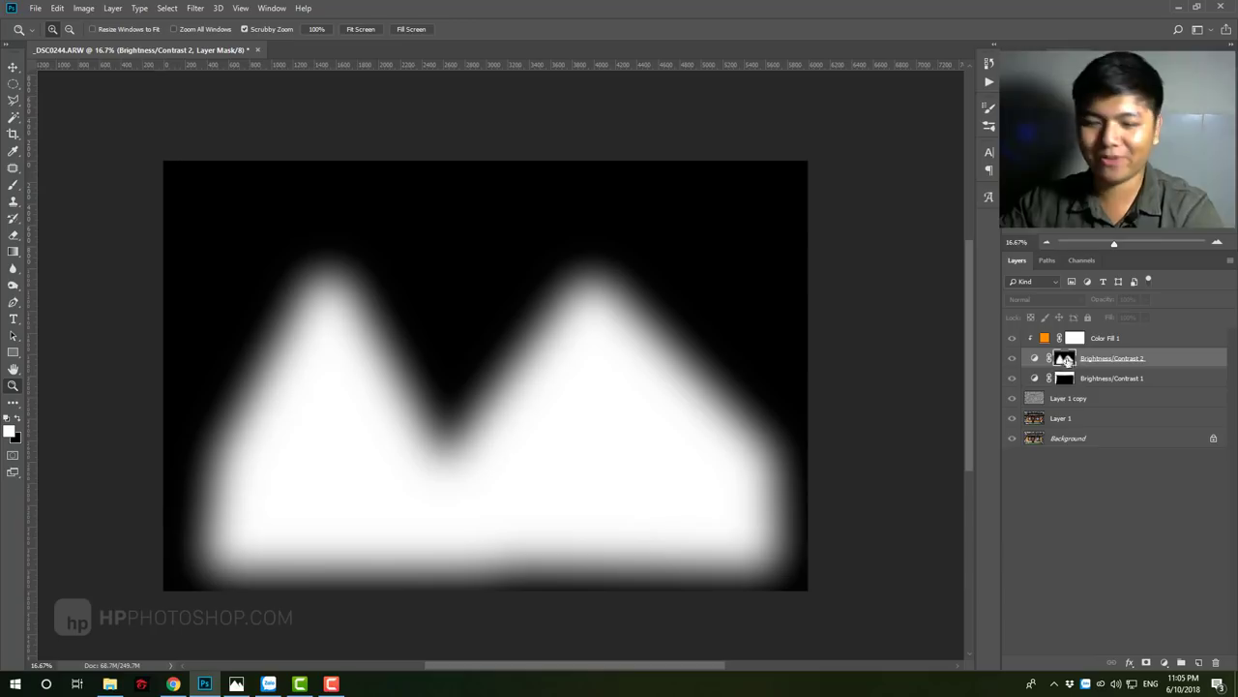
Step: Lower Brightness/Contrast 2 to 78% opacity and compare with the finished rainy reference in Photos
alt+click(1065, 358)
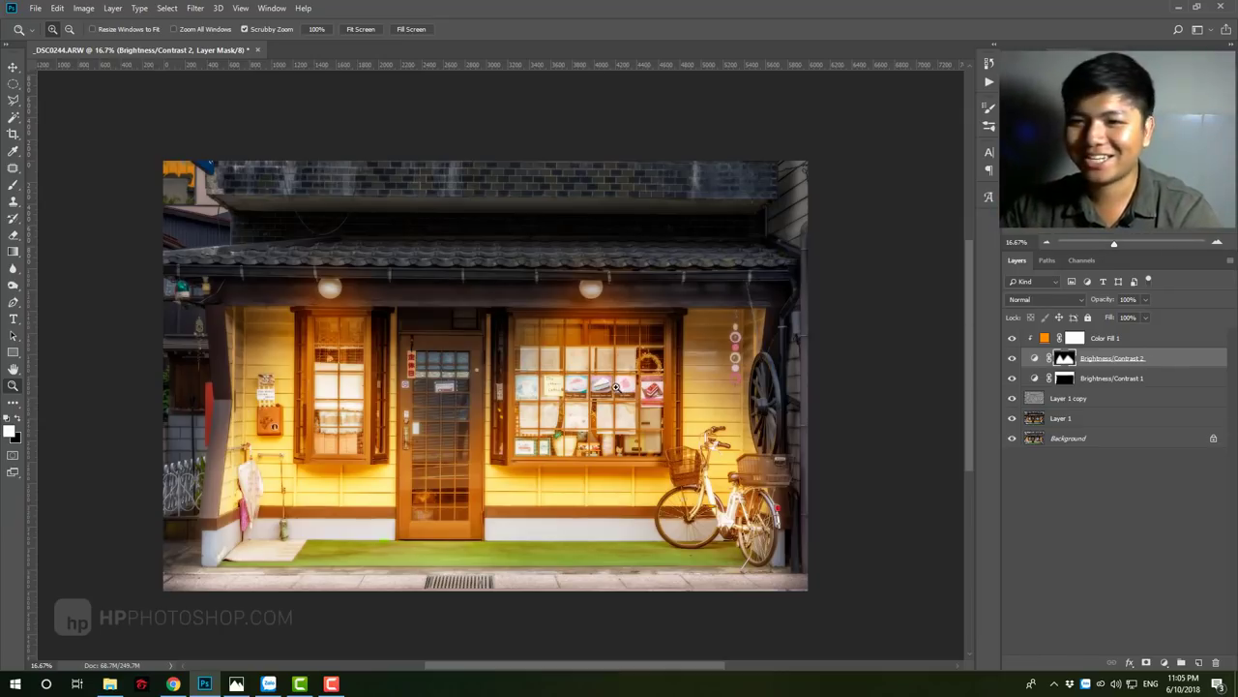
click(509, 378)
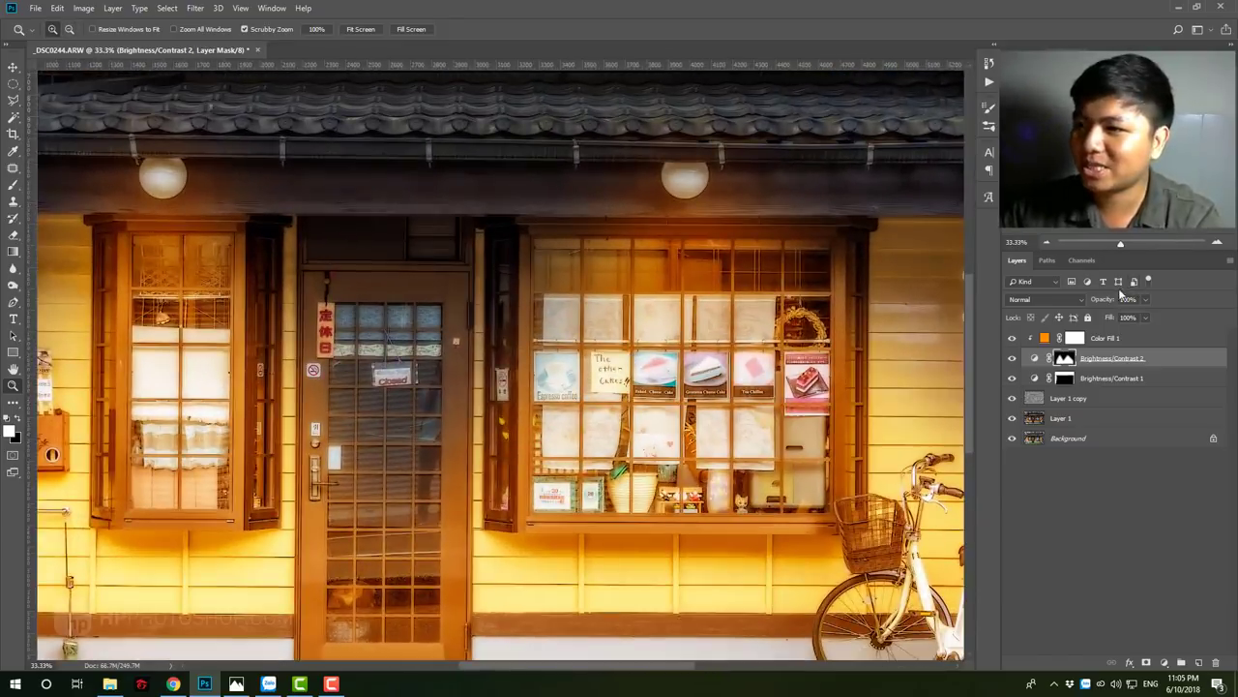
mouse_move(1094, 302)
mouse_down()
mouse_move(1075, 303)
mouse_move(1097, 306)
mouse_up()
drag(585, 380, 562, 378)
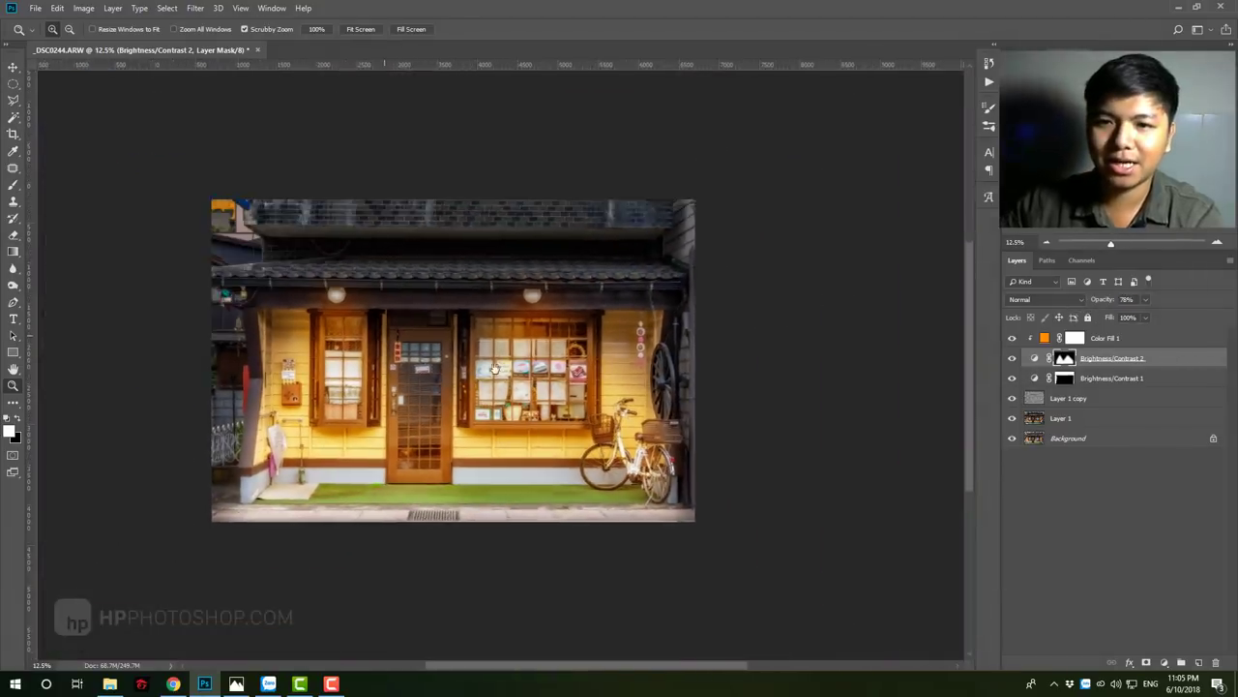
key(l)
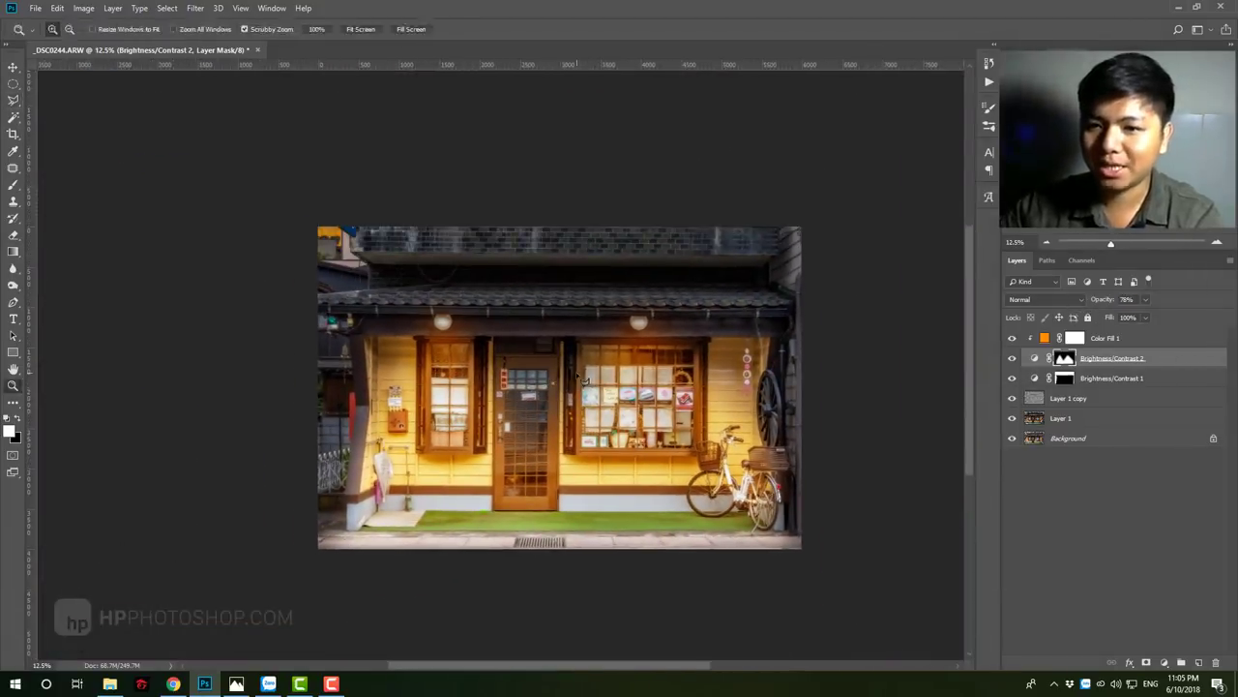
key(ctrl+plus)
click(237, 684)
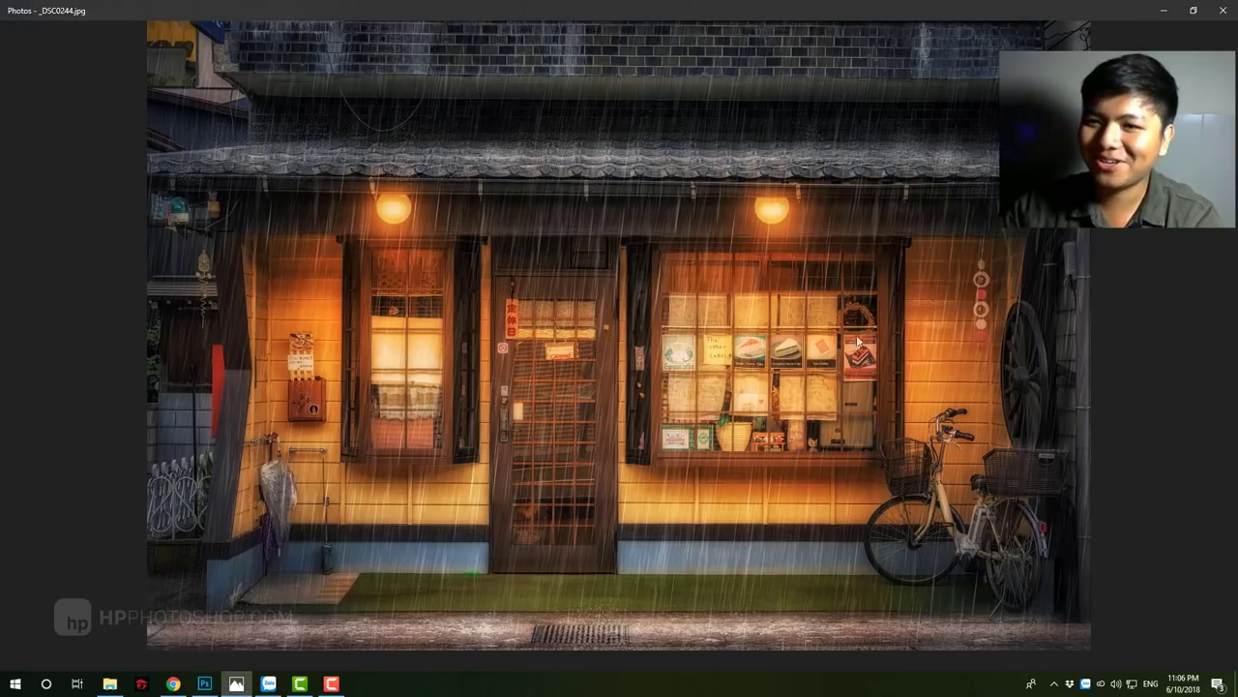
Step: Back in Photoshop, zoom in close on the left lamp and select Color Fill 1
click(245, 685)
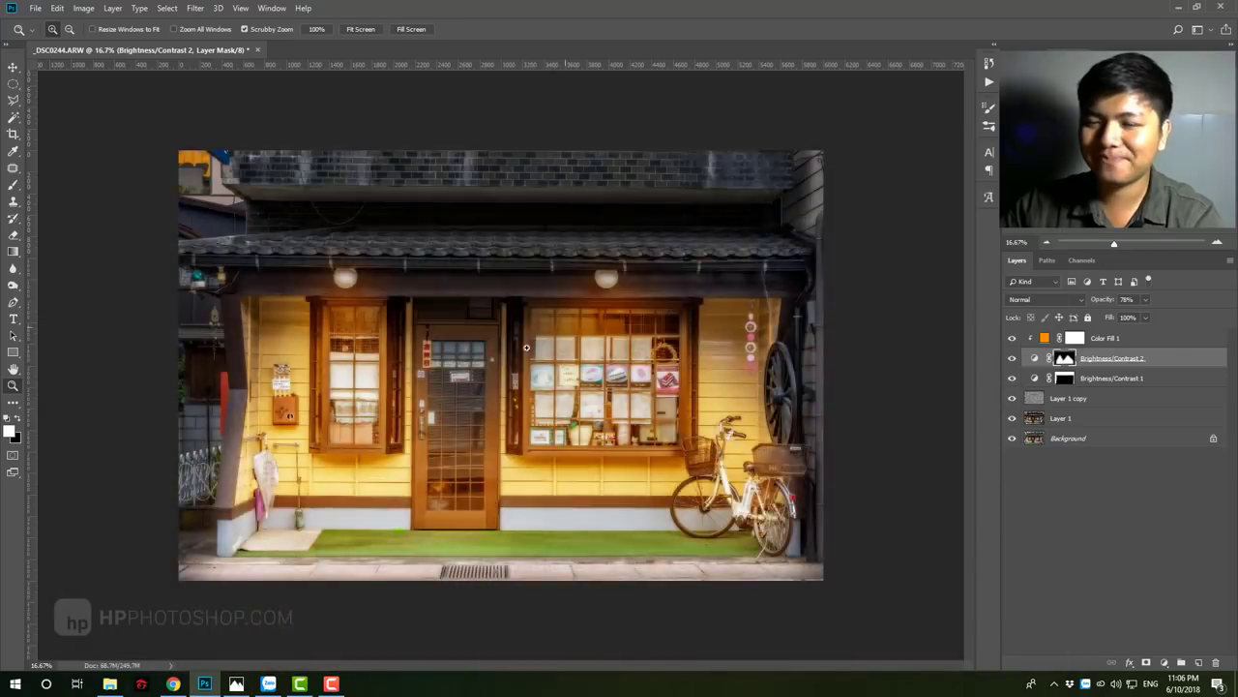
click(469, 356)
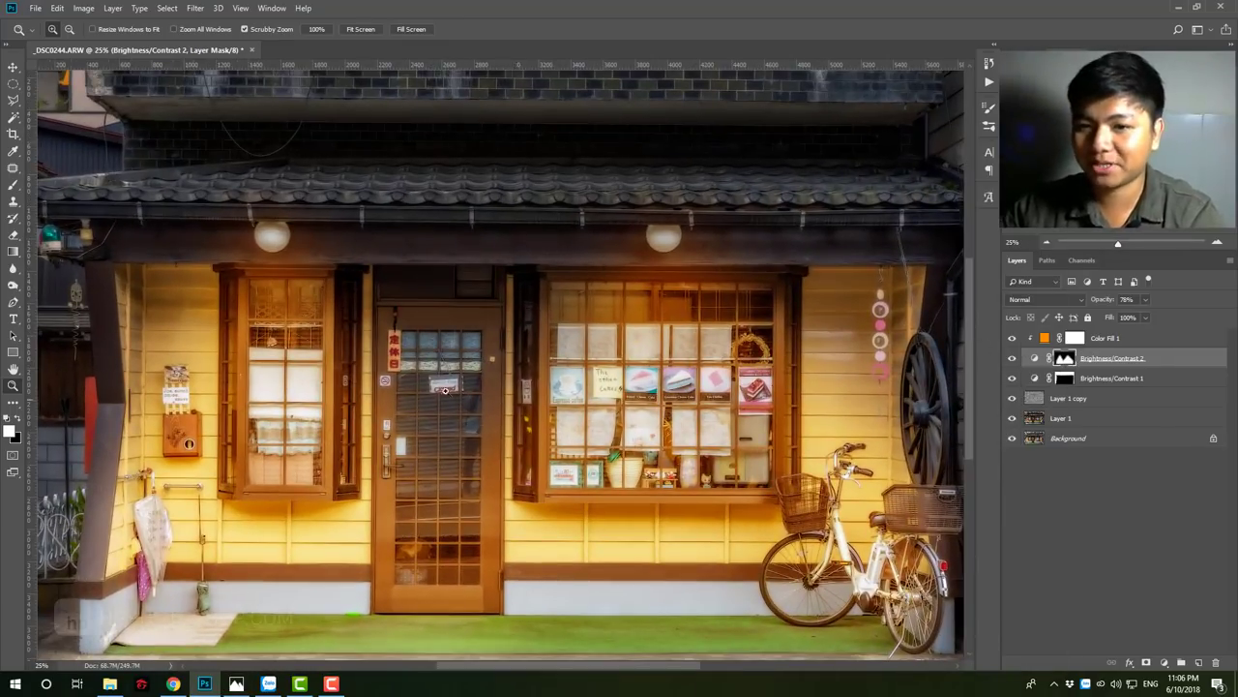
alt+click(478, 339)
click(478, 339)
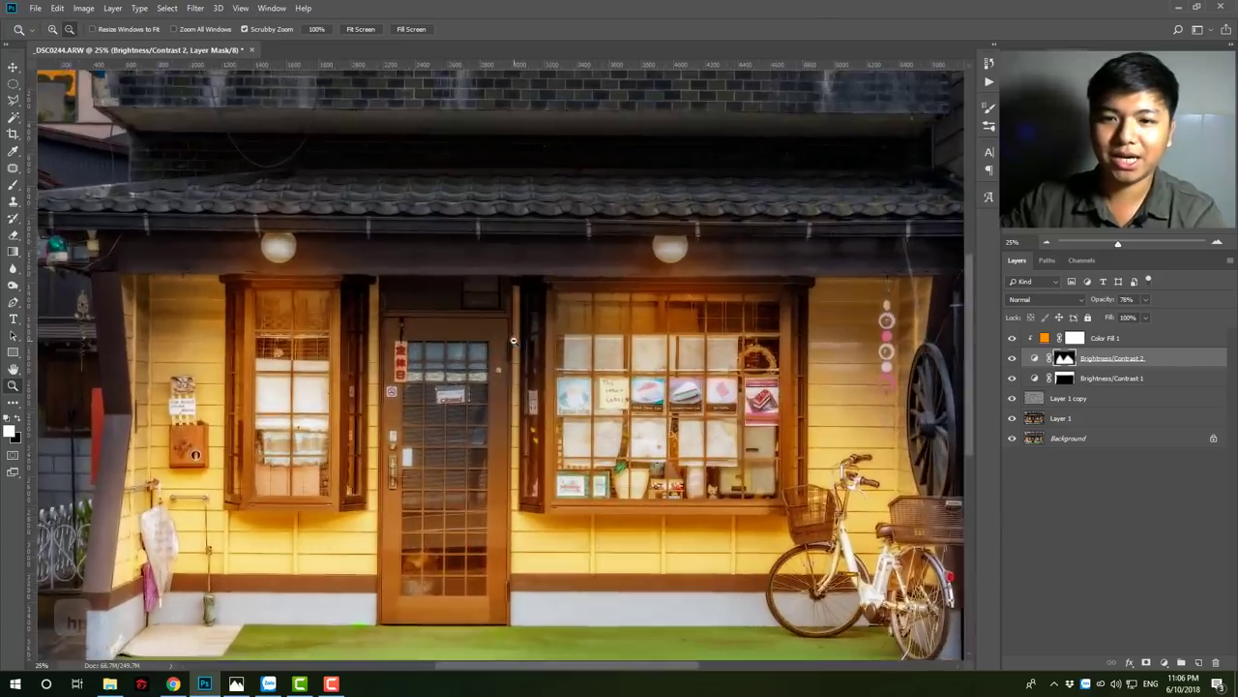
alt+click(675, 365)
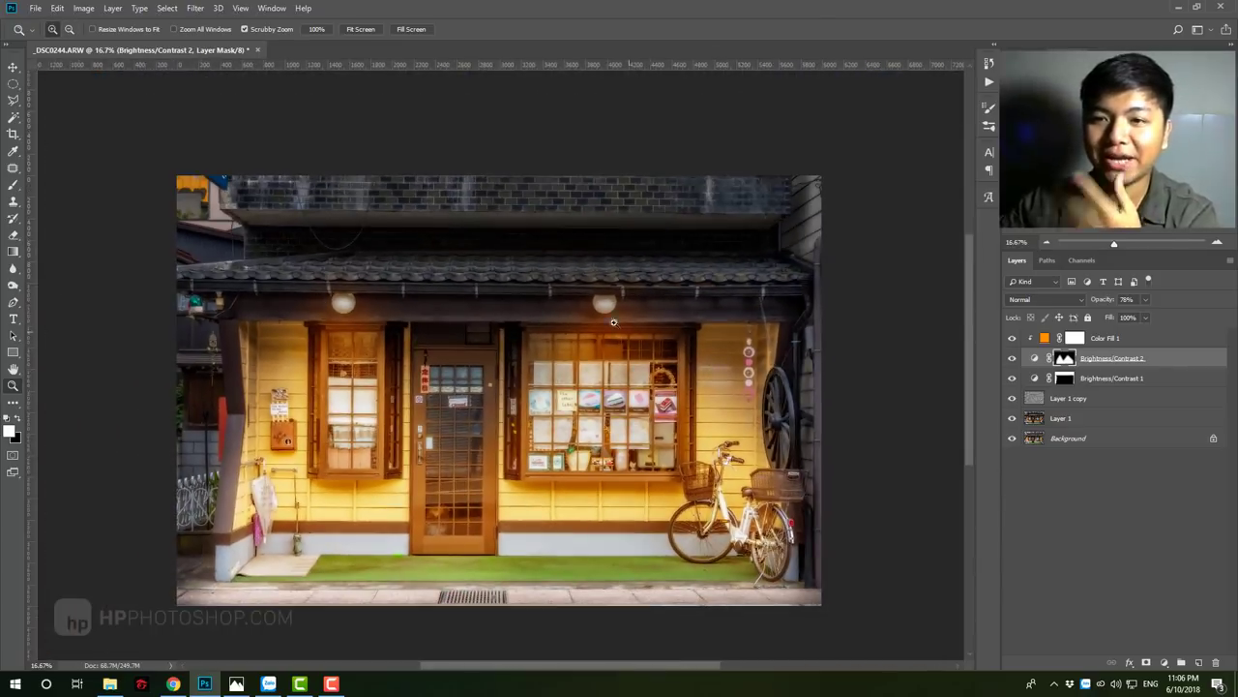
drag(356, 306, 433, 306)
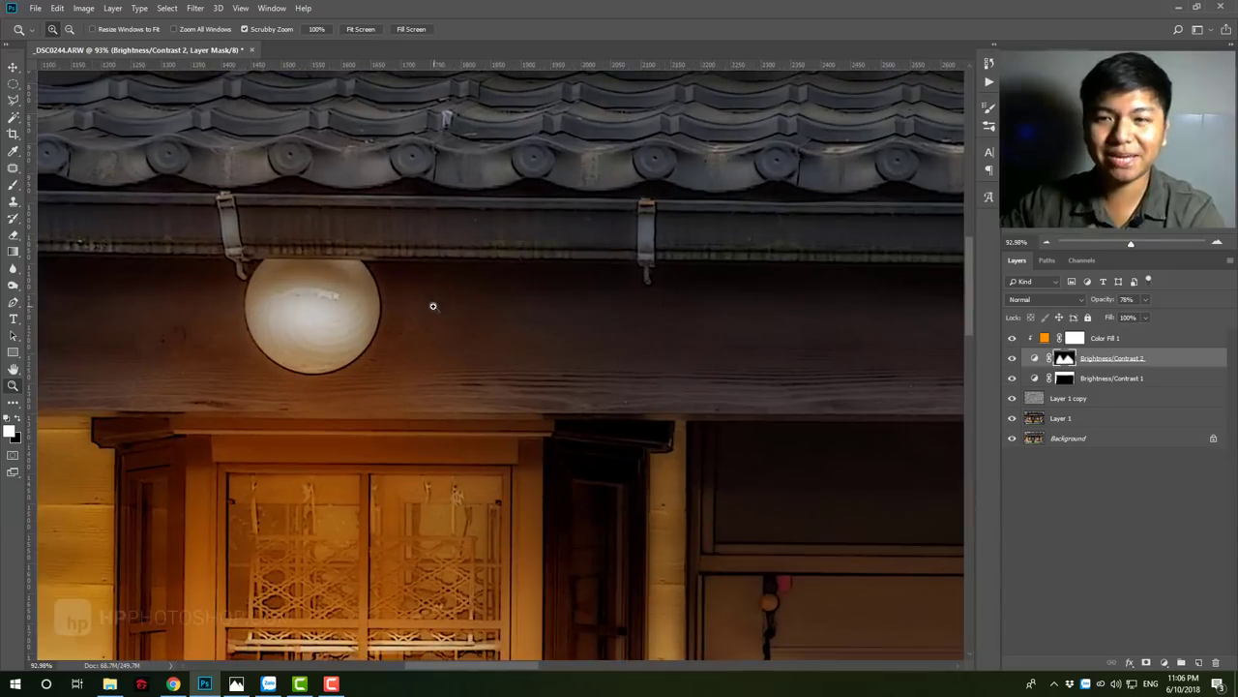
click(1145, 341)
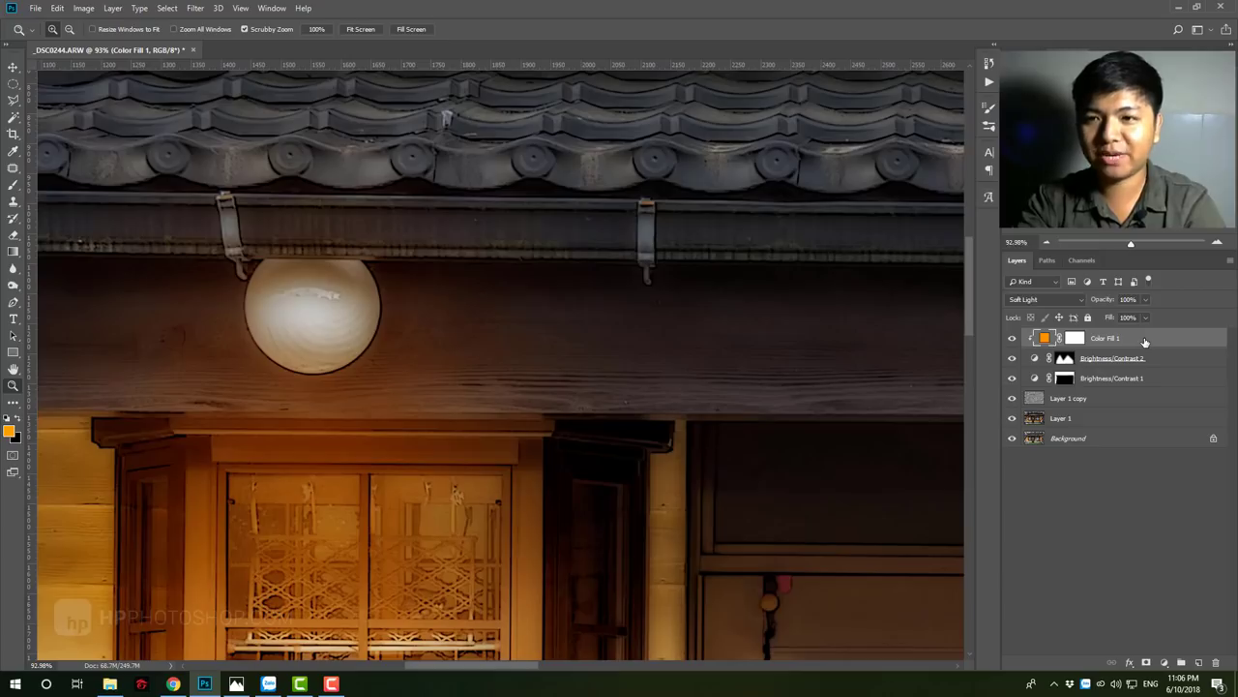
Step: Add a new empty Layer 2 and switch to the Gradient tool
key(ctrl+shift+n)
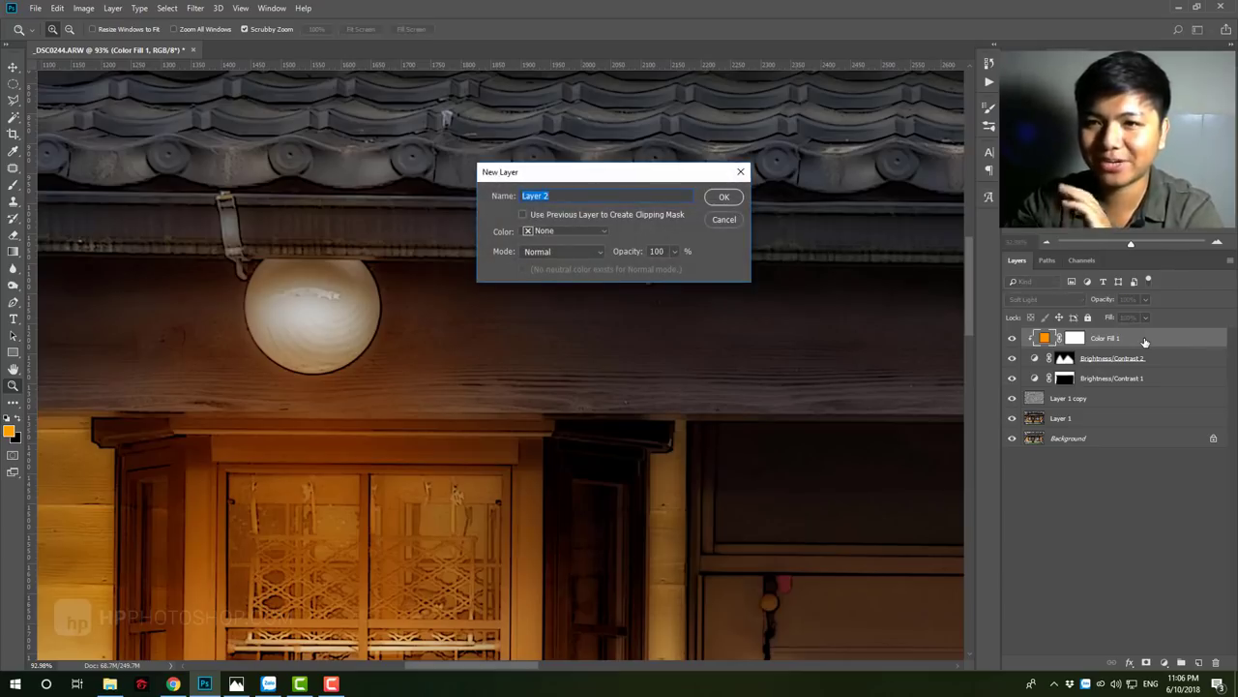
key(Return)
click(13, 253)
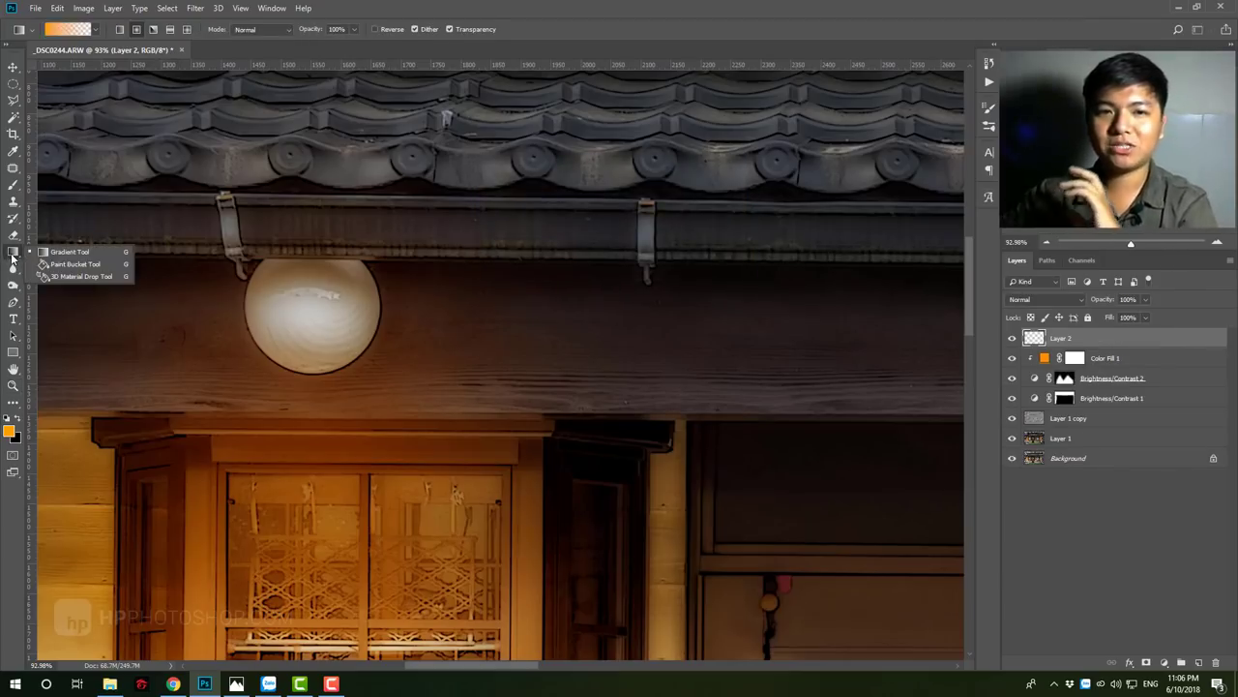
click(70, 252)
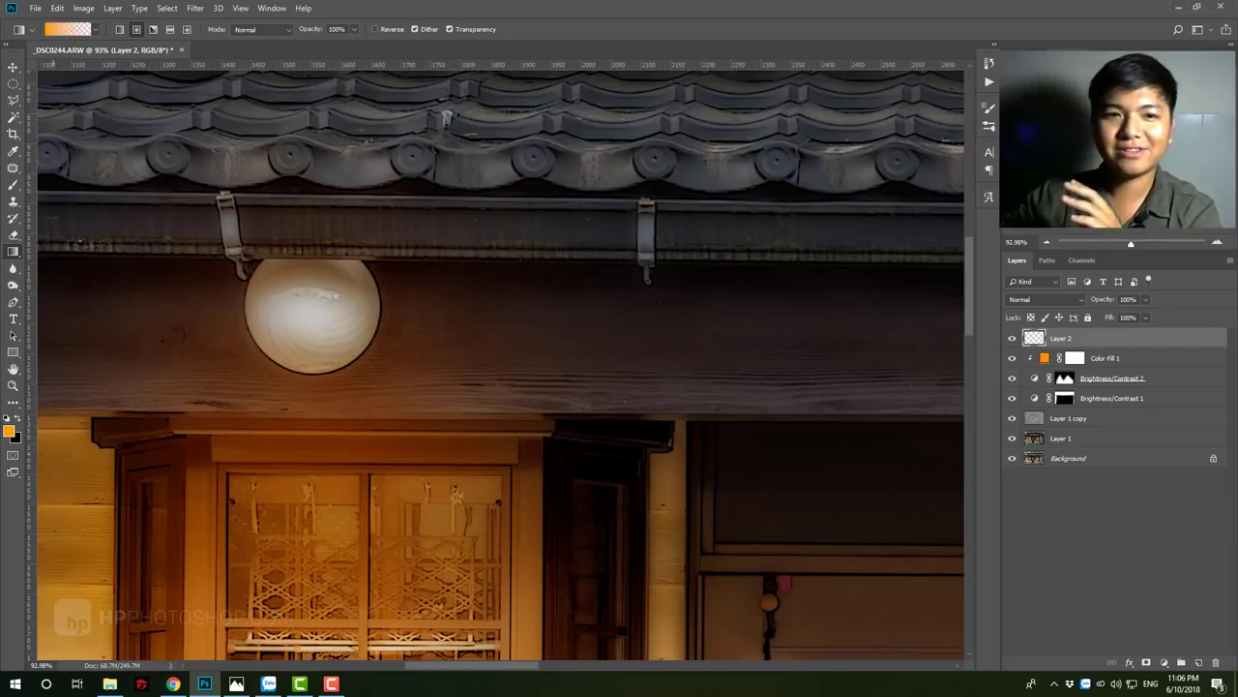
click(18, 251)
Step: Start a gradient from the Black, White preset and make its left colour stop bright orange
click(68, 29)
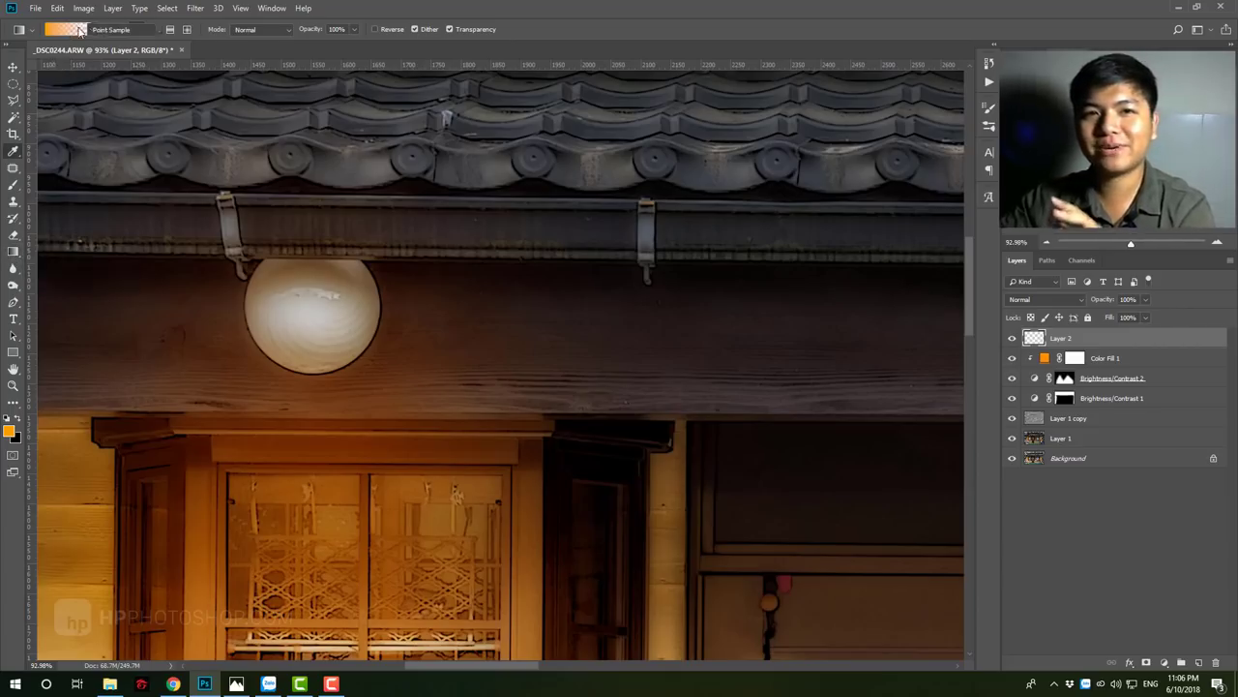
click(680, 166)
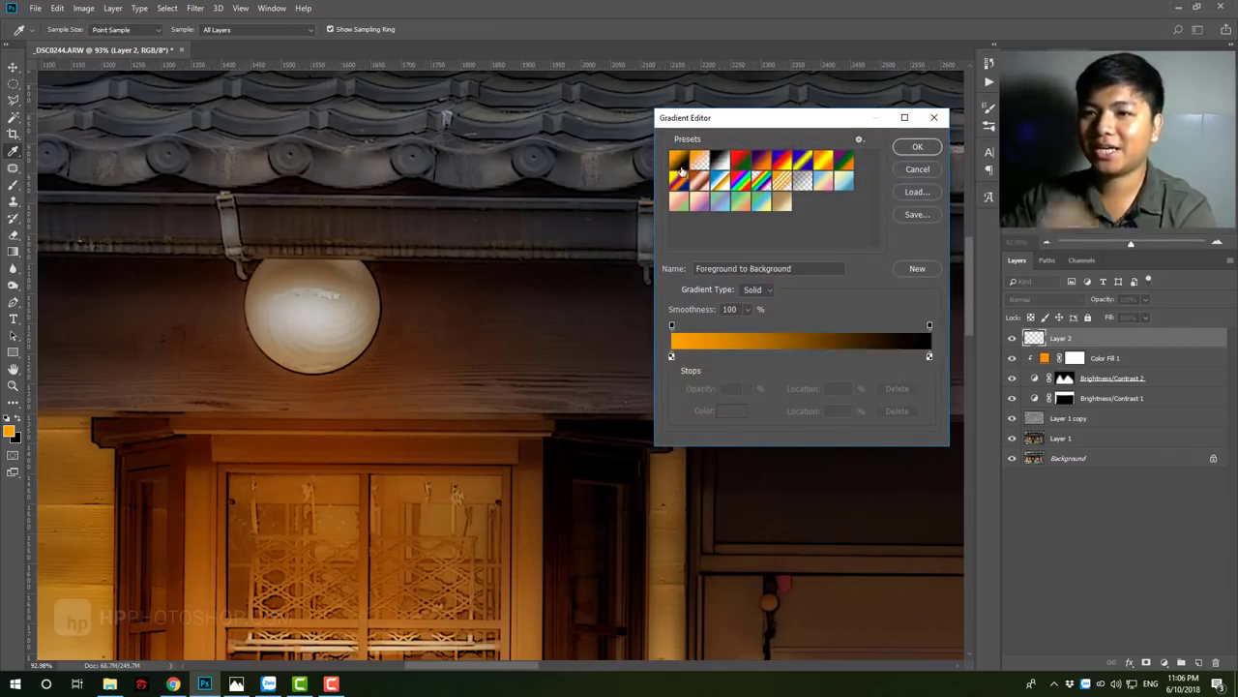
click(723, 162)
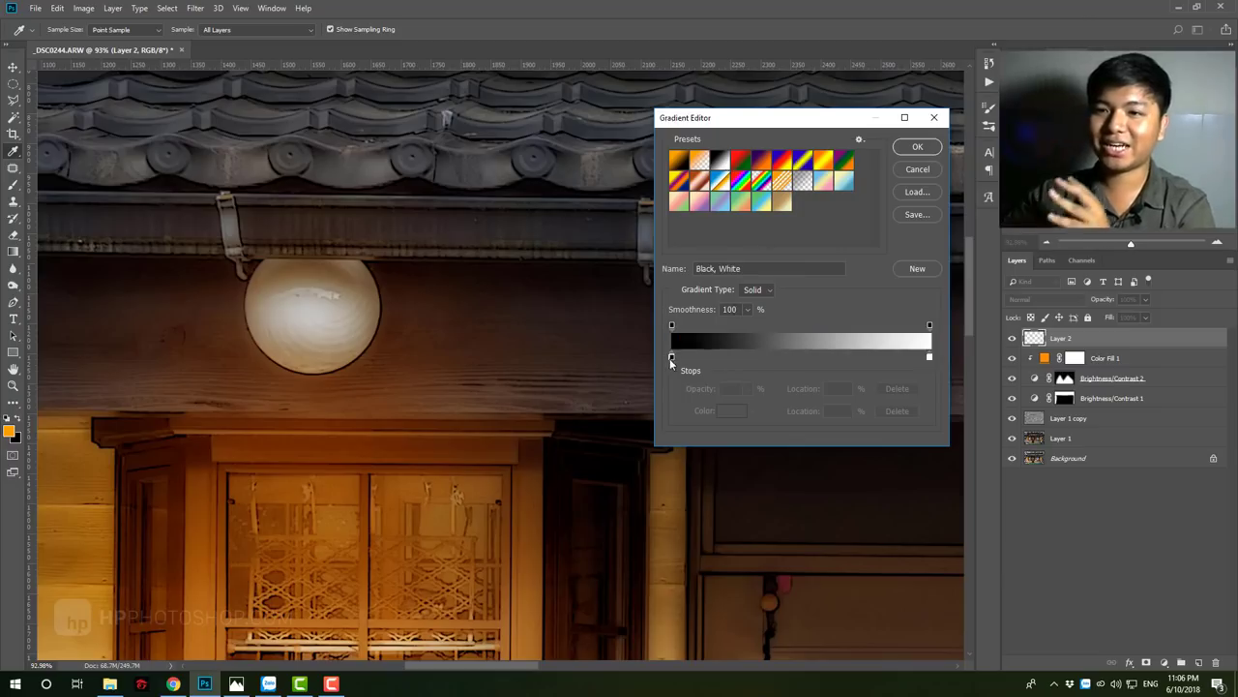
click(672, 358)
click(733, 410)
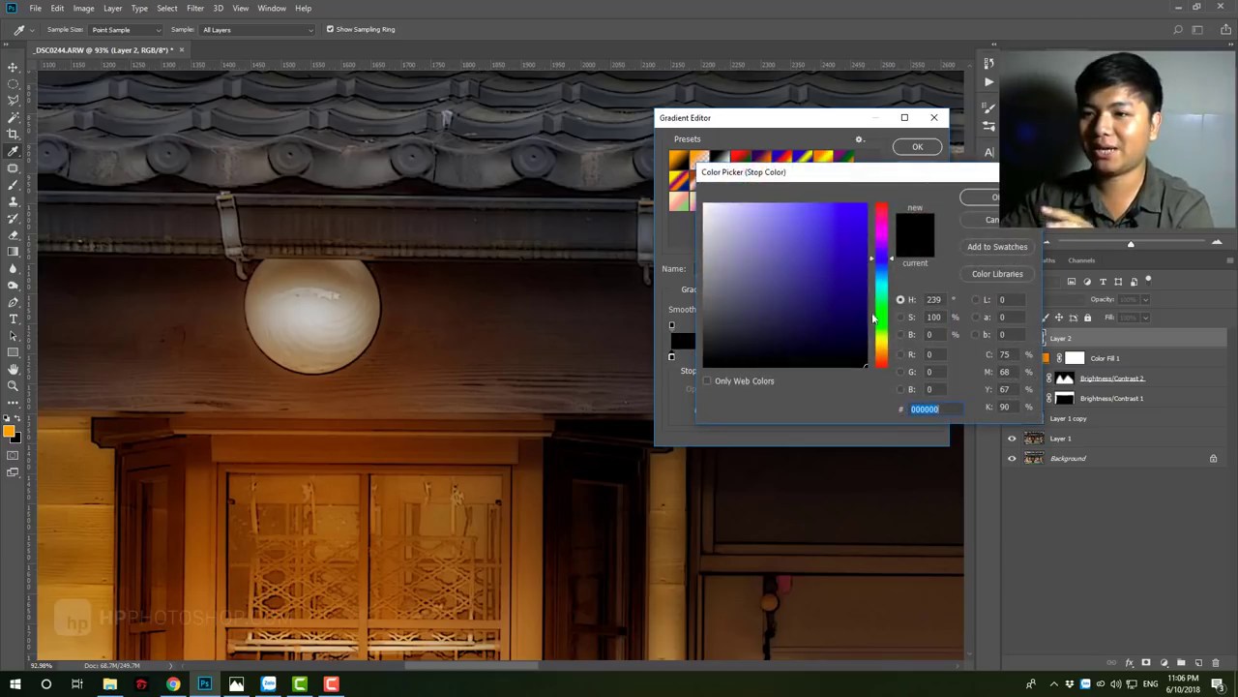
click(882, 354)
drag(882, 354, 884, 358)
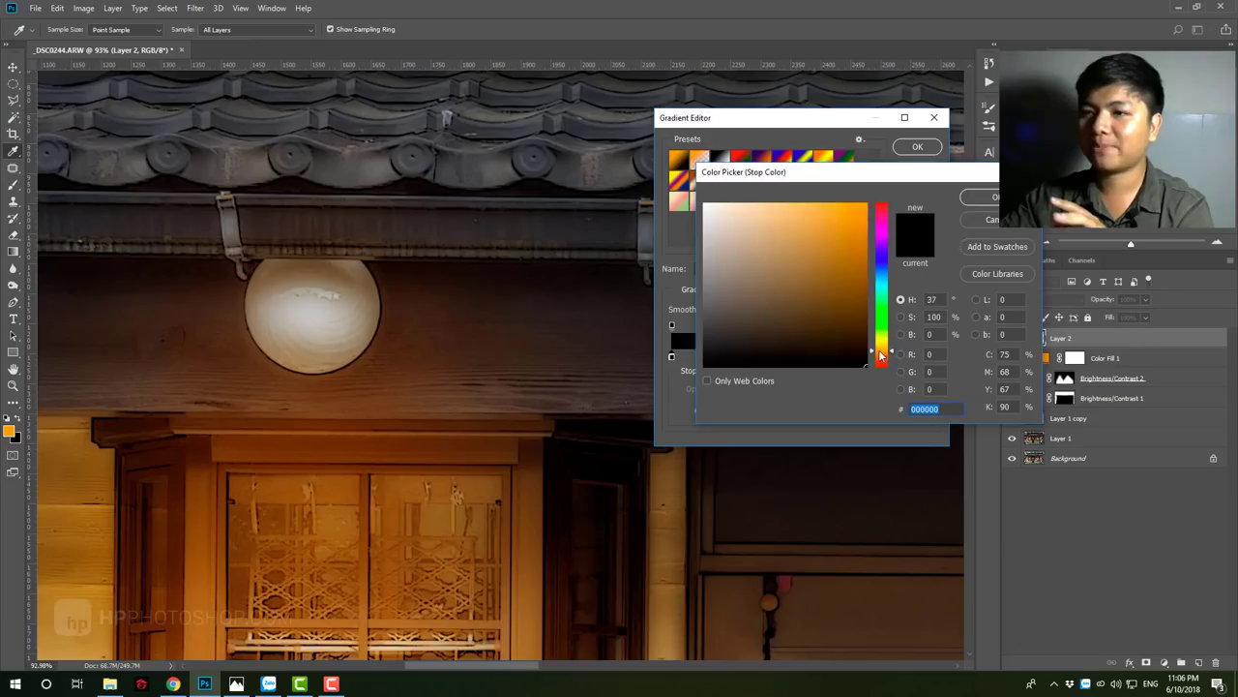
click(858, 211)
click(987, 196)
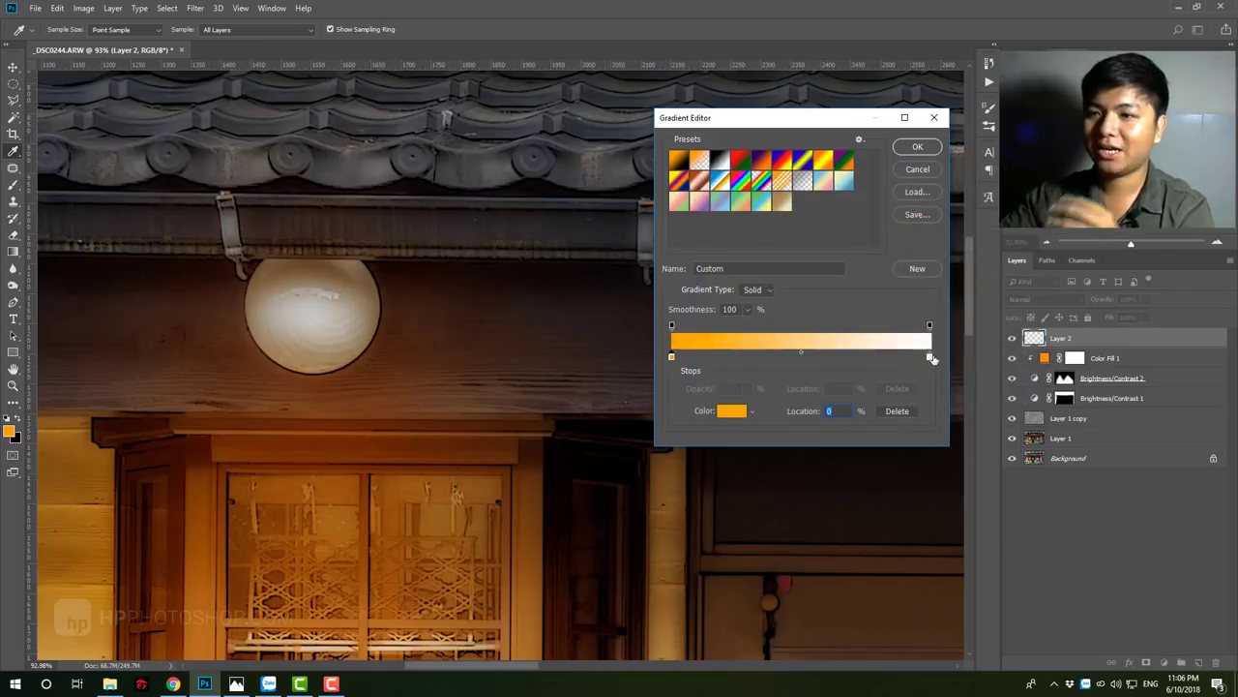
Step: Make the gradient's right end fully transparent, giving an orange-to-transparent gradient
click(930, 358)
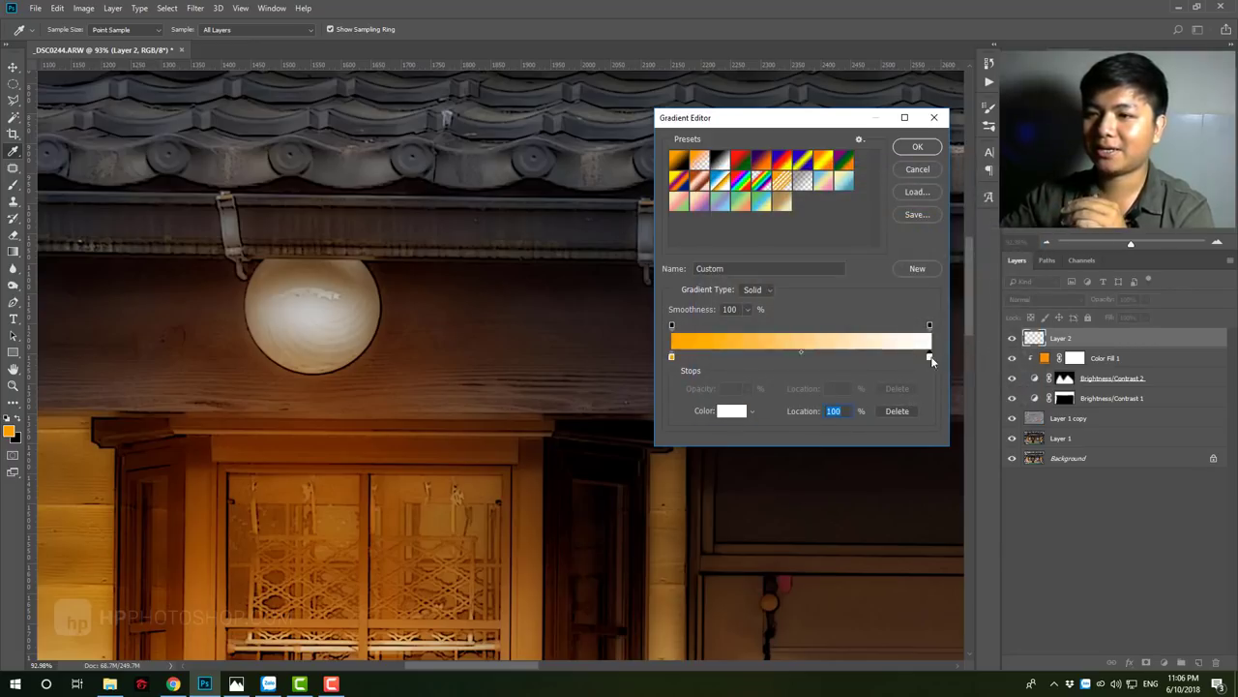
click(930, 326)
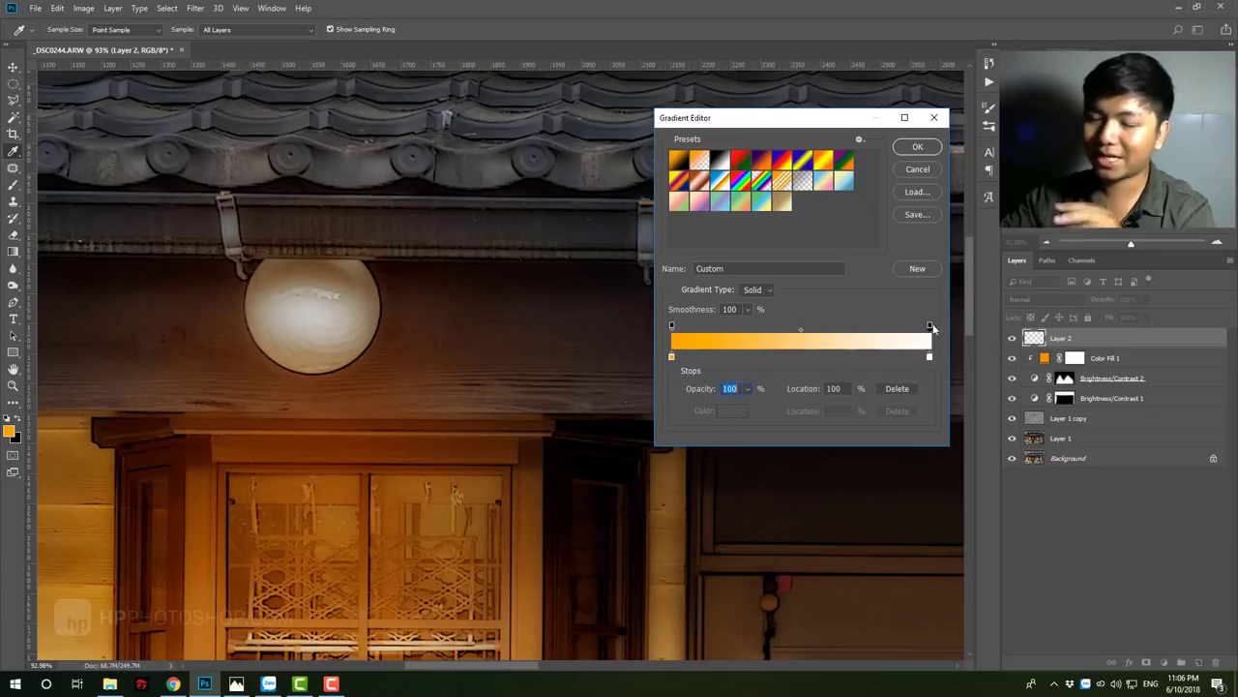
click(748, 389)
drag(741, 404, 688, 404)
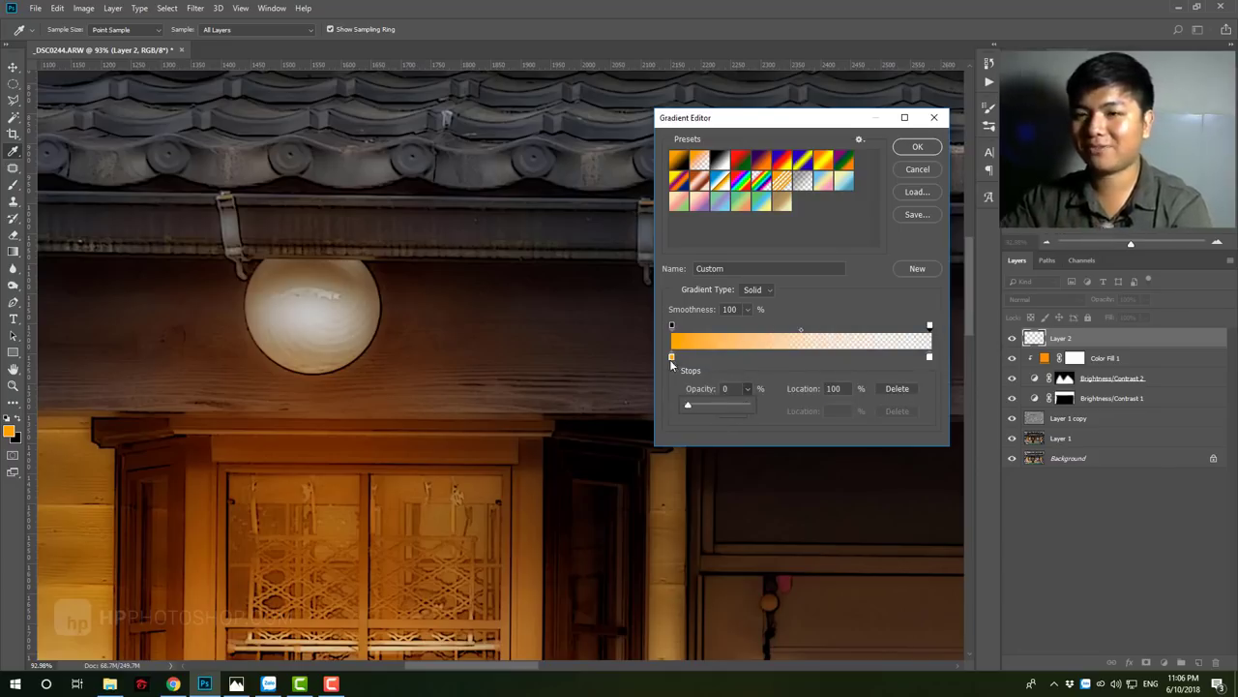
click(918, 146)
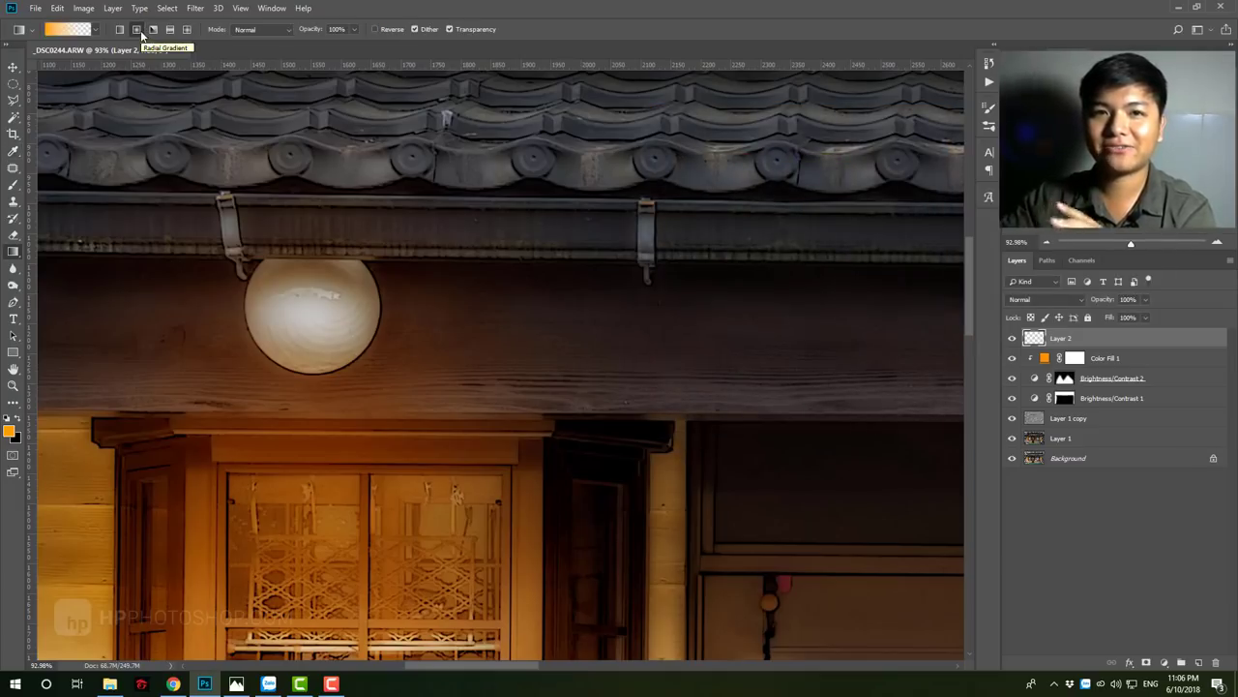
Step: Try a radial orange glow on the left lamp with the gradient's right stop removed, then undo it
click(136, 29)
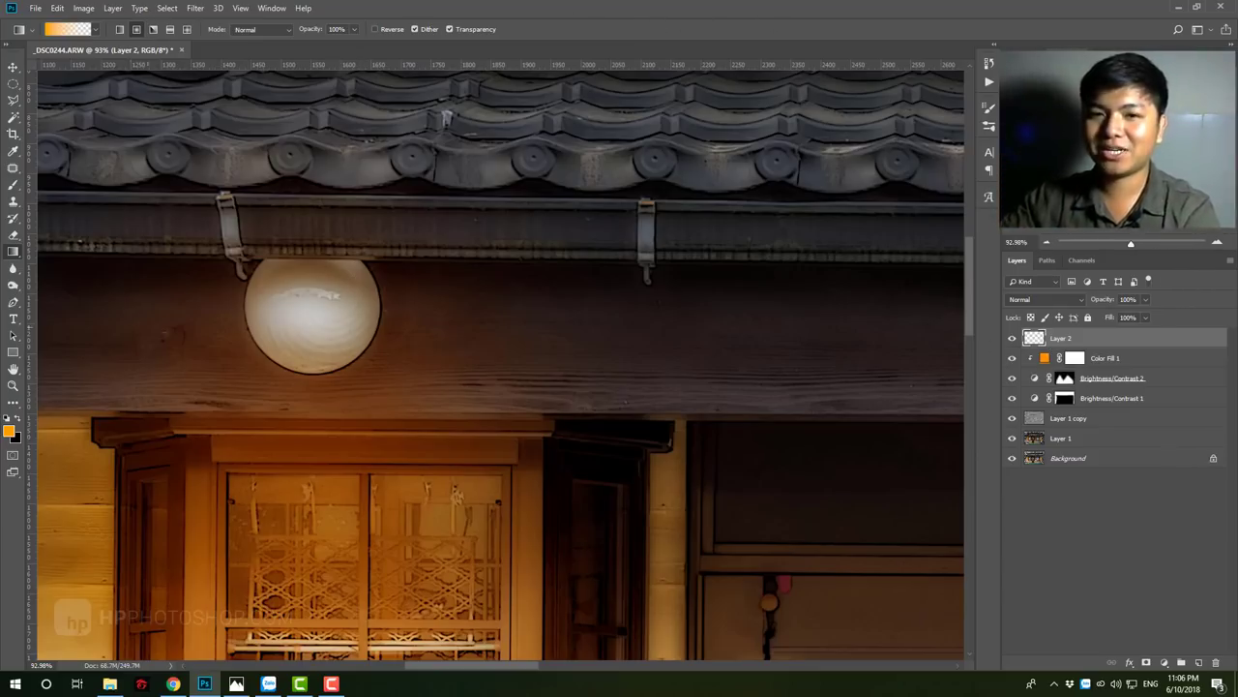
drag(311, 304, 582, 432)
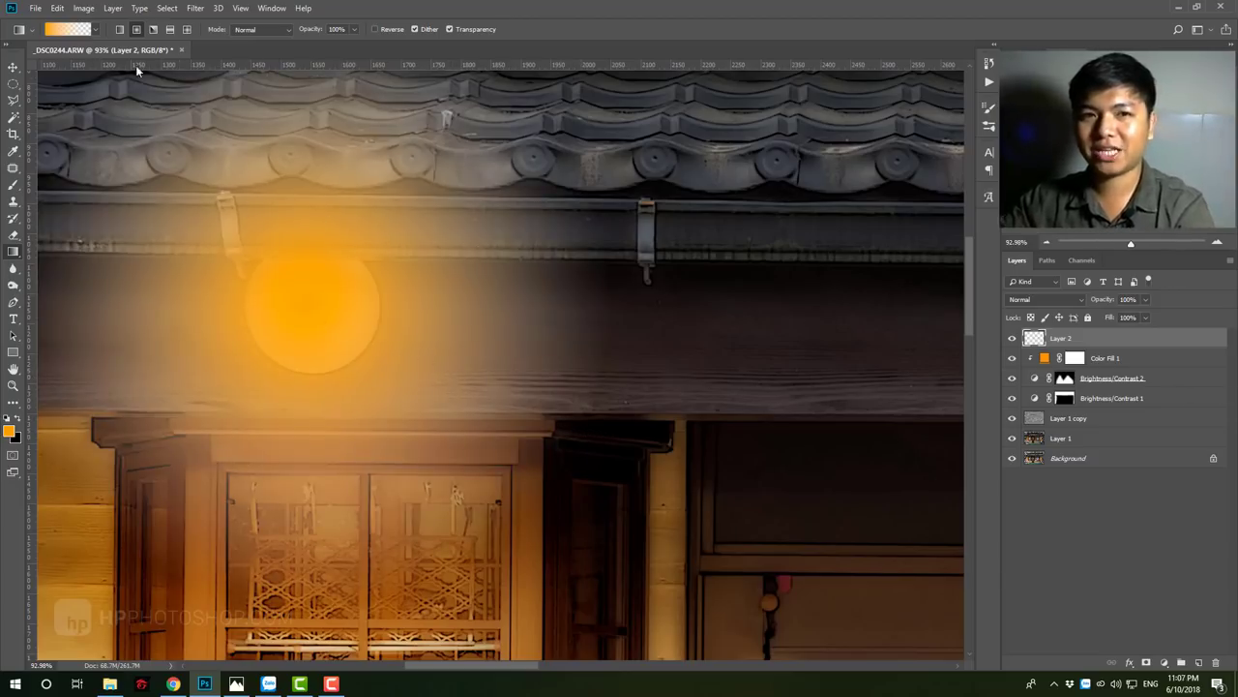
click(68, 29)
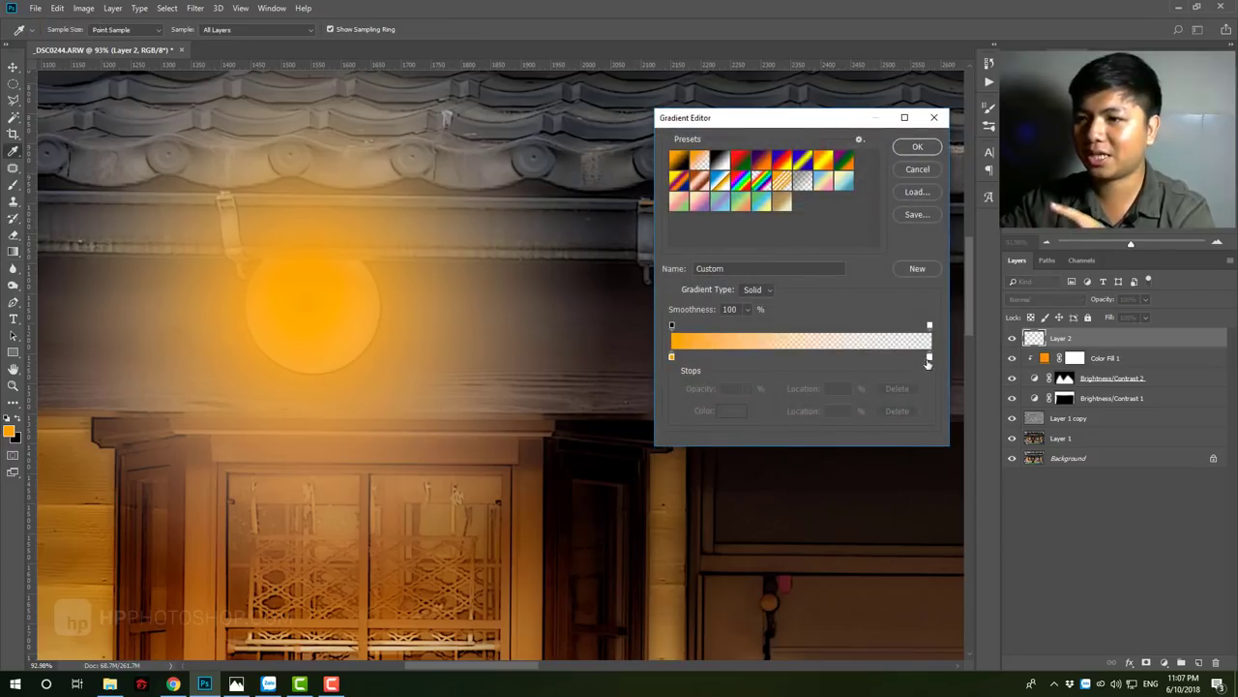
drag(928, 360, 936, 440)
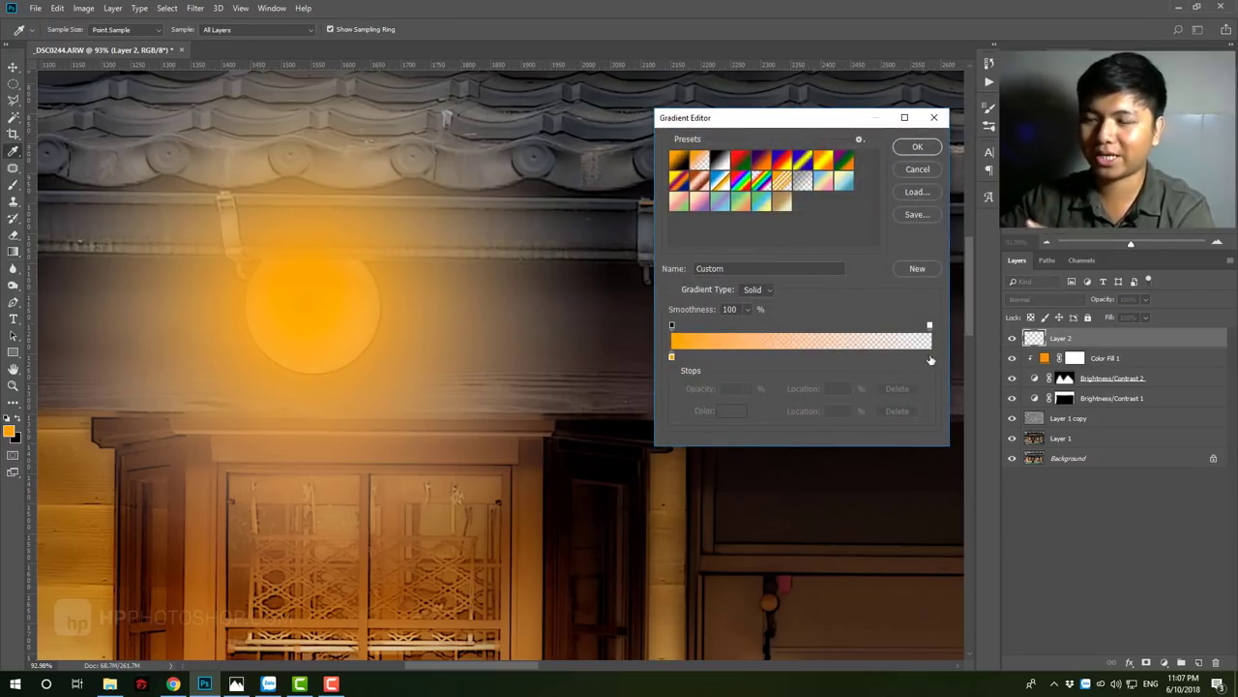
click(935, 118)
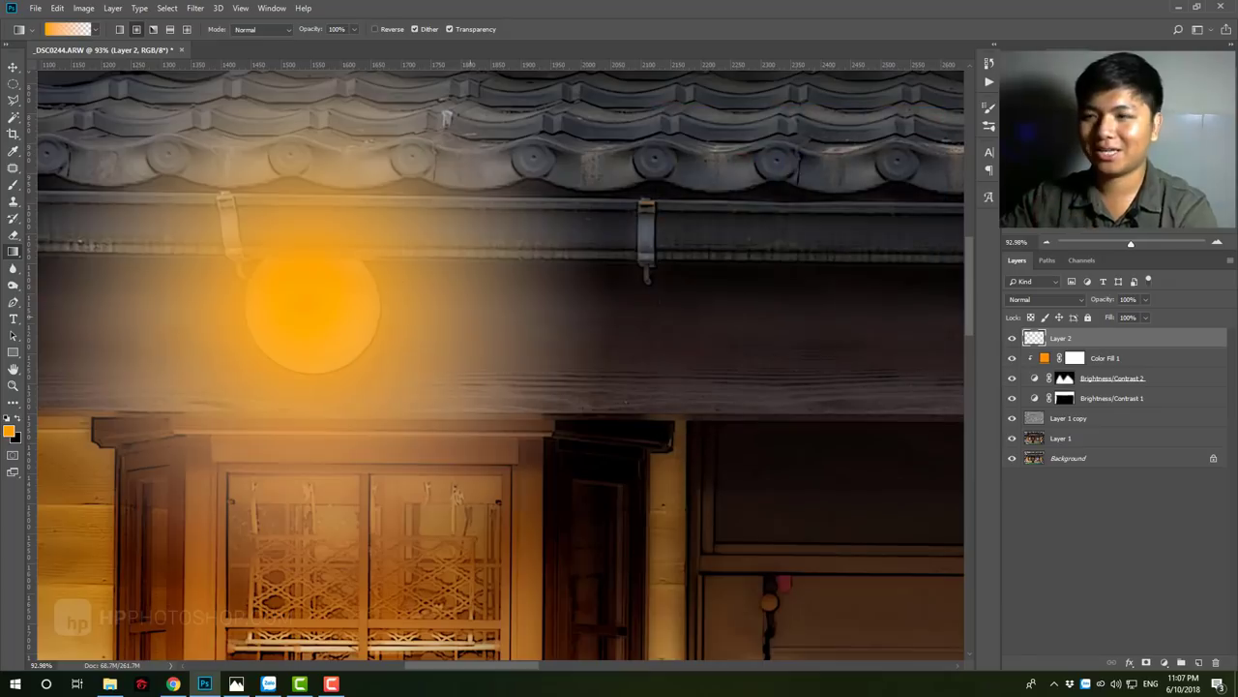
key(ctrl+z)
Step: On a new Layer 2, draw a radial orange glow over the left lamp
key(ctrl+shift+n)
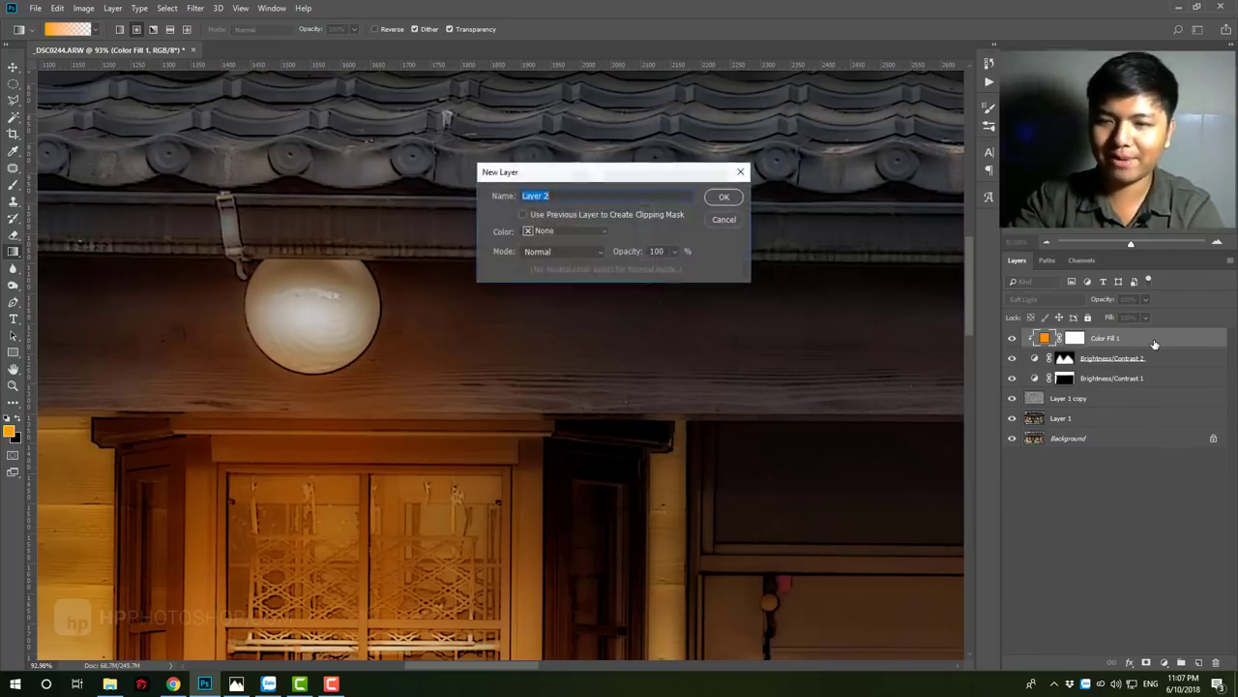
key(Escape)
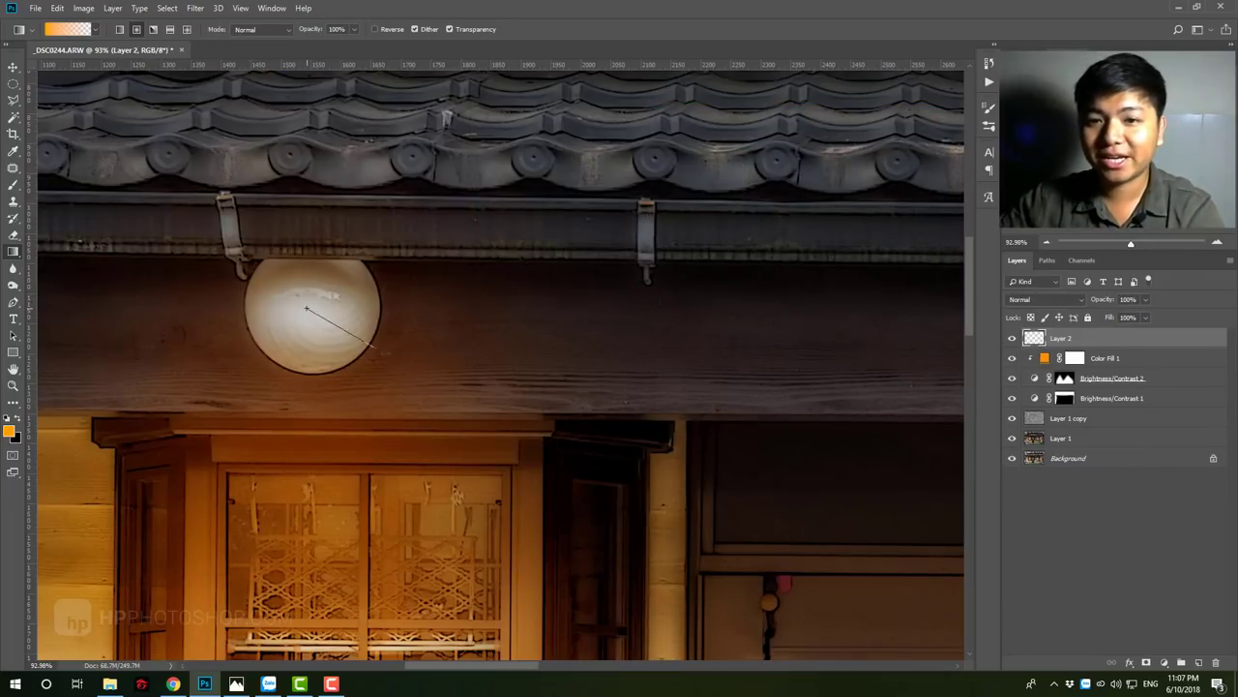
drag(375, 348, 497, 429)
key(z)
alt+click(583, 334)
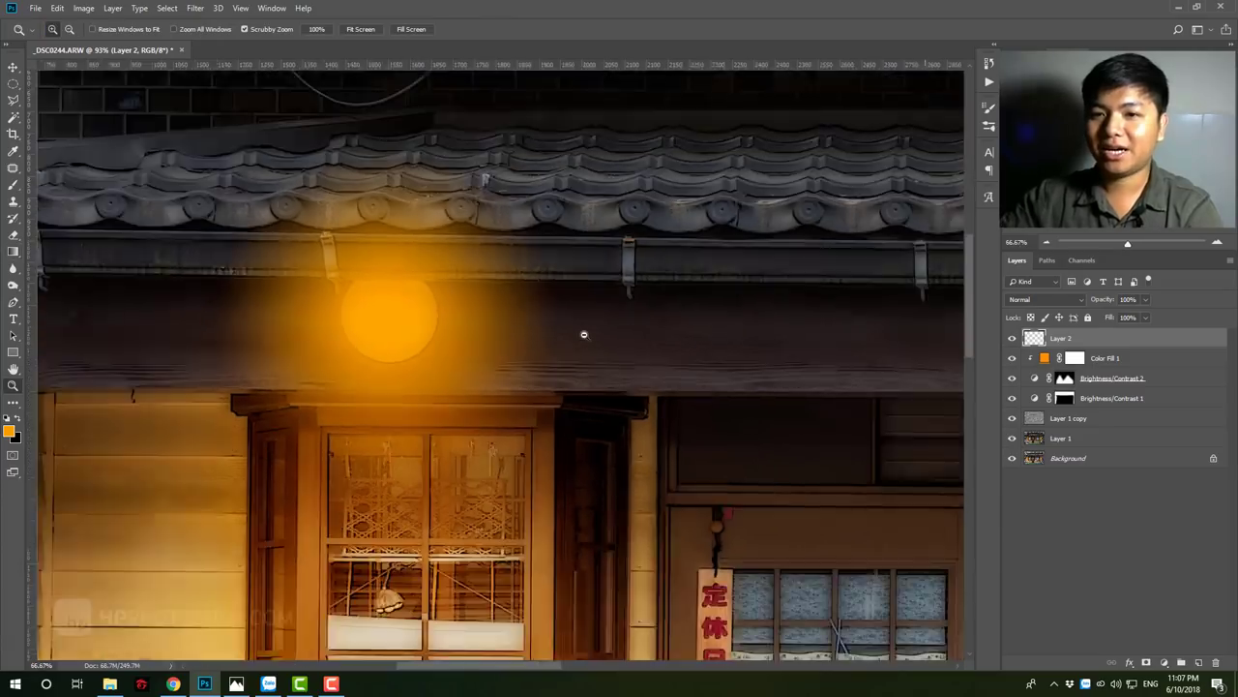
Step: Blend the glow layer as Color Dodge, after trying Soft Light, at 68% opacity
click(1039, 301)
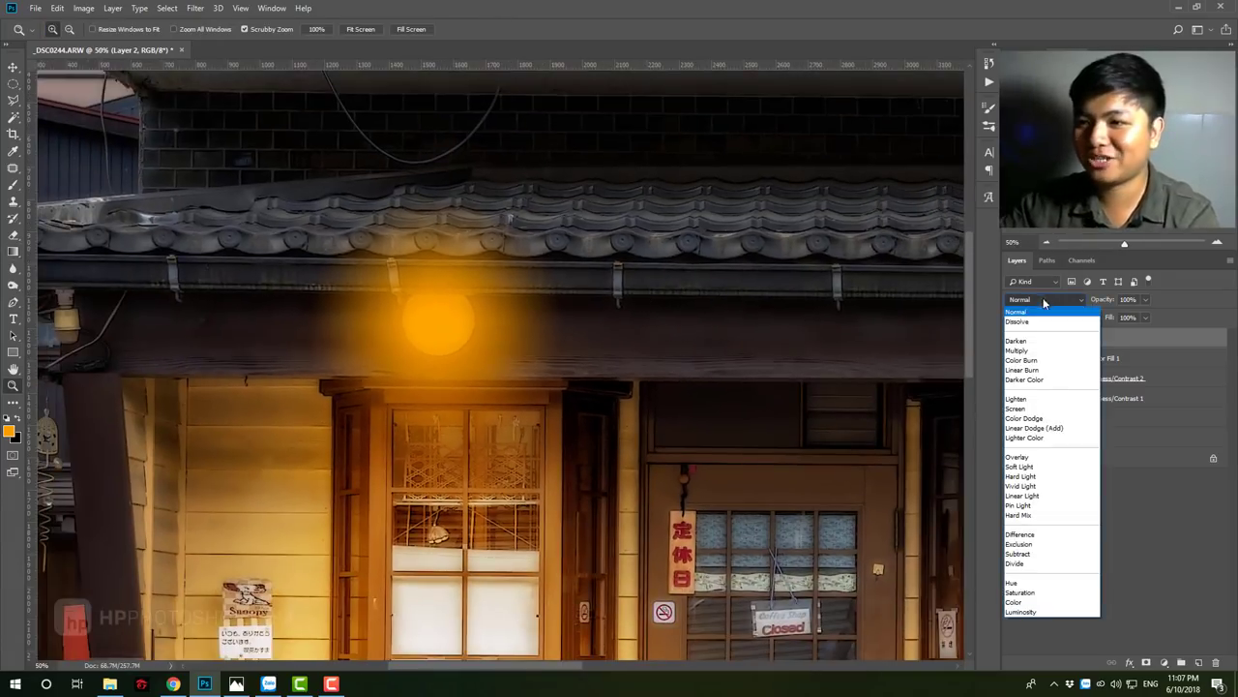
click(1047, 468)
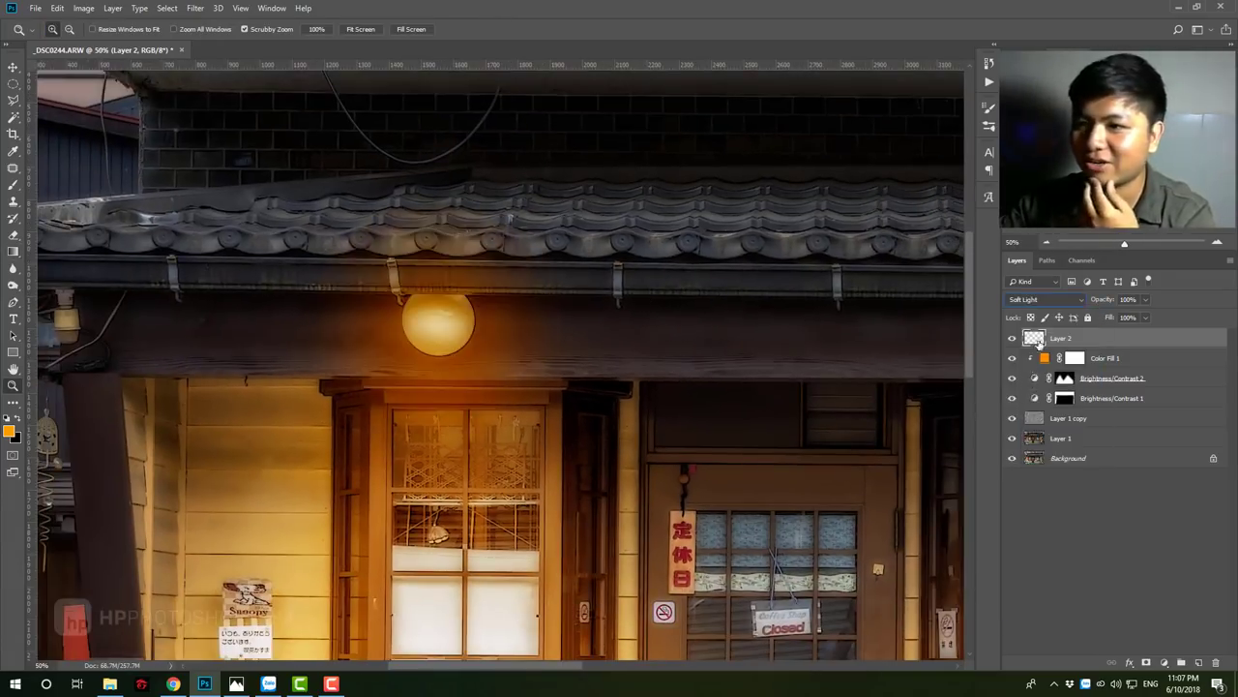
click(1056, 302)
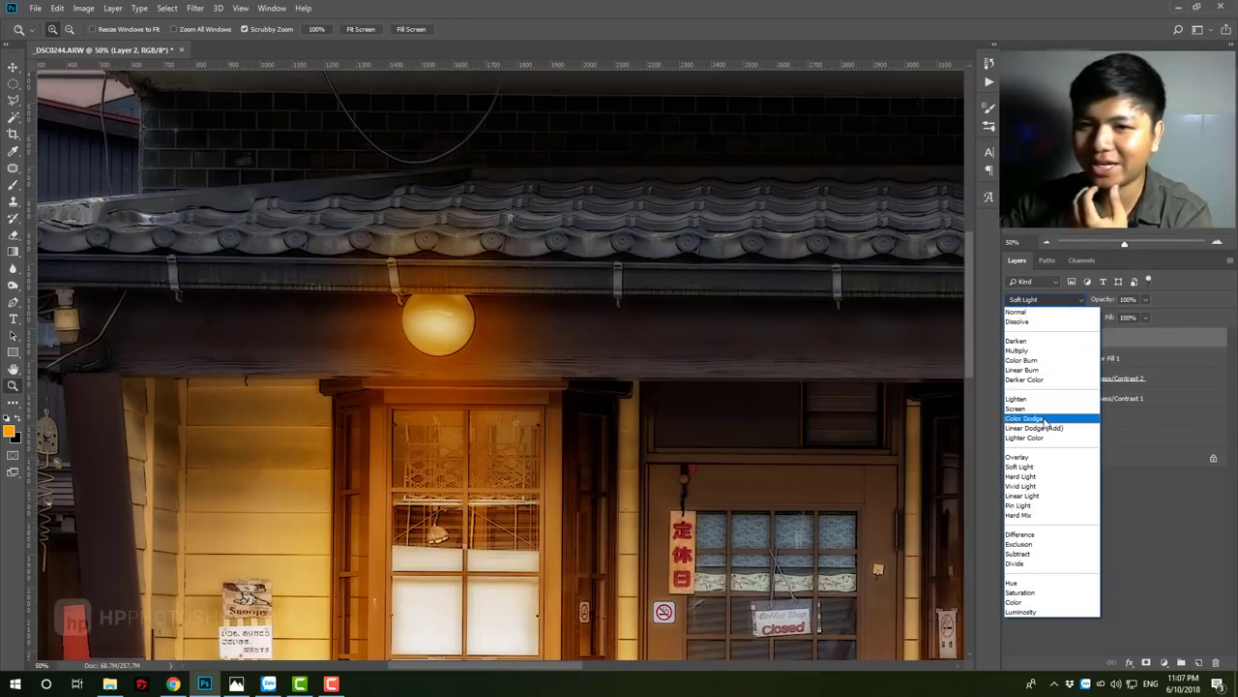
click(1045, 418)
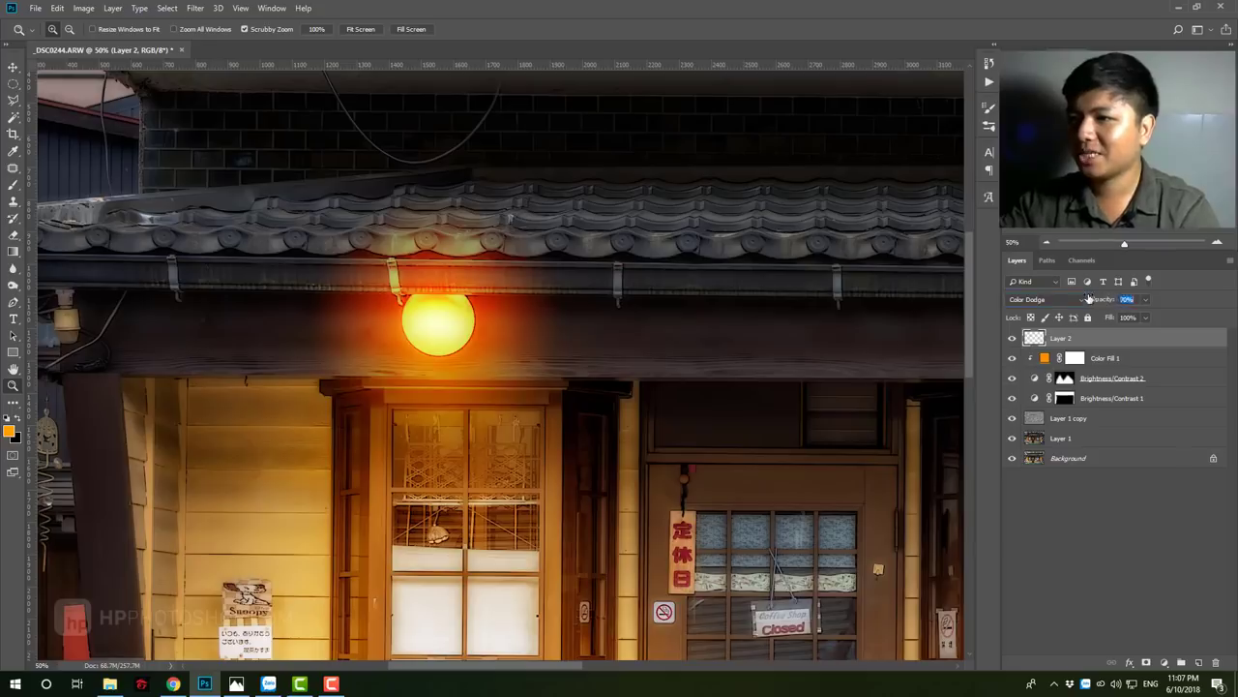
drag(1089, 298, 1086, 302)
text(68)
alt+click(631, 284)
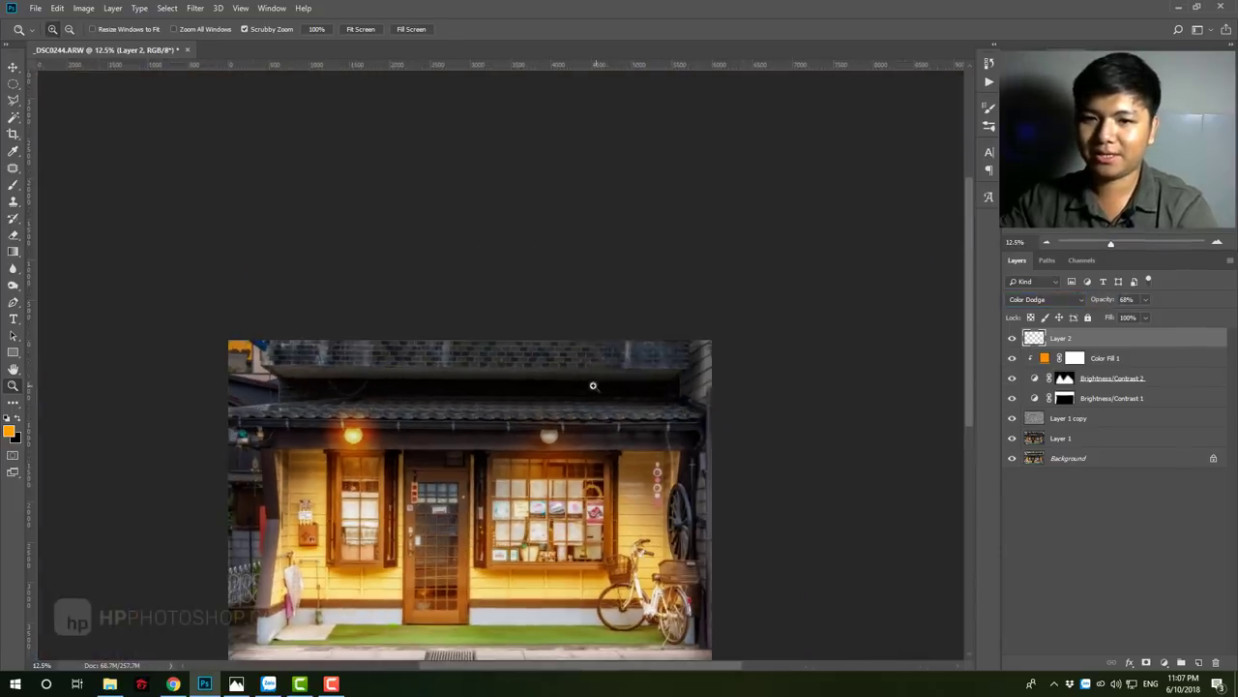
Step: Reselect the Layer 2 lamp glow and duplicate it as Layer 2 copy
click(567, 396)
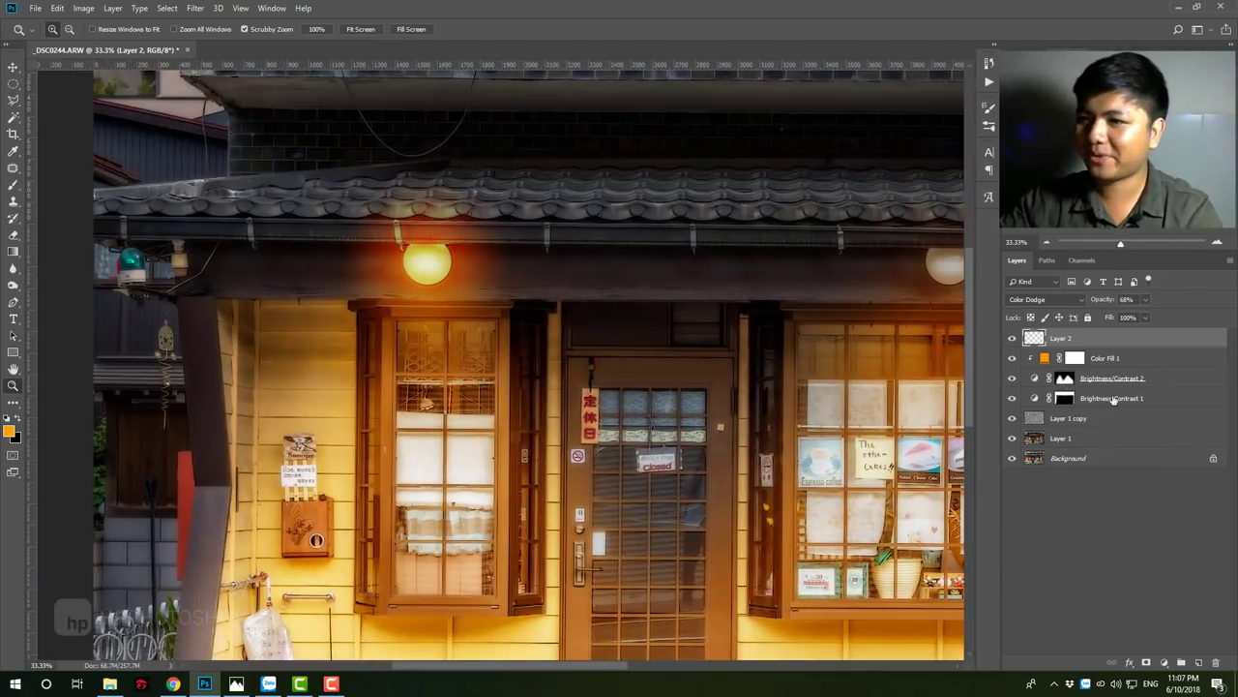
click(1076, 379)
click(1099, 339)
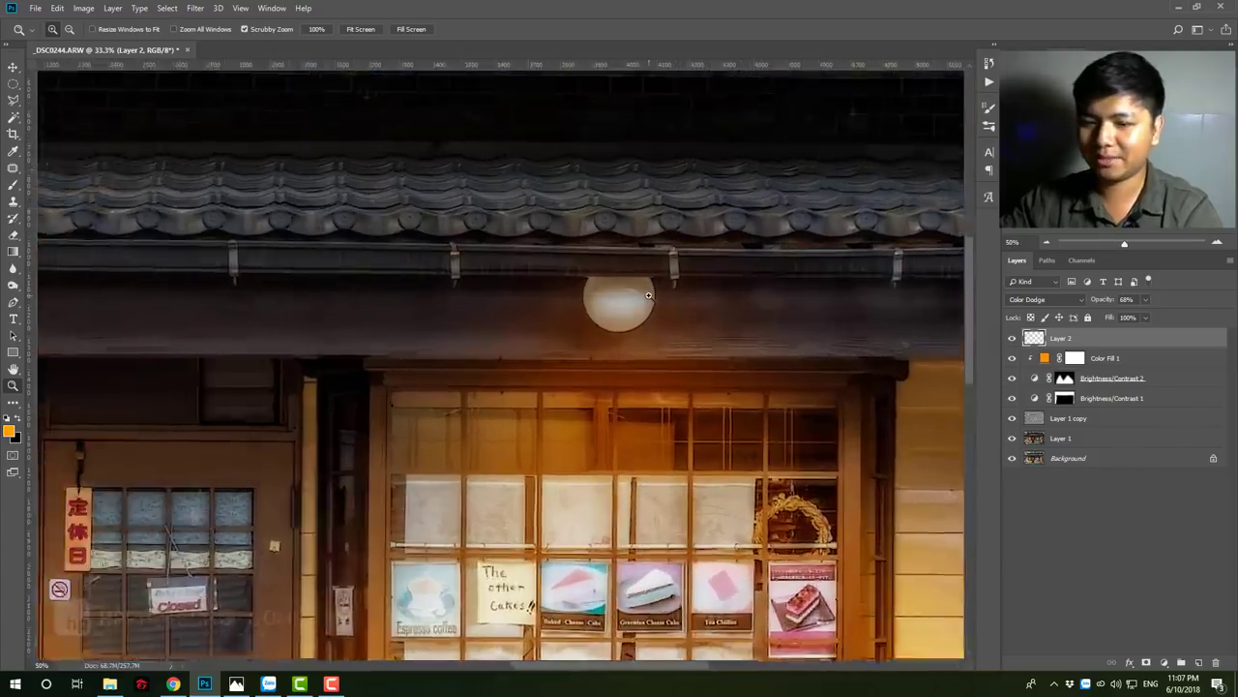
click(639, 296)
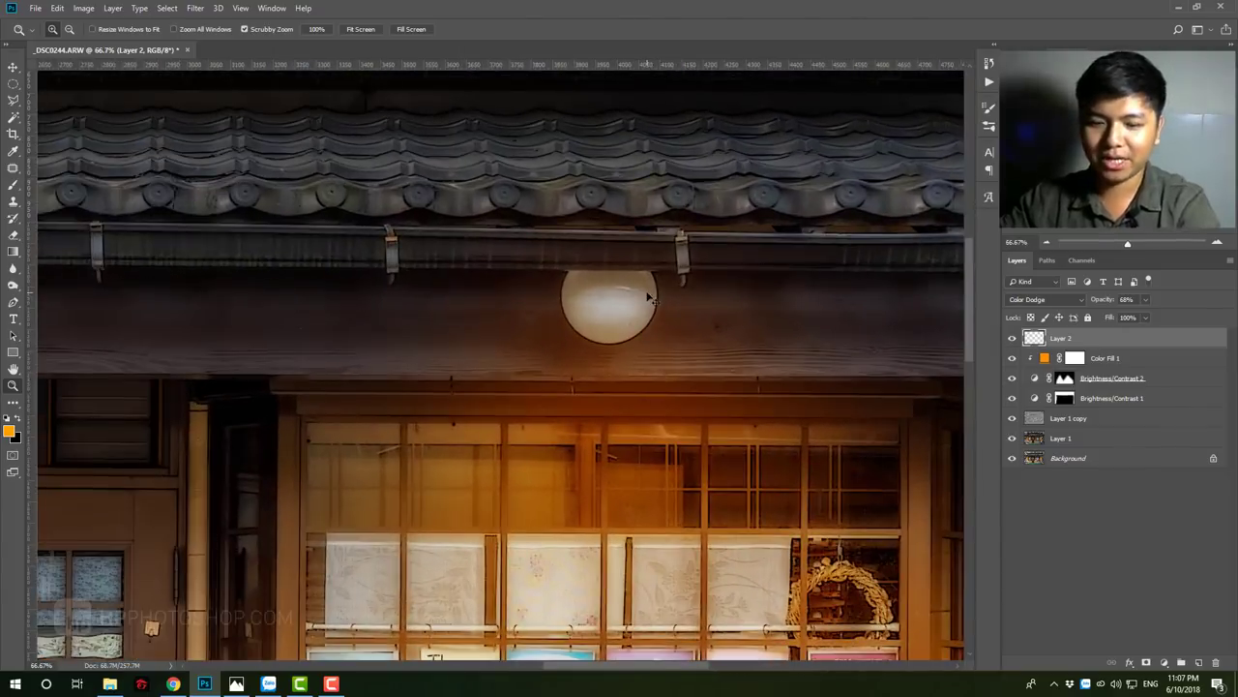
key(ctrl+j)
Step: Zoom out to the whole storefront and delete the first glow duplicate
key(v)
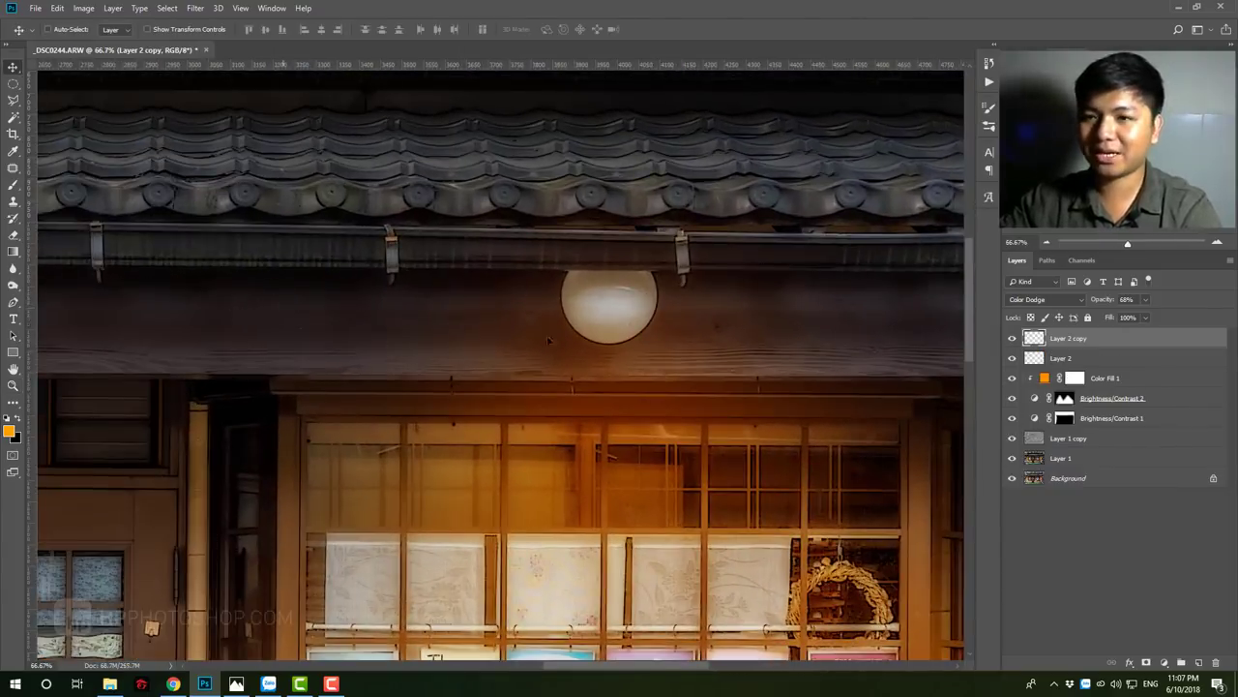
key(z)
drag(567, 326, 224, 306)
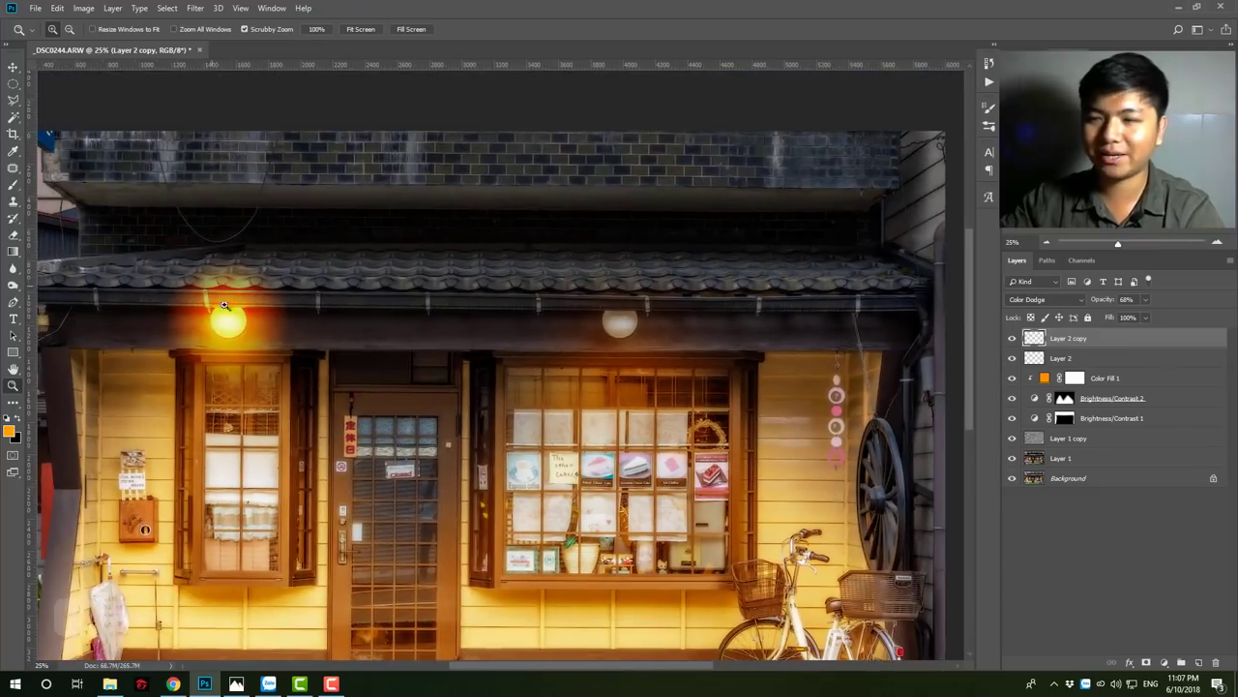
key(Delete)
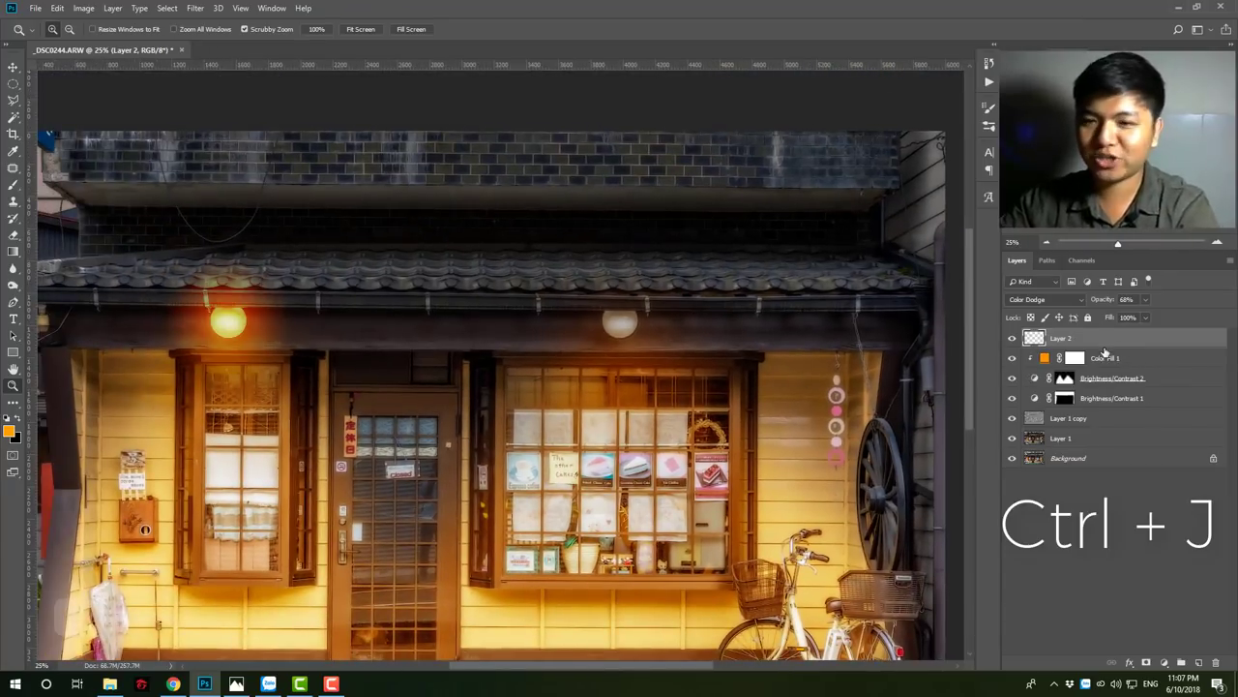
Step: Duplicate the glow layer again and move the copy onto the right-hand lamp
key(ctrl+j)
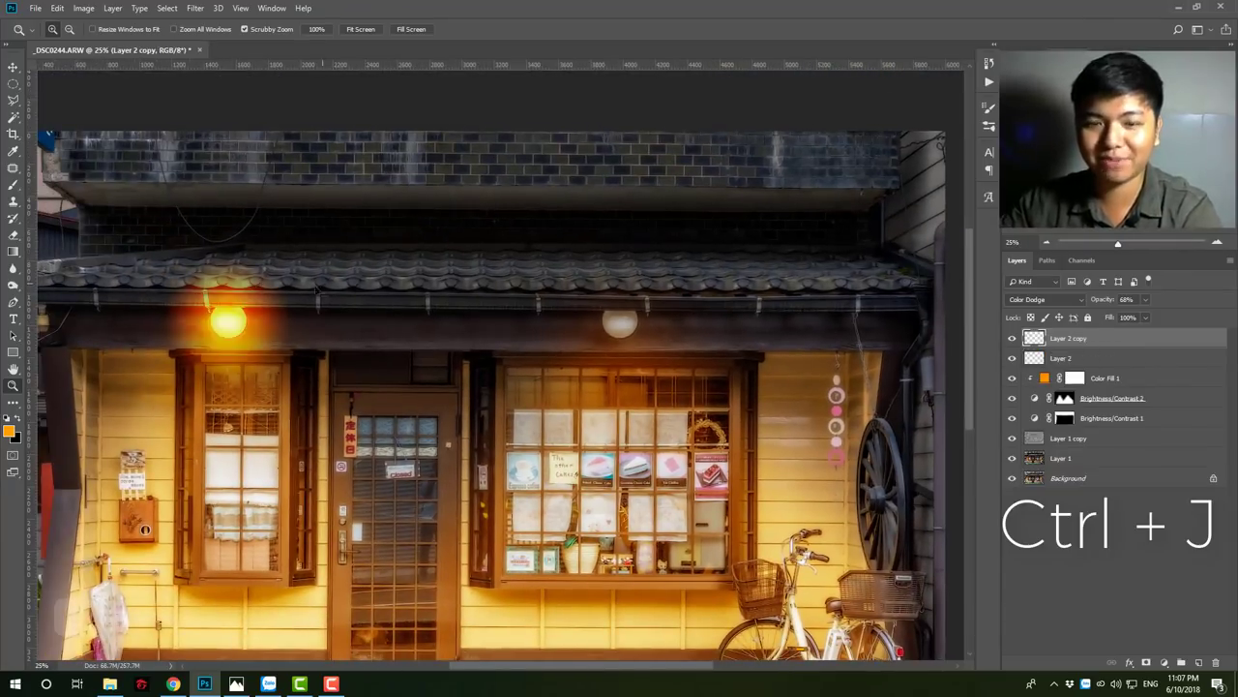
key(v)
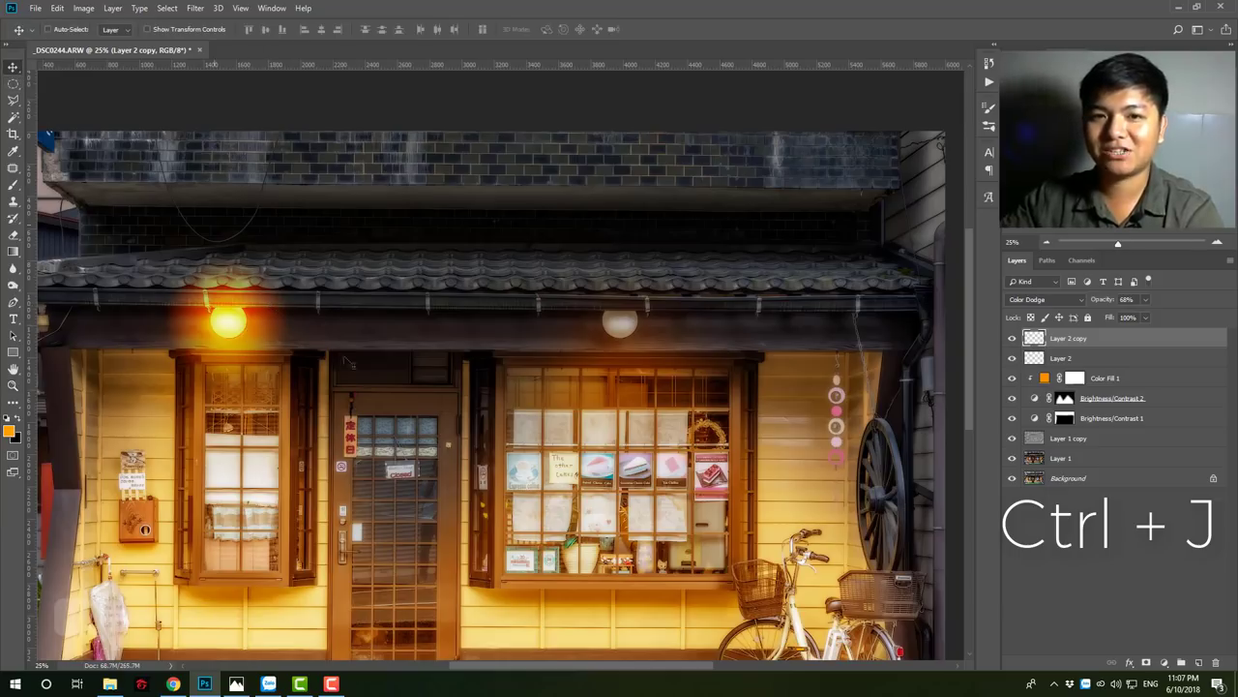
drag(242, 339, 627, 338)
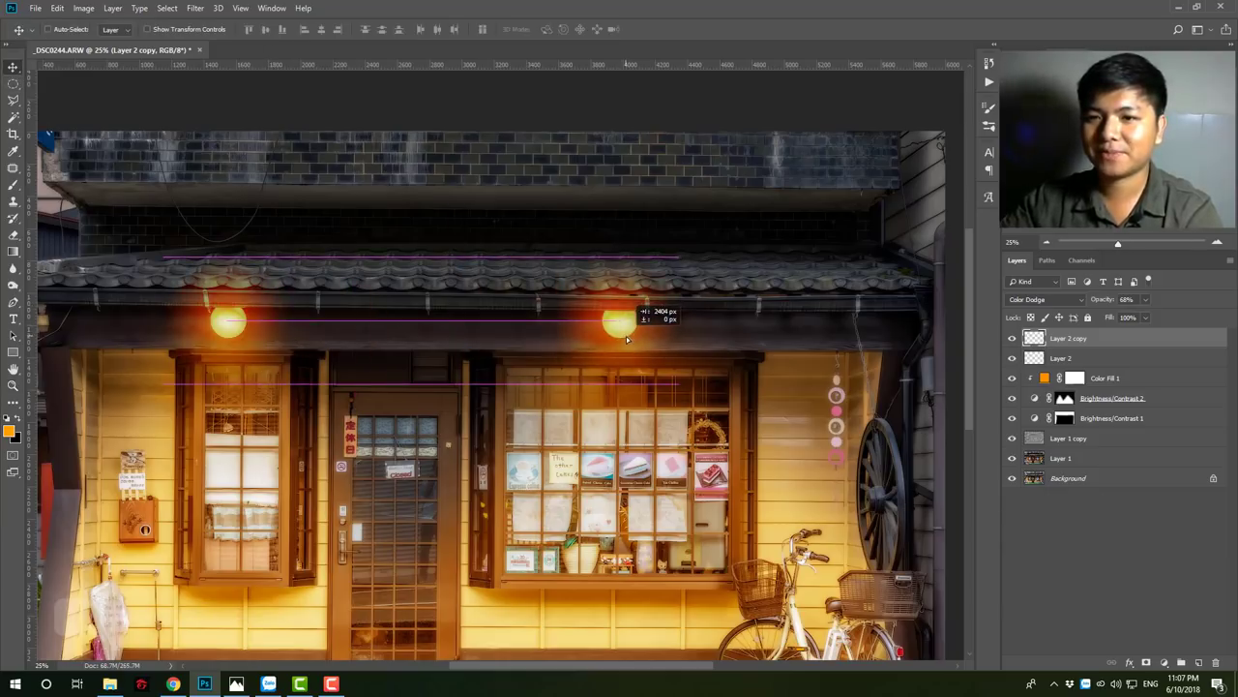
key(z)
alt+click(442, 335)
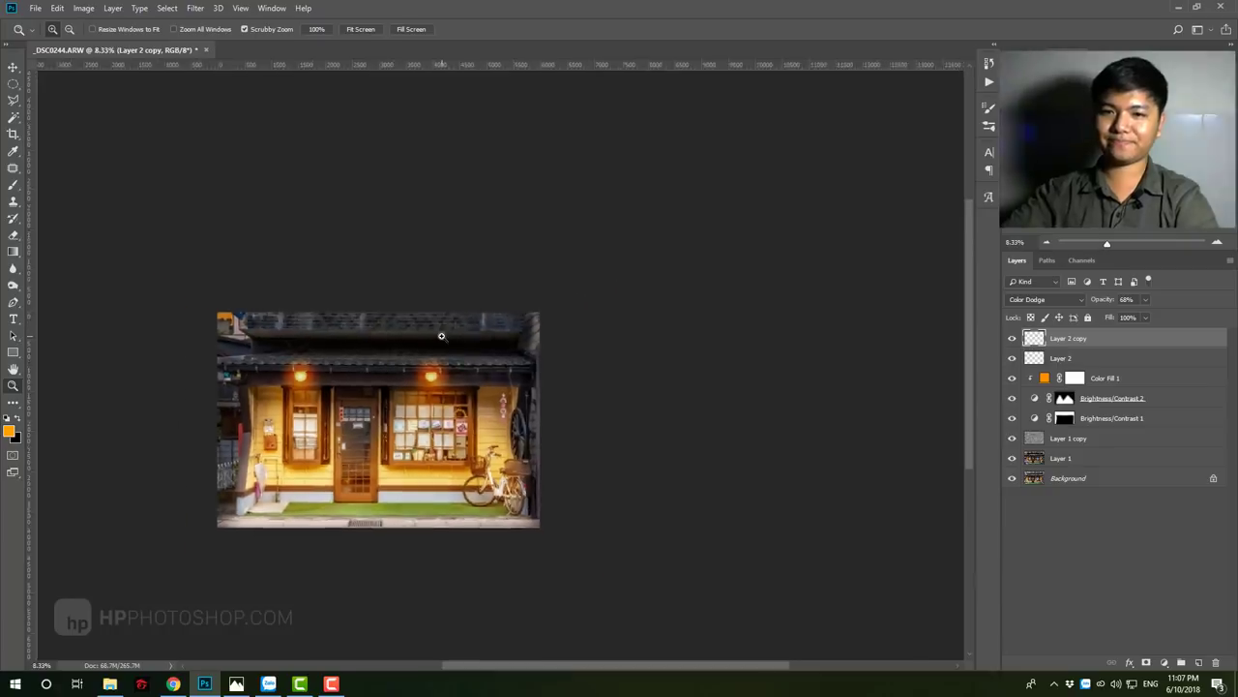
click(441, 336)
click(441, 336)
click(442, 336)
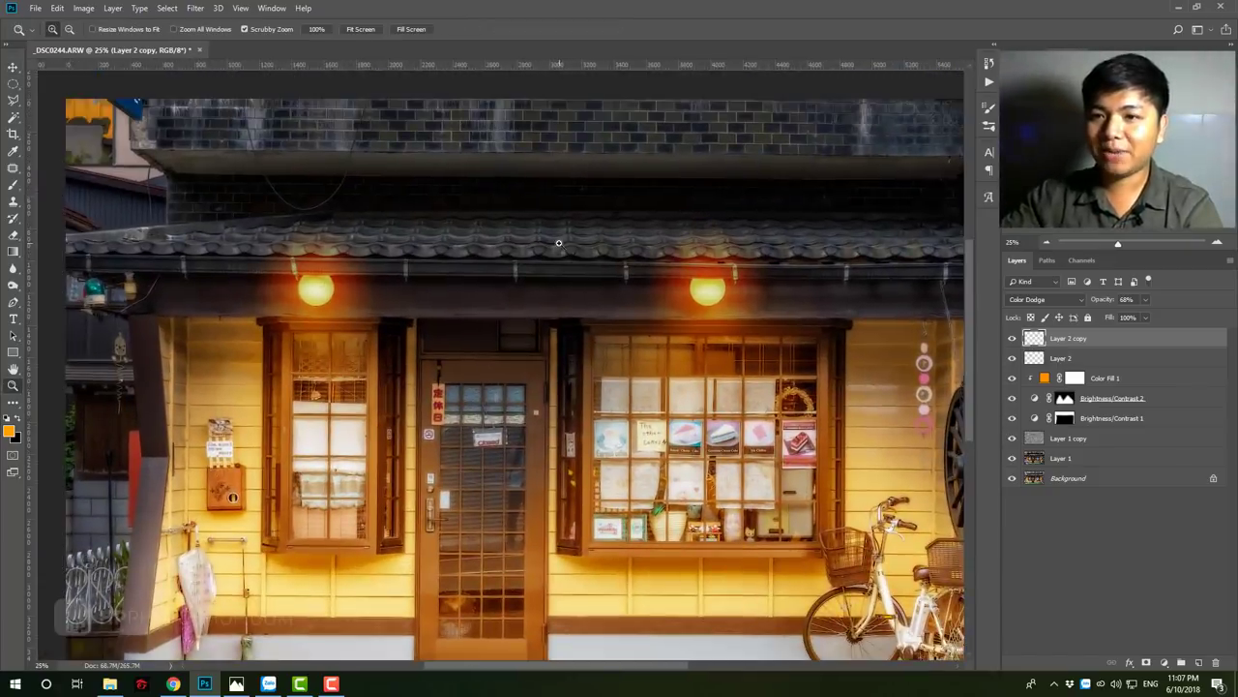
click(559, 243)
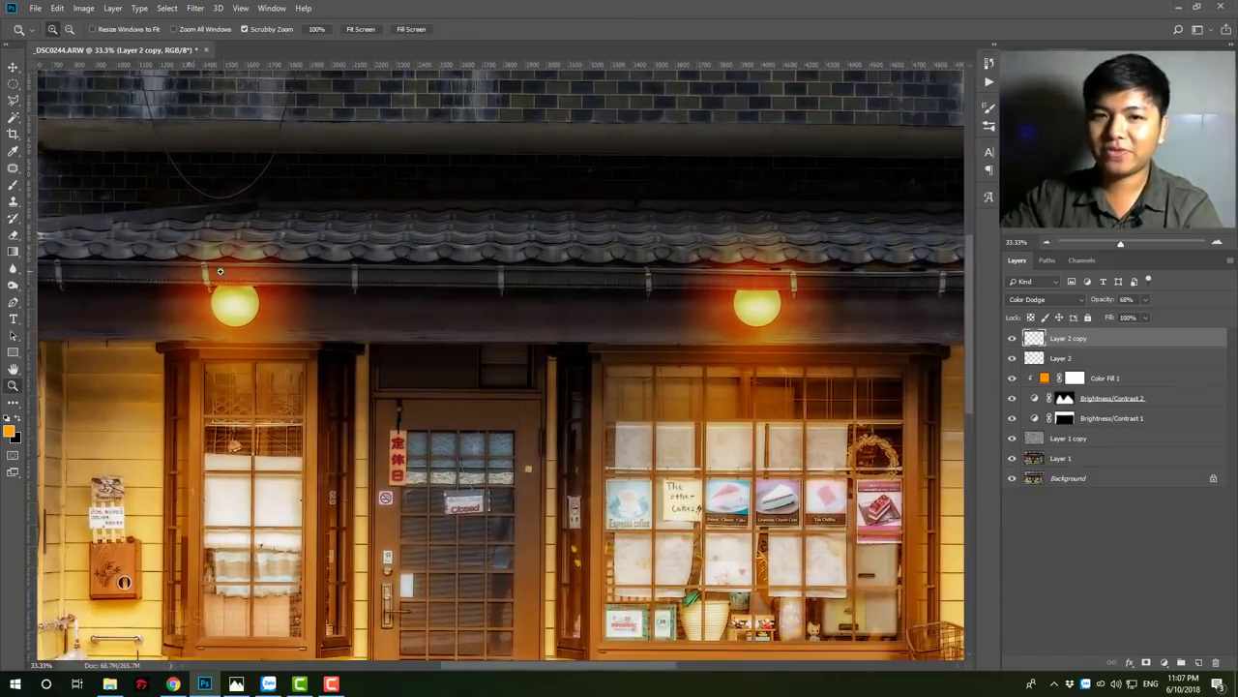
drag(224, 274, 261, 238)
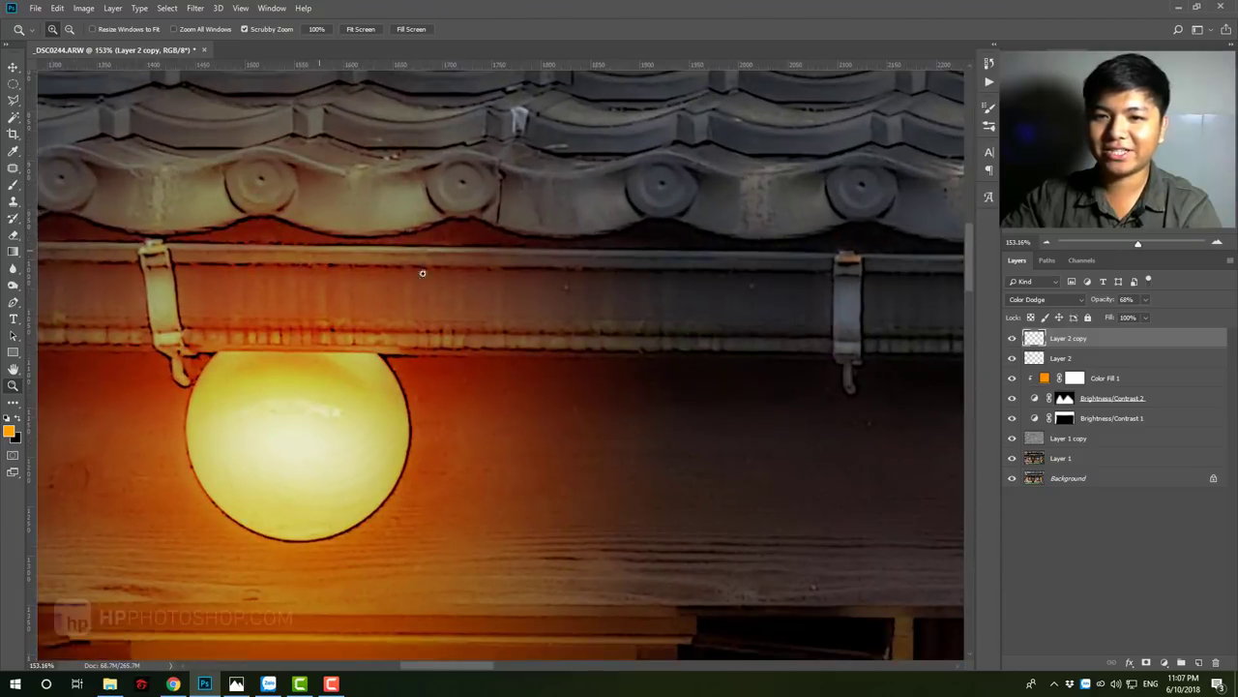
Step: Add a layer mask to Layer 2 copy and set a smaller brush with default colours
drag(421, 274, 577, 333)
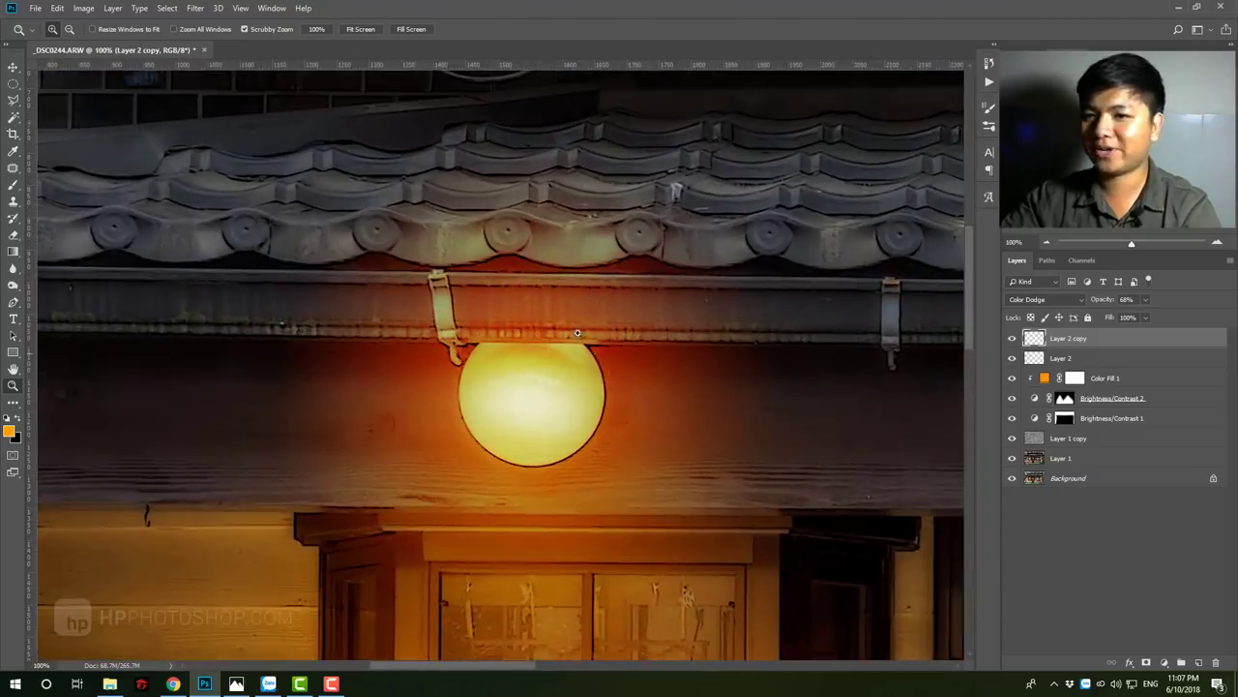
click(1146, 664)
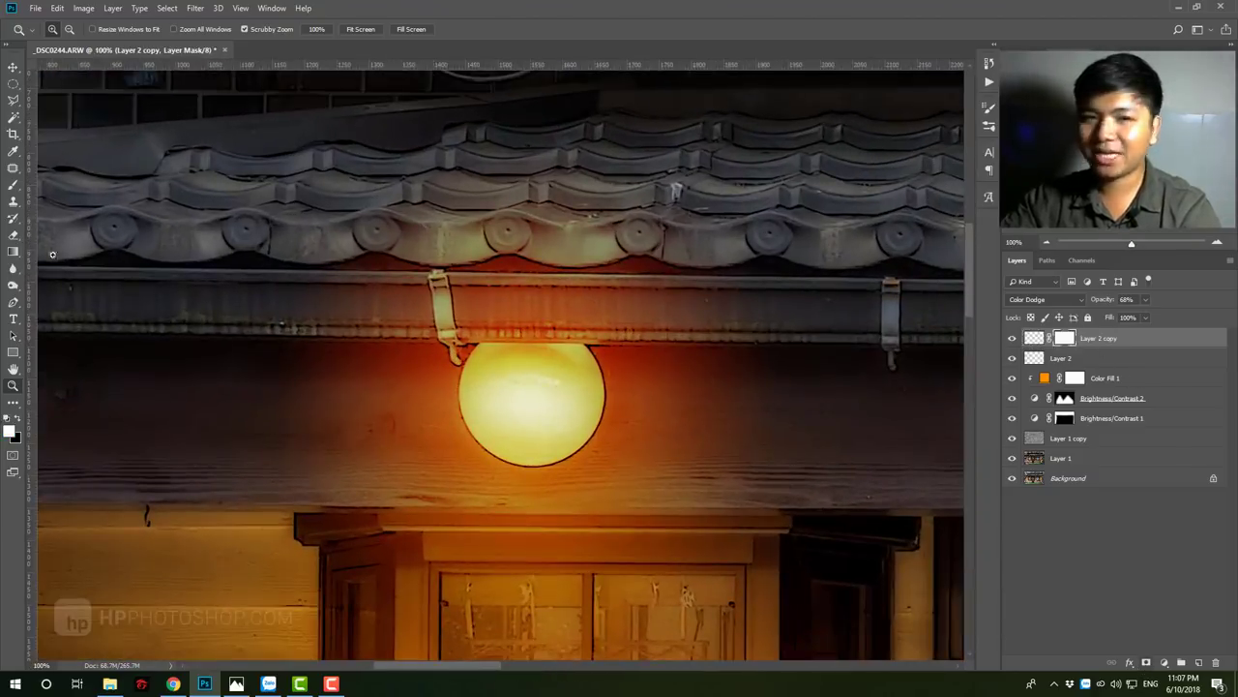
key(b)
key(d)
key(bracketleft)
key(bracketleft)
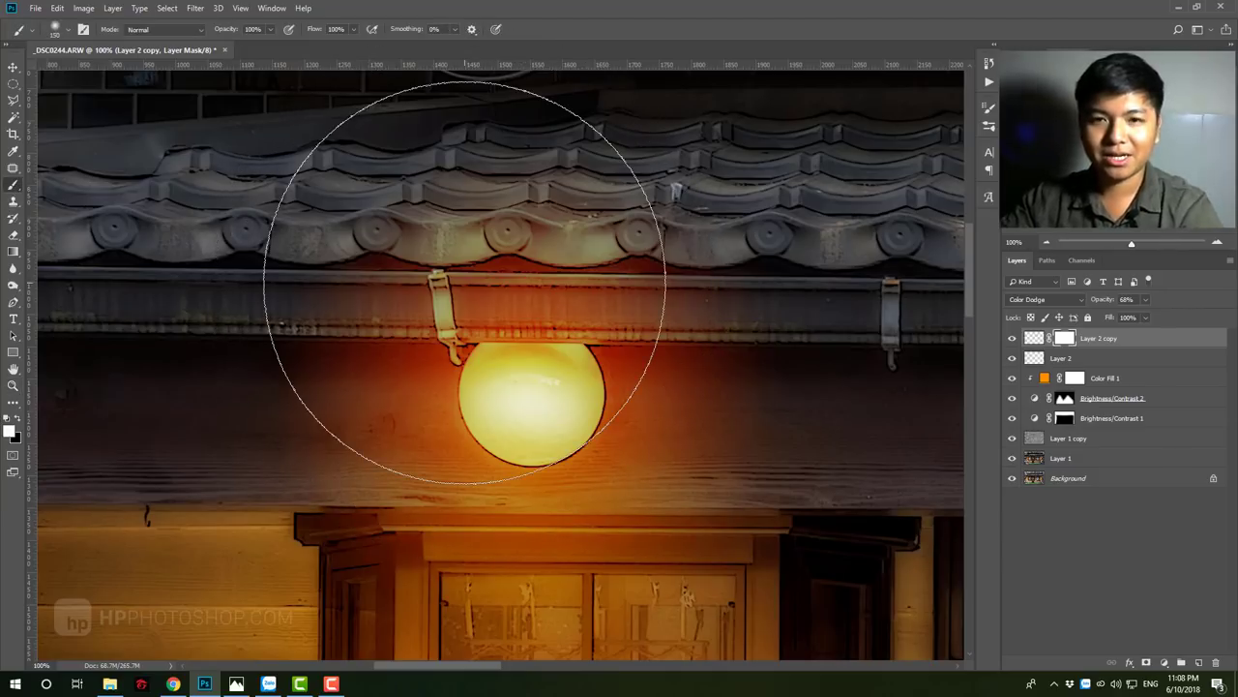
key(bracketleft)
key(bracketleft)
key(bracketleft)
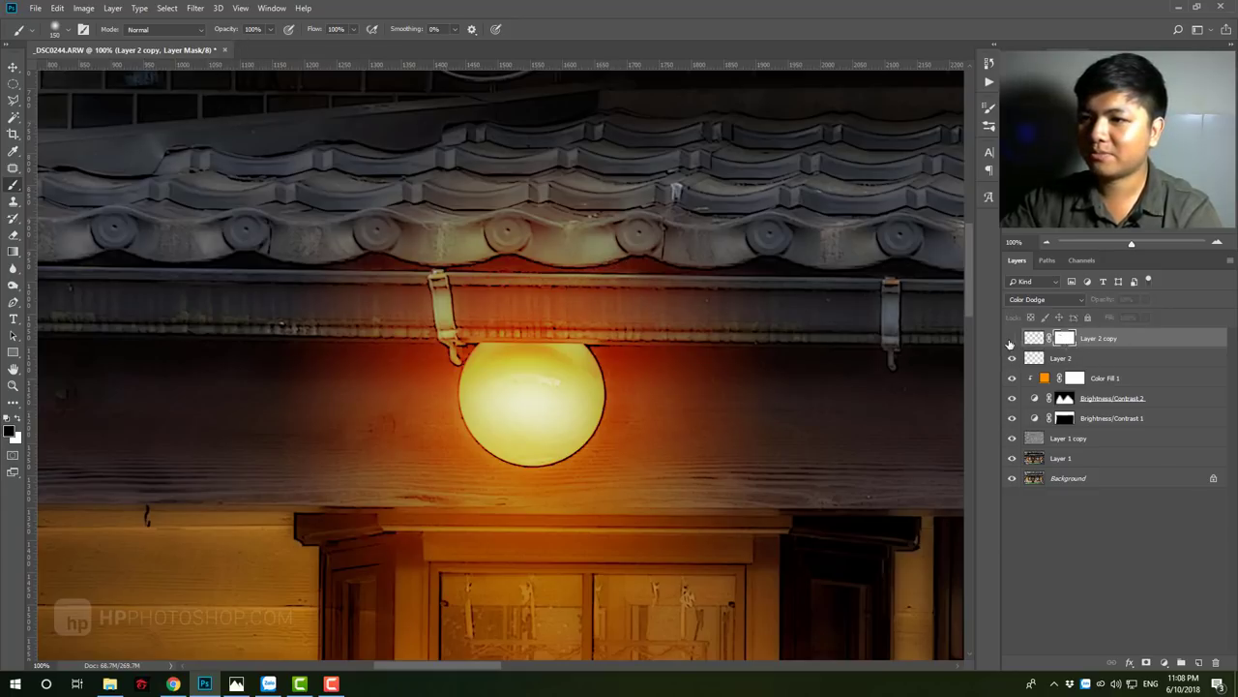
Step: Mask Layer 2 and paint out its glow above the beam and roof edge
click(1062, 360)
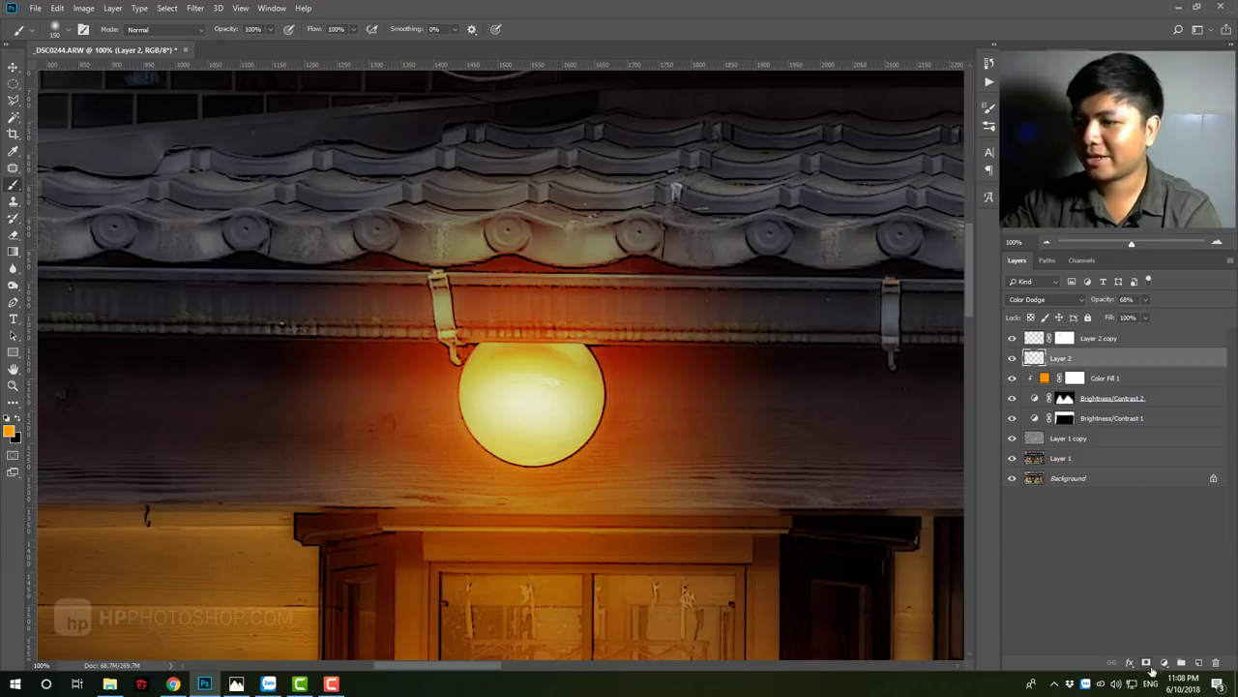
click(1147, 662)
drag(419, 281, 290, 243)
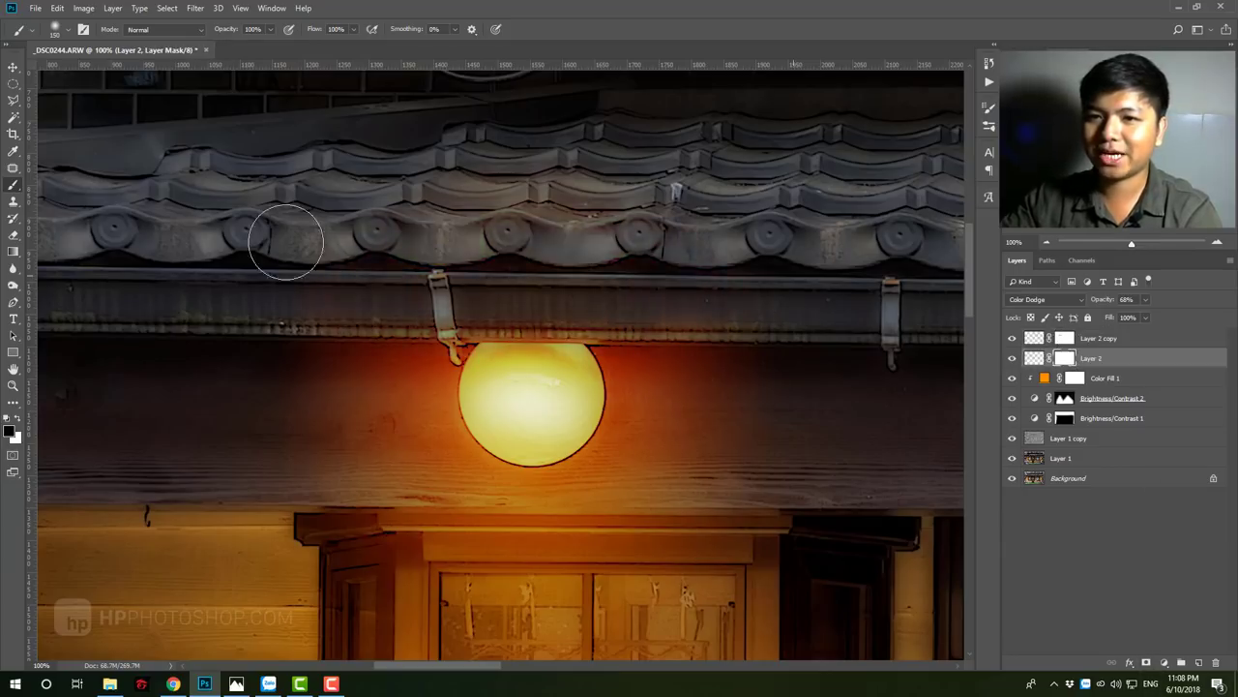
key(z)
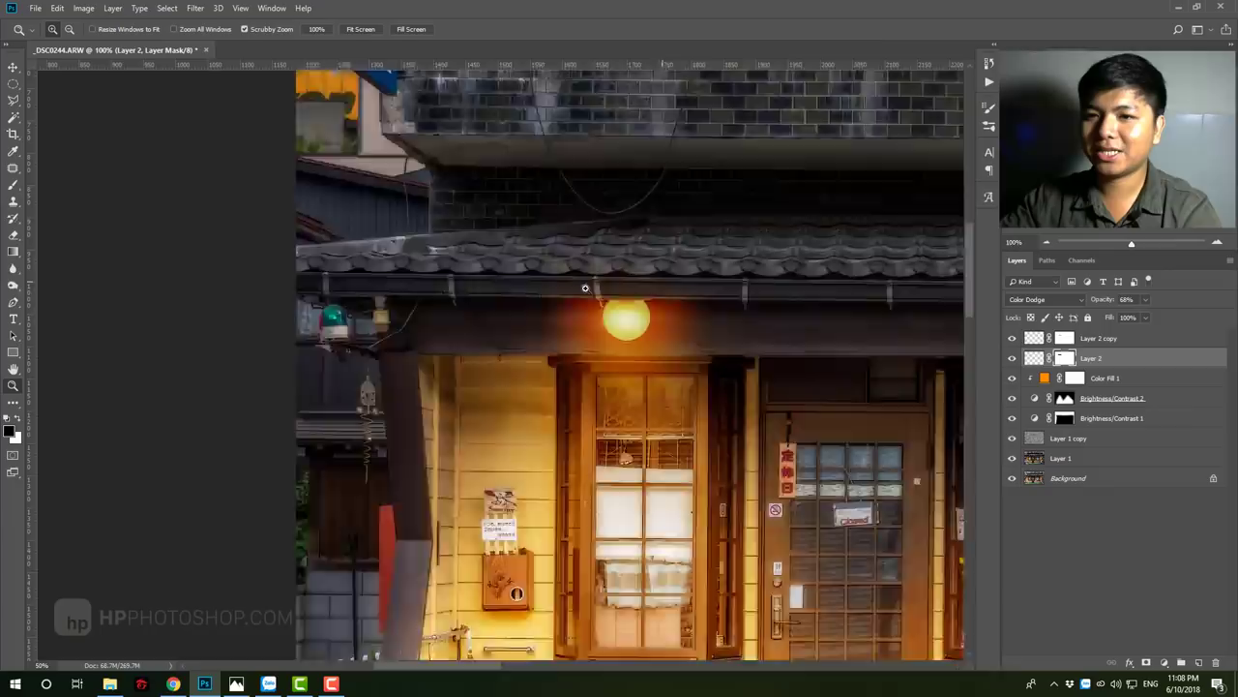
drag(619, 290, 490, 291)
drag(588, 288, 707, 290)
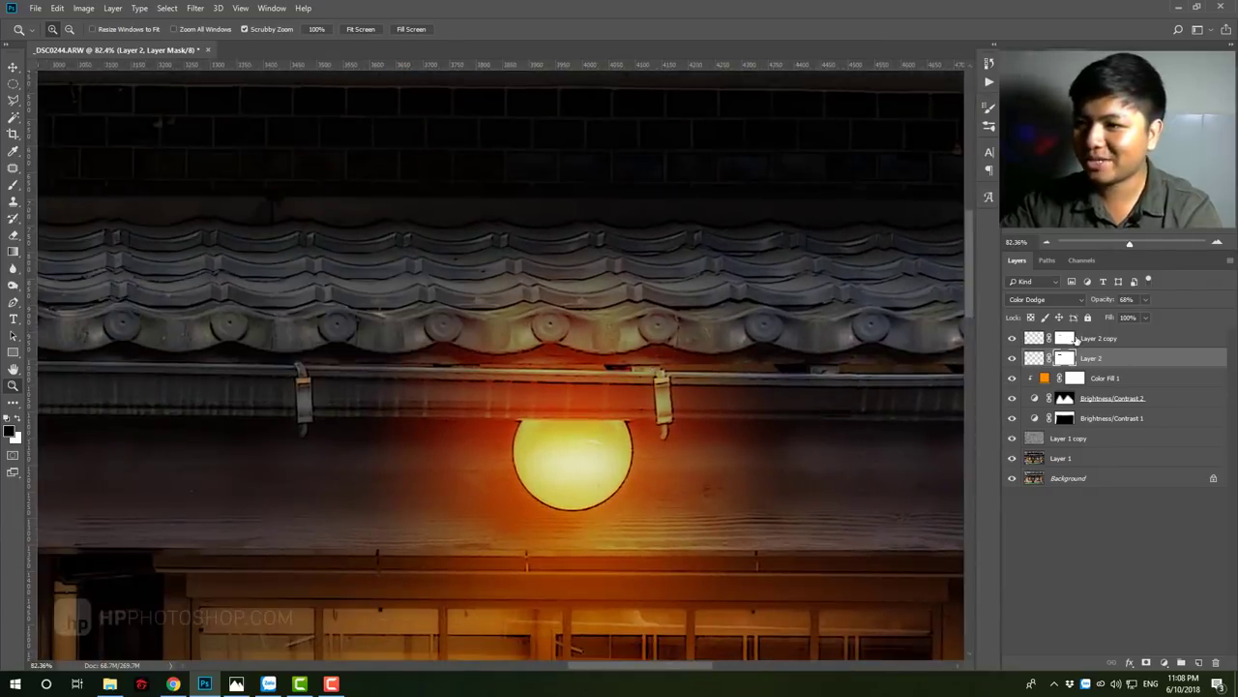
Step: On Layer 2 copy's mask, paint out the glow along and just below the beam
click(1074, 337)
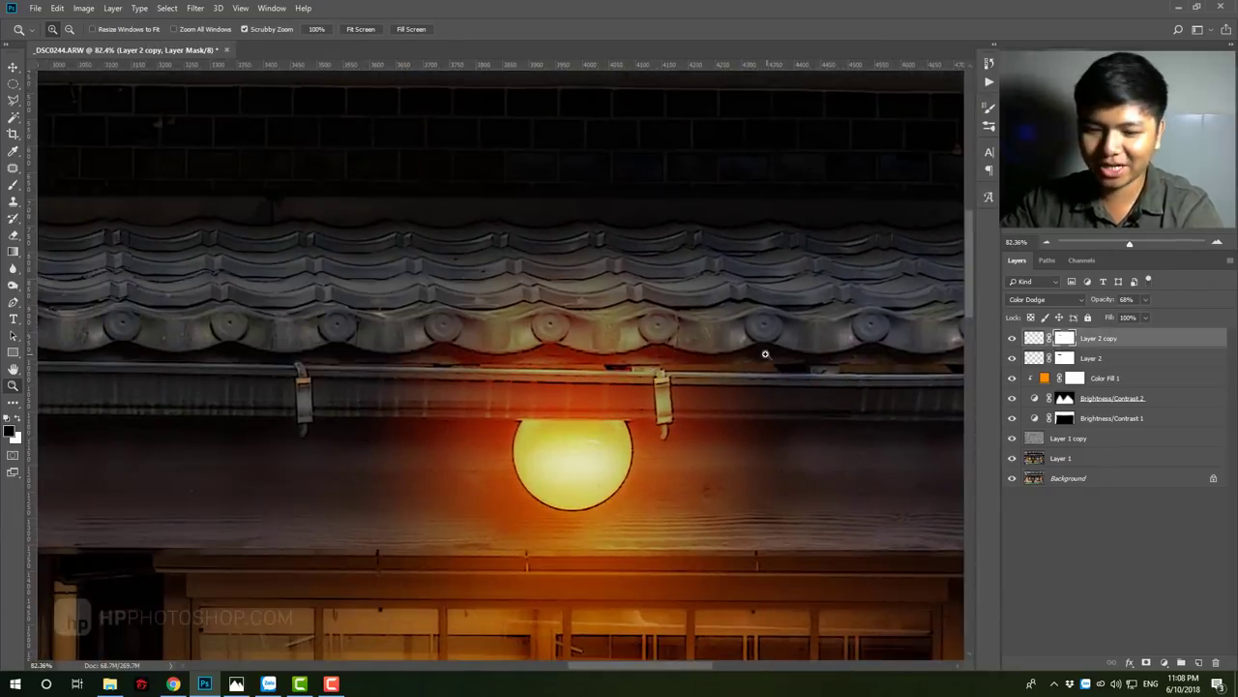
key(b)
drag(756, 357, 396, 359)
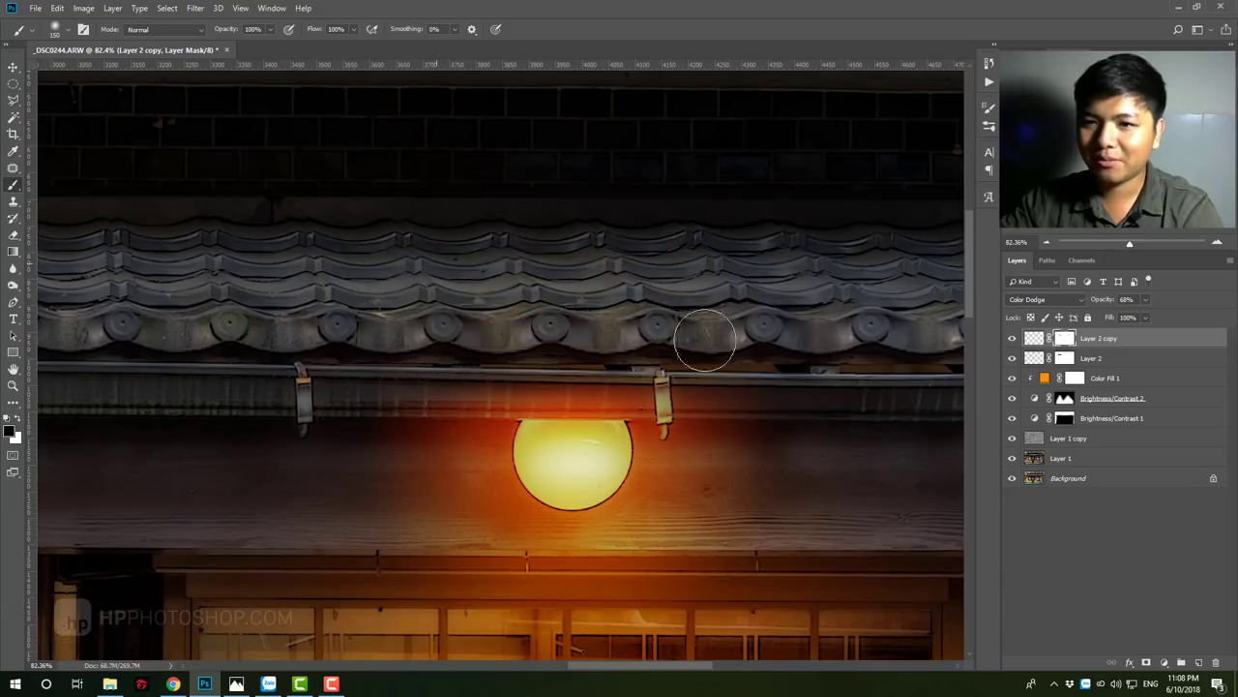
drag(697, 364, 523, 364)
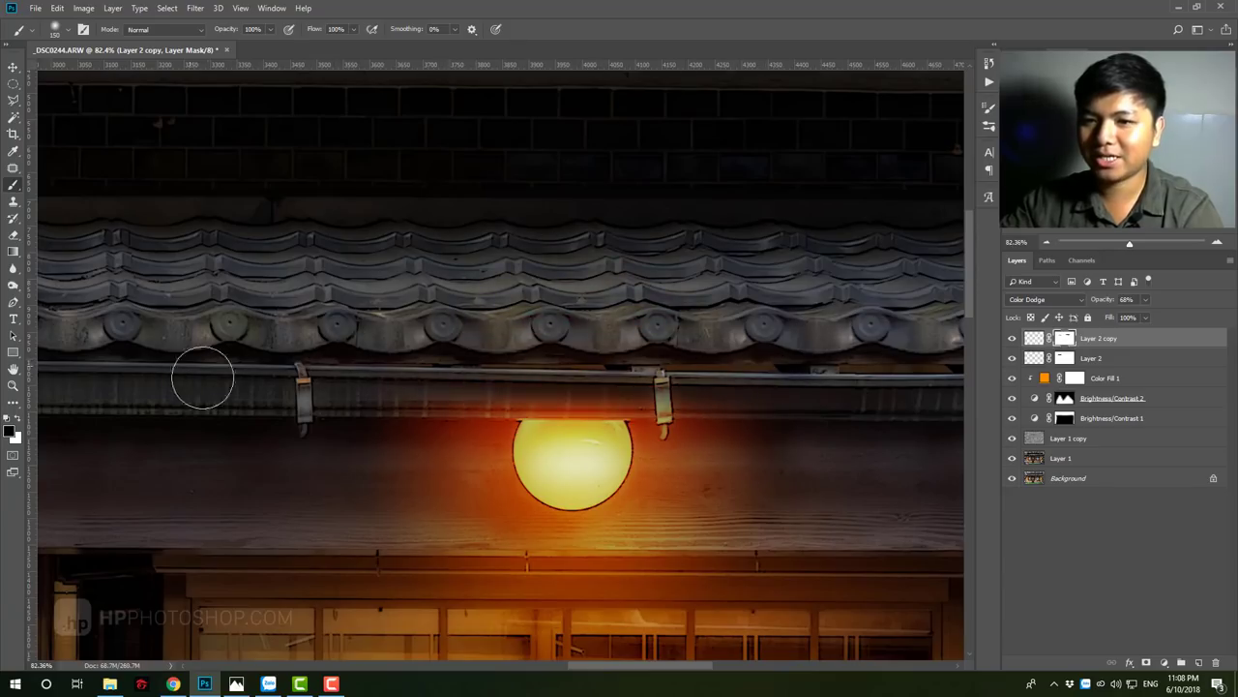
drag(201, 374, 583, 368)
drag(475, 360, 653, 379)
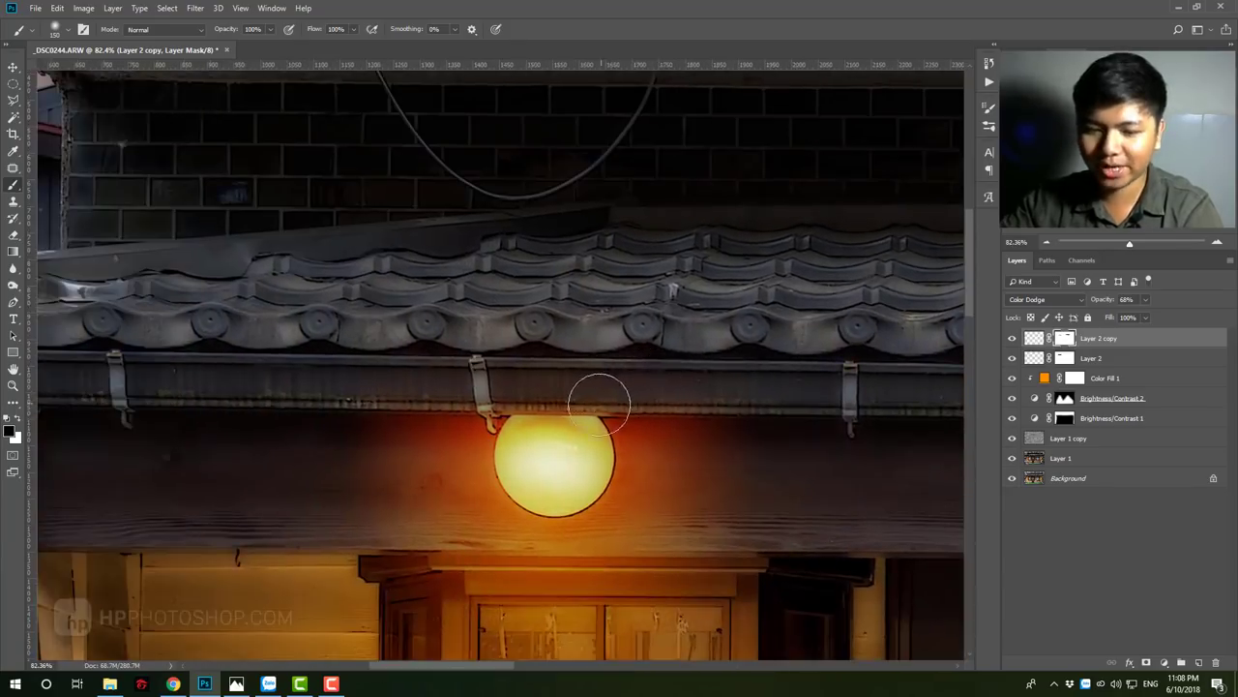
Step: Sample the lamp orange, undo a test stroke, and reselect the lamp layer's mask
click(1067, 360)
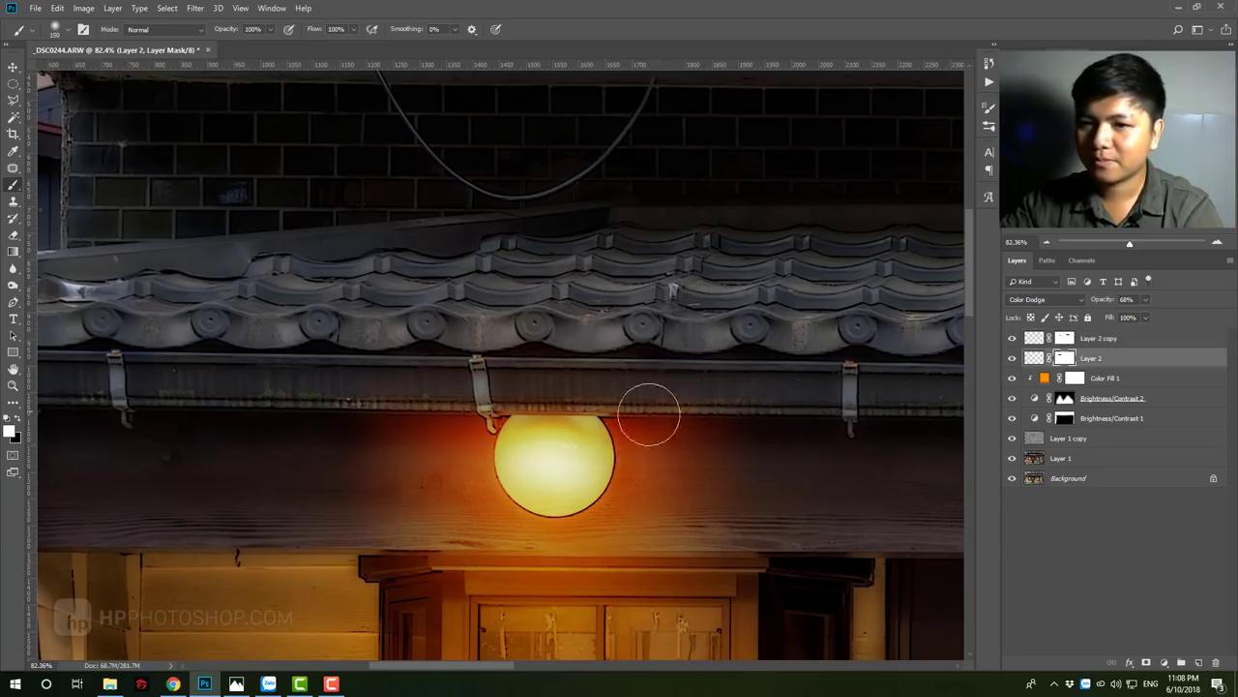
alt+click(448, 423)
drag(684, 426, 420, 451)
key(ctrl+z)
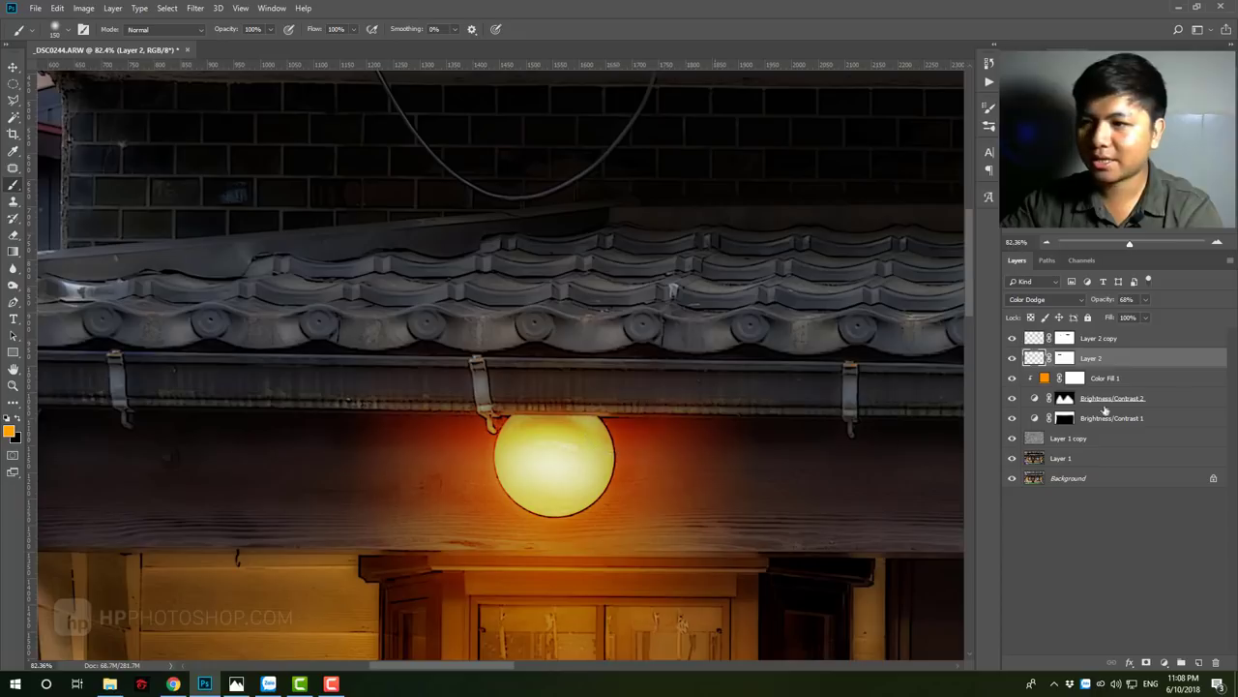
click(1066, 358)
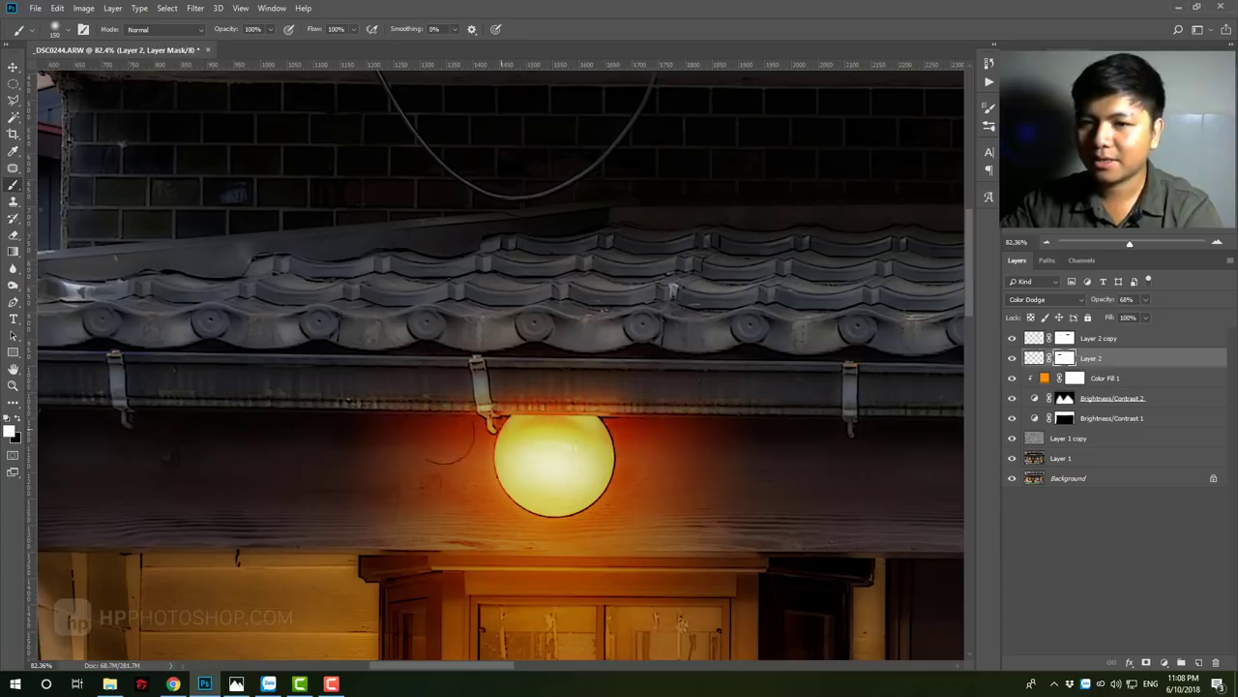
key(z)
drag(627, 418, 505, 367)
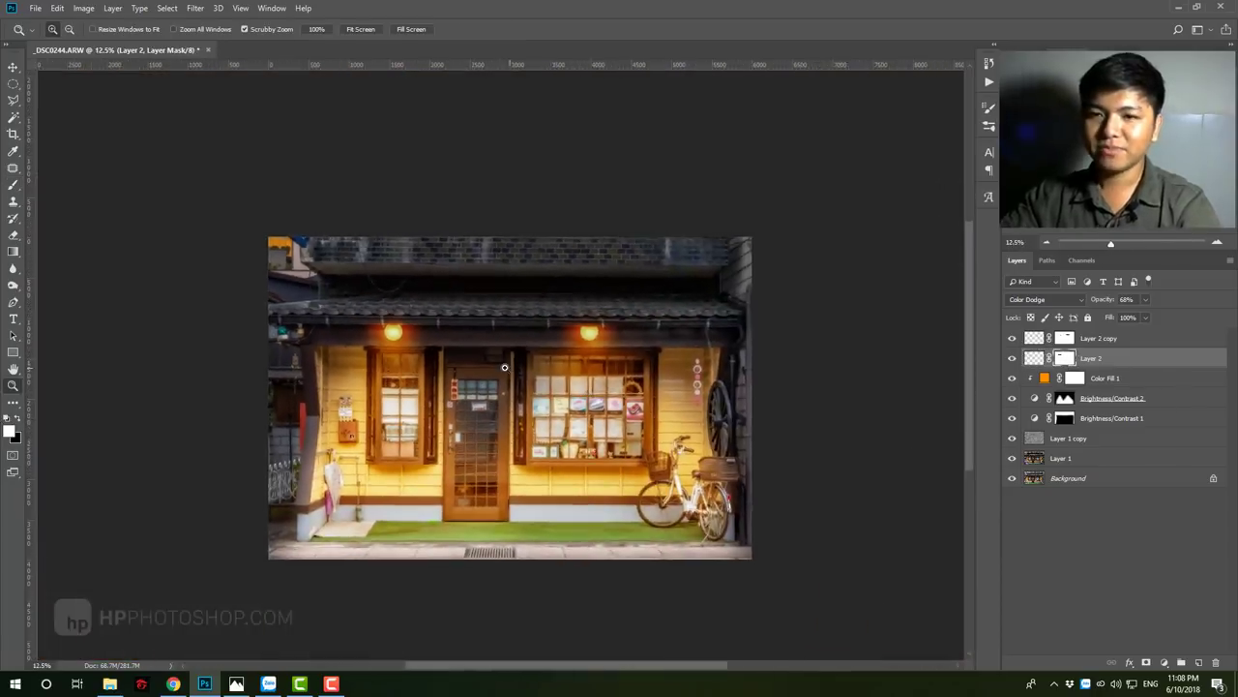
click(505, 366)
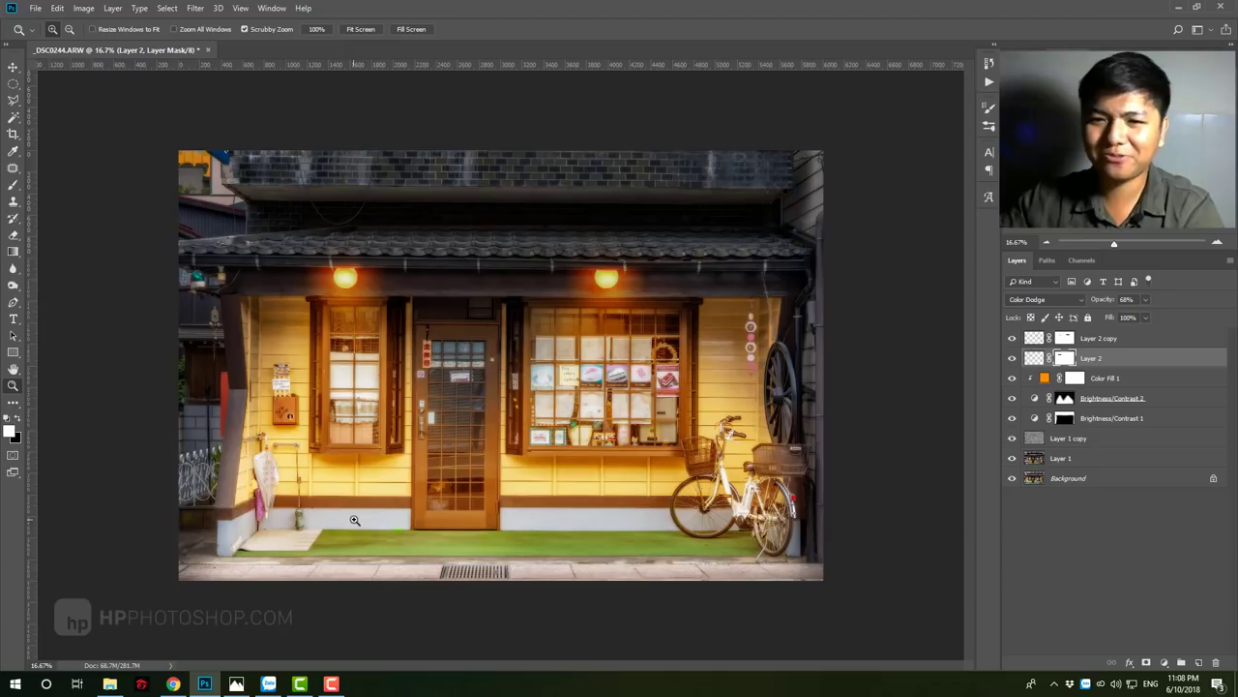
click(468, 426)
alt+click(515, 479)
click(542, 343)
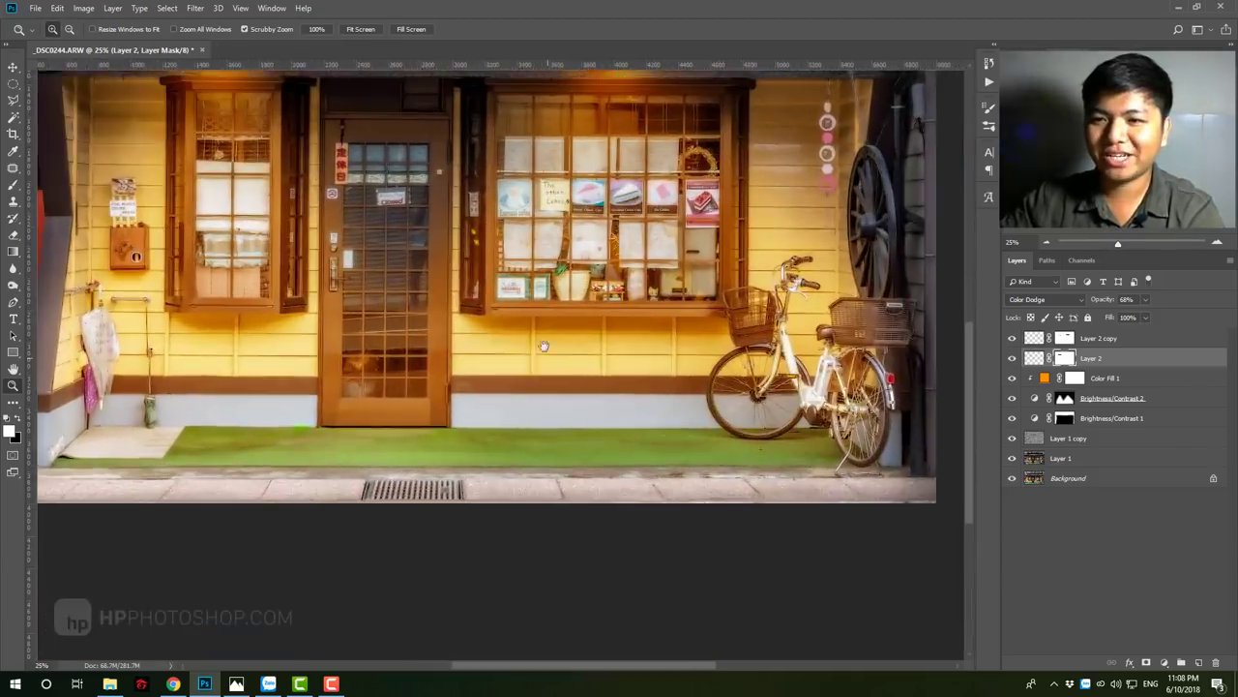
drag(542, 342, 607, 454)
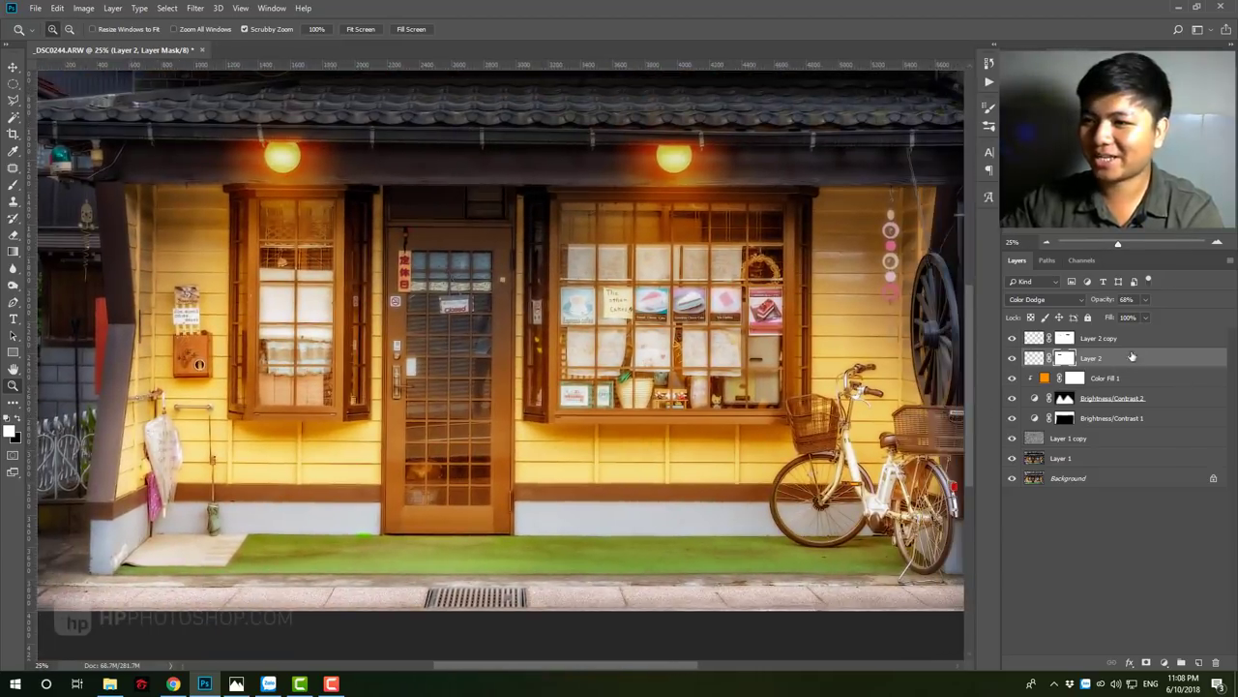
key(alt+bracketright)
click(1151, 440)
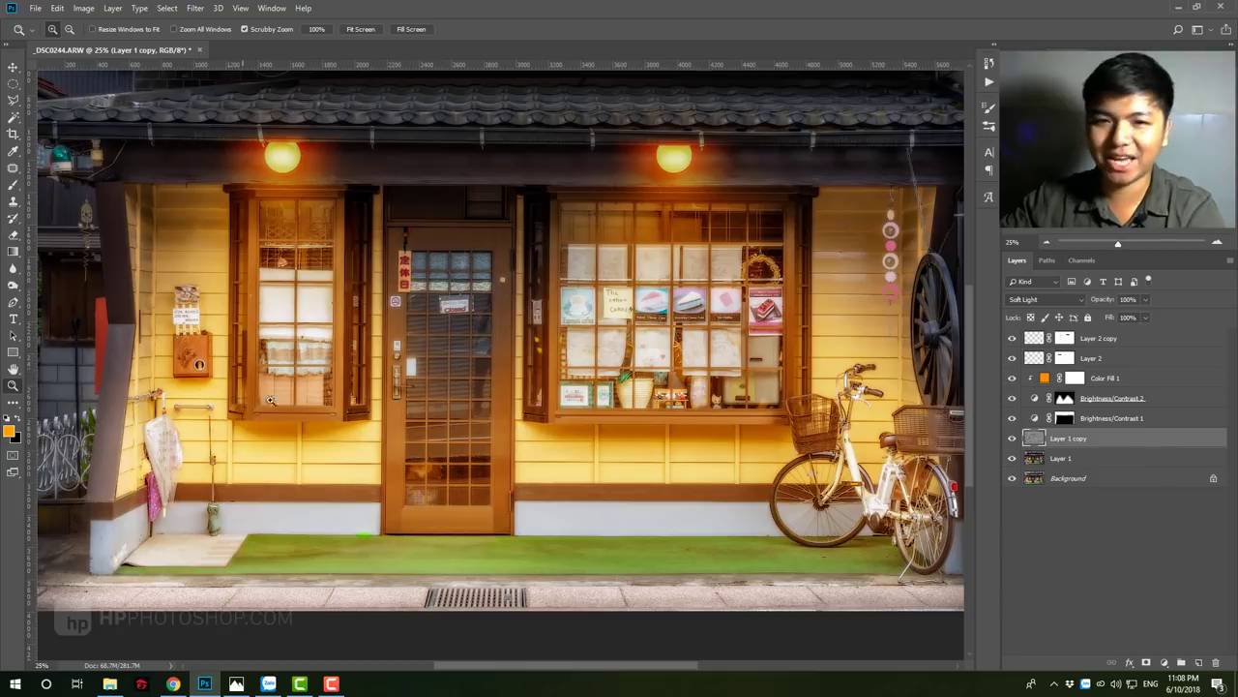
Step: Outline the lower shopfront, green mat and pavement with a Polygonal Lasso selection
click(13, 101)
click(77, 113)
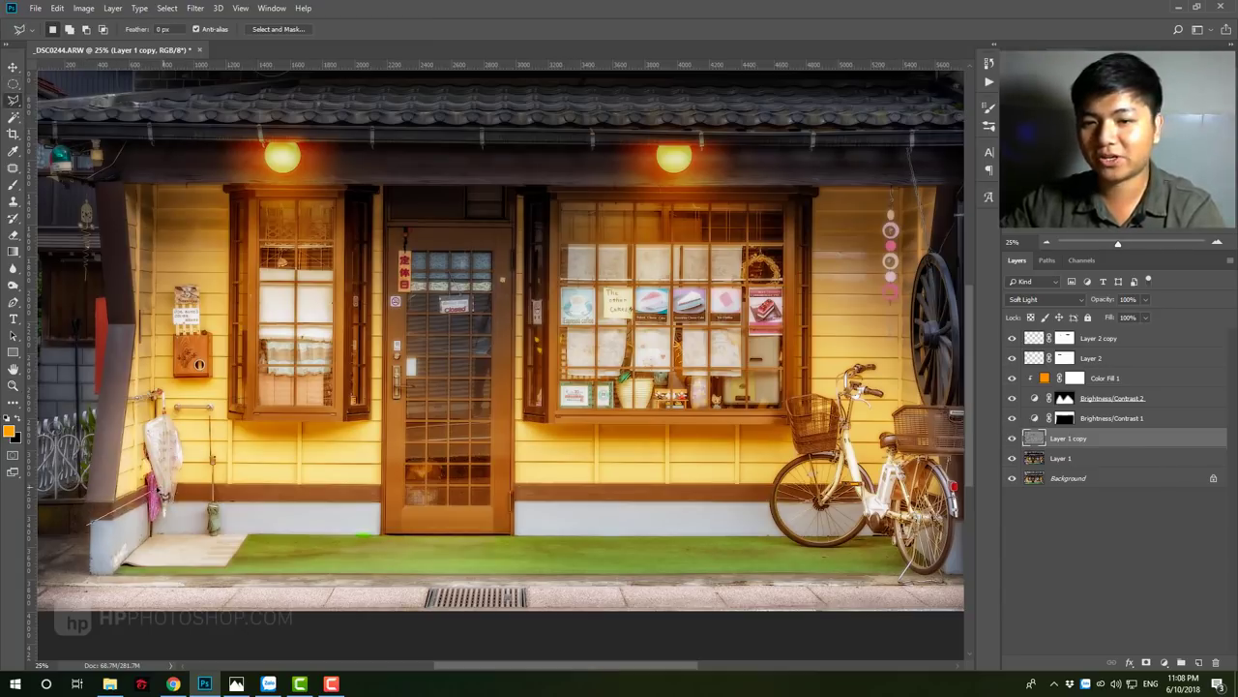
click(156, 491)
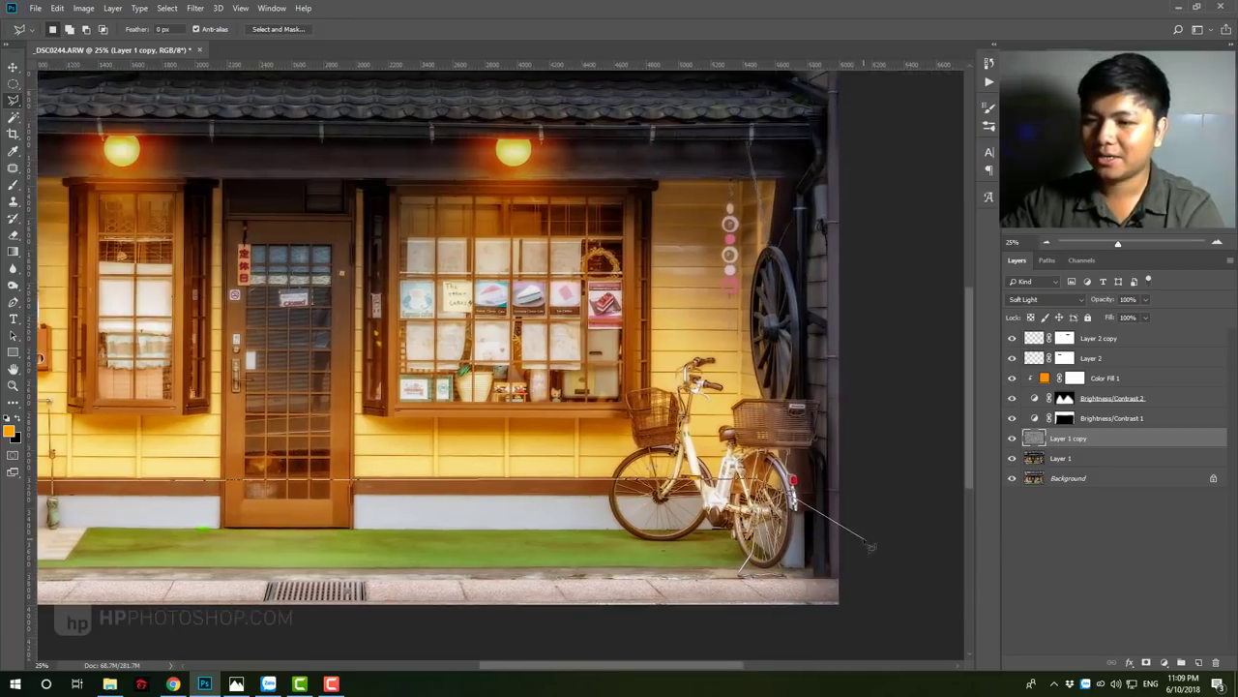
click(882, 624)
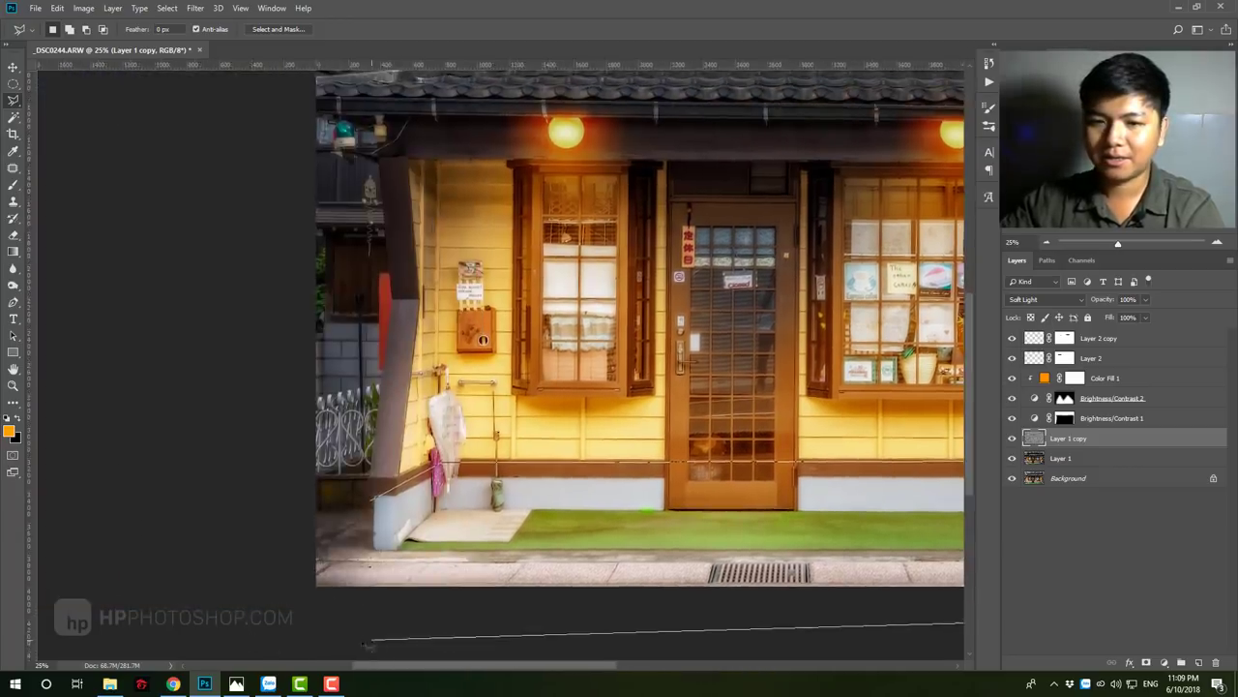
click(233, 621)
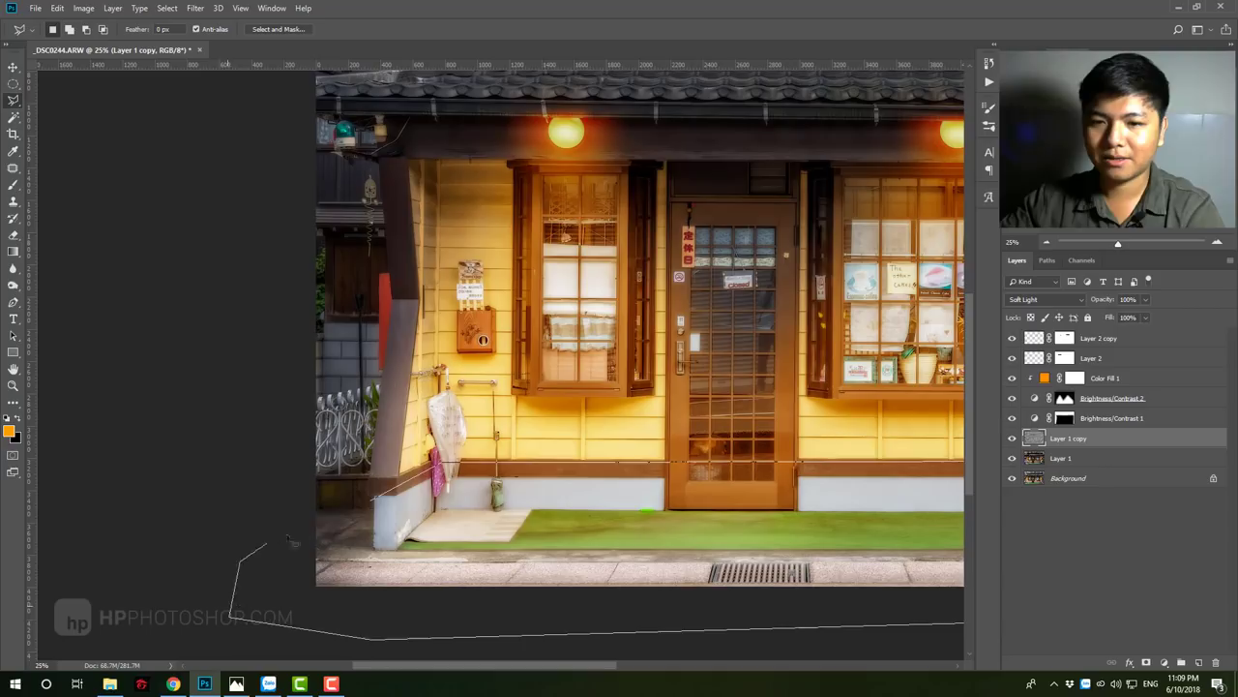
click(237, 560)
double_click(319, 520)
right_click(650, 520)
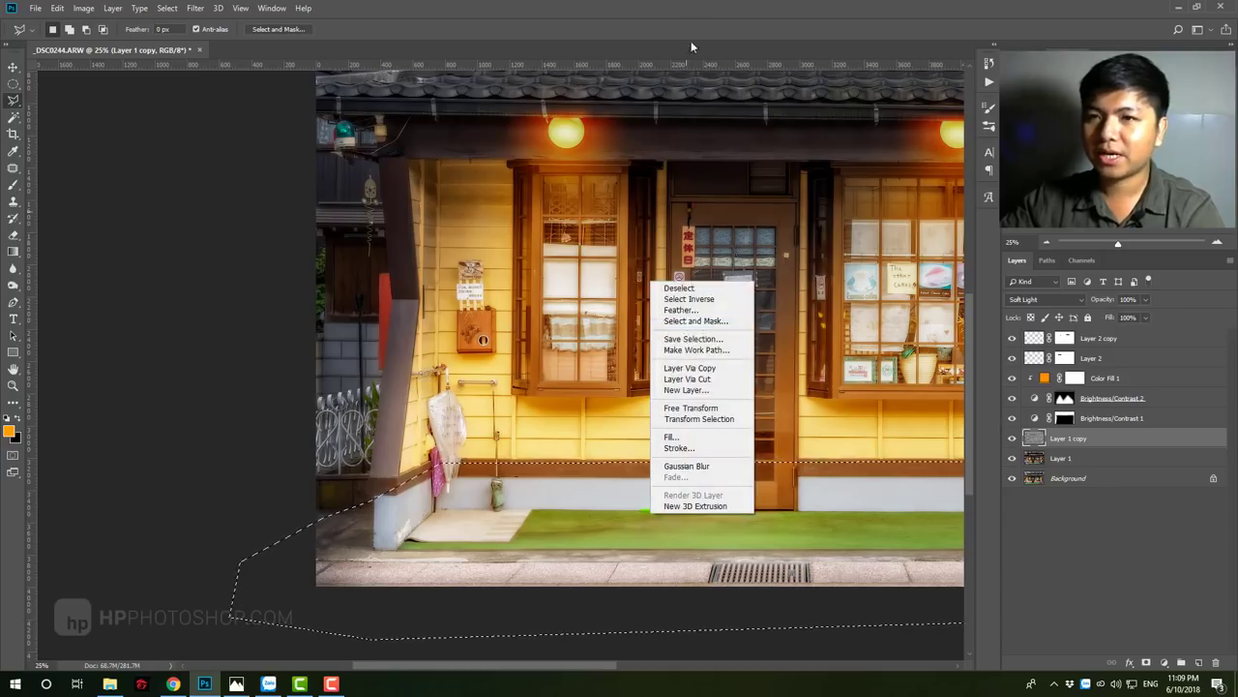
key(Escape)
click(1164, 661)
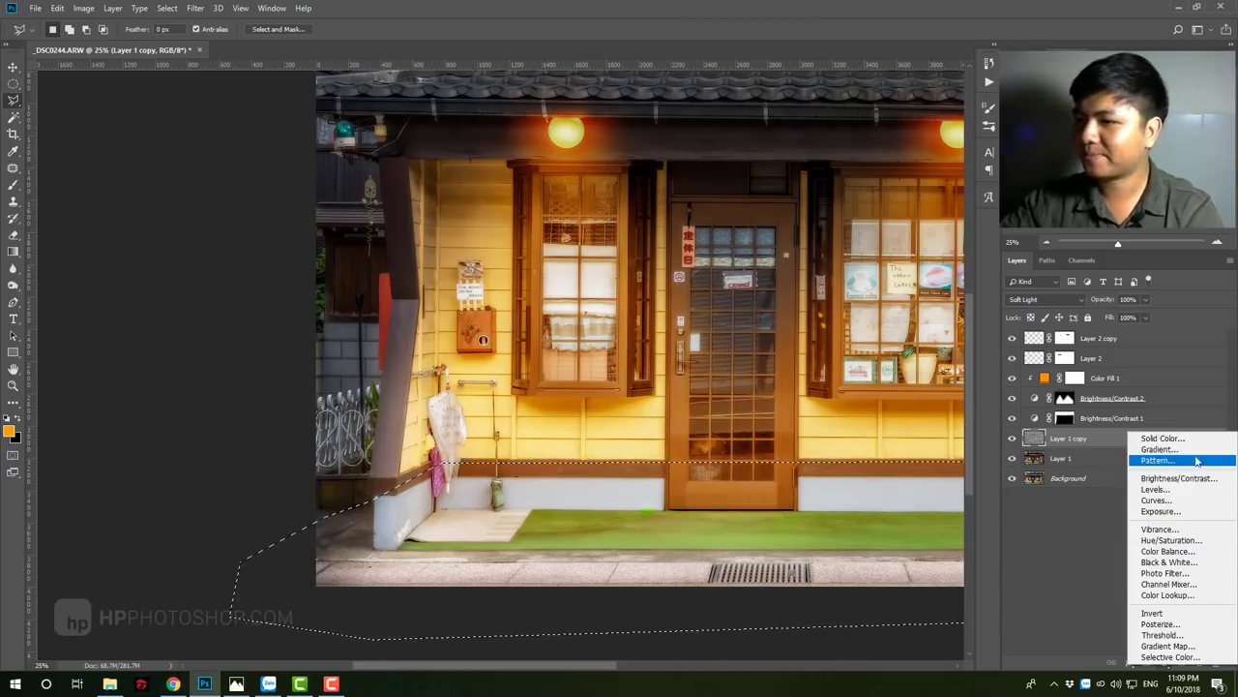
Step: Add a Brightness/Contrast layer at brightness -117 and blur its mask 170.5 px
click(1179, 478)
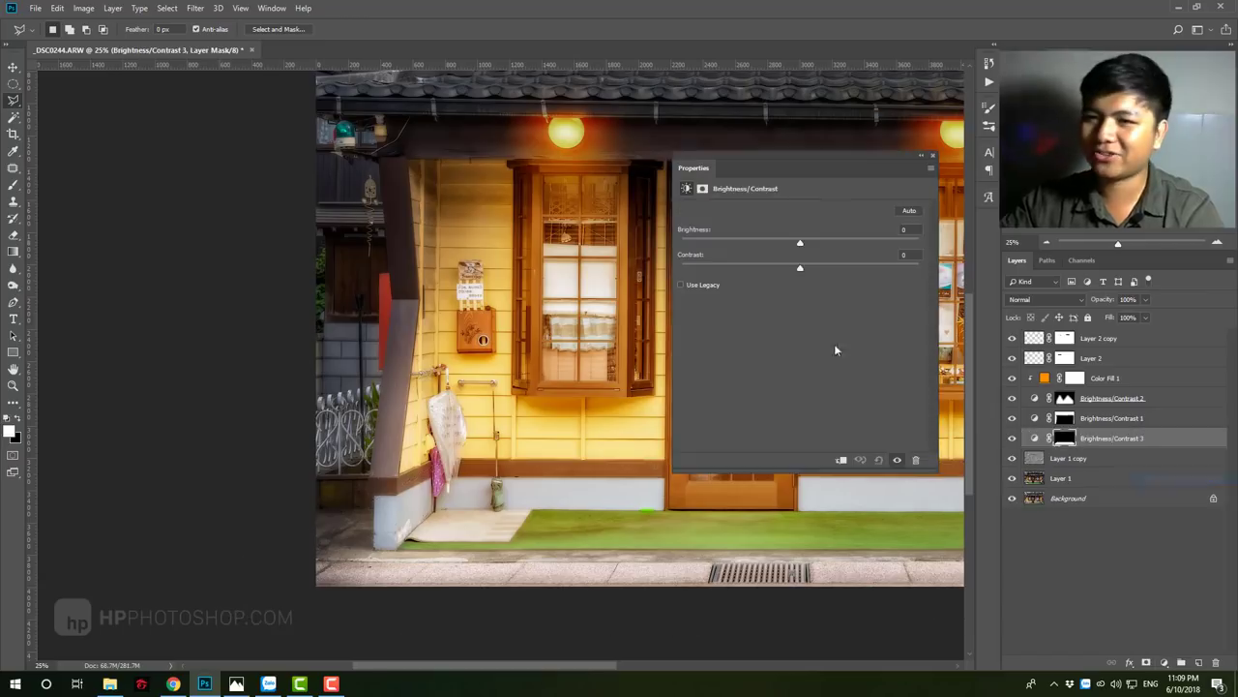
mouse_move(777, 250)
mouse_down()
mouse_move(707, 244)
mouse_move(722, 241)
mouse_up()
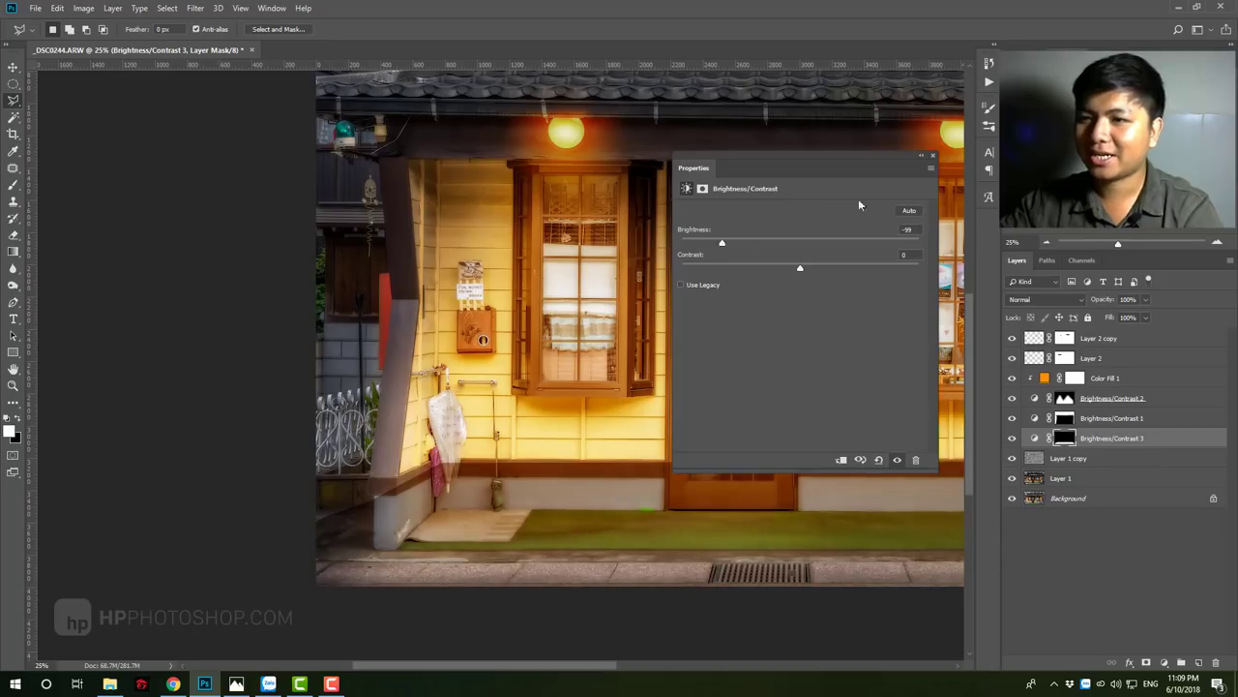
click(933, 154)
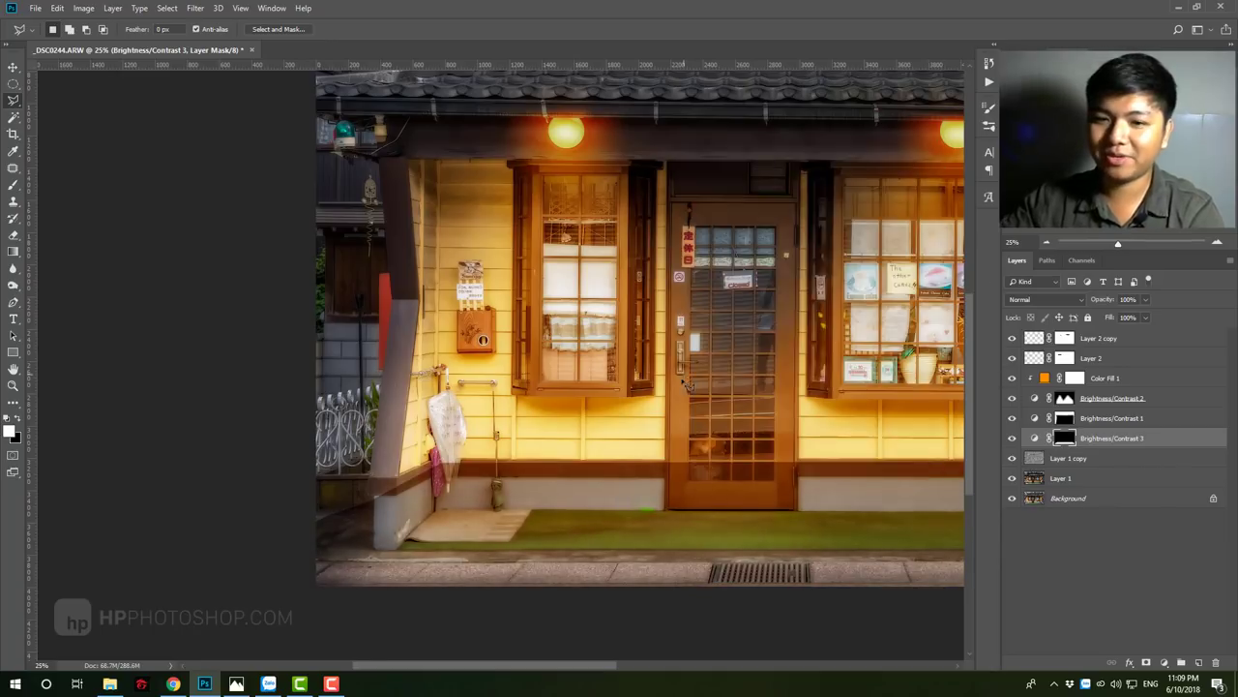
scroll(691, 389, right, 2)
click(194, 7)
mouse_move(203, 154)
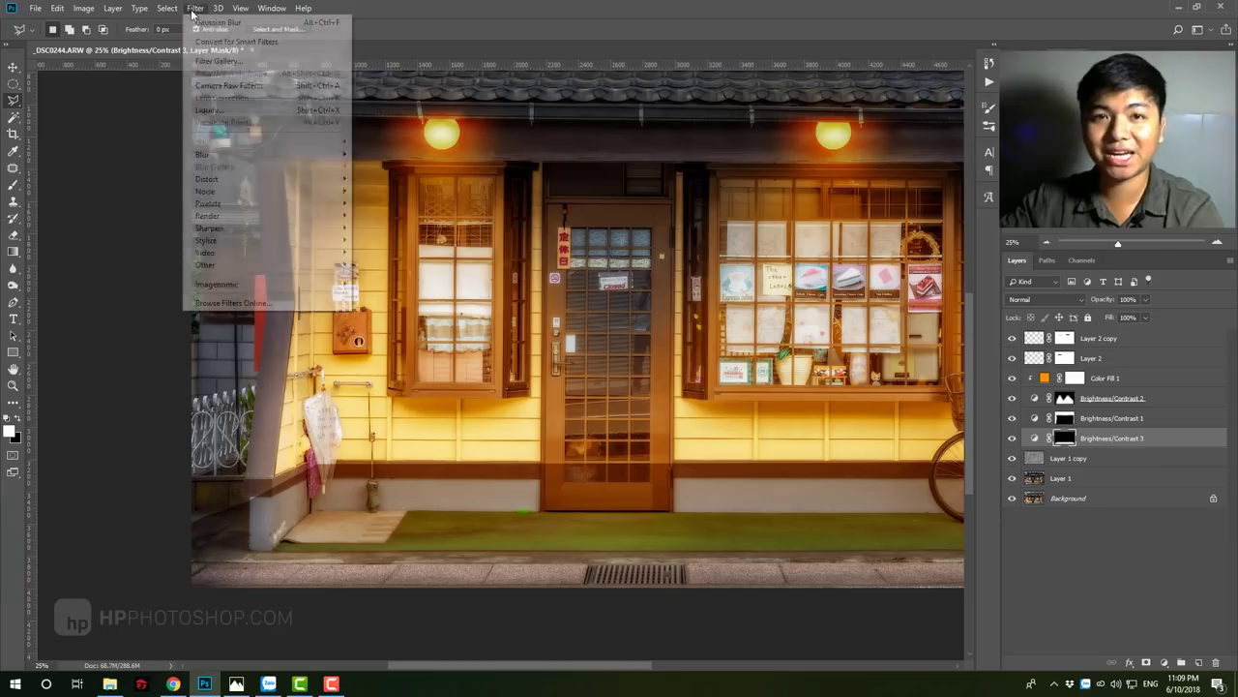
click(382, 203)
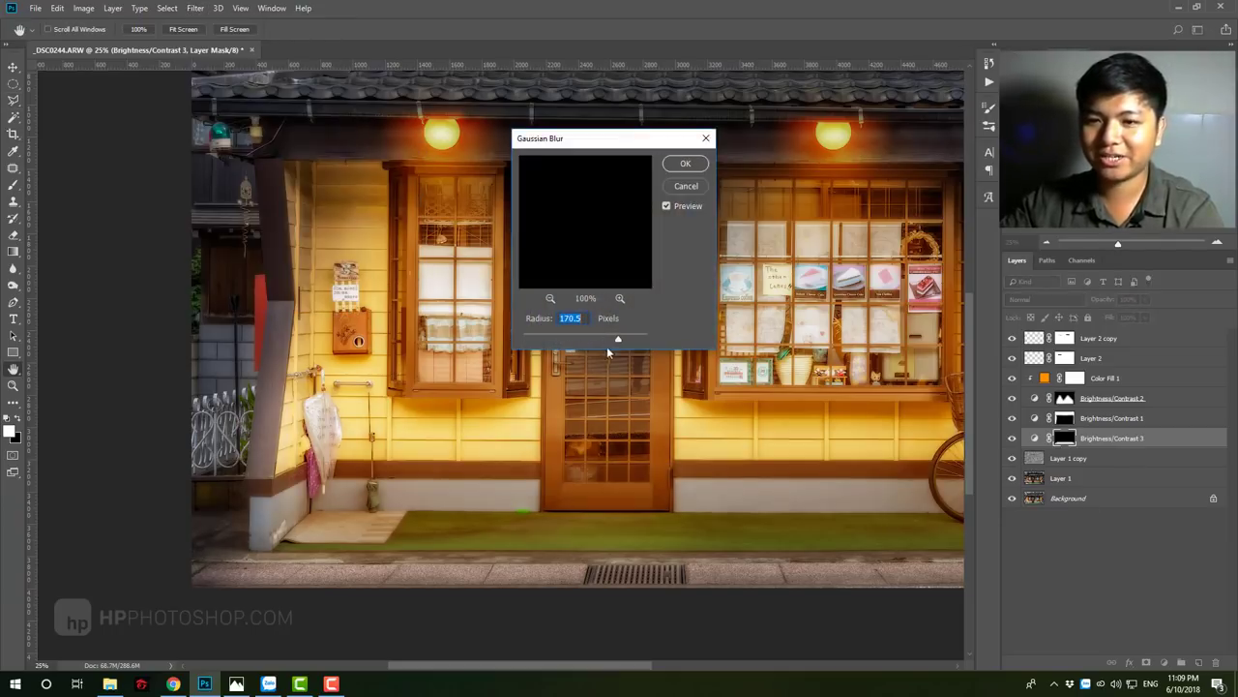
click(686, 163)
Step: Frame the storefront in view and make Color Fill 1 the working layer
key(z)
drag(679, 330, 368, 354)
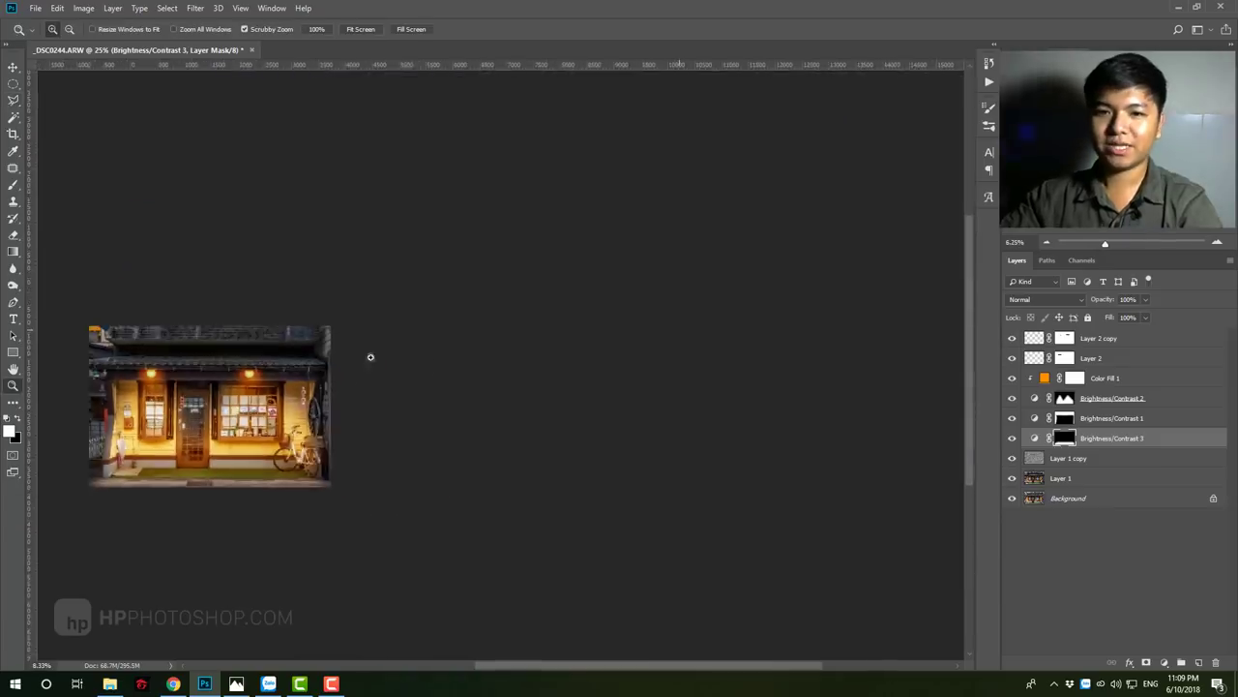
click(539, 385)
drag(539, 386, 550, 397)
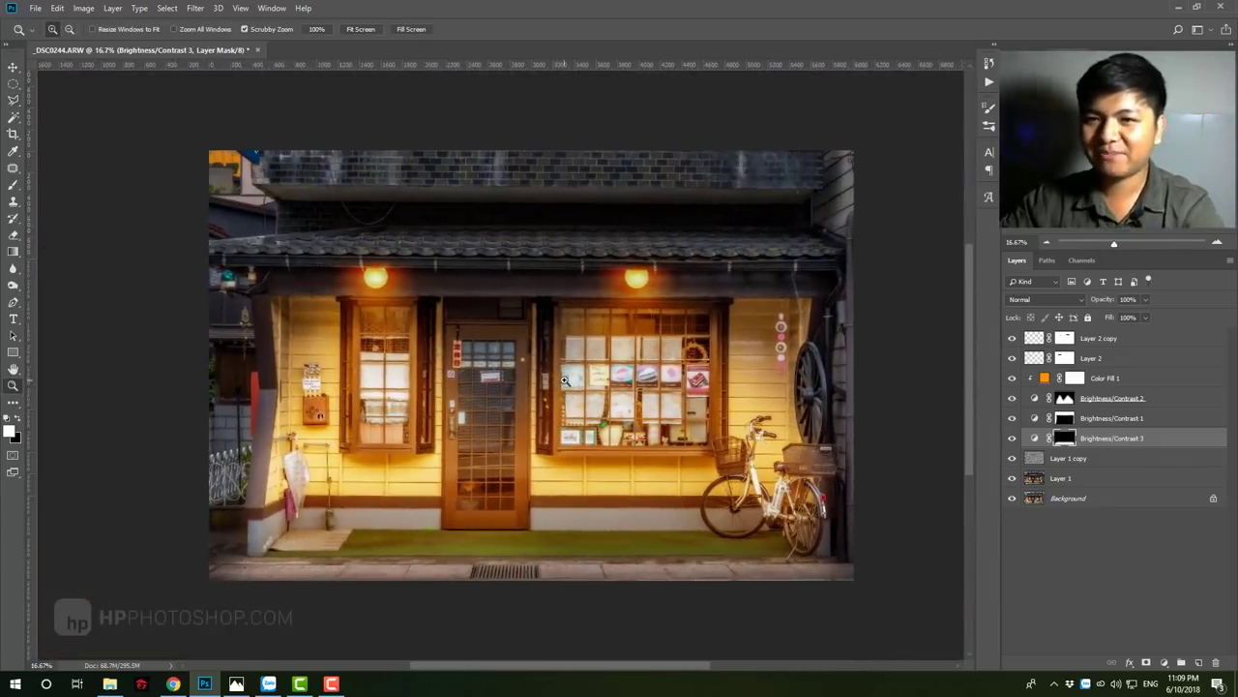
click(1157, 384)
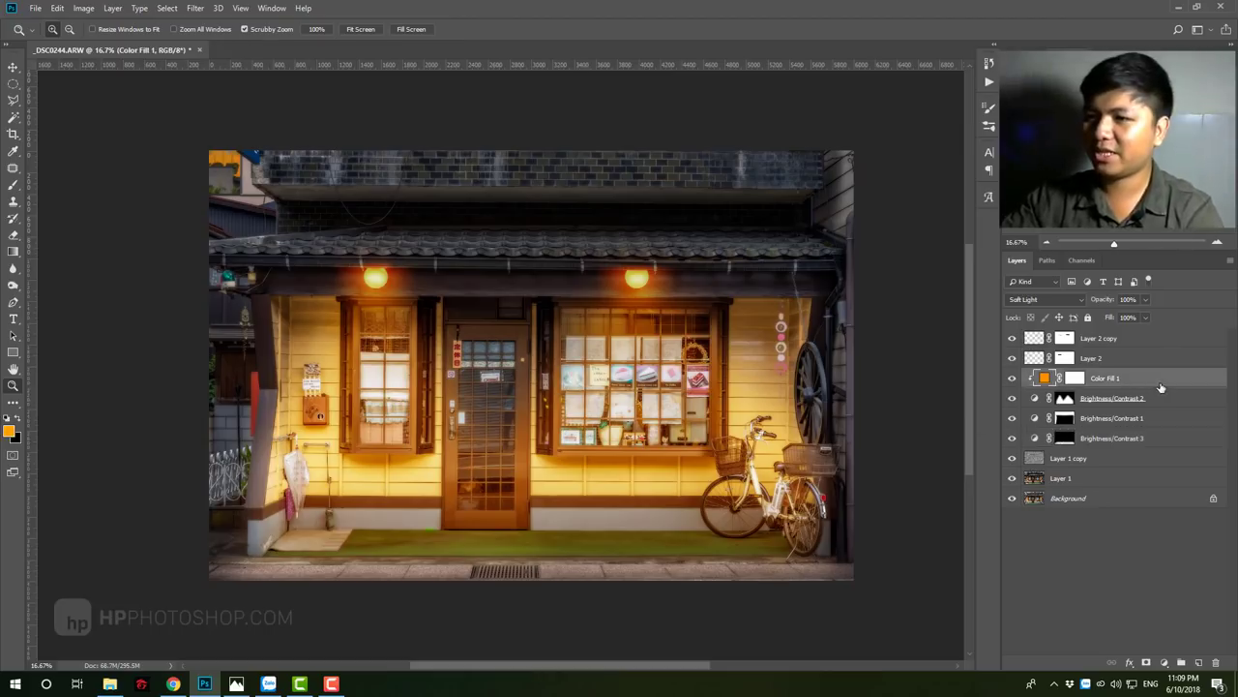
click(1164, 664)
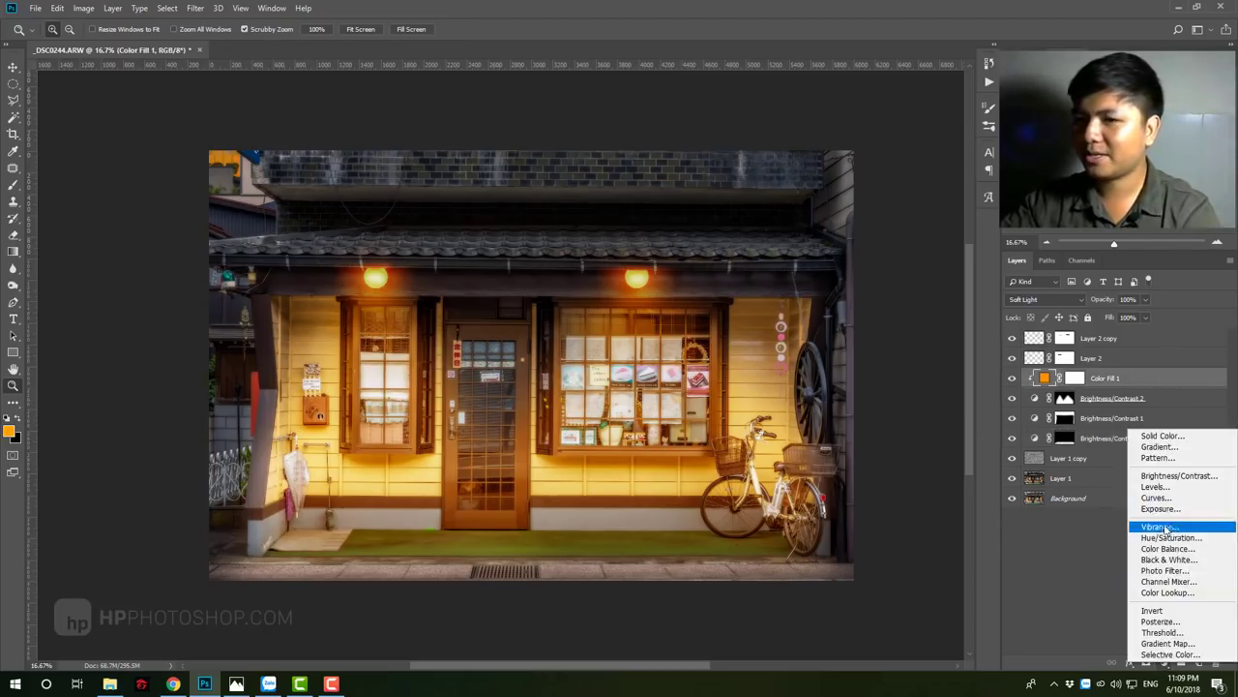
Step: Add a Vibrance adjustment layer with Vibrance lowered to about +7
click(1157, 523)
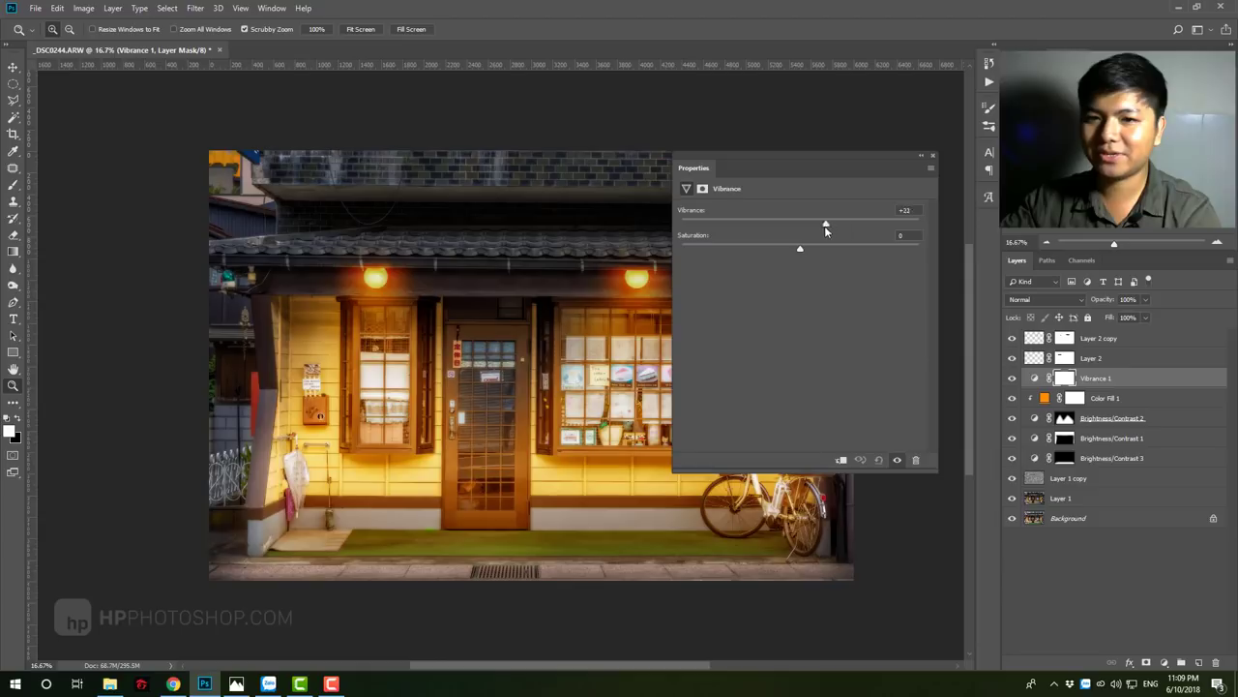
drag(826, 225, 807, 228)
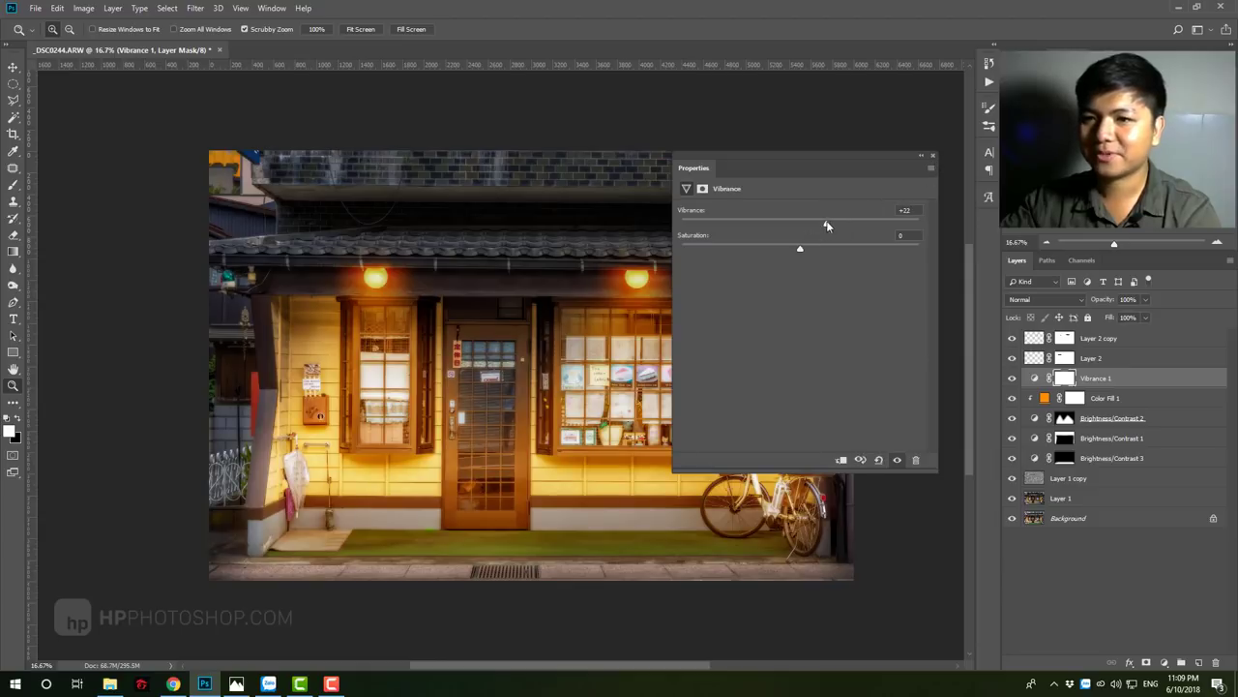
click(933, 157)
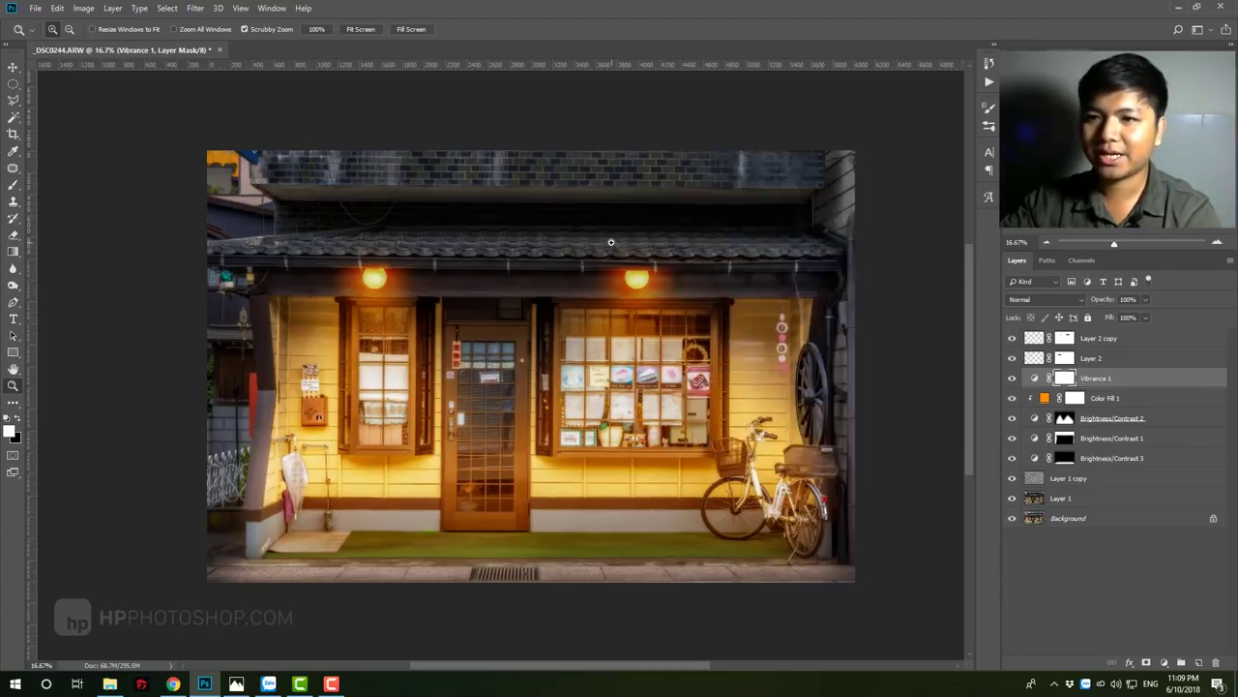
Step: Check the result at several zoom levels, then select Layer 2 copy
click(587, 298)
alt+click(588, 298)
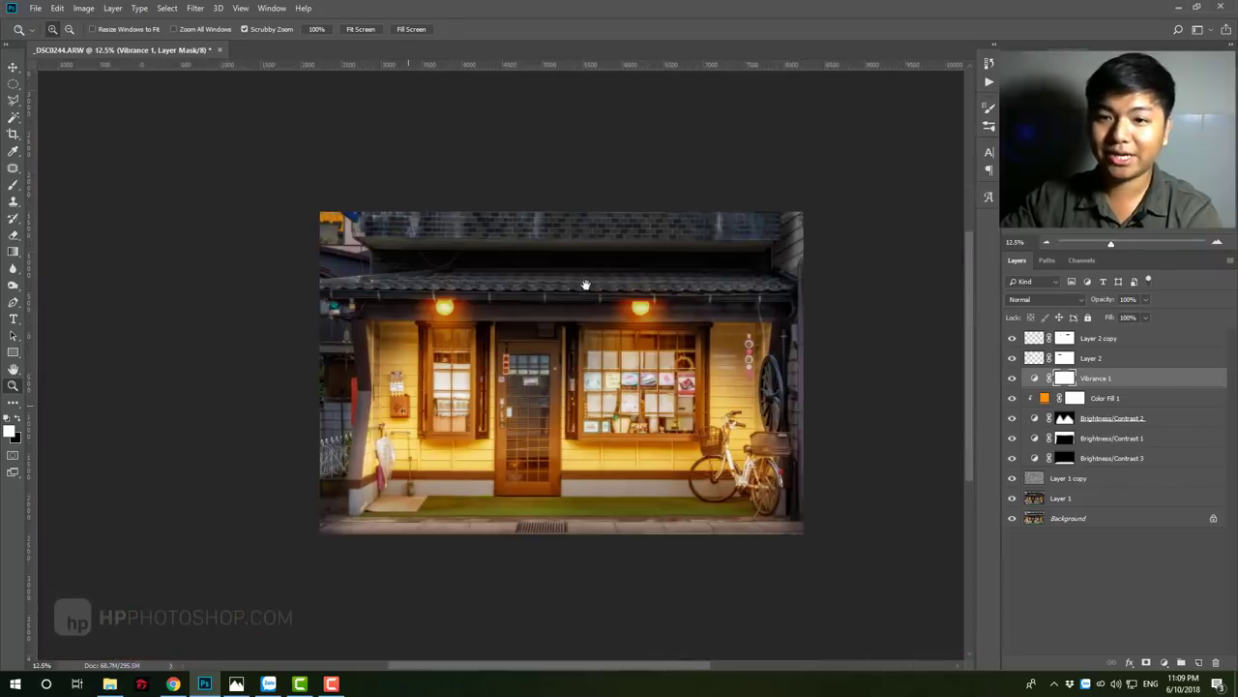
key(ctrl+0)
click(486, 389)
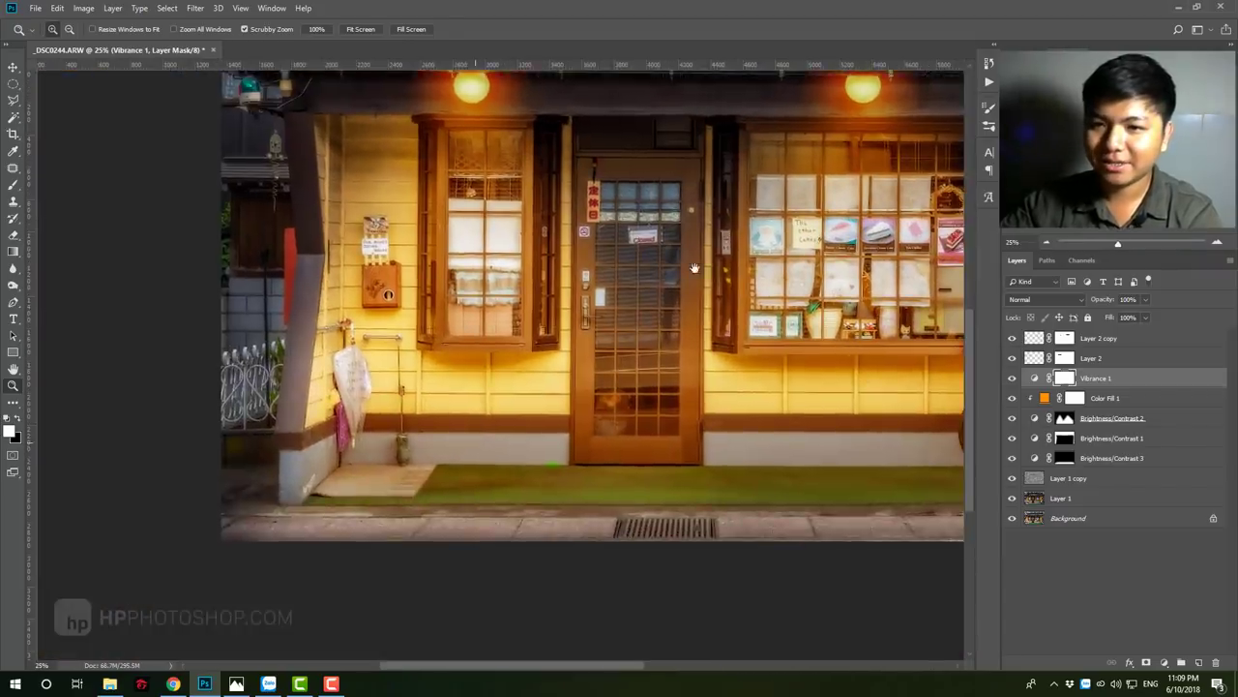
alt+click(659, 348)
alt+click(659, 348)
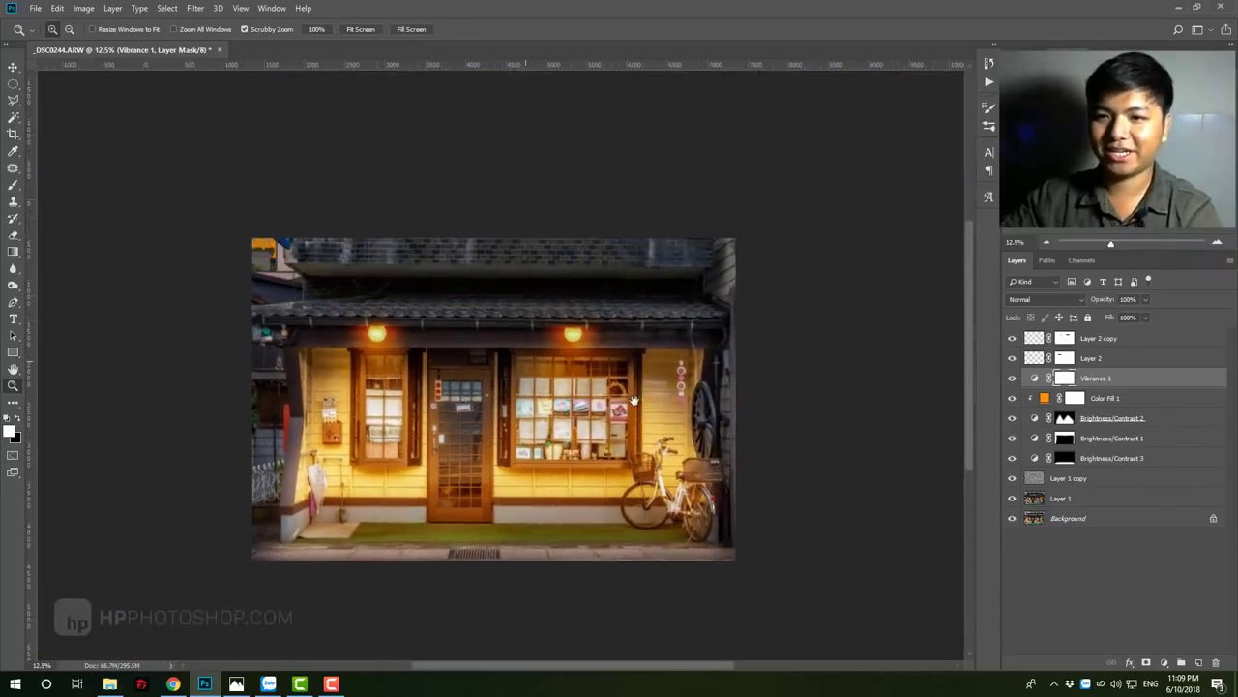
key(ctrl+0)
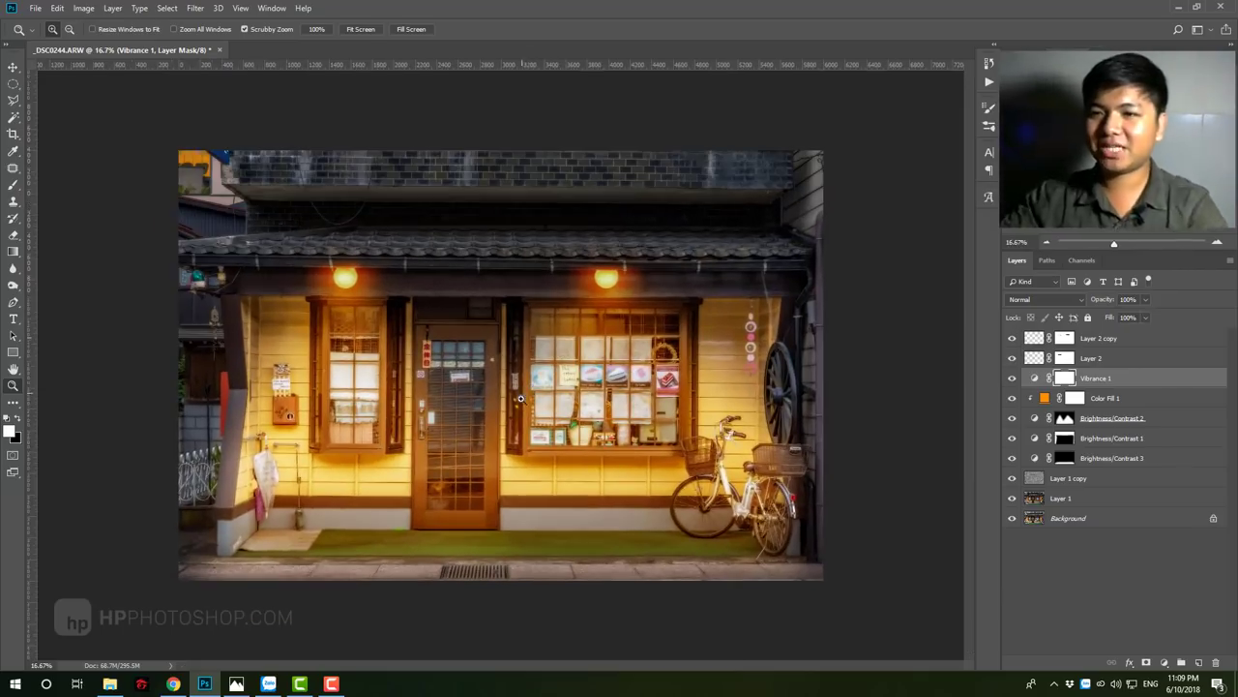
click(1165, 339)
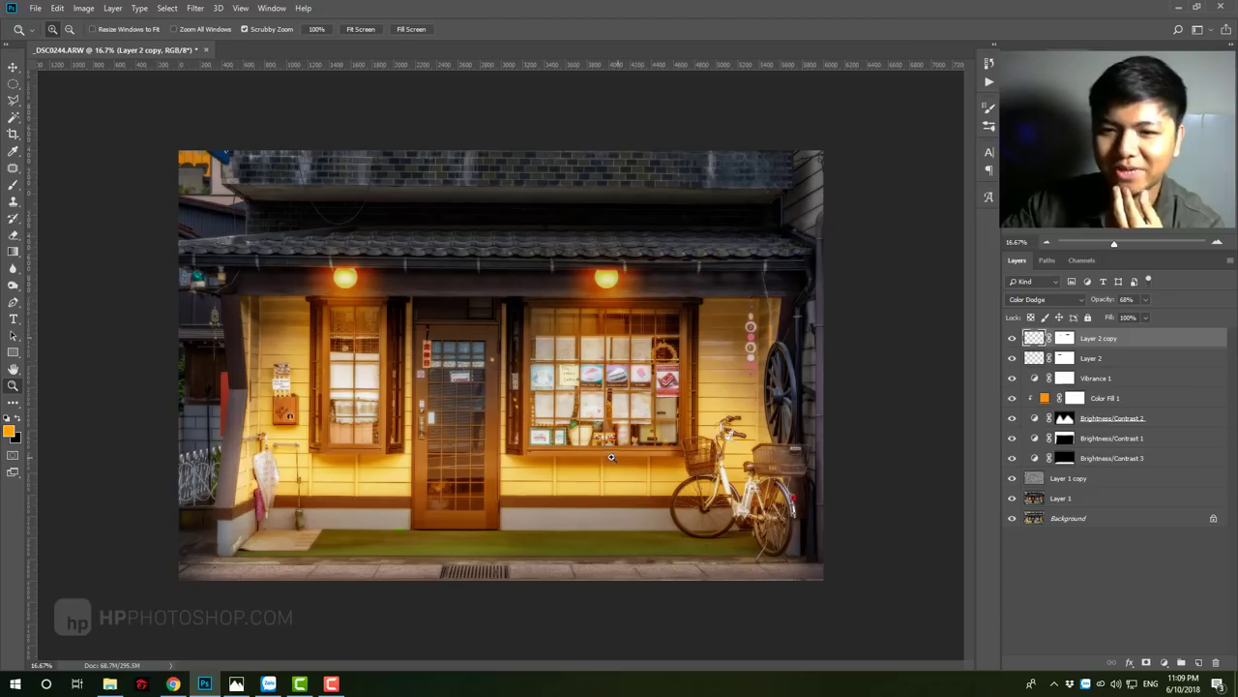
Step: Add a Gradient Map and set its gradient's left stop to mid grey
click(1164, 663)
click(1171, 641)
click(799, 211)
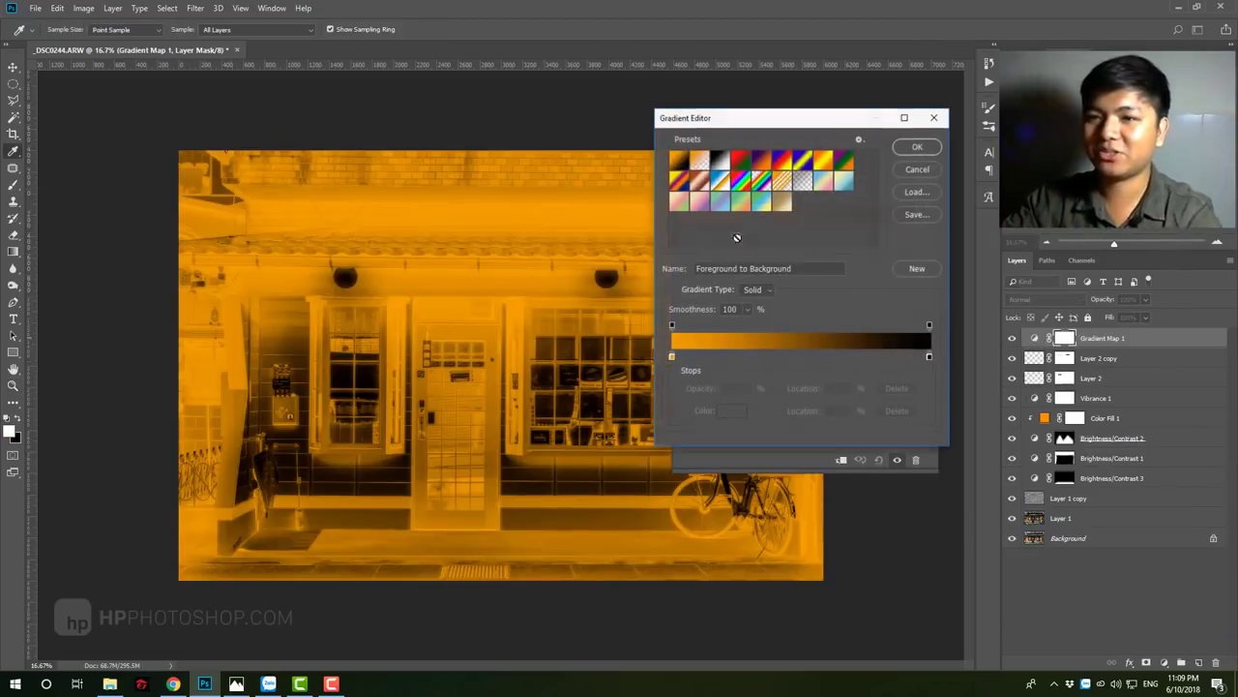
click(709, 175)
click(678, 160)
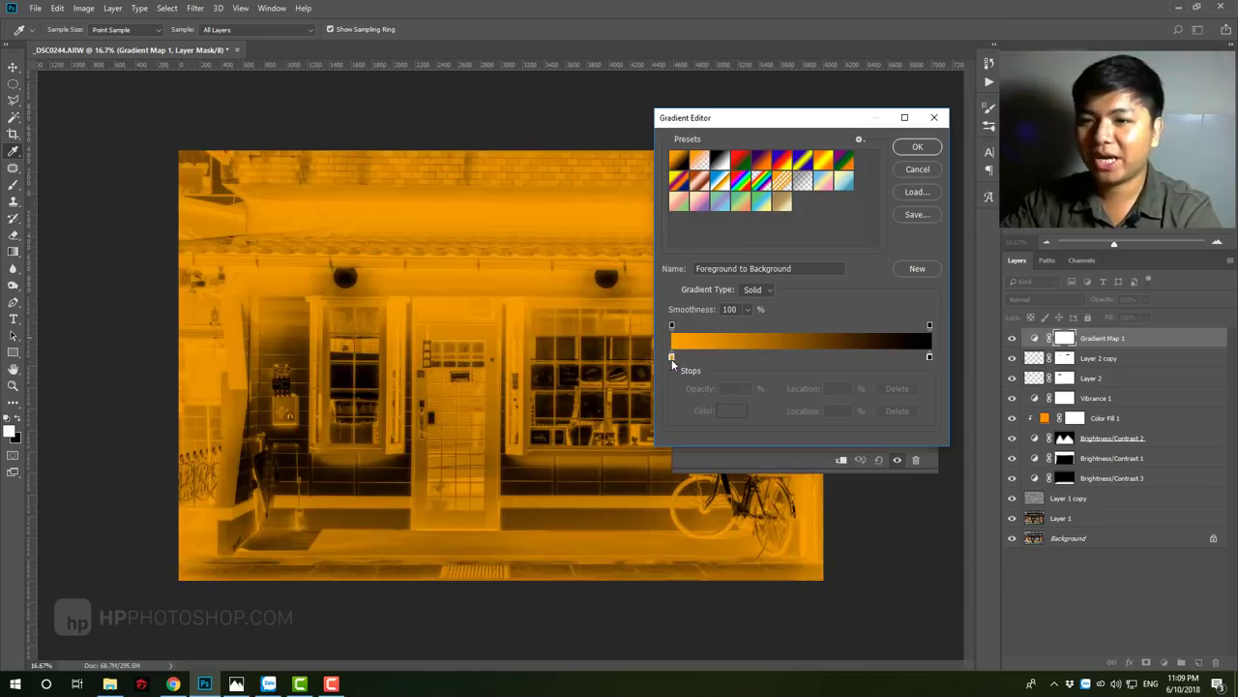
click(673, 356)
click(732, 411)
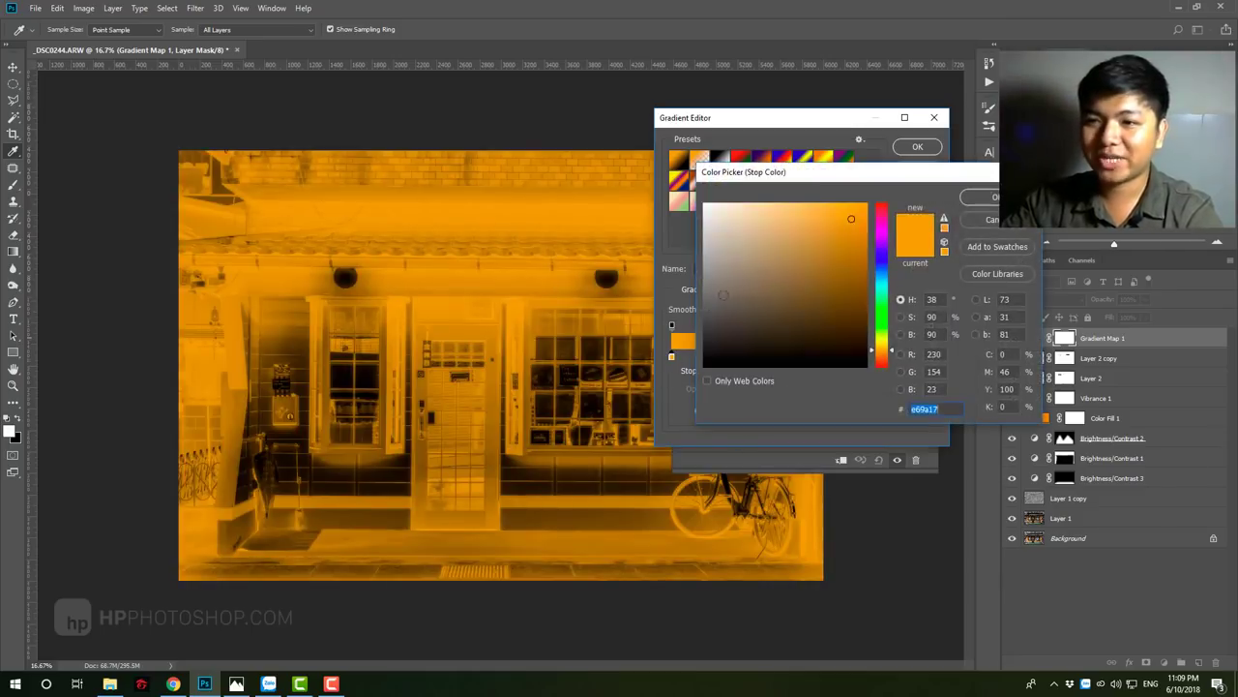
drag(704, 259, 703, 276)
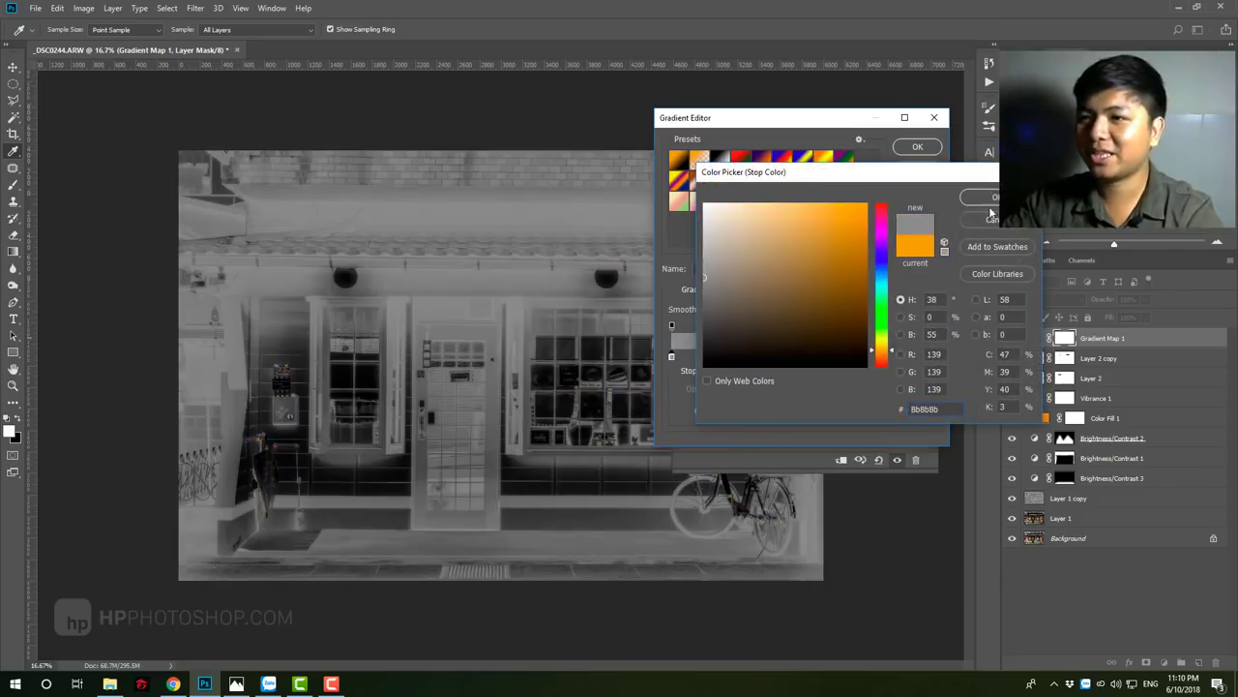
click(979, 196)
Step: Set the right stop to bright orange and apply the grey-to-orange gradient
click(930, 357)
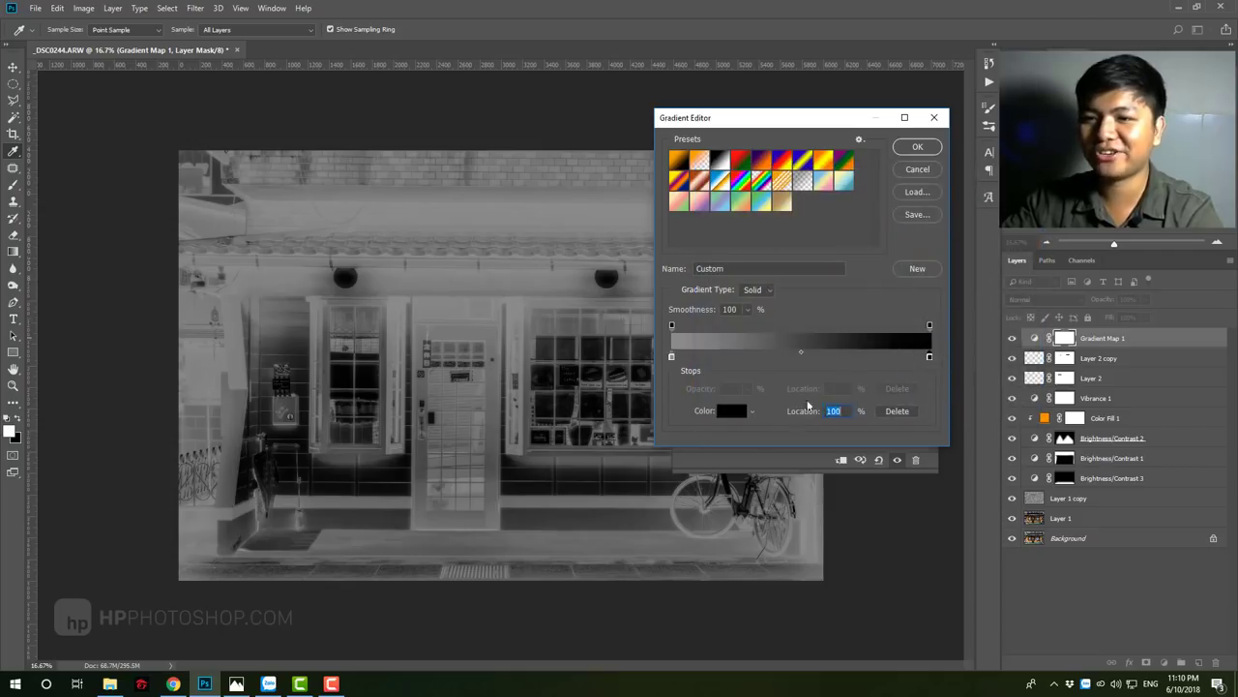
click(731, 410)
drag(886, 368, 892, 360)
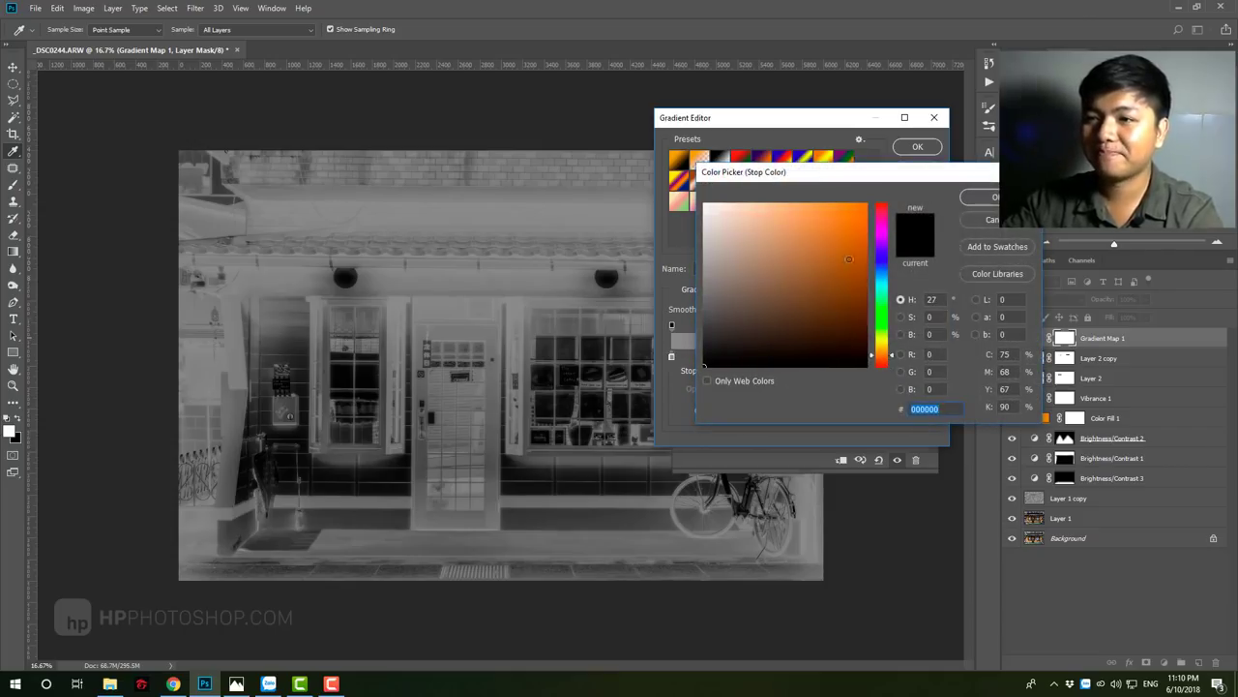
drag(856, 215, 864, 211)
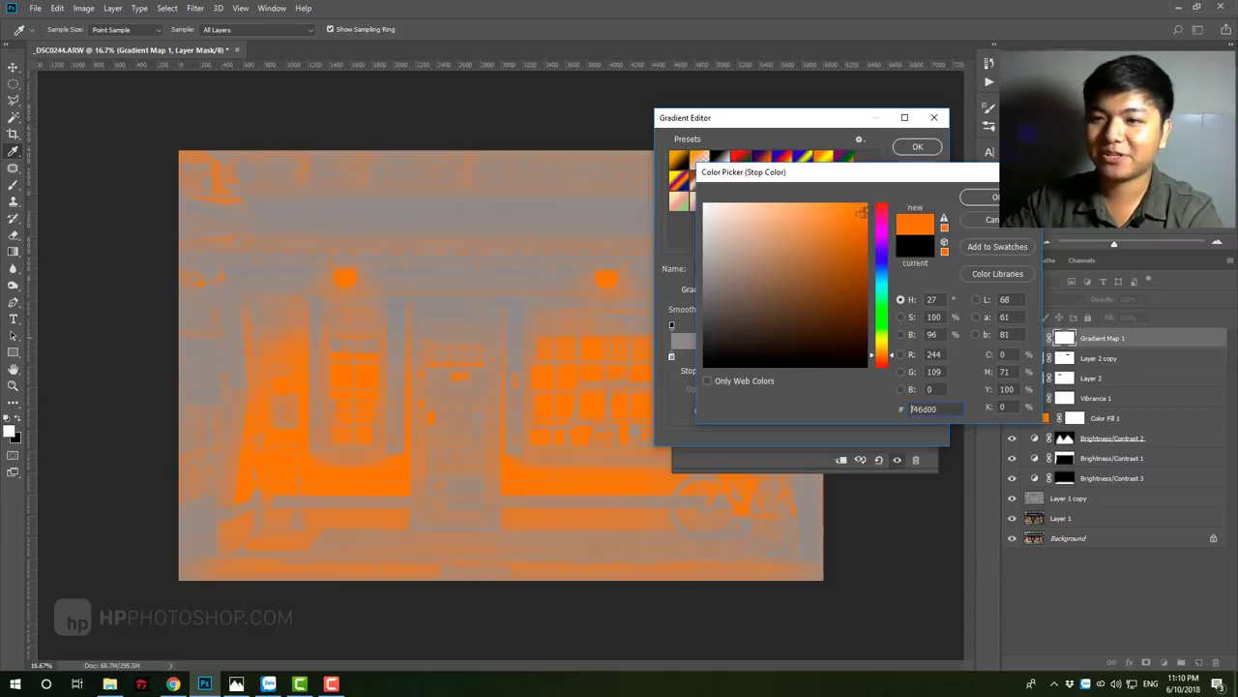
click(979, 196)
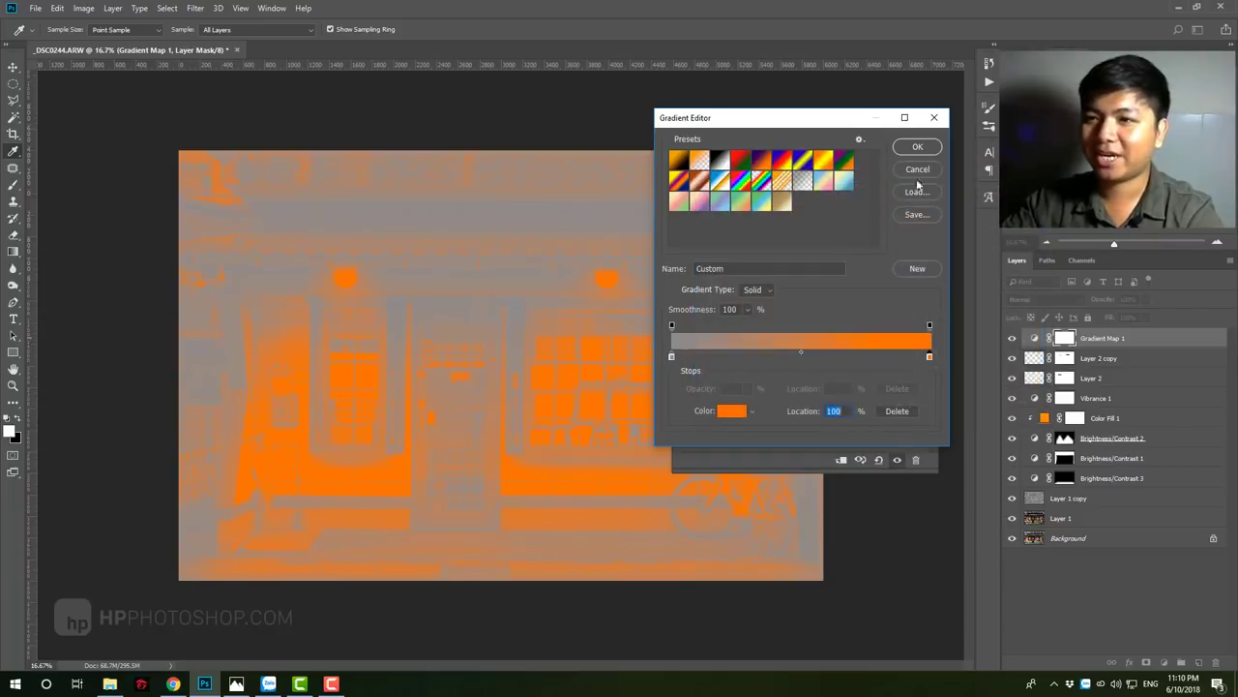
click(921, 149)
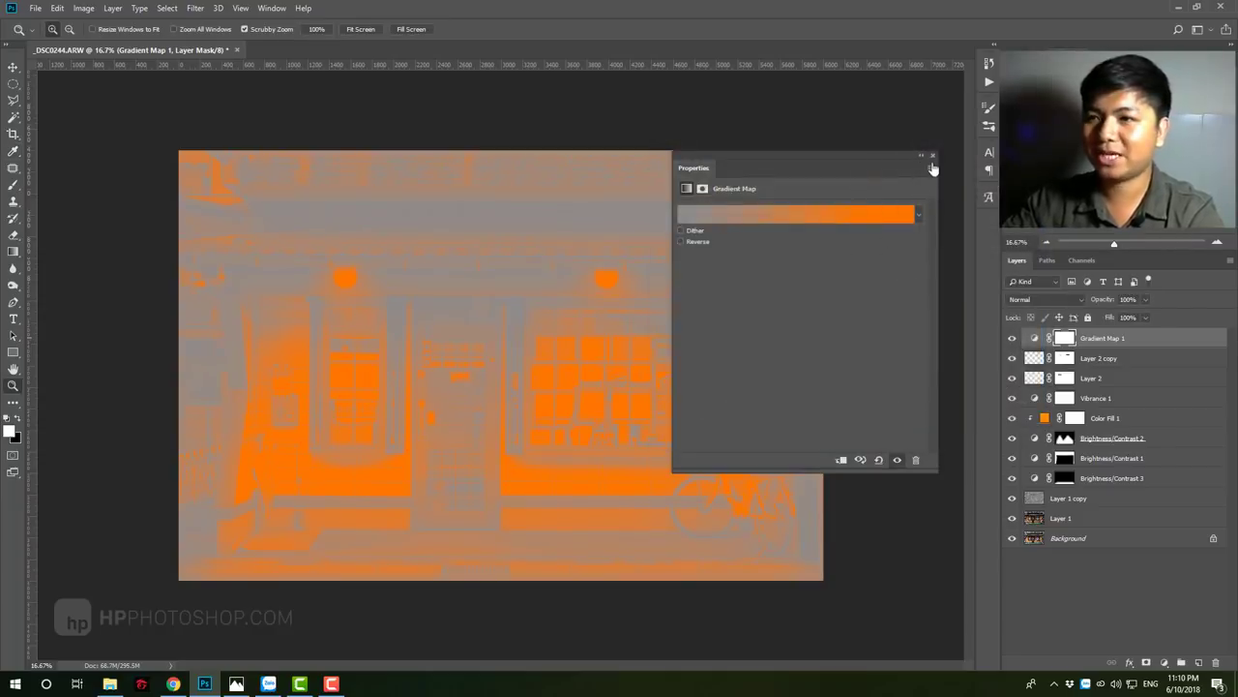
click(933, 156)
Step: Blend the Gradient Map layer in Soft Light at 58% opacity
key(ctrl+plus)
click(1045, 299)
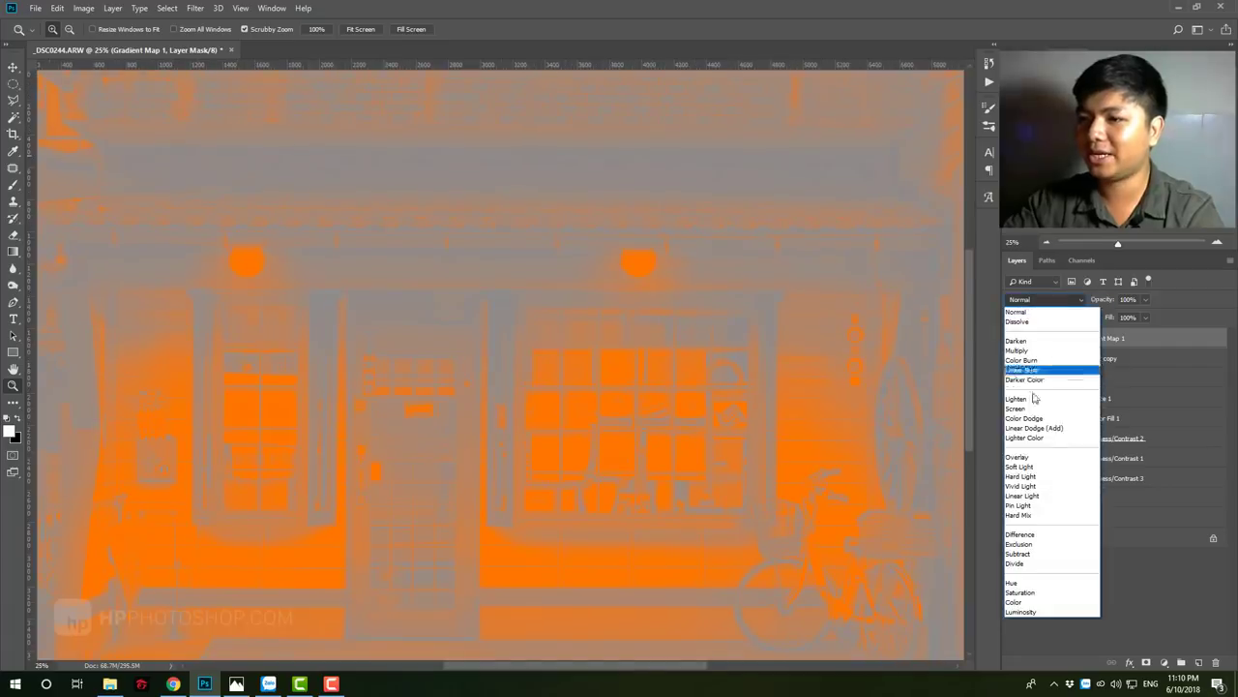
click(1033, 466)
drag(654, 373, 489, 332)
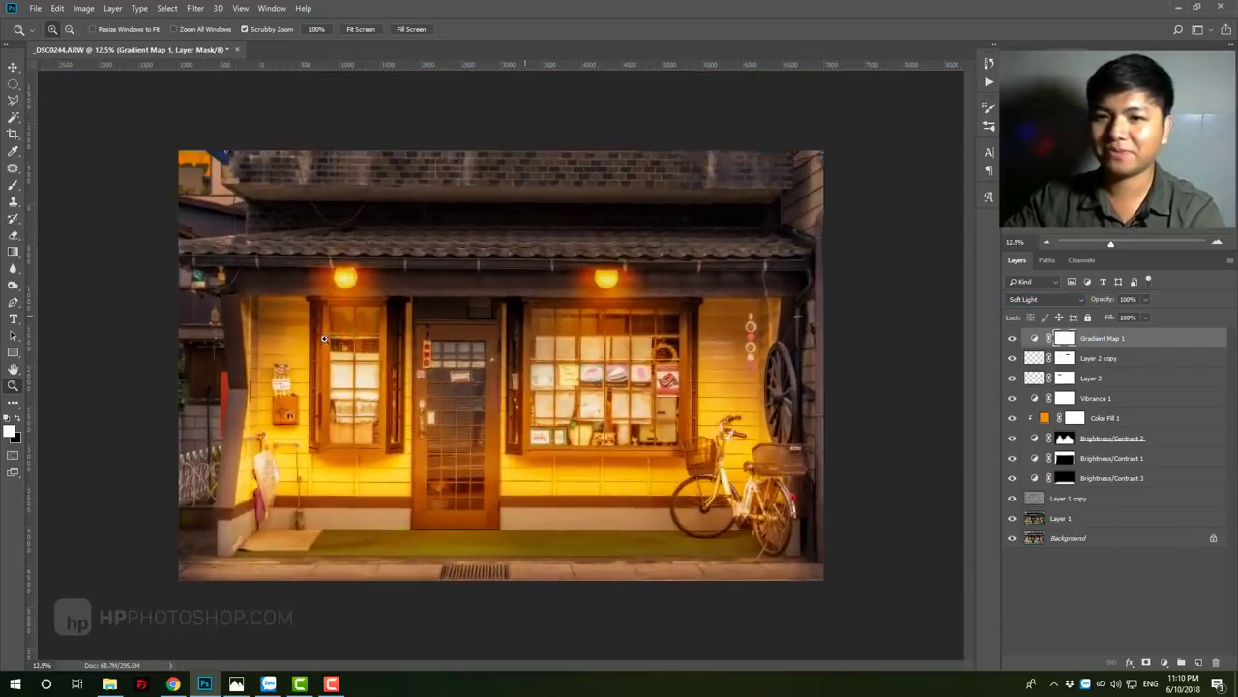
key(ctrl+plus)
mouse_move(1103, 300)
mouse_down()
mouse_move(1115, 302)
mouse_move(1097, 303)
mouse_up()
scroll(423, 375, up, 3)
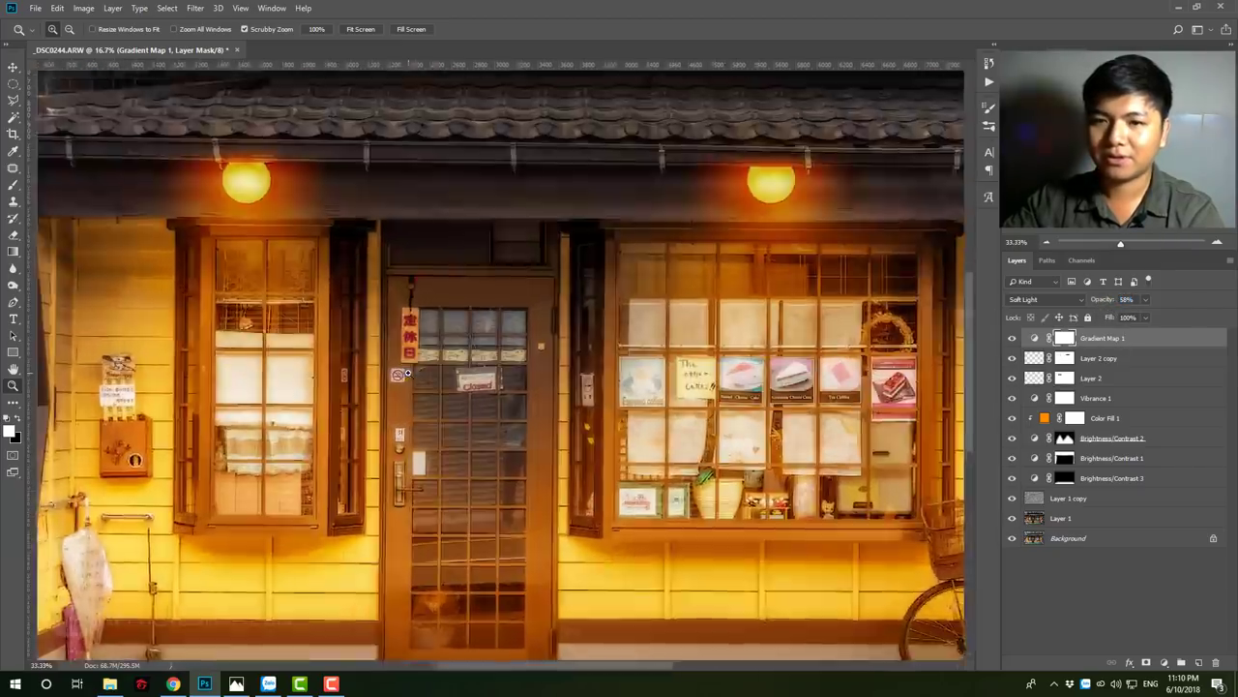
scroll(464, 368, down, 6)
scroll(555, 293, up, 1)
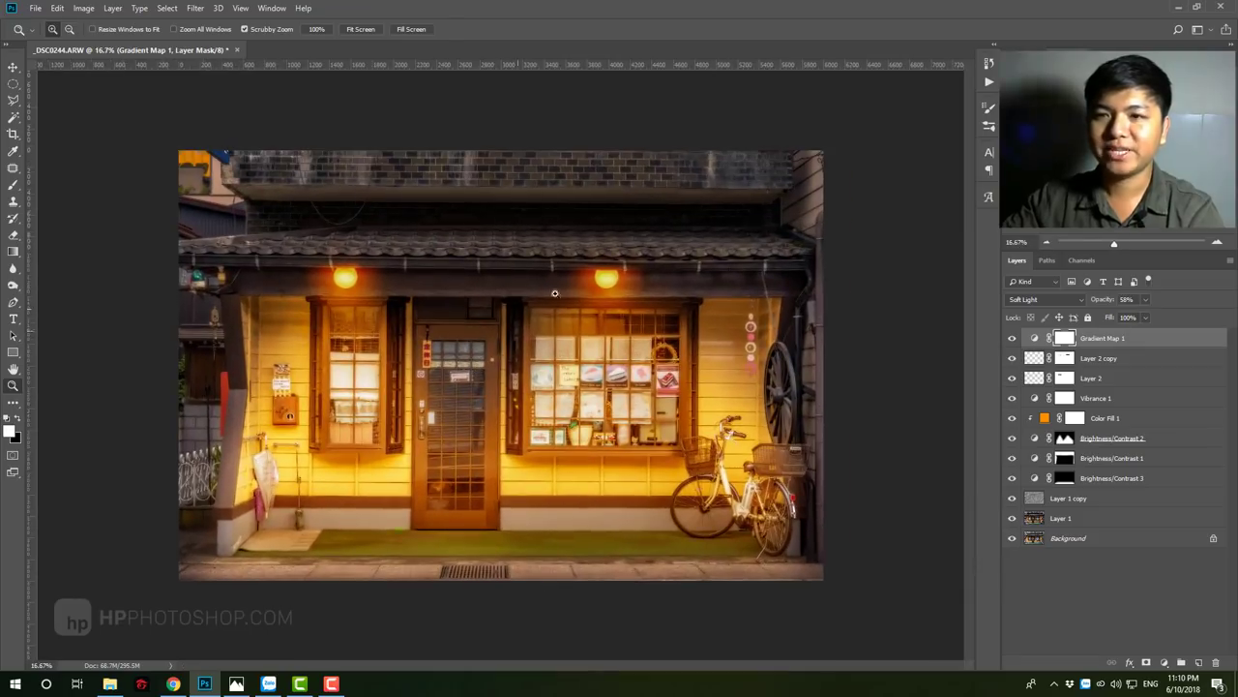
Step: Reopen Gradient Map 1's gradient and shift the grey left stop toward cyan
double_click(1034, 339)
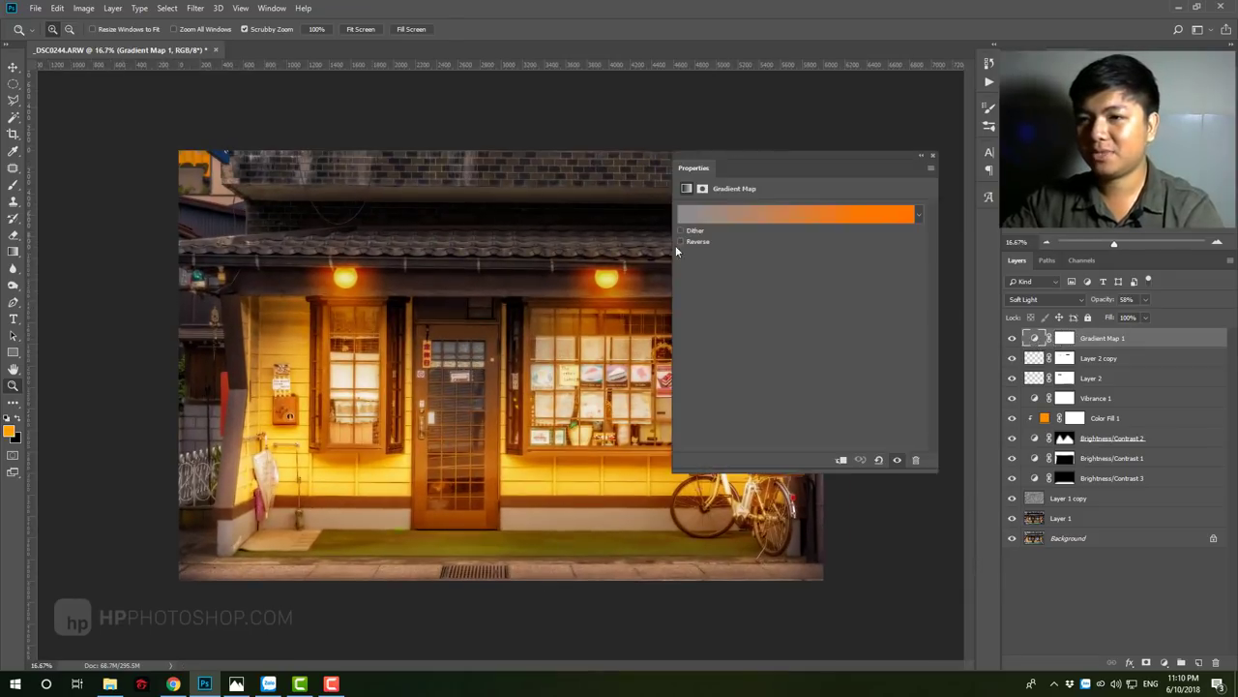
click(746, 215)
click(671, 356)
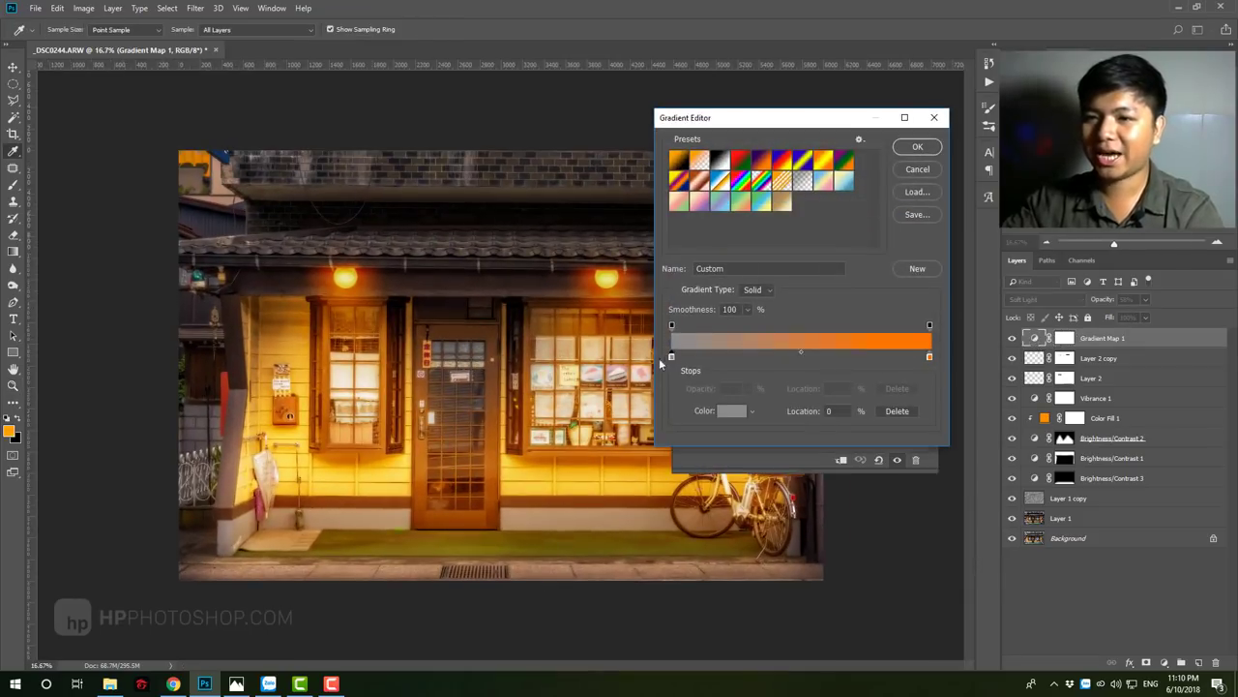
click(730, 412)
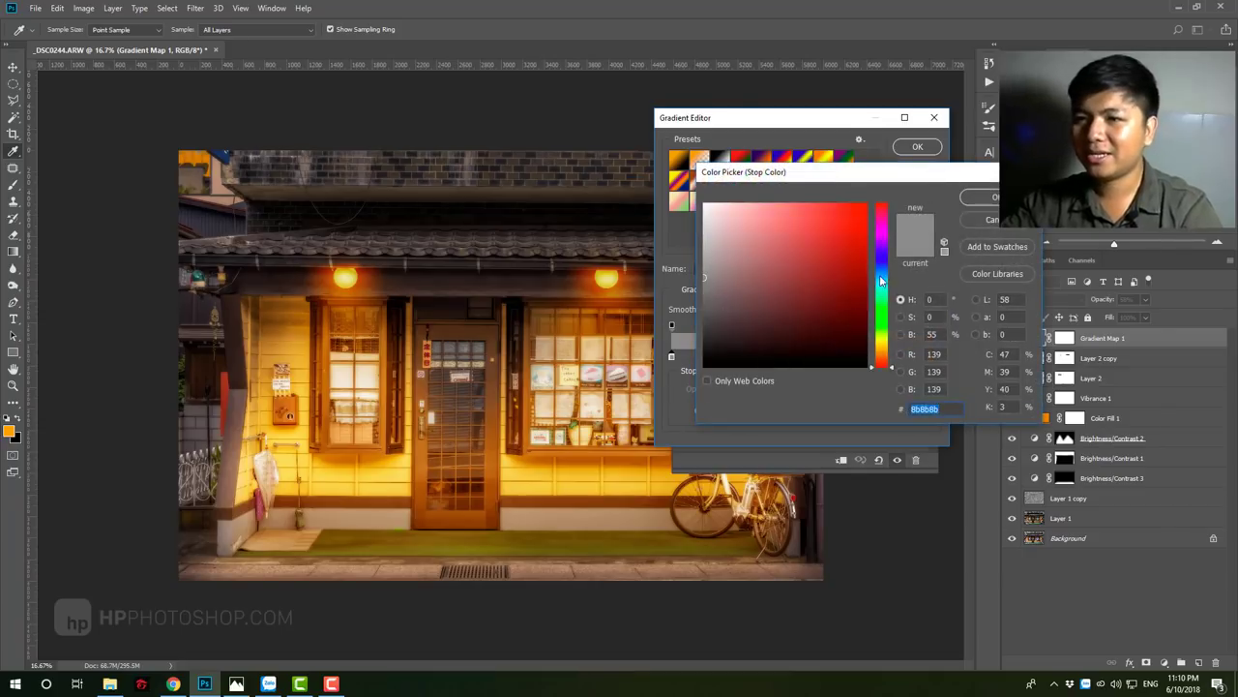
click(883, 278)
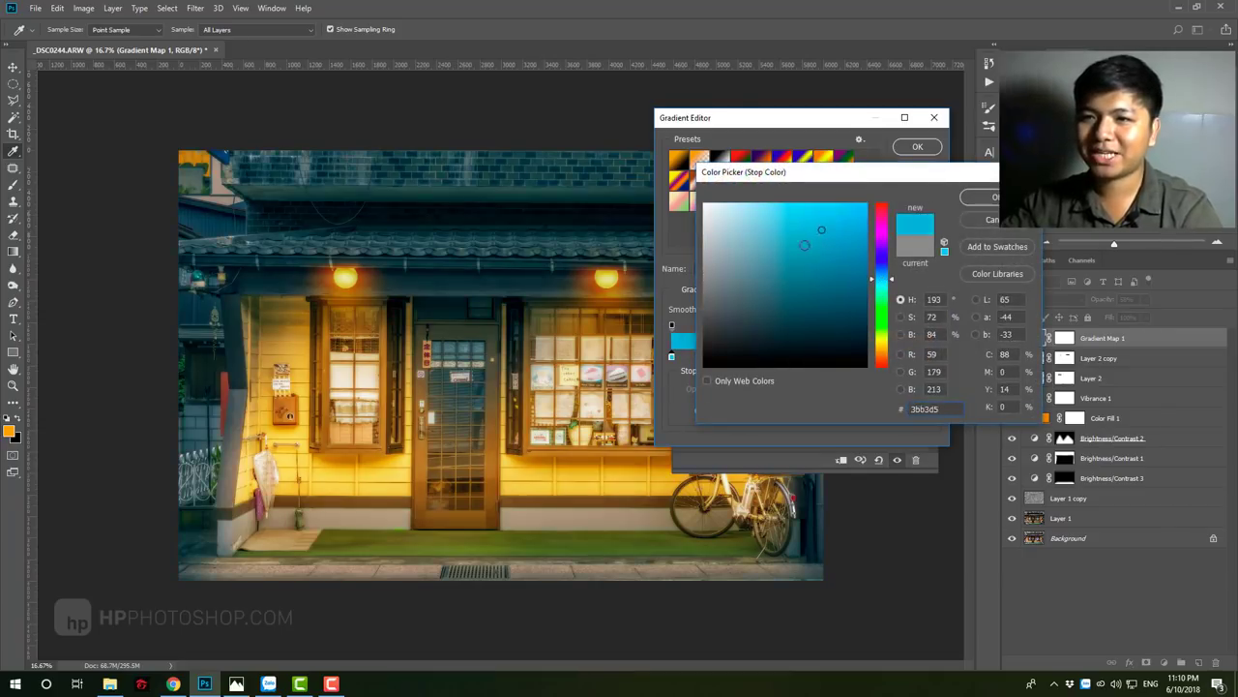
mouse_move(780, 248)
mouse_down()
mouse_move(790, 235)
mouse_move(793, 291)
mouse_move(752, 274)
mouse_up()
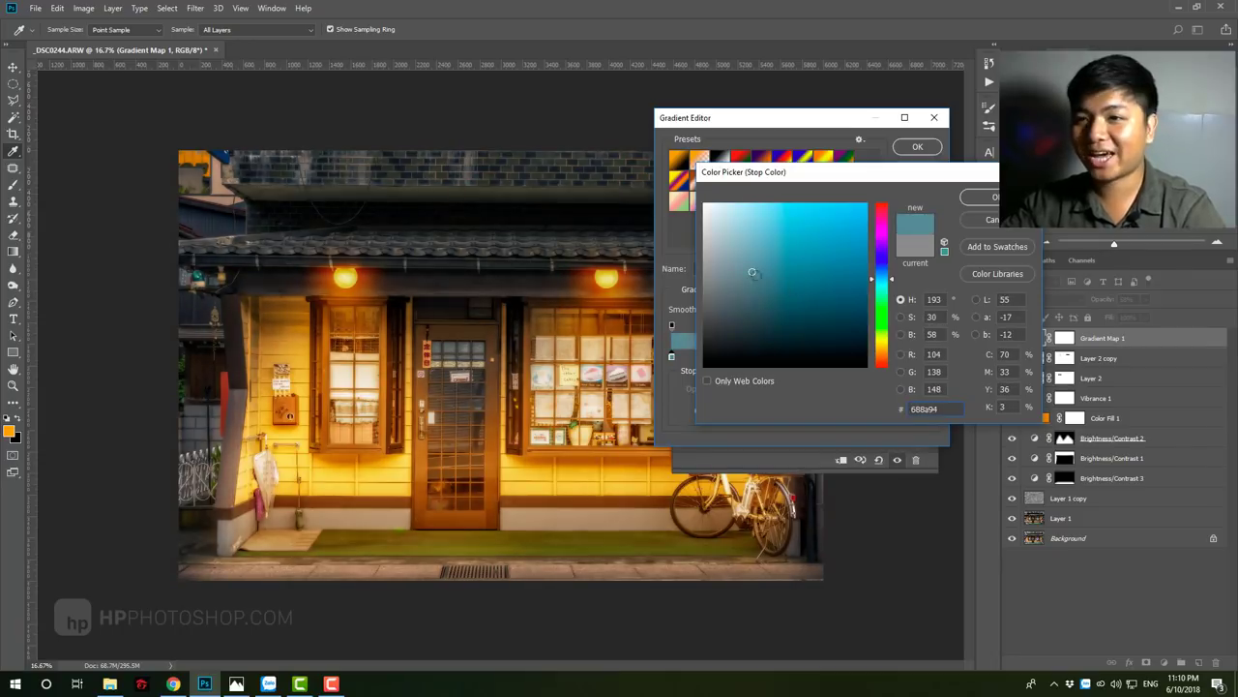
Step: Refine the left stop to muted teal #43595f and apply the teal-to-orange gradient
click(750, 305)
click(754, 320)
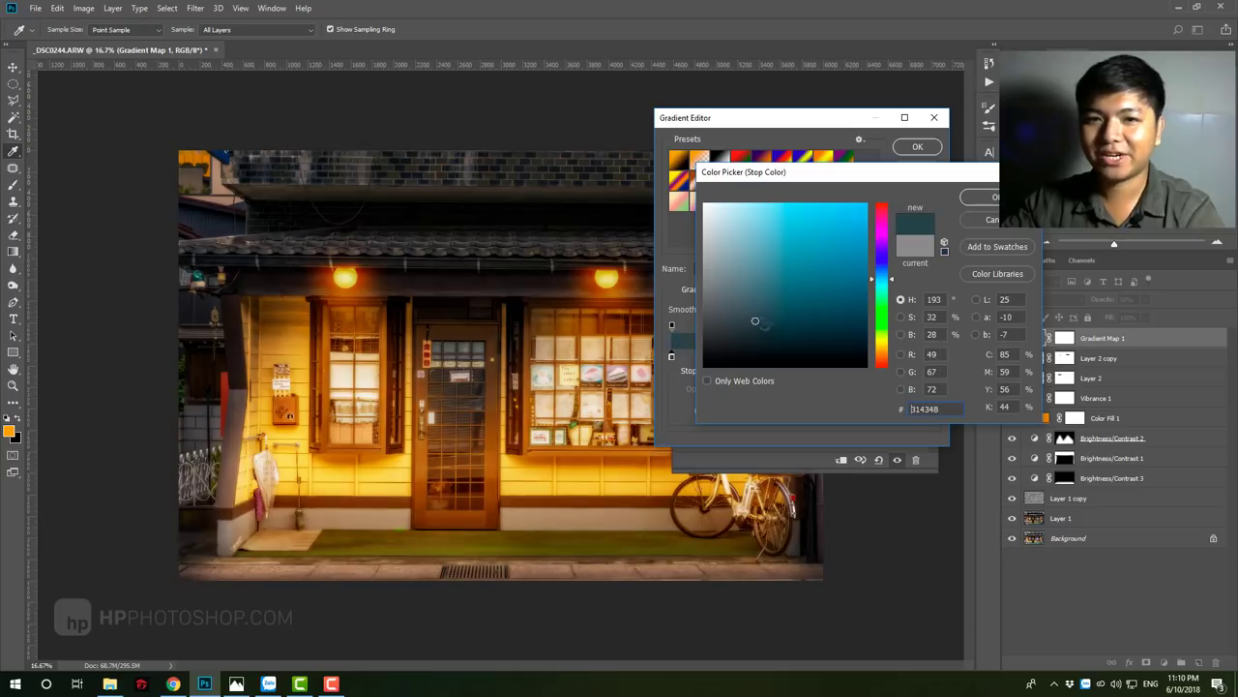
click(789, 316)
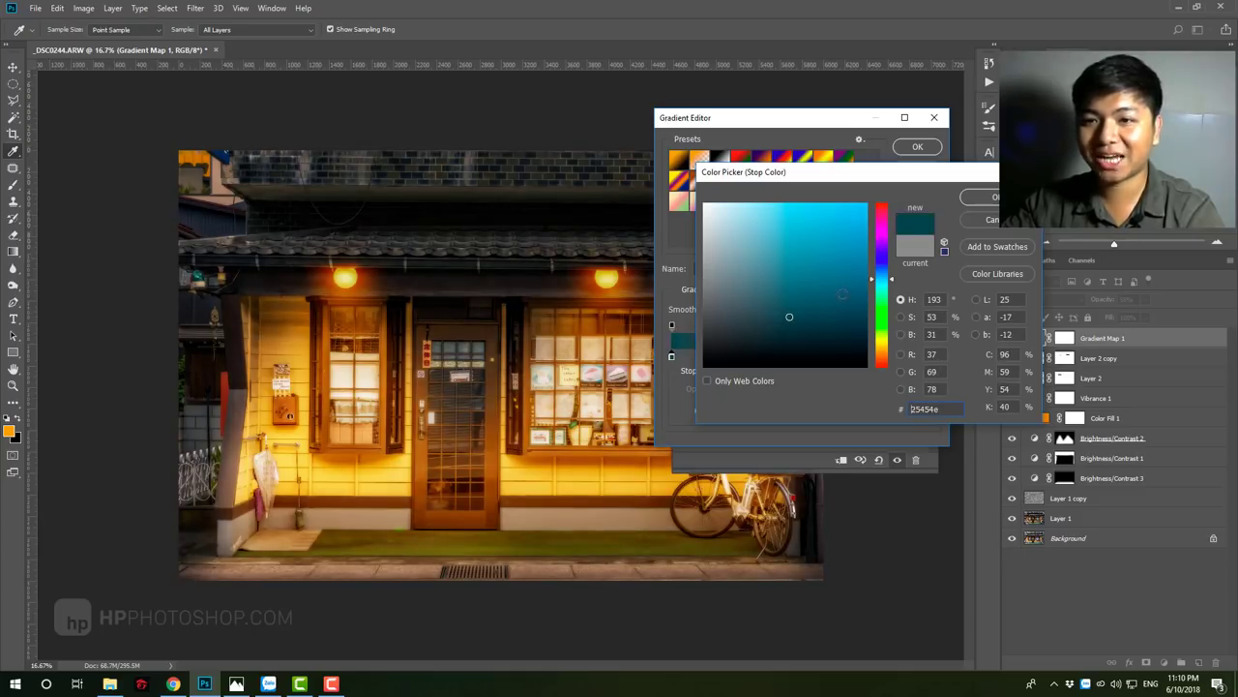
drag(790, 317, 751, 305)
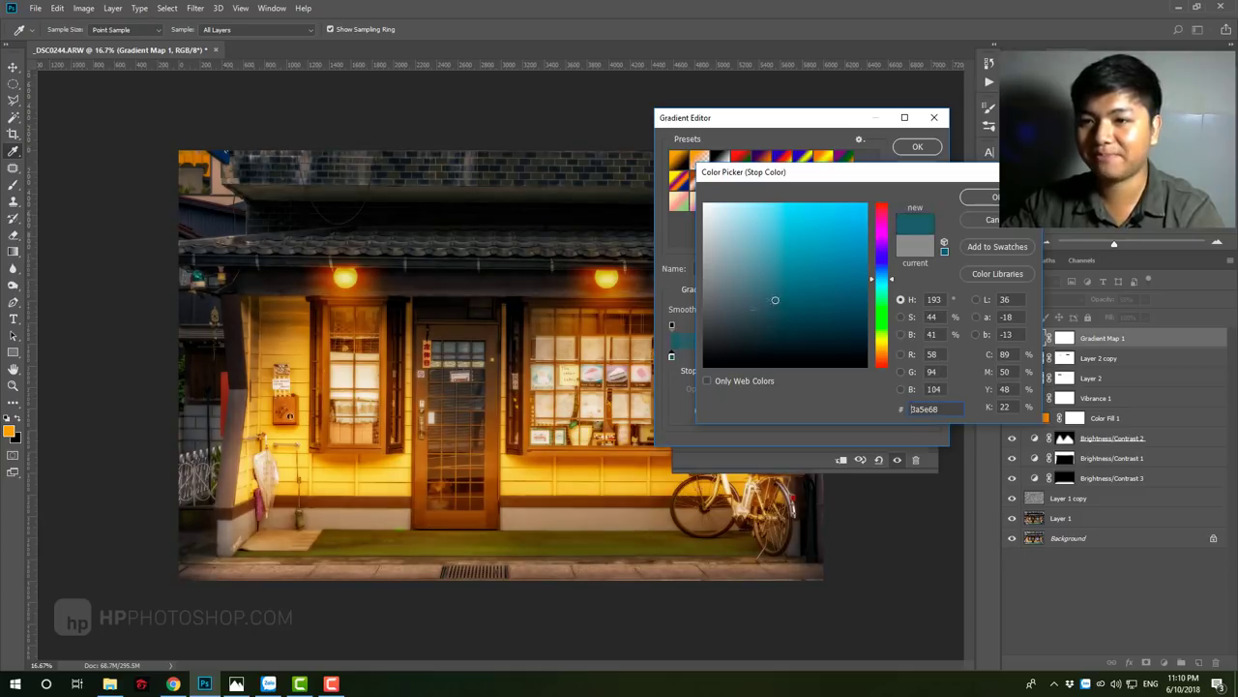
click(987, 199)
click(917, 146)
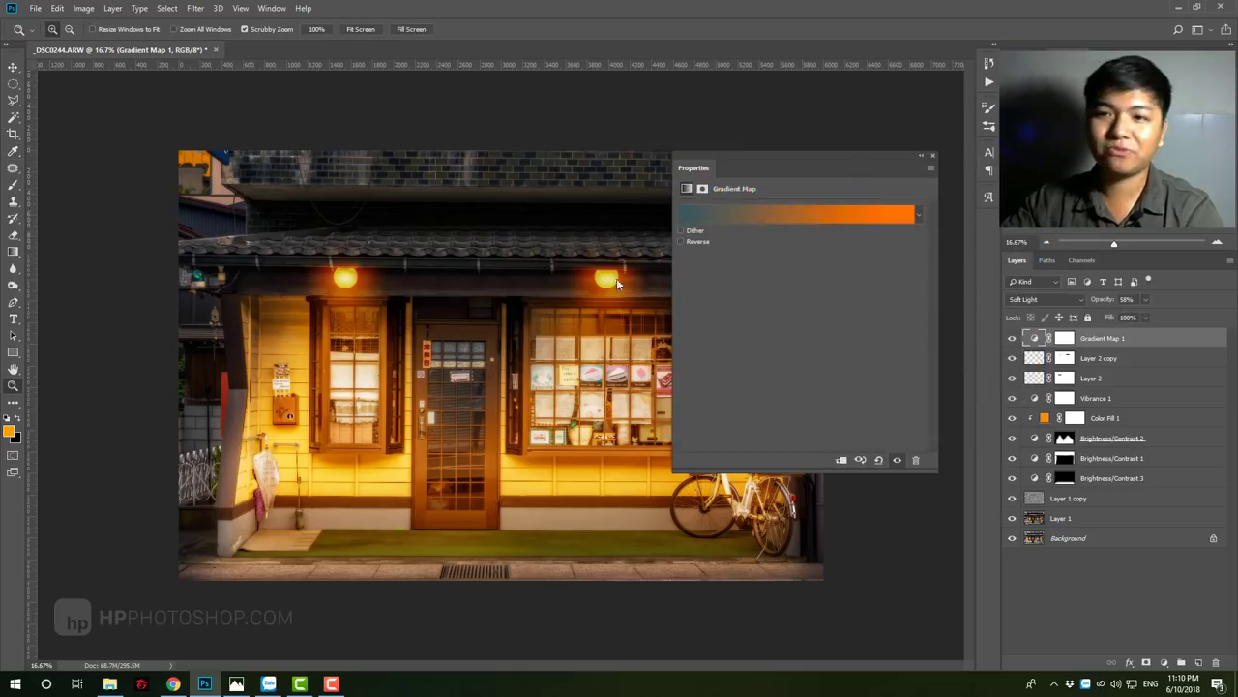
click(932, 155)
key(ctrl+minus)
key(ctrl+minus)
key(ctrl+minus)
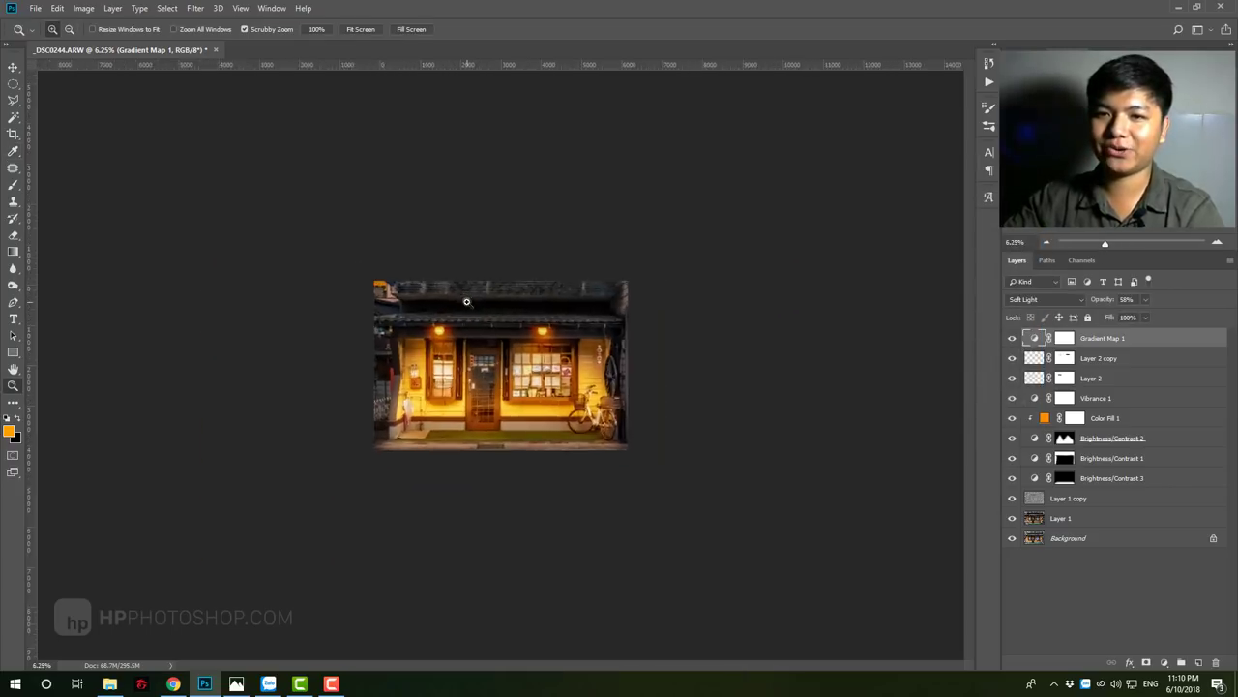
Step: Compare the finished rainy shopfront with the sunset street example _DSC0241.jpg in Photos
key(ctrl+plus)
key(ctrl+plus)
key(ctrl+plus)
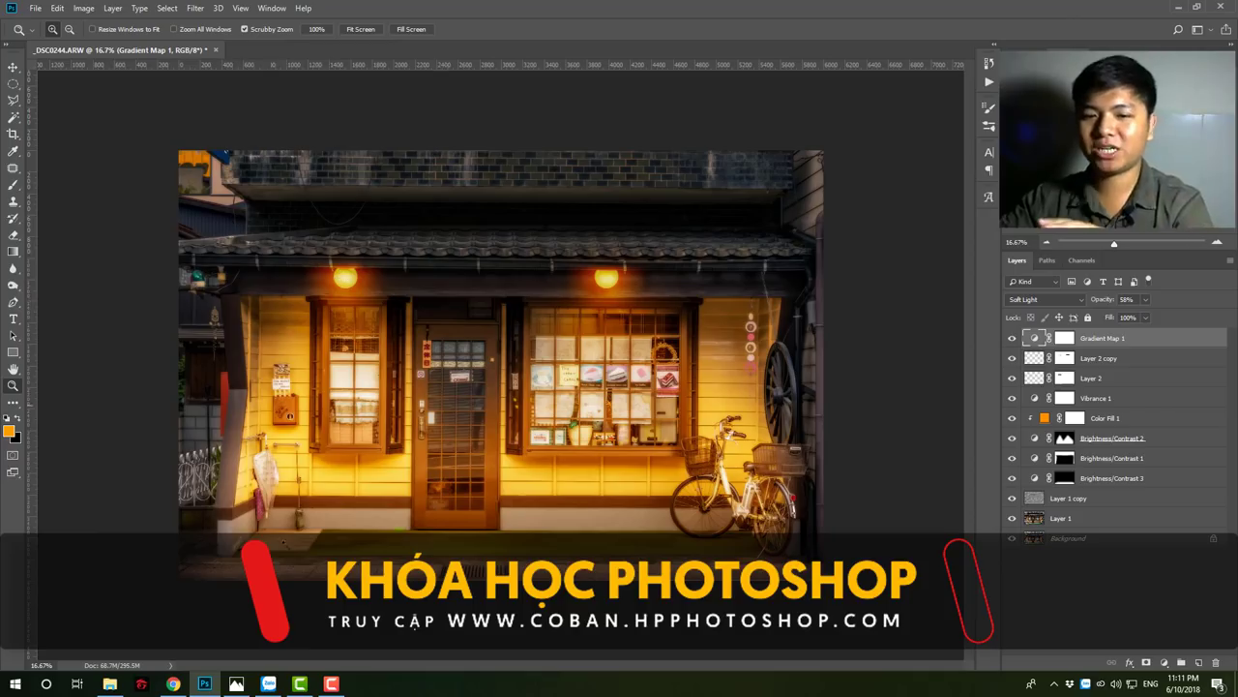
click(236, 684)
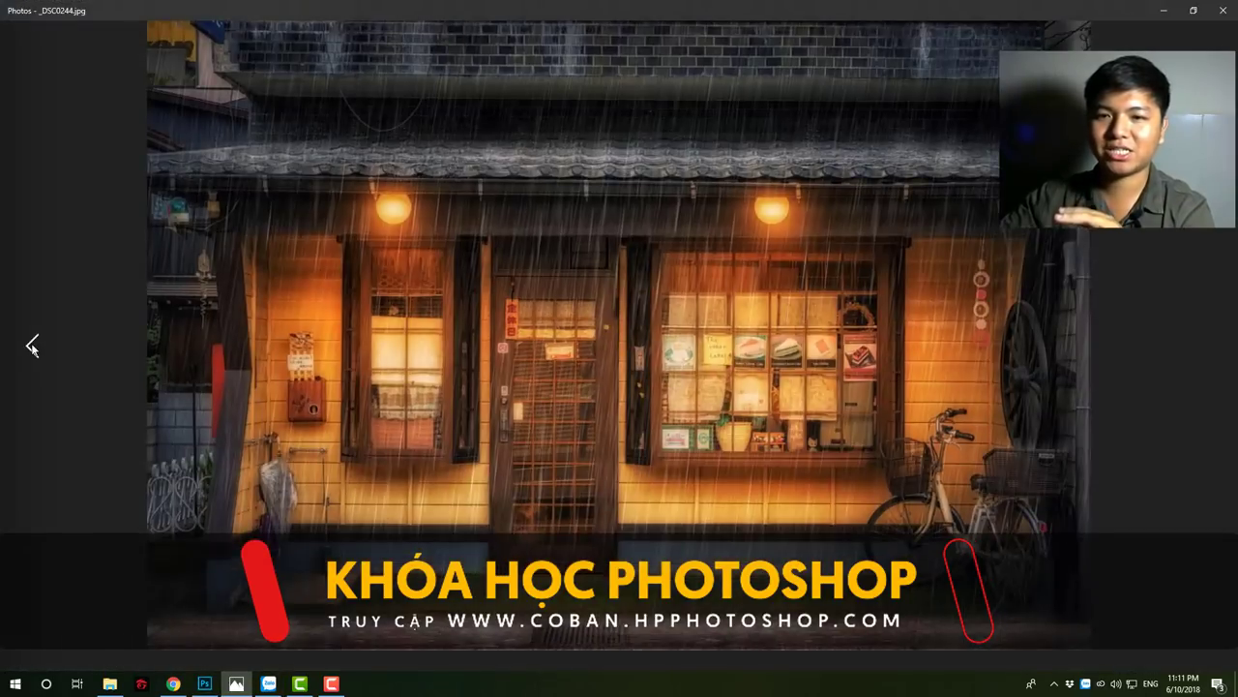
click(32, 346)
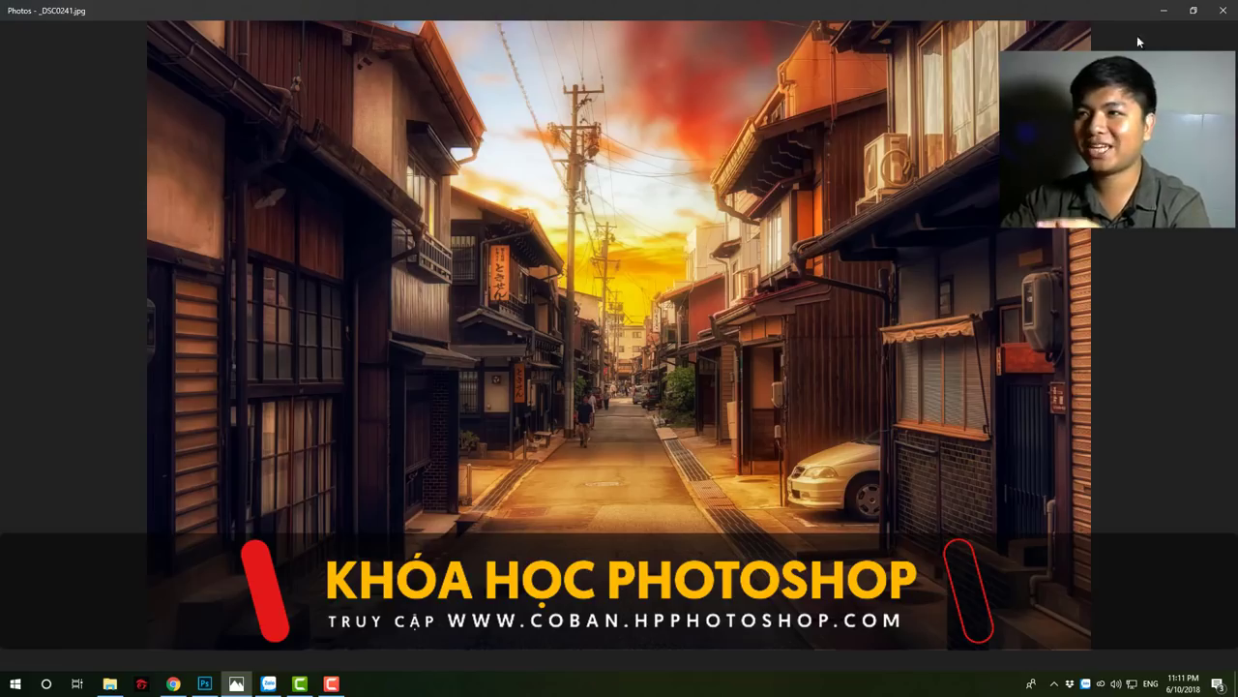
Step: Close the Photos viewer to bring back the graded shopfront with Gradient Map 1 on top
click(1164, 11)
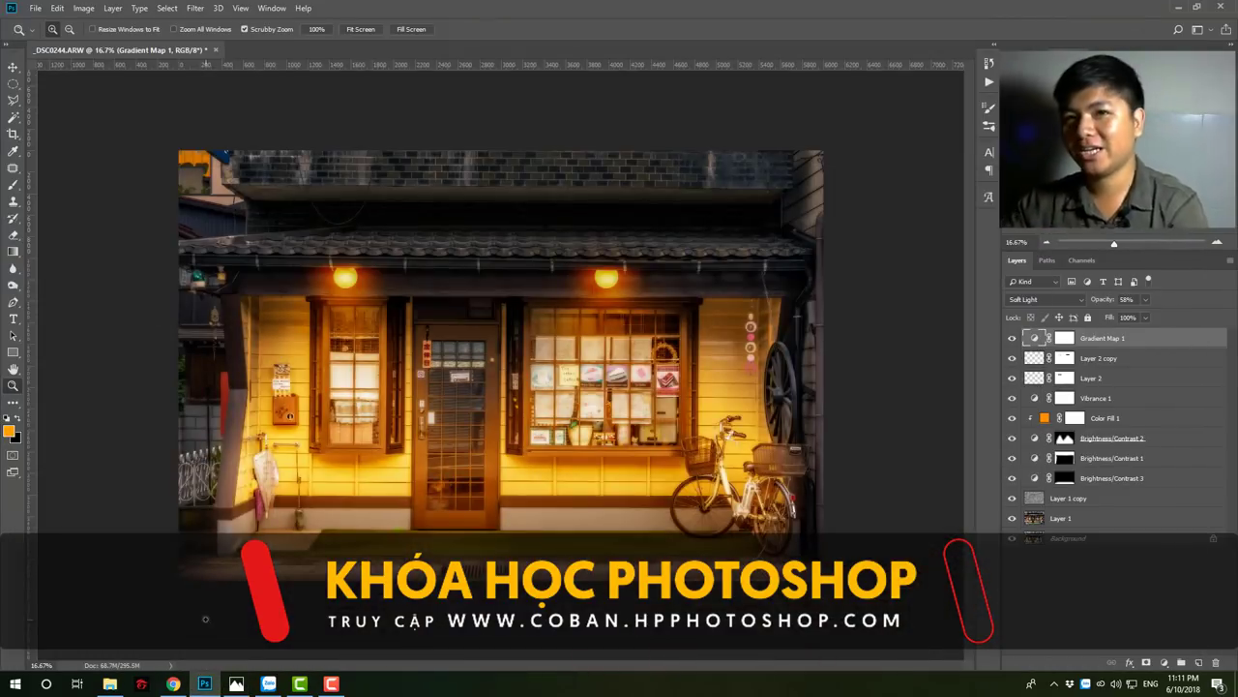